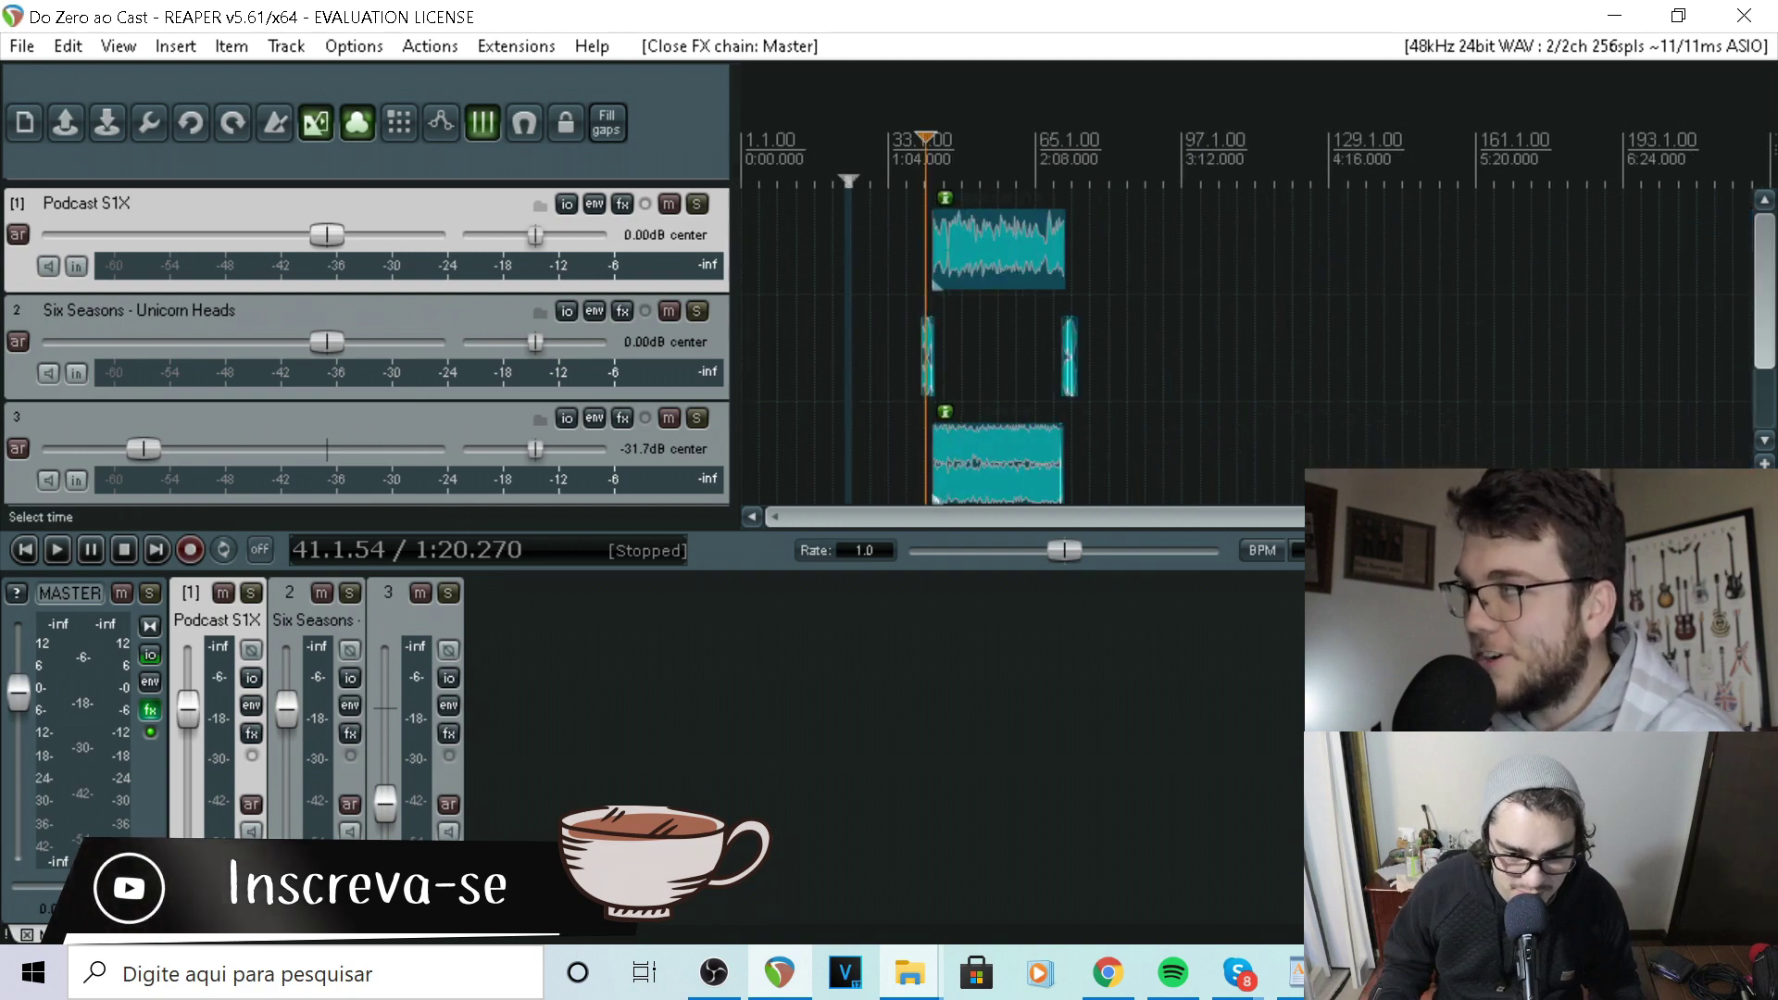
Set the volume of track 3, the background music, to about -30.6 dB
{"action": "scroll", "coordinate": [1268, 320], "scroll_direction": "down", "scroll_amount": 2}
{"action": "scroll", "coordinate": [1268, 319], "scroll_direction": "up", "scroll_amount": 3}
{"action": "scroll", "coordinate": [925, 352], "scroll_direction": "down", "scroll_amount": 4}
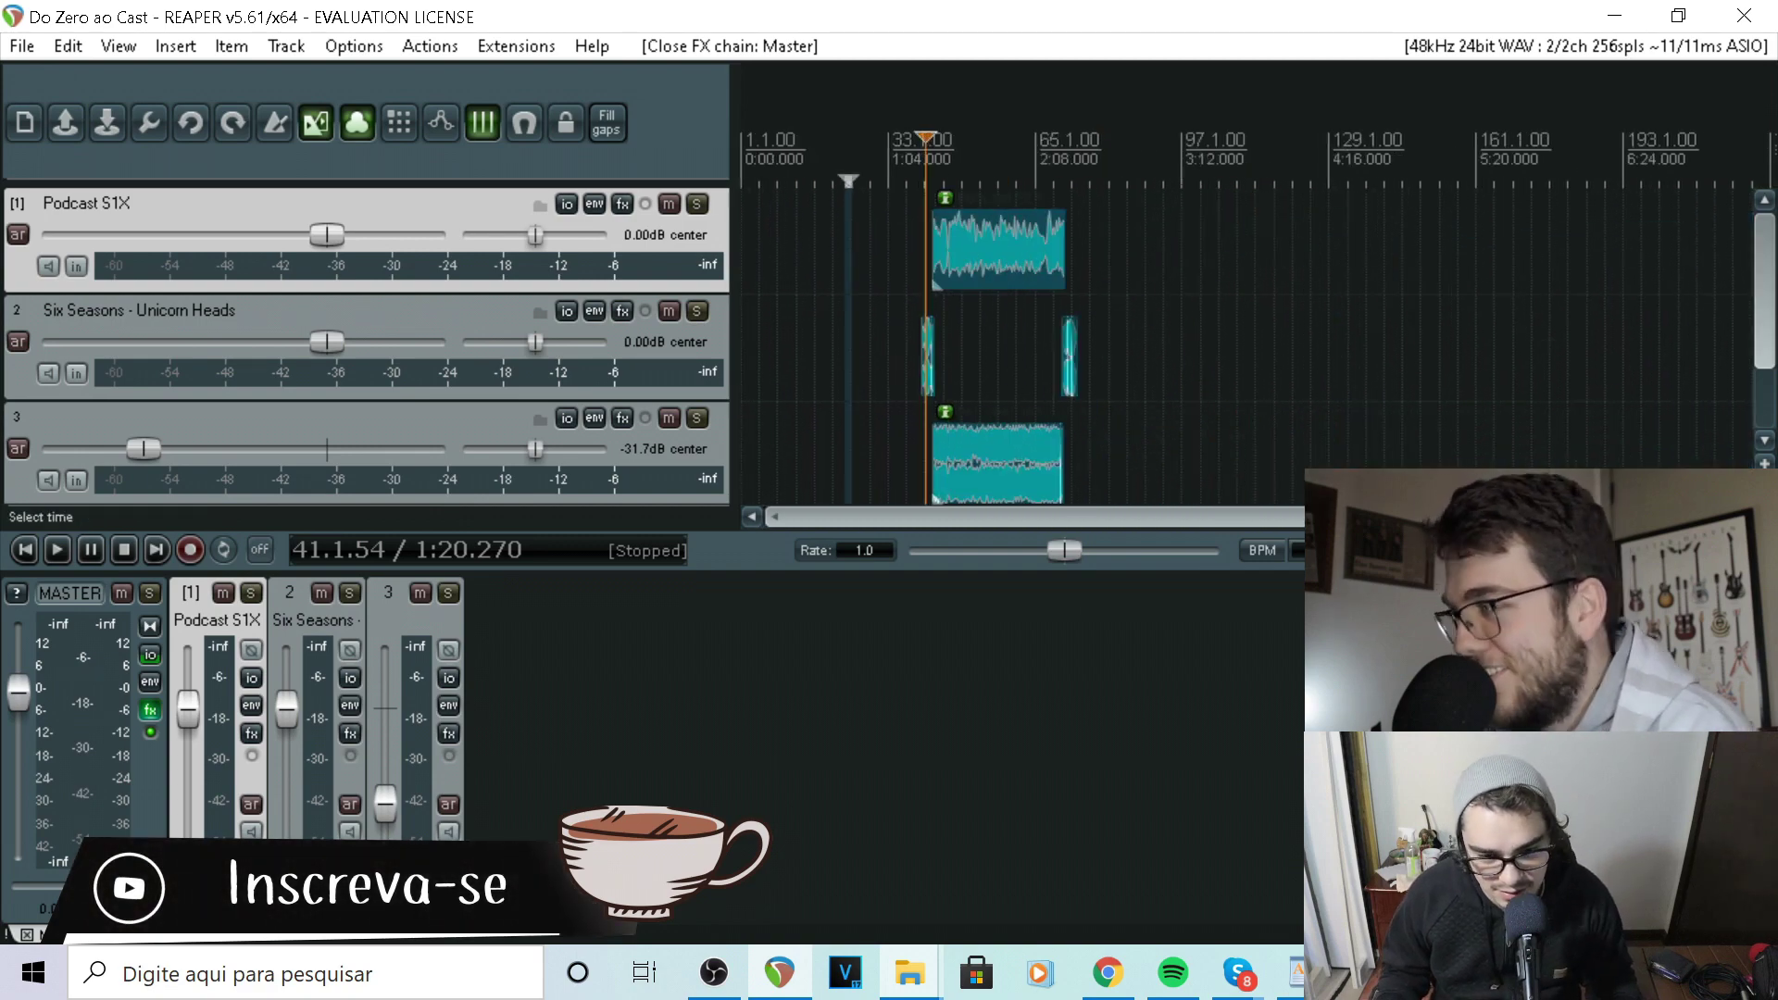
{"action": "left_click", "coordinate": [992, 352]}
{"action": "scroll", "coordinate": [992, 352], "scroll_direction": "up", "scroll_amount": 4}
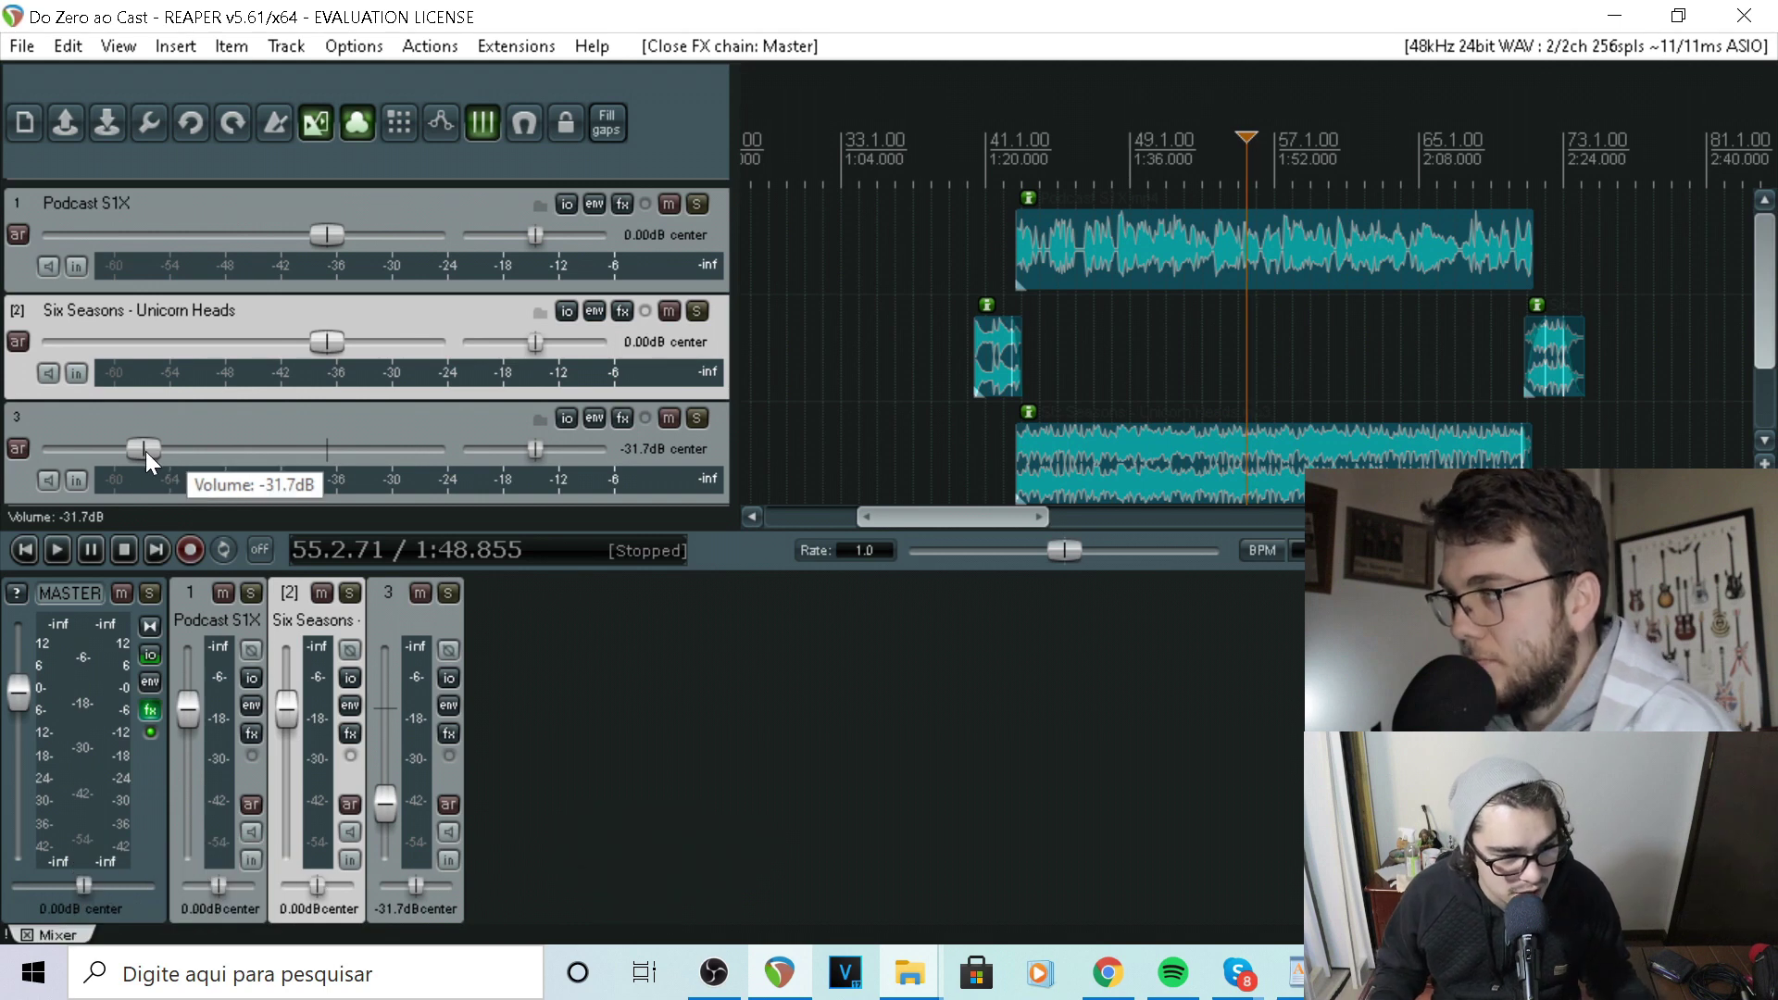
{"action": "left_click_drag", "start_coordinate": [150, 452], "coordinate": [153, 454]}
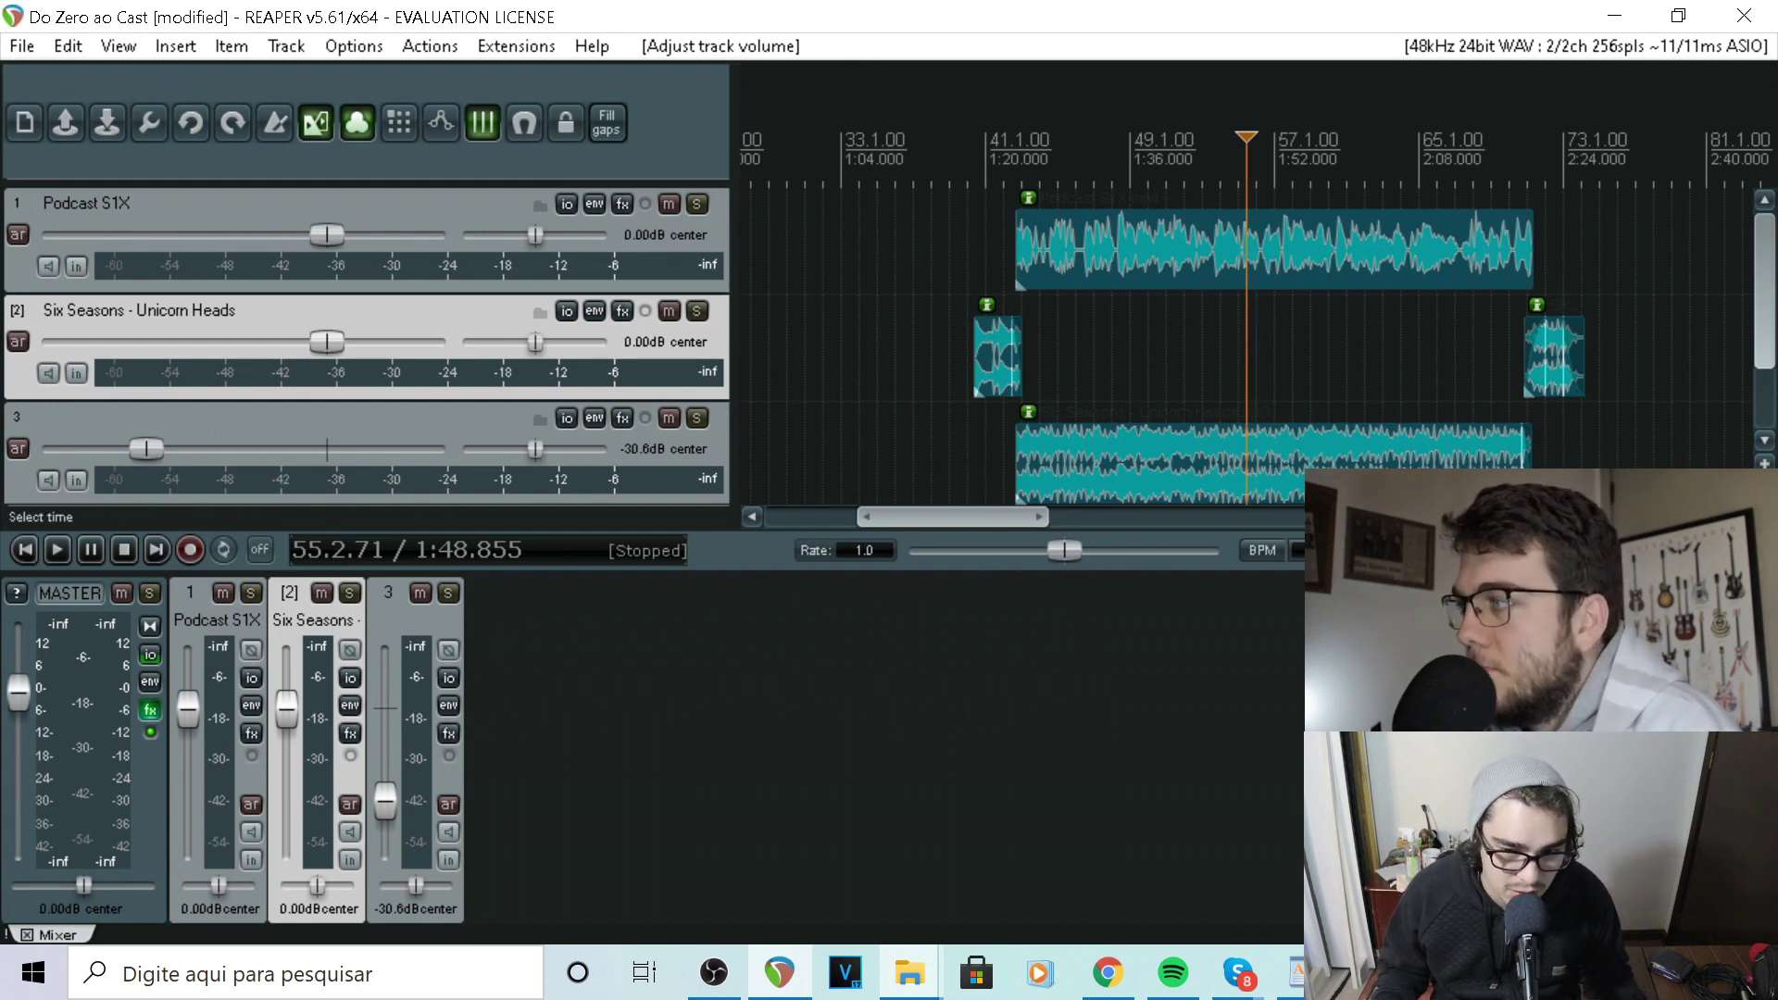
Add the ReaEQ (Cockos) equalizer to track 3, filtering the plugin list by "eq"
{"action": "left_click", "coordinate": [630, 442]}
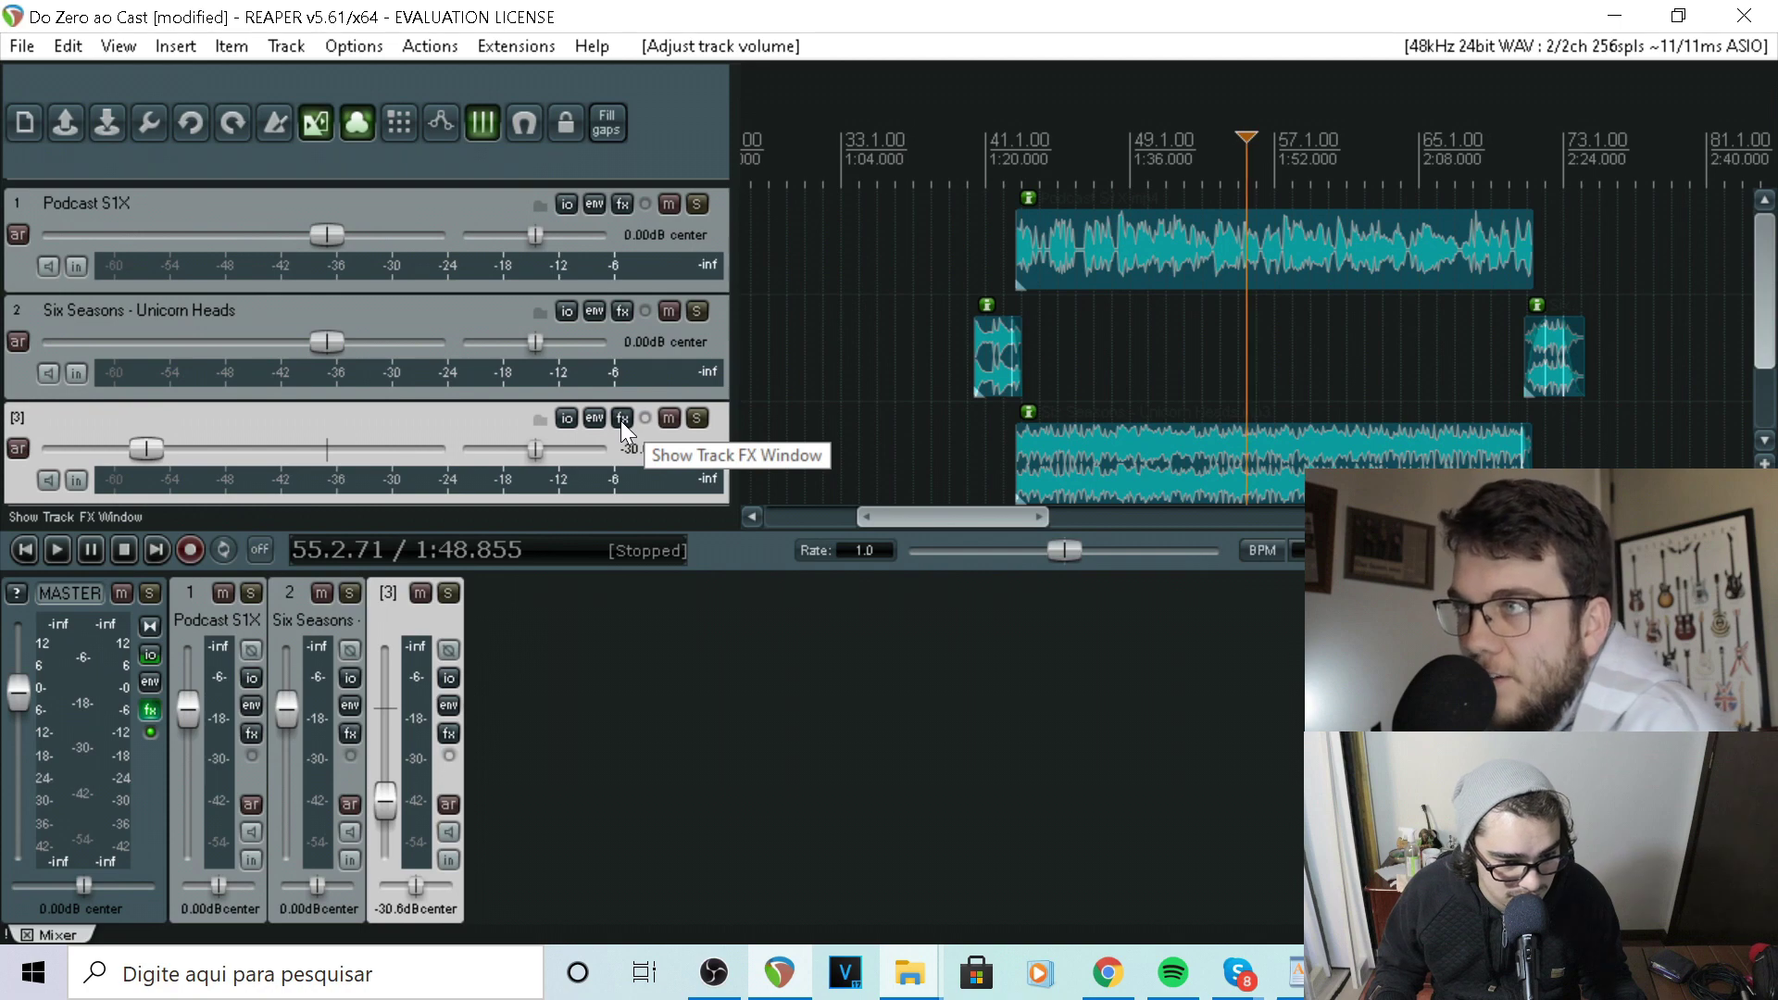
{"action": "left_click", "coordinate": [621, 421]}
{"action": "left_click_drag", "start_coordinate": [769, 441], "coordinate": [727, 234]}
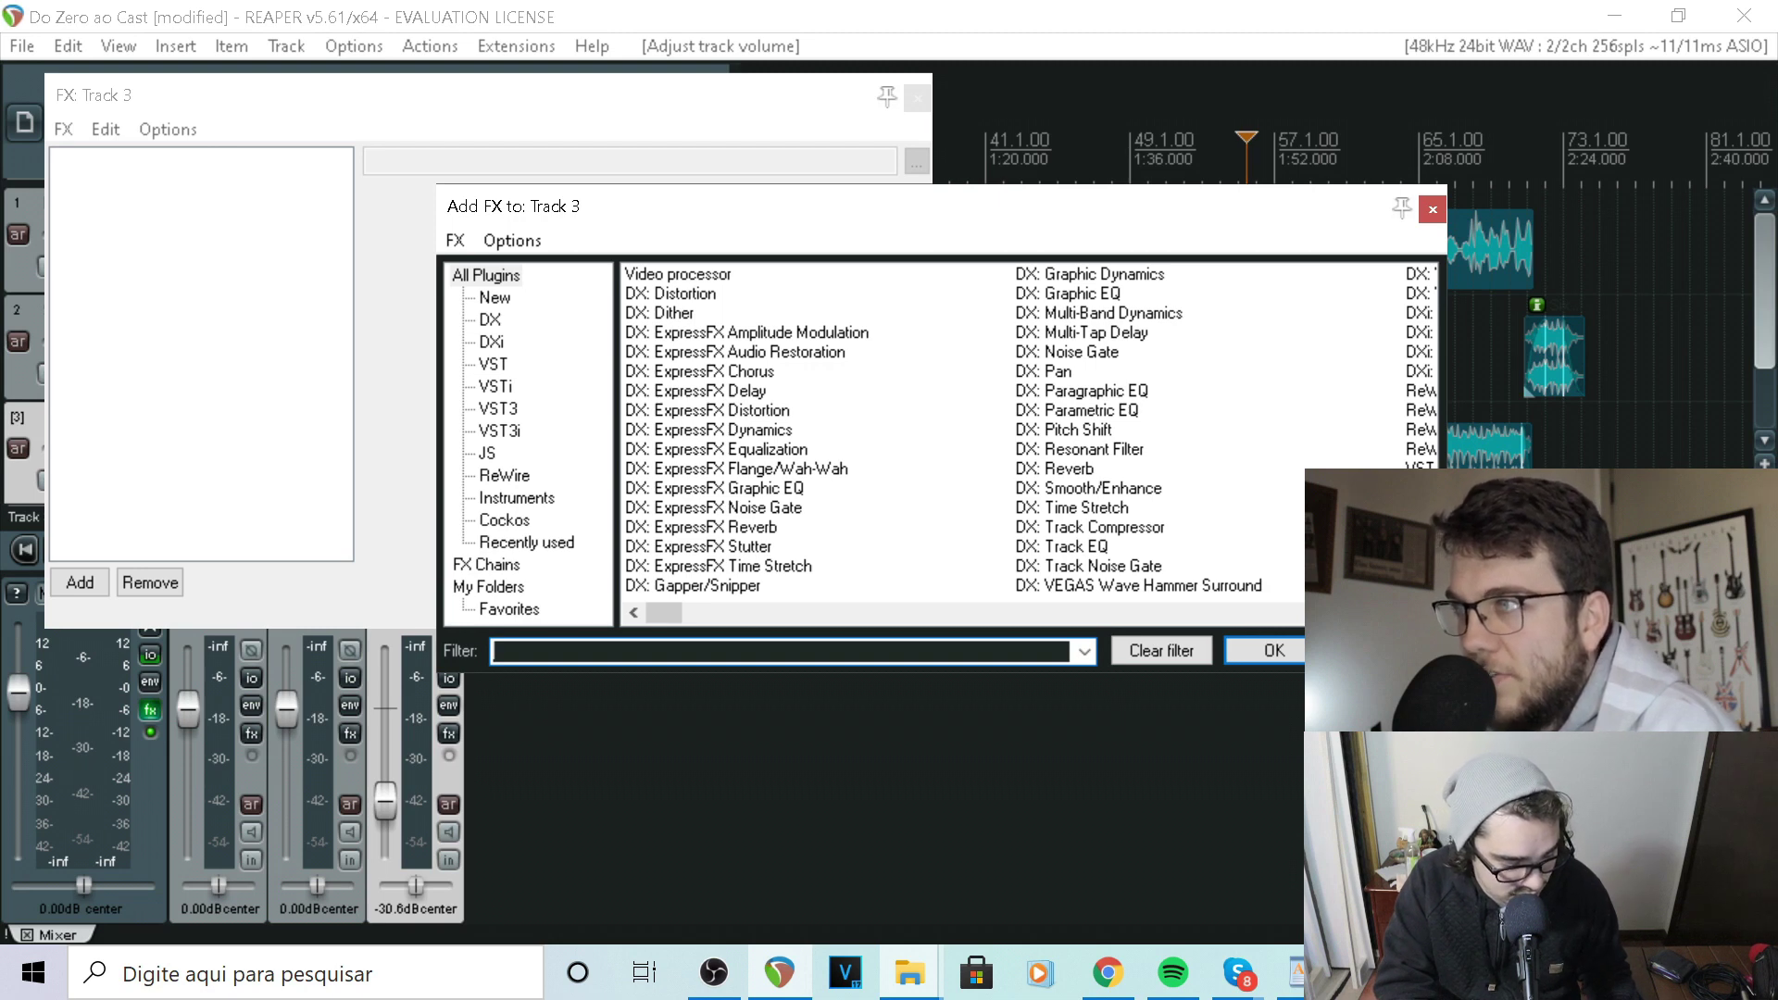
{"action": "type", "text": "q"}
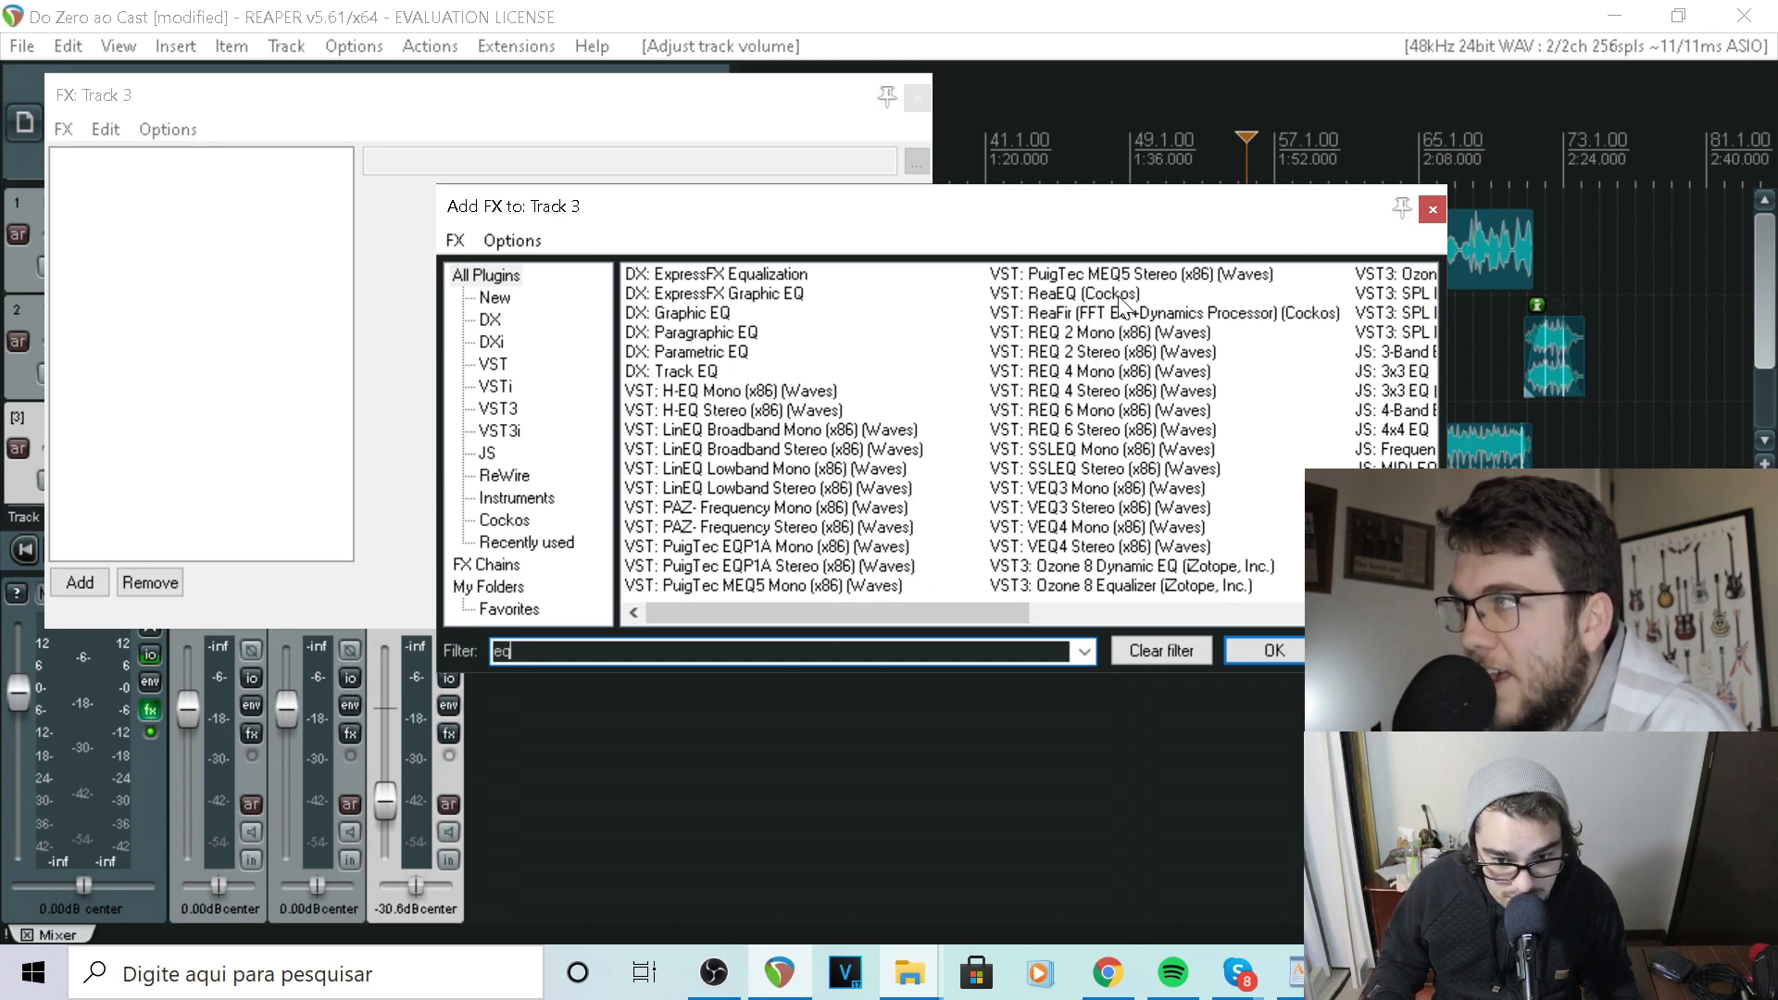
{"action": "left_click", "coordinate": [1072, 294]}
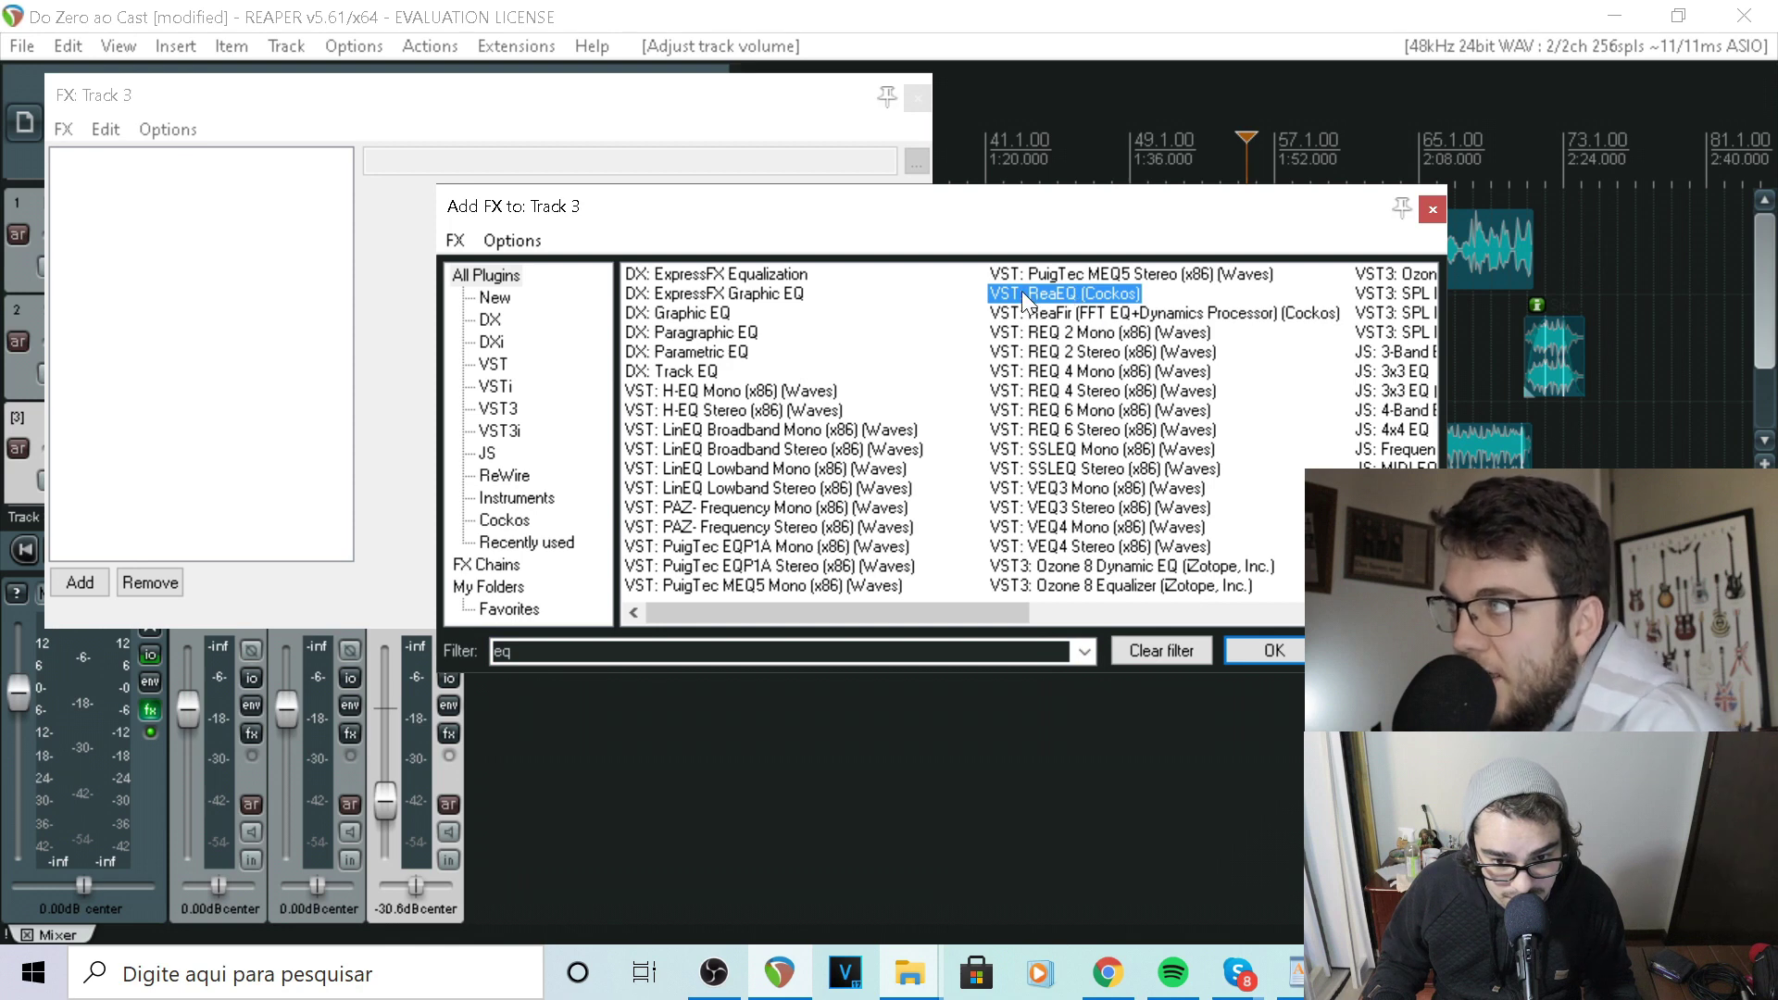
{"action": "double_click", "coordinate": [1128, 293]}
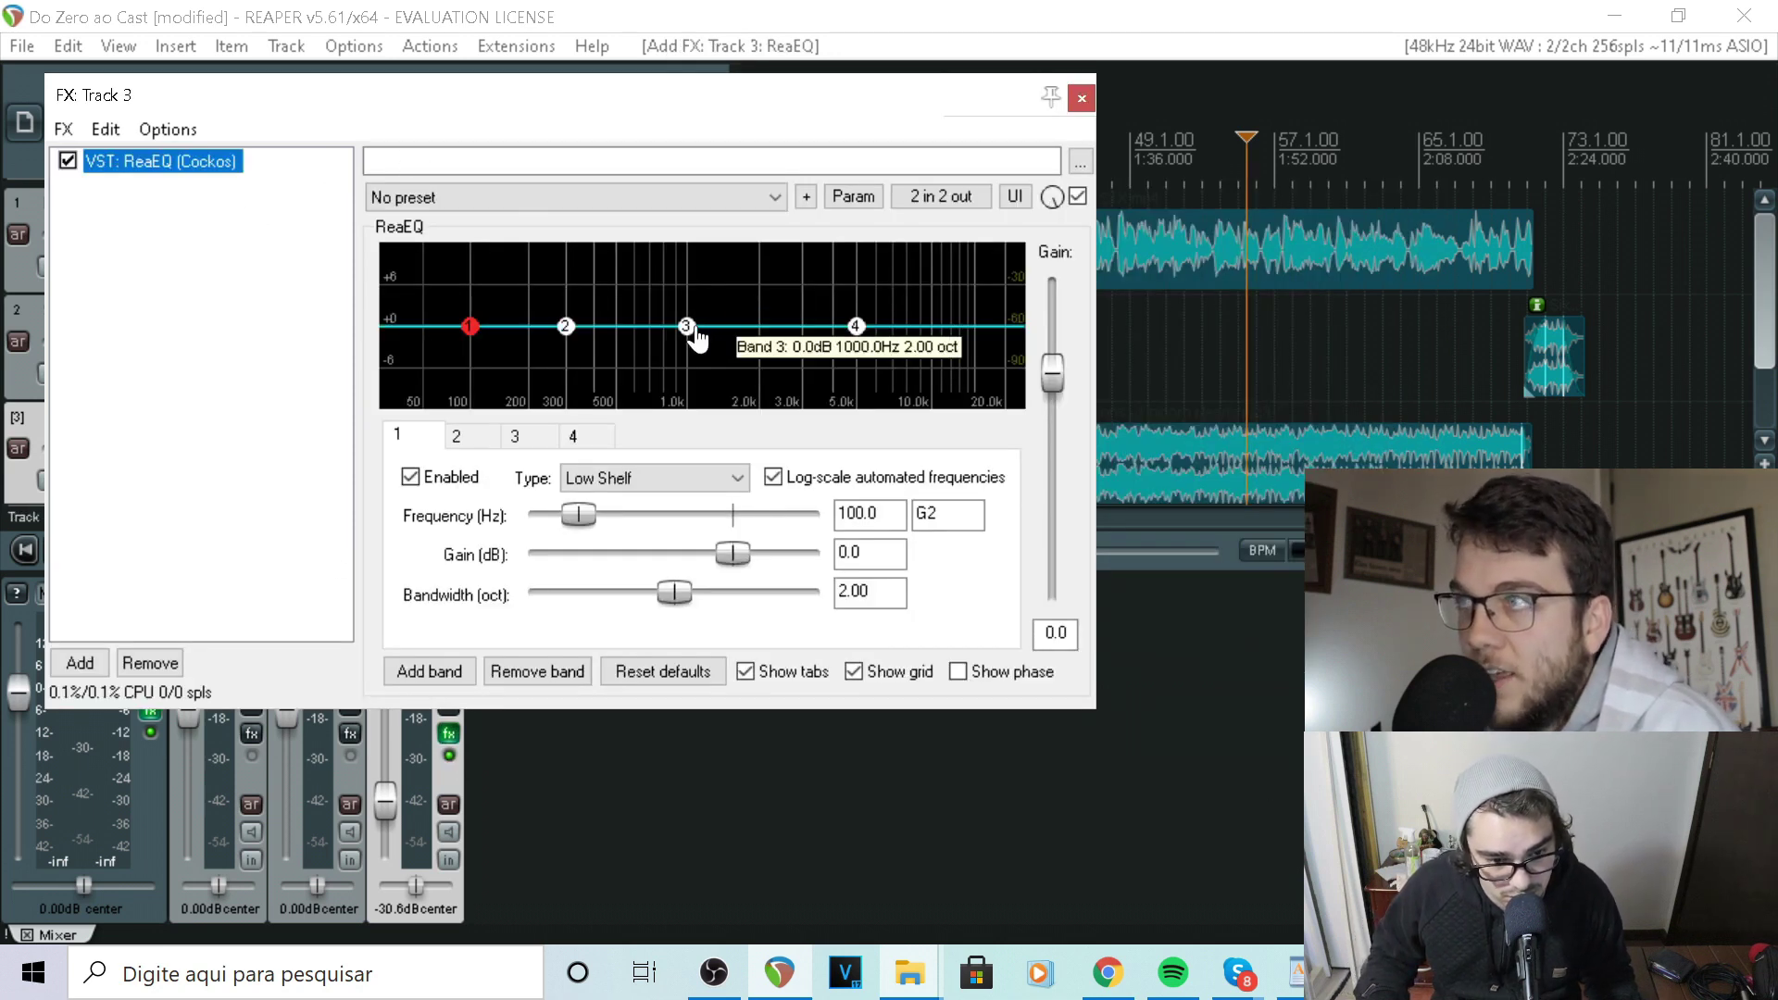
Try a band 3 cut of about 1.2 dB at 1359 Hz in track 3's ReaEQ
{"action": "left_click", "coordinate": [689, 328]}
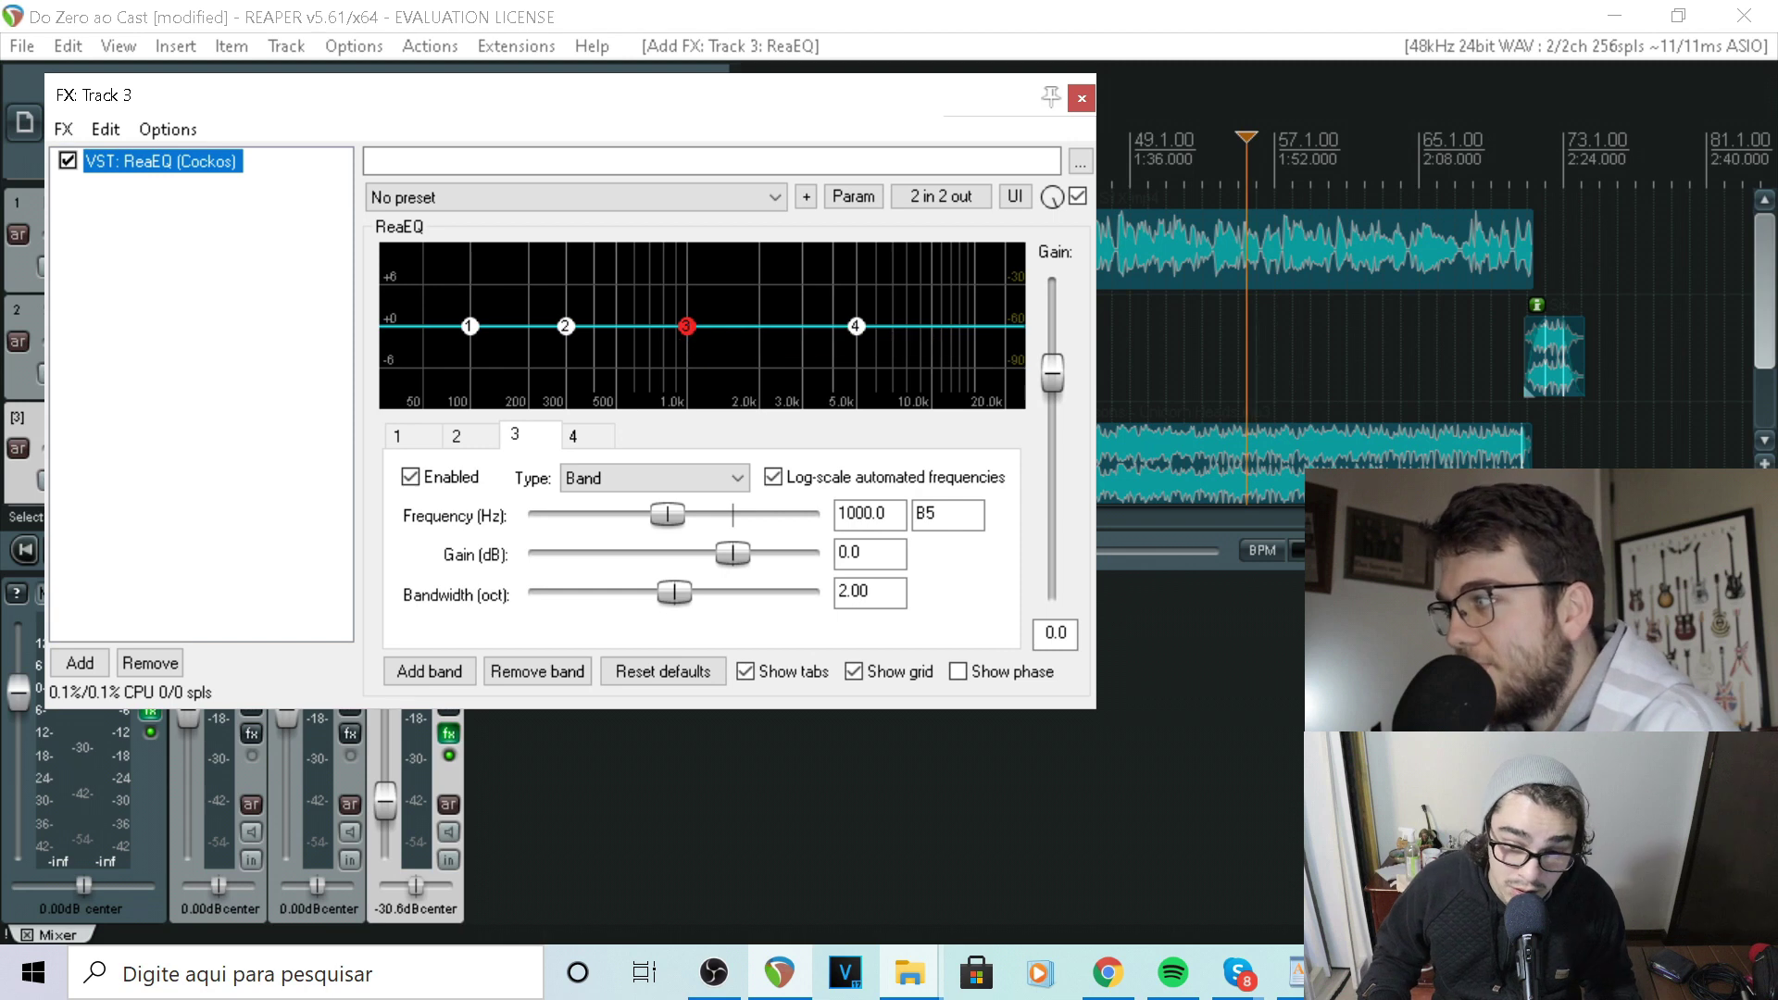
{"action": "left_click", "coordinate": [1166, 351]}
{"action": "scroll", "coordinate": [1166, 352], "scroll_direction": "down", "scroll_amount": 2}
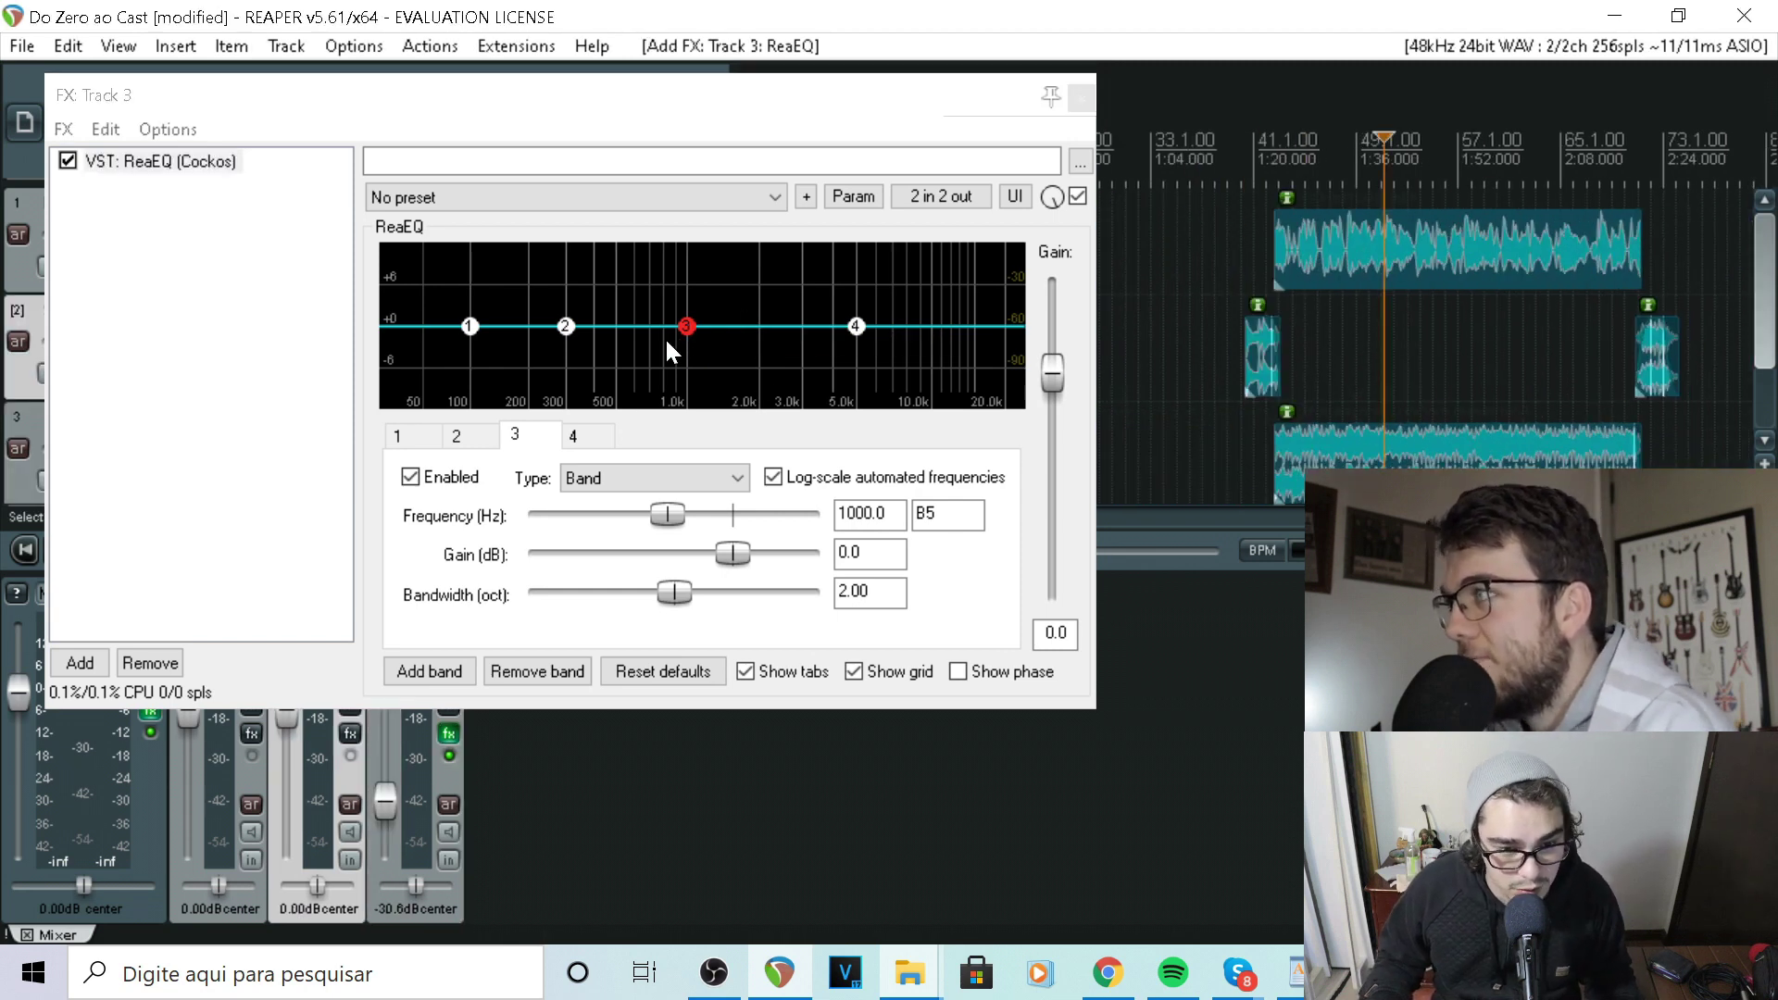
{"action": "left_click_drag", "start_coordinate": [687, 333], "coordinate": [721, 346]}
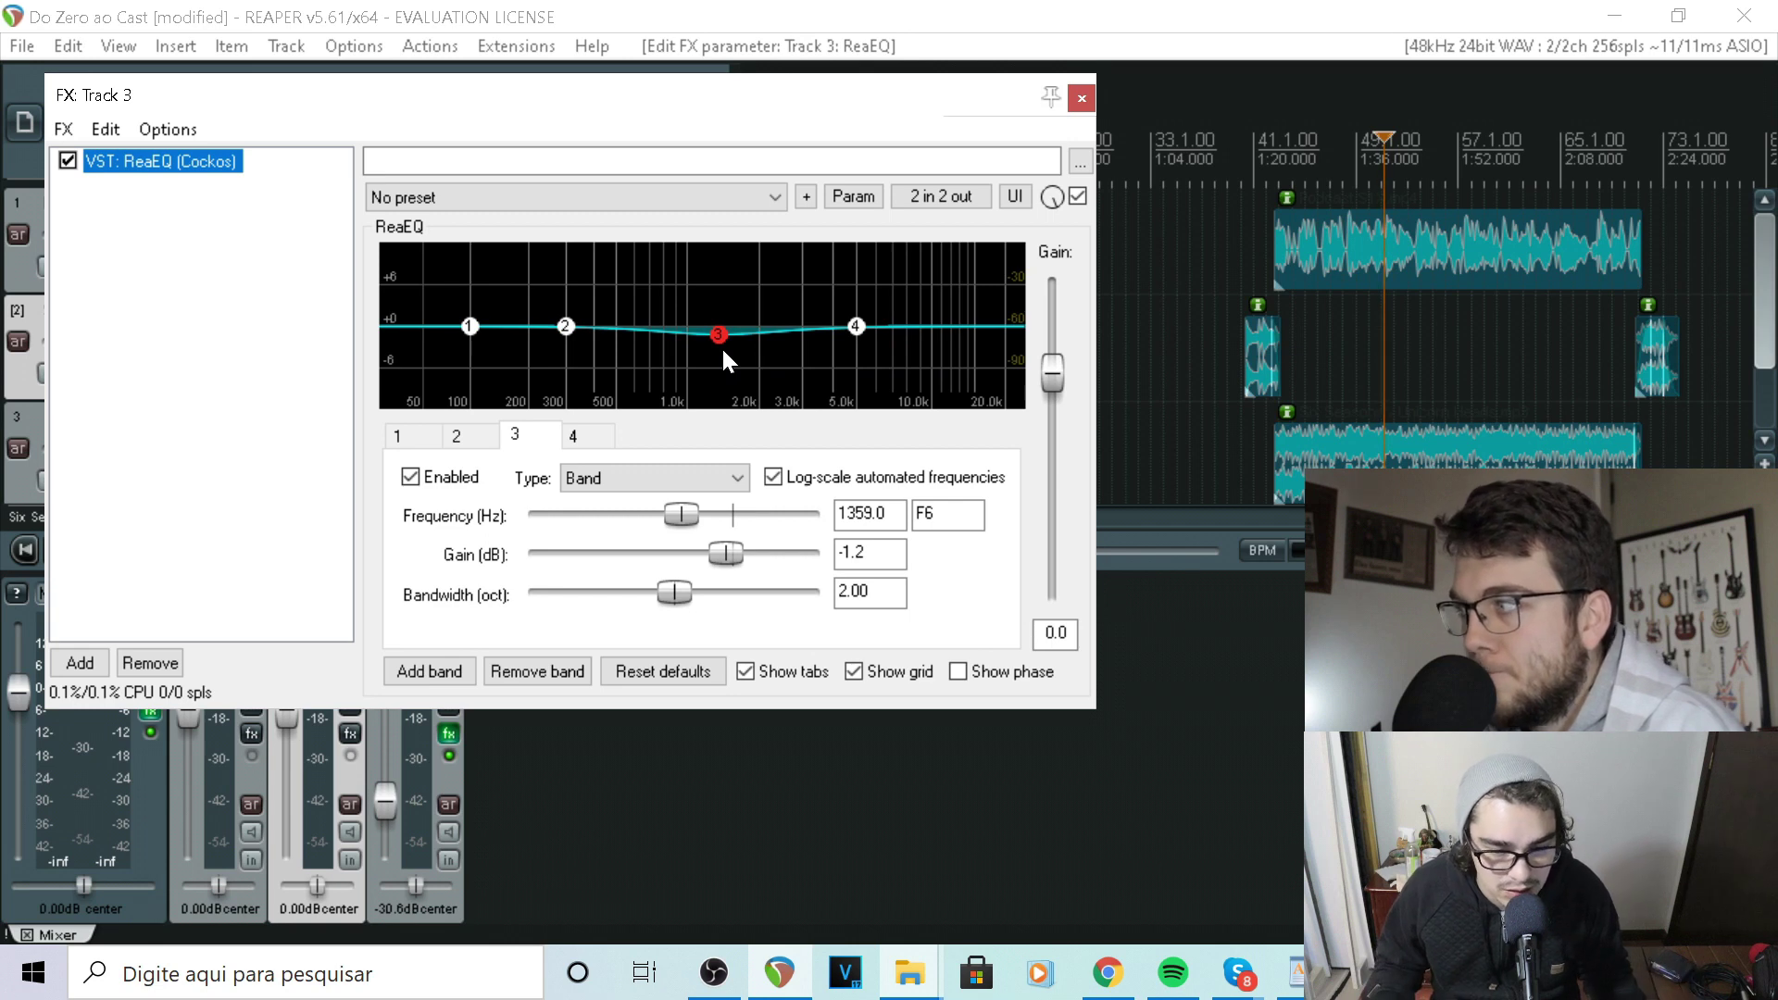
Toggle band 3 off and on to compare it, and reset ReaEQ to its default curve
{"action": "double_click", "coordinate": [719, 339]}
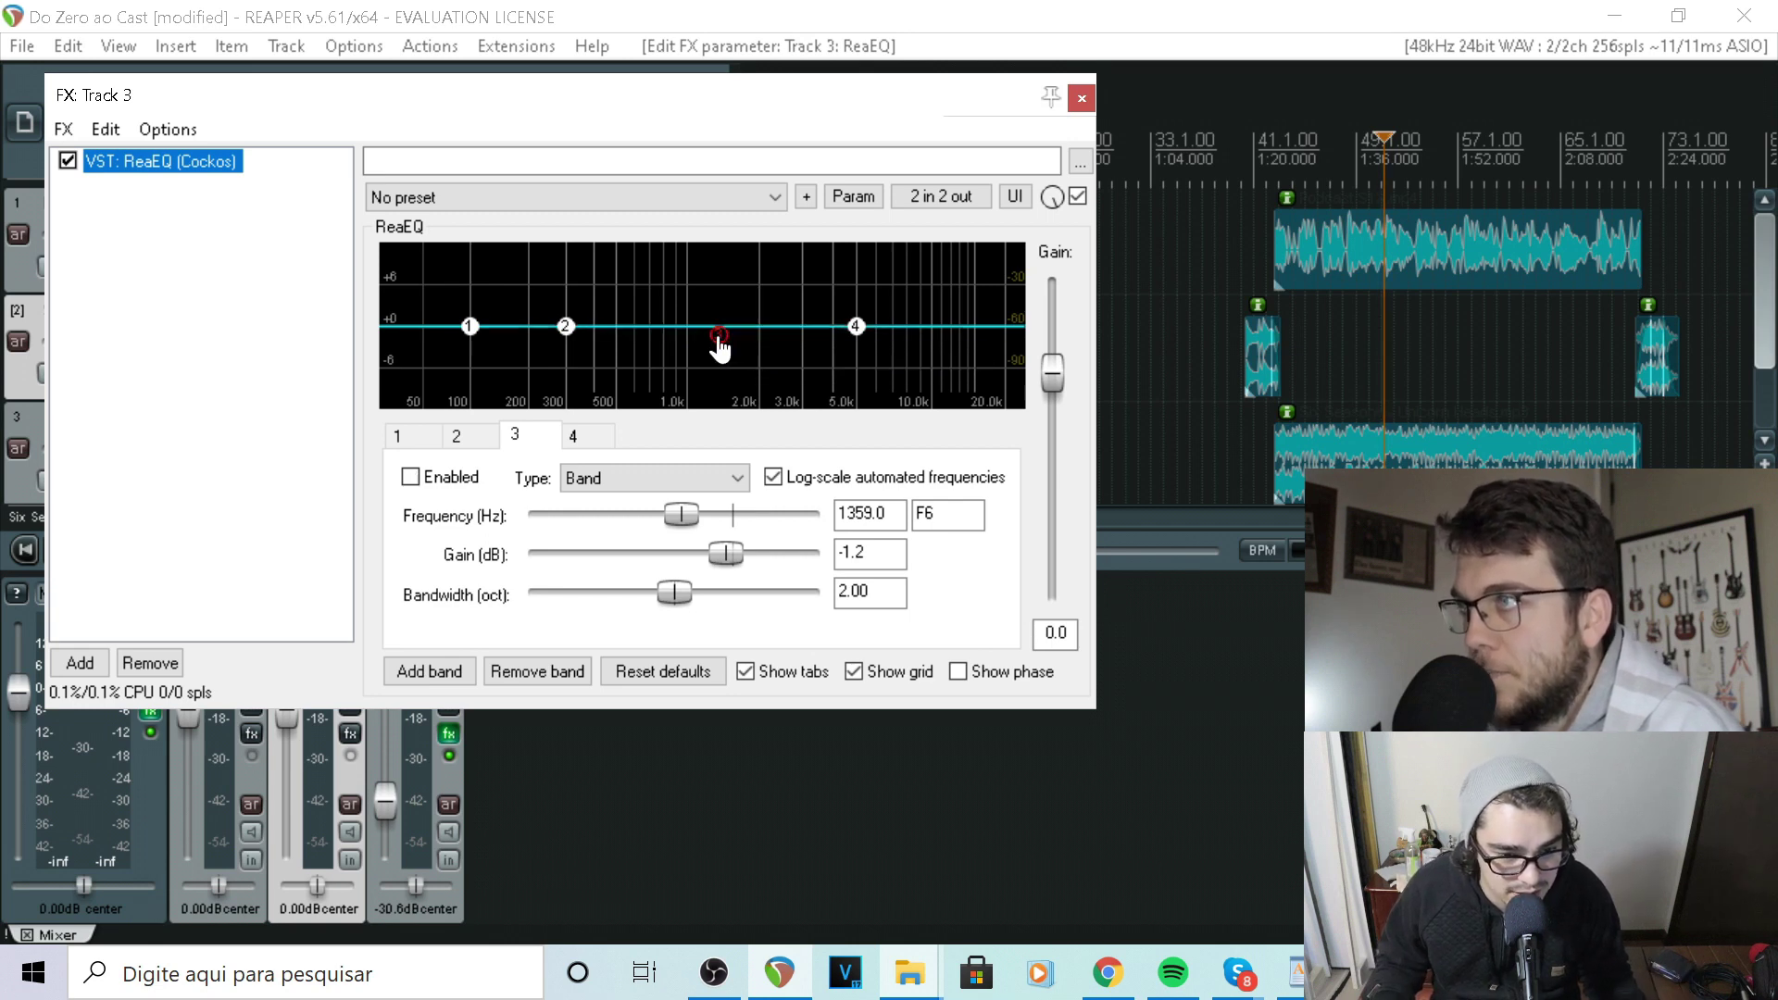
{"action": "double_click", "coordinate": [720, 339]}
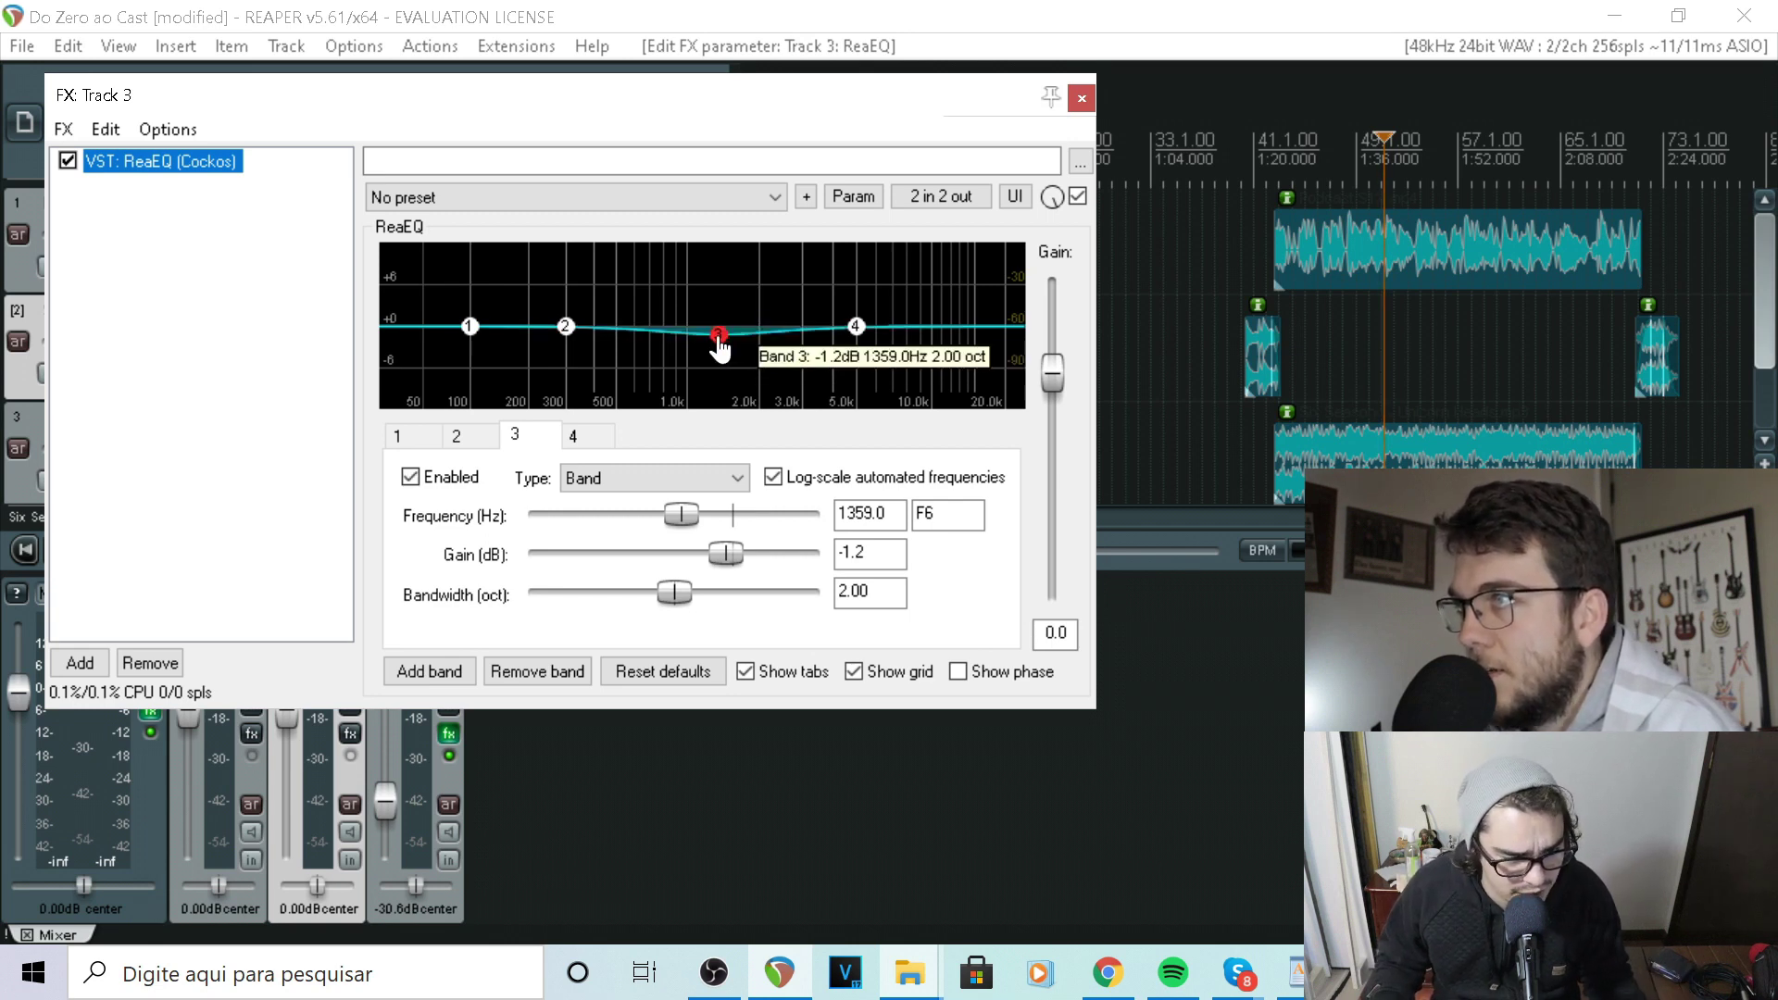
{"action": "double_click", "coordinate": [719, 341]}
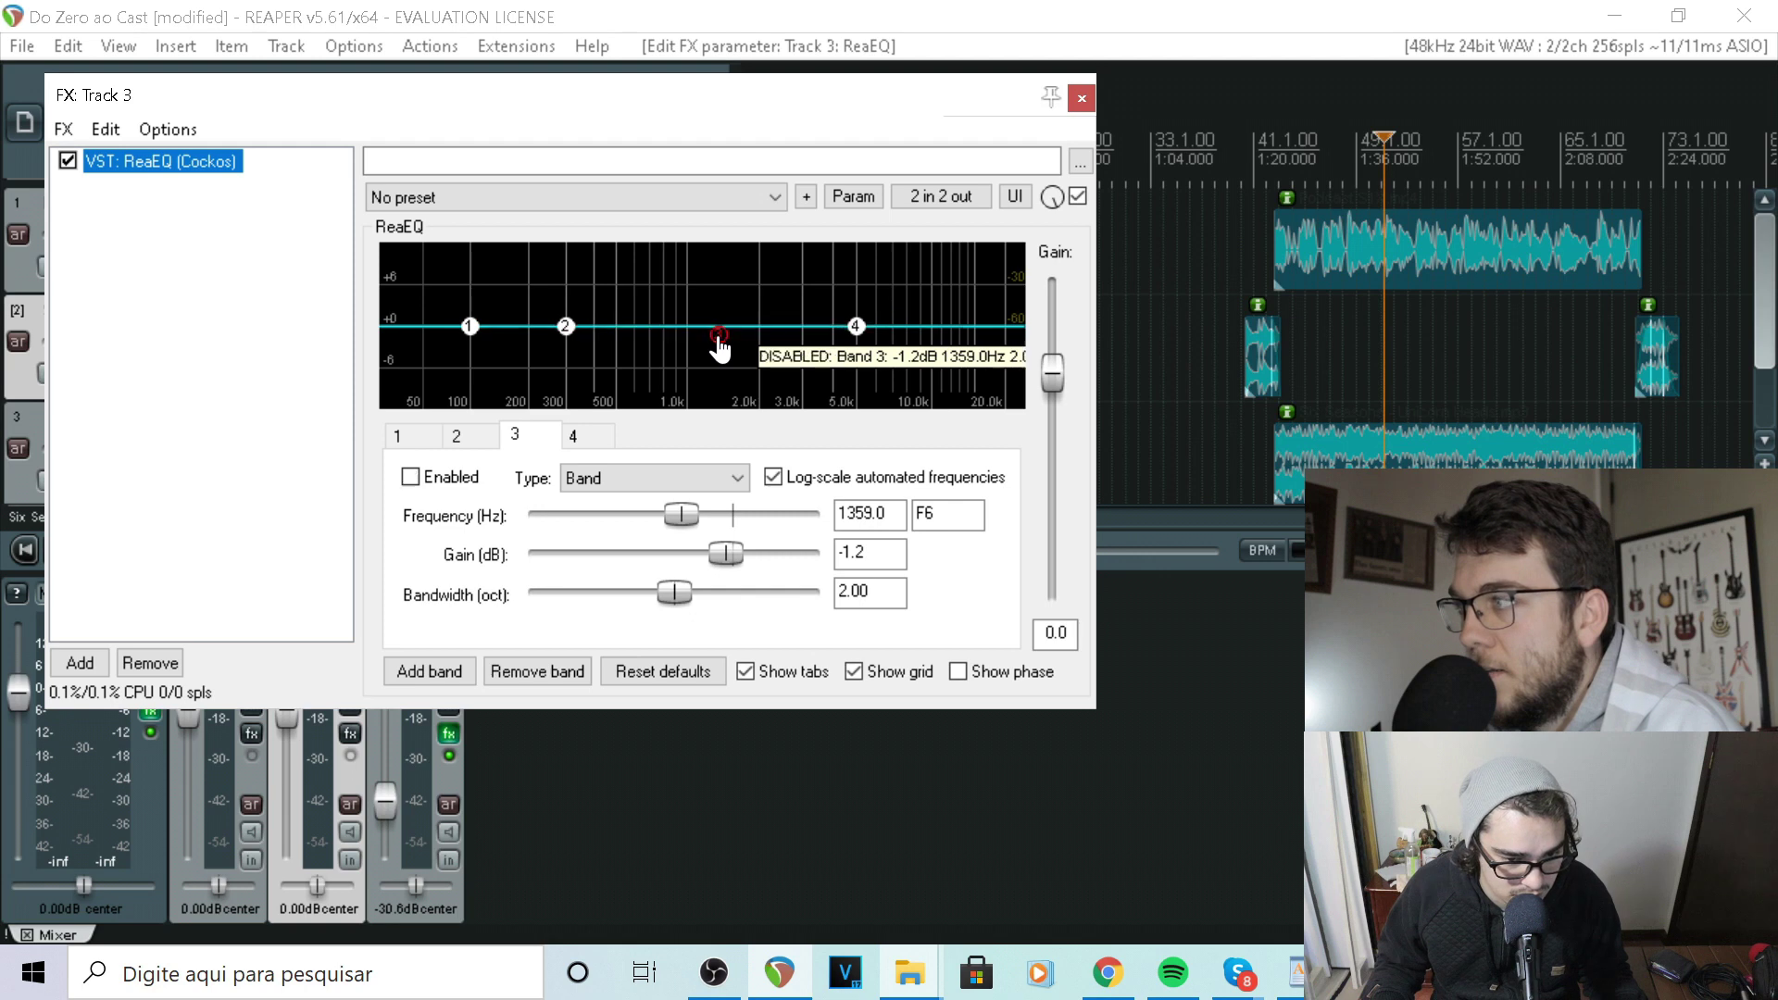
{"action": "left_click", "coordinate": [487, 196]}
{"action": "left_click", "coordinate": [503, 217]}
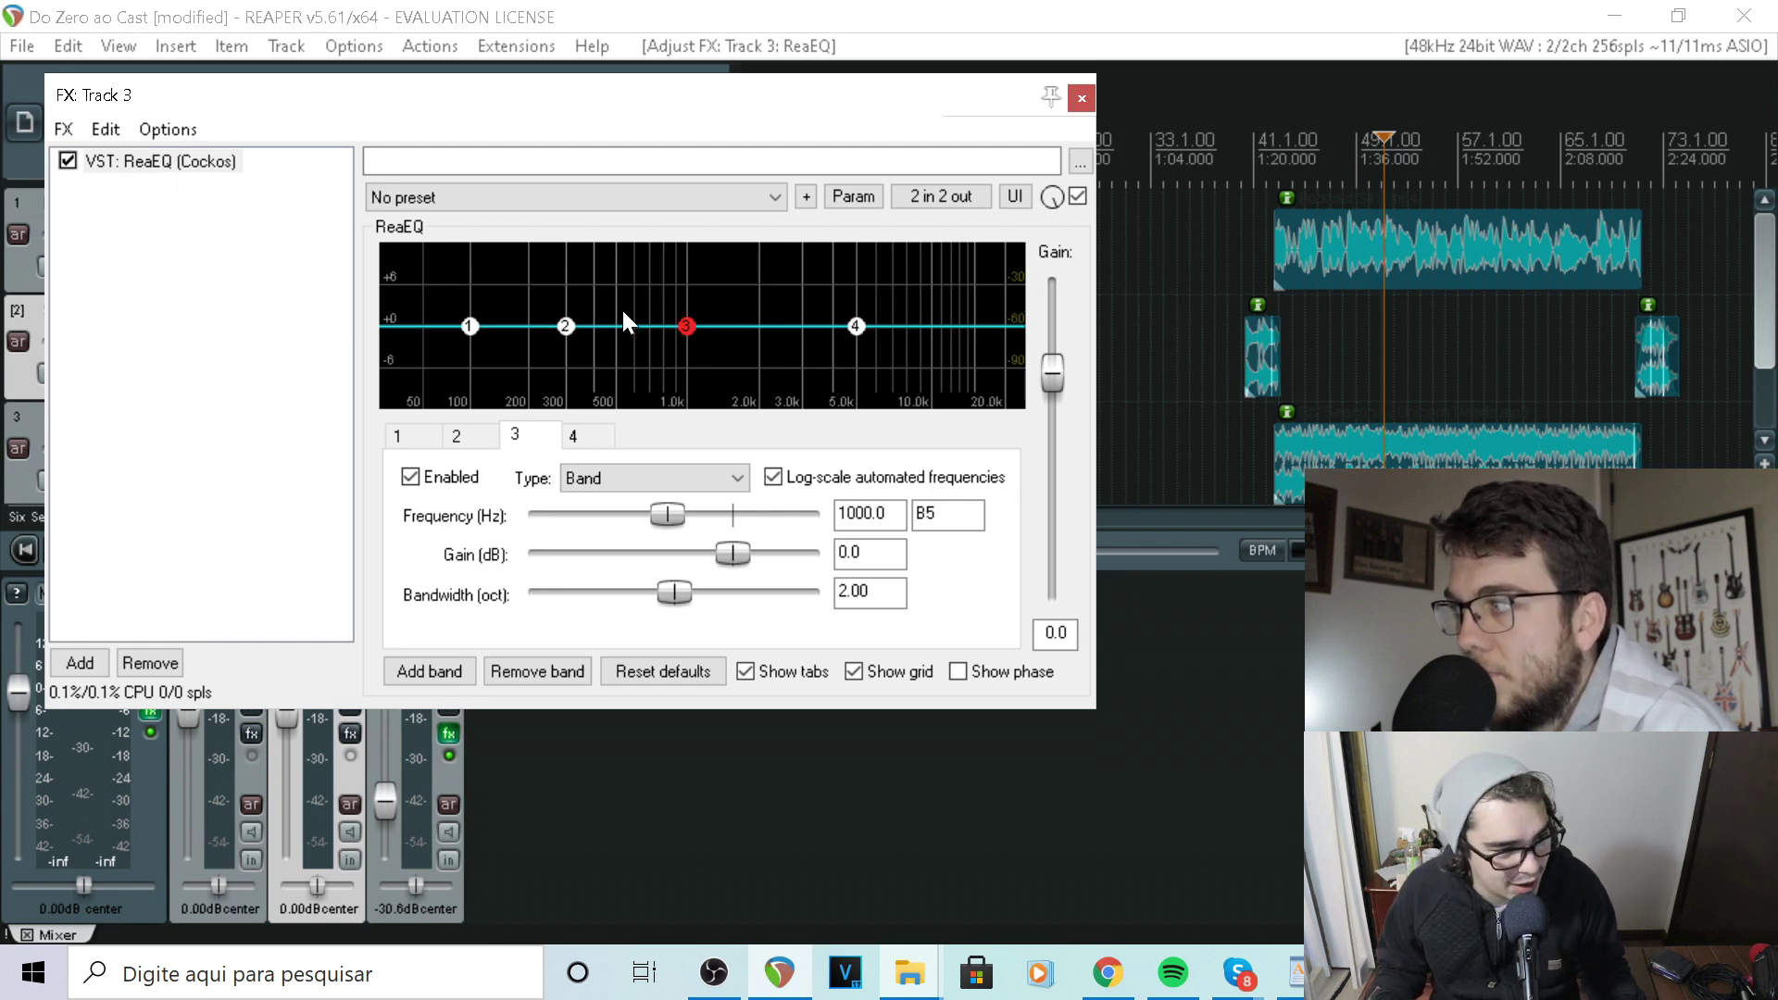
Cut band 3 by about 2.4 dB at 1490.7 Hz, and try a 3.78-octave bandwidth before resetting it to 2.00
{"action": "mouse_move", "coordinate": [690, 328]}
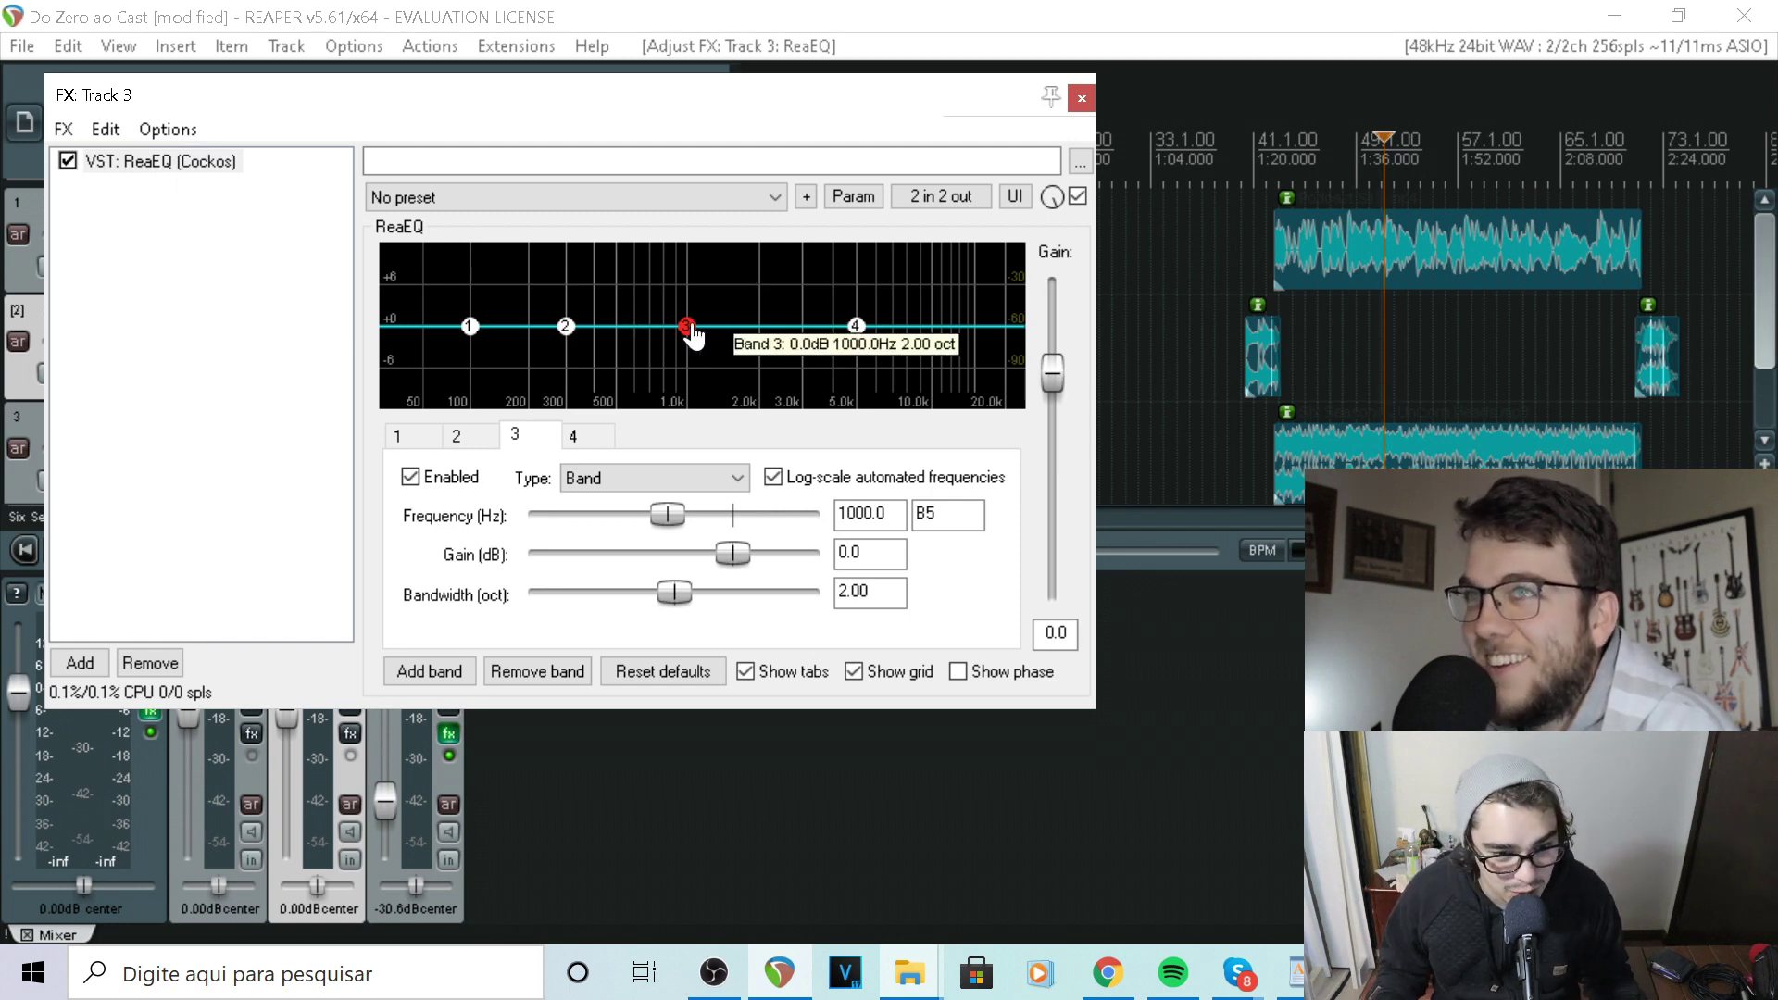
{"action": "left_click_drag", "start_coordinate": [691, 331], "coordinate": [730, 358]}
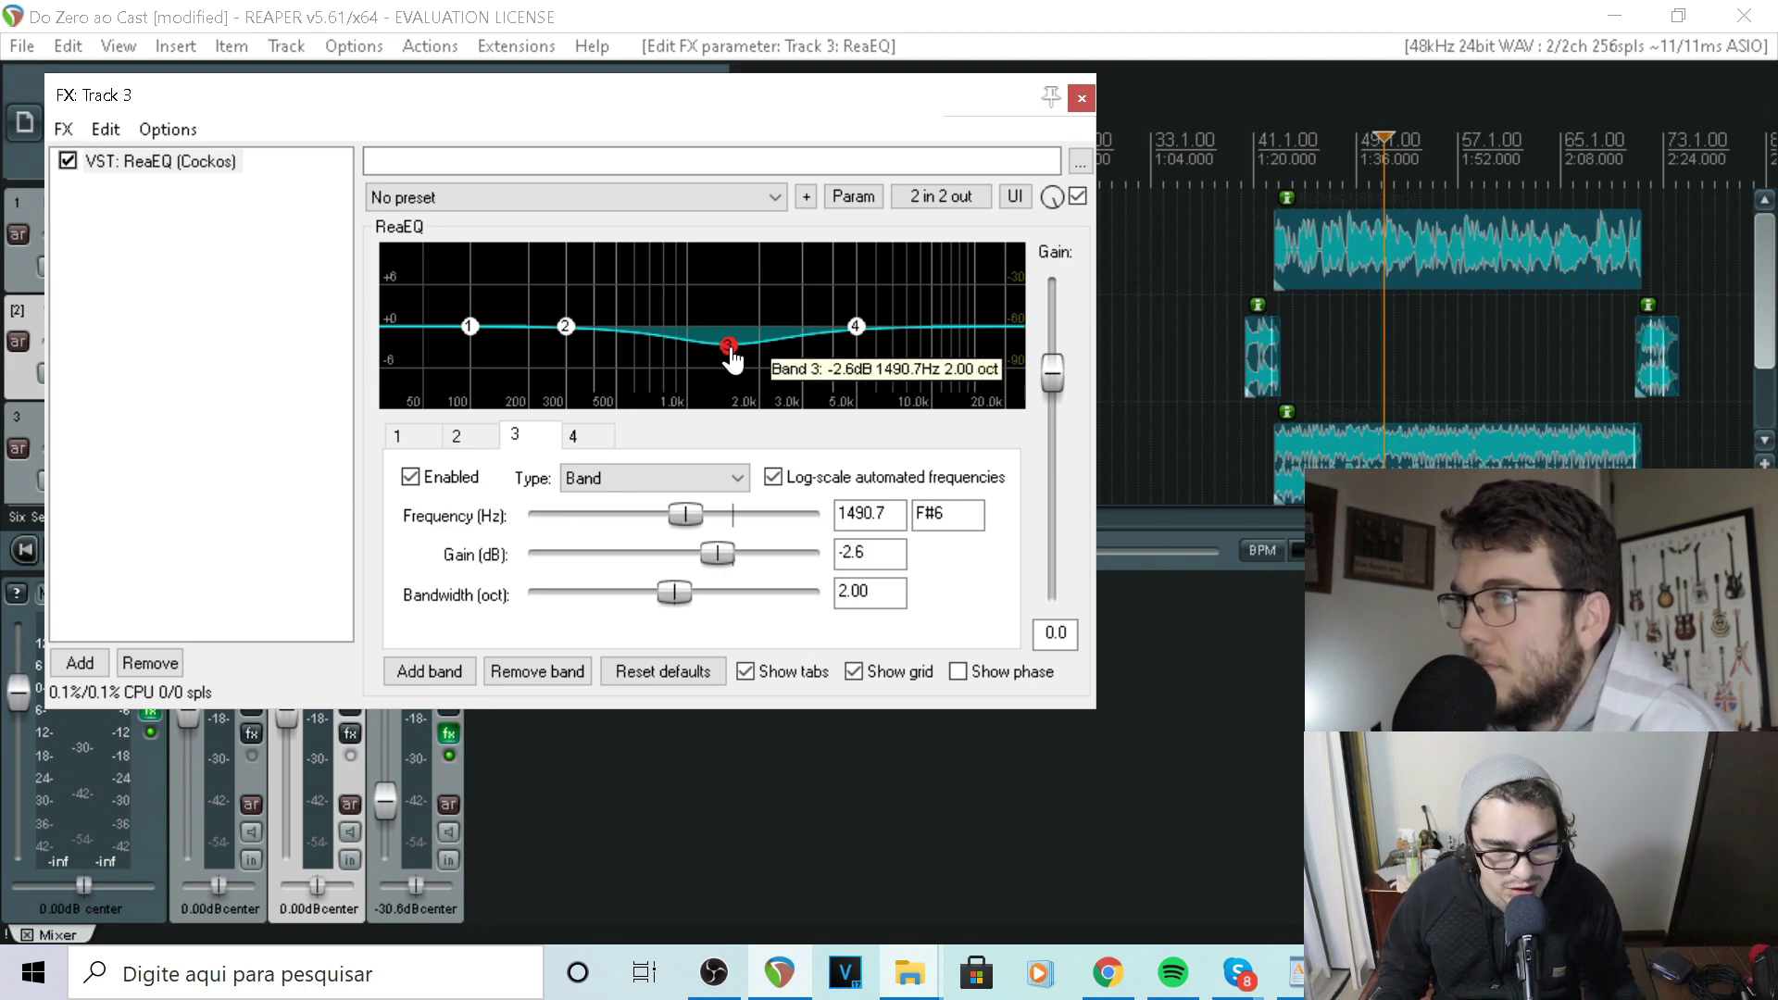
{"action": "left_click_drag", "start_coordinate": [732, 359], "coordinate": [731, 358]}
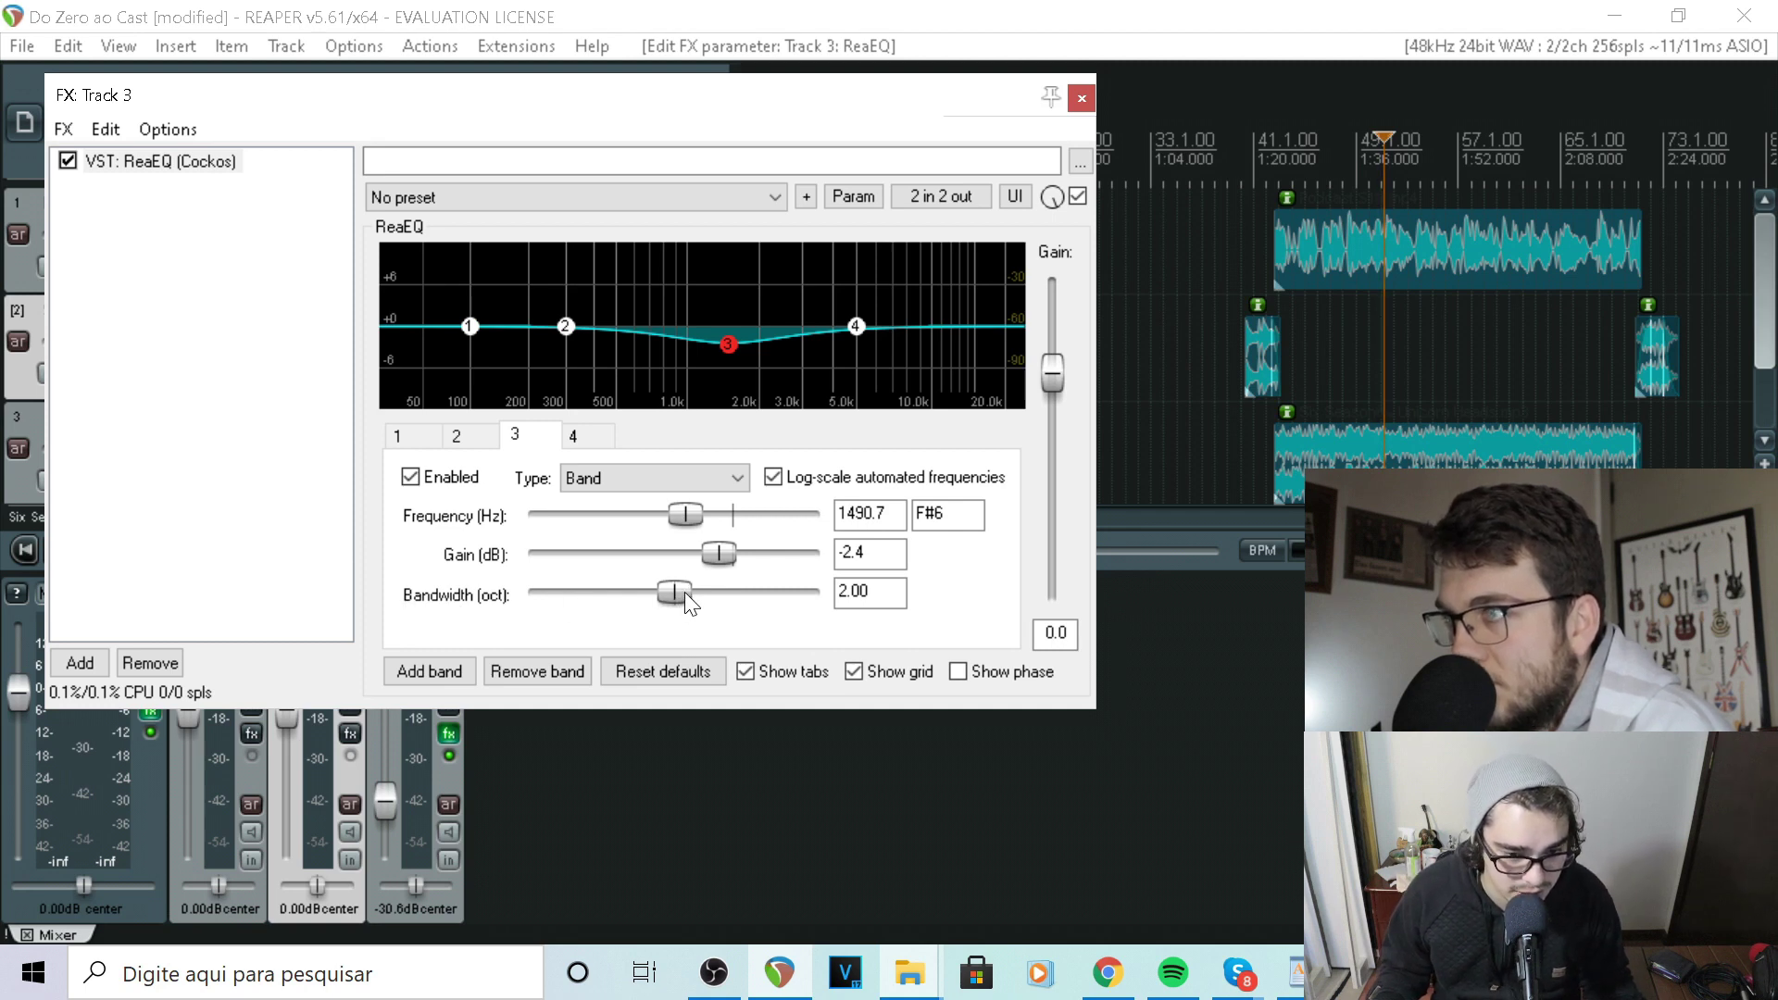
{"action": "left_click_drag", "start_coordinate": [685, 591], "coordinate": [812, 610]}
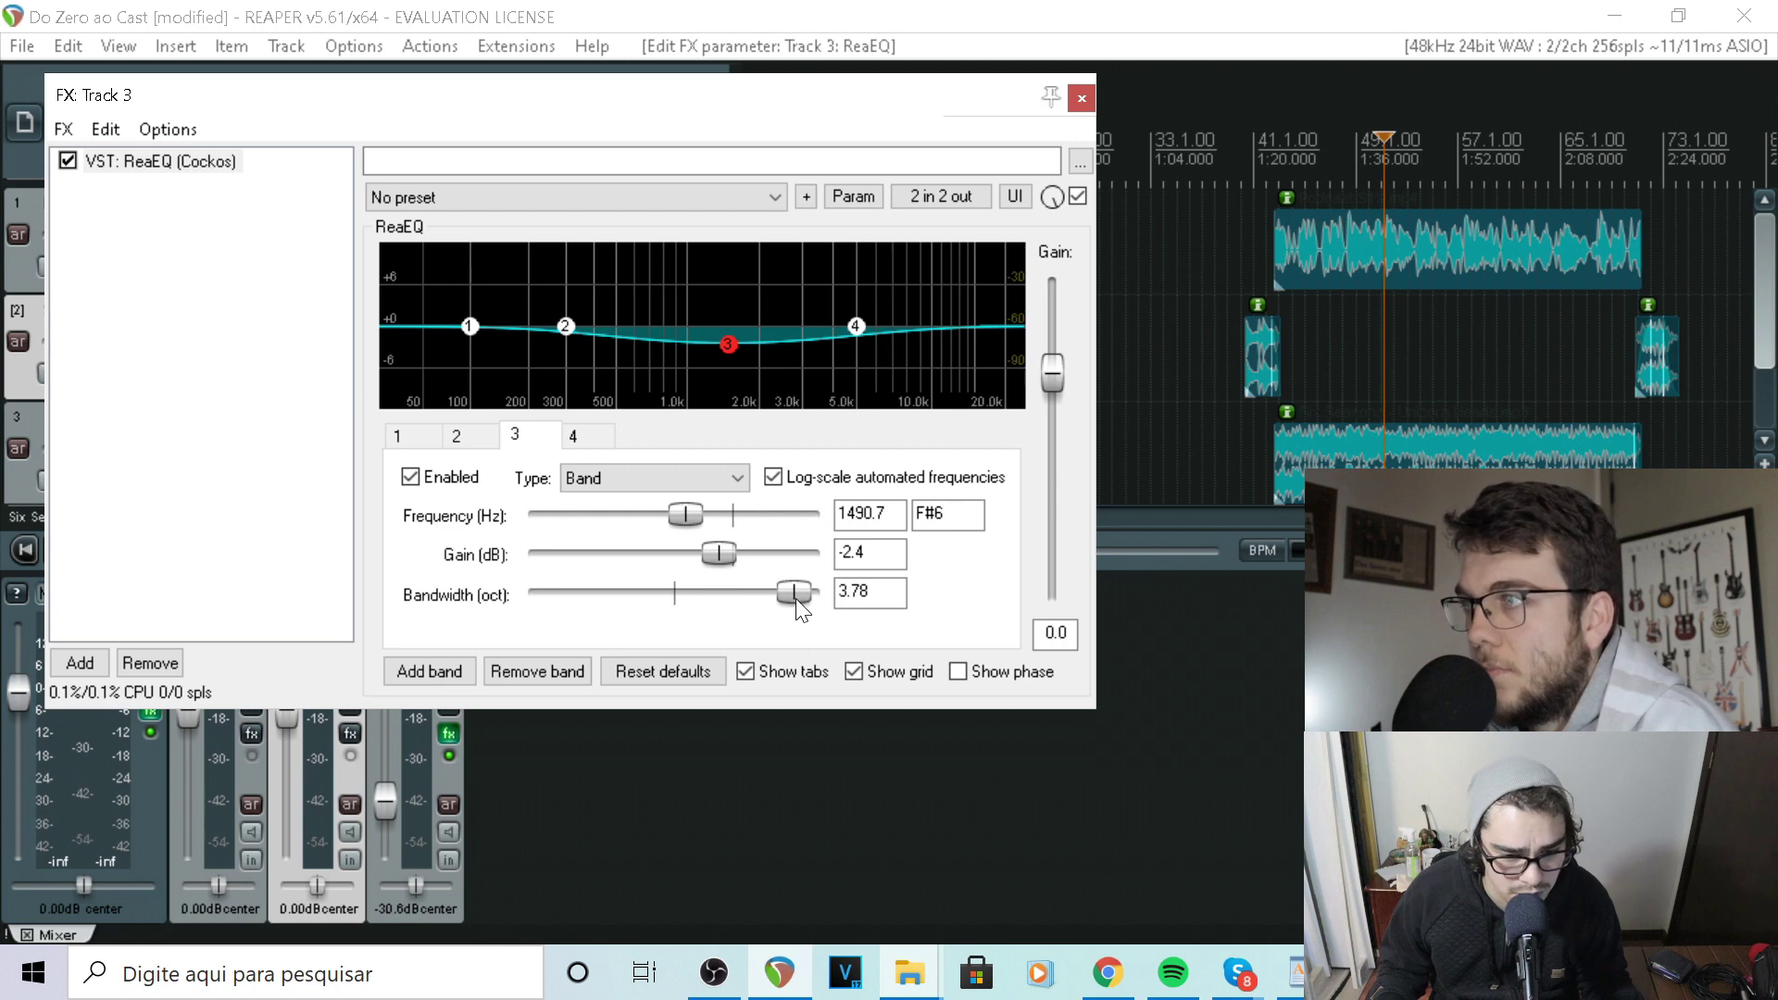
{"action": "double_click", "coordinate": [795, 593]}
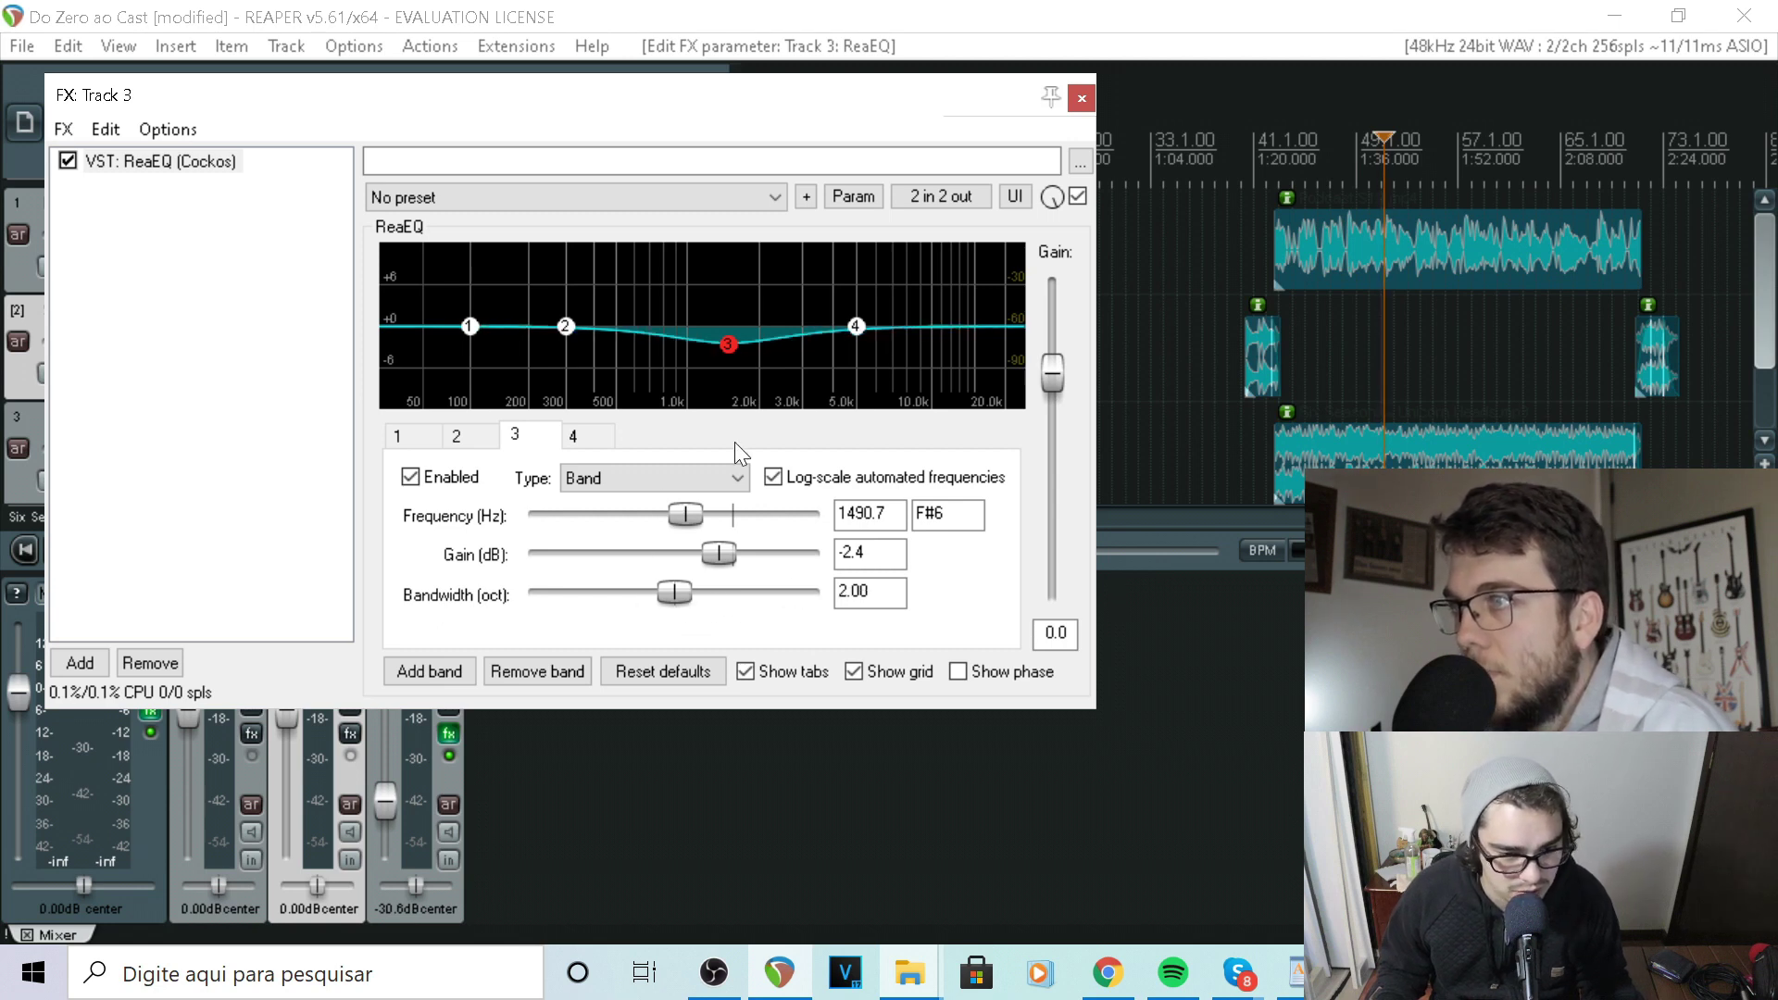
Deepen the band 3 cut to about -4.3 dB at 1413.6 Hz
{"action": "mouse_move", "coordinate": [741, 348]}
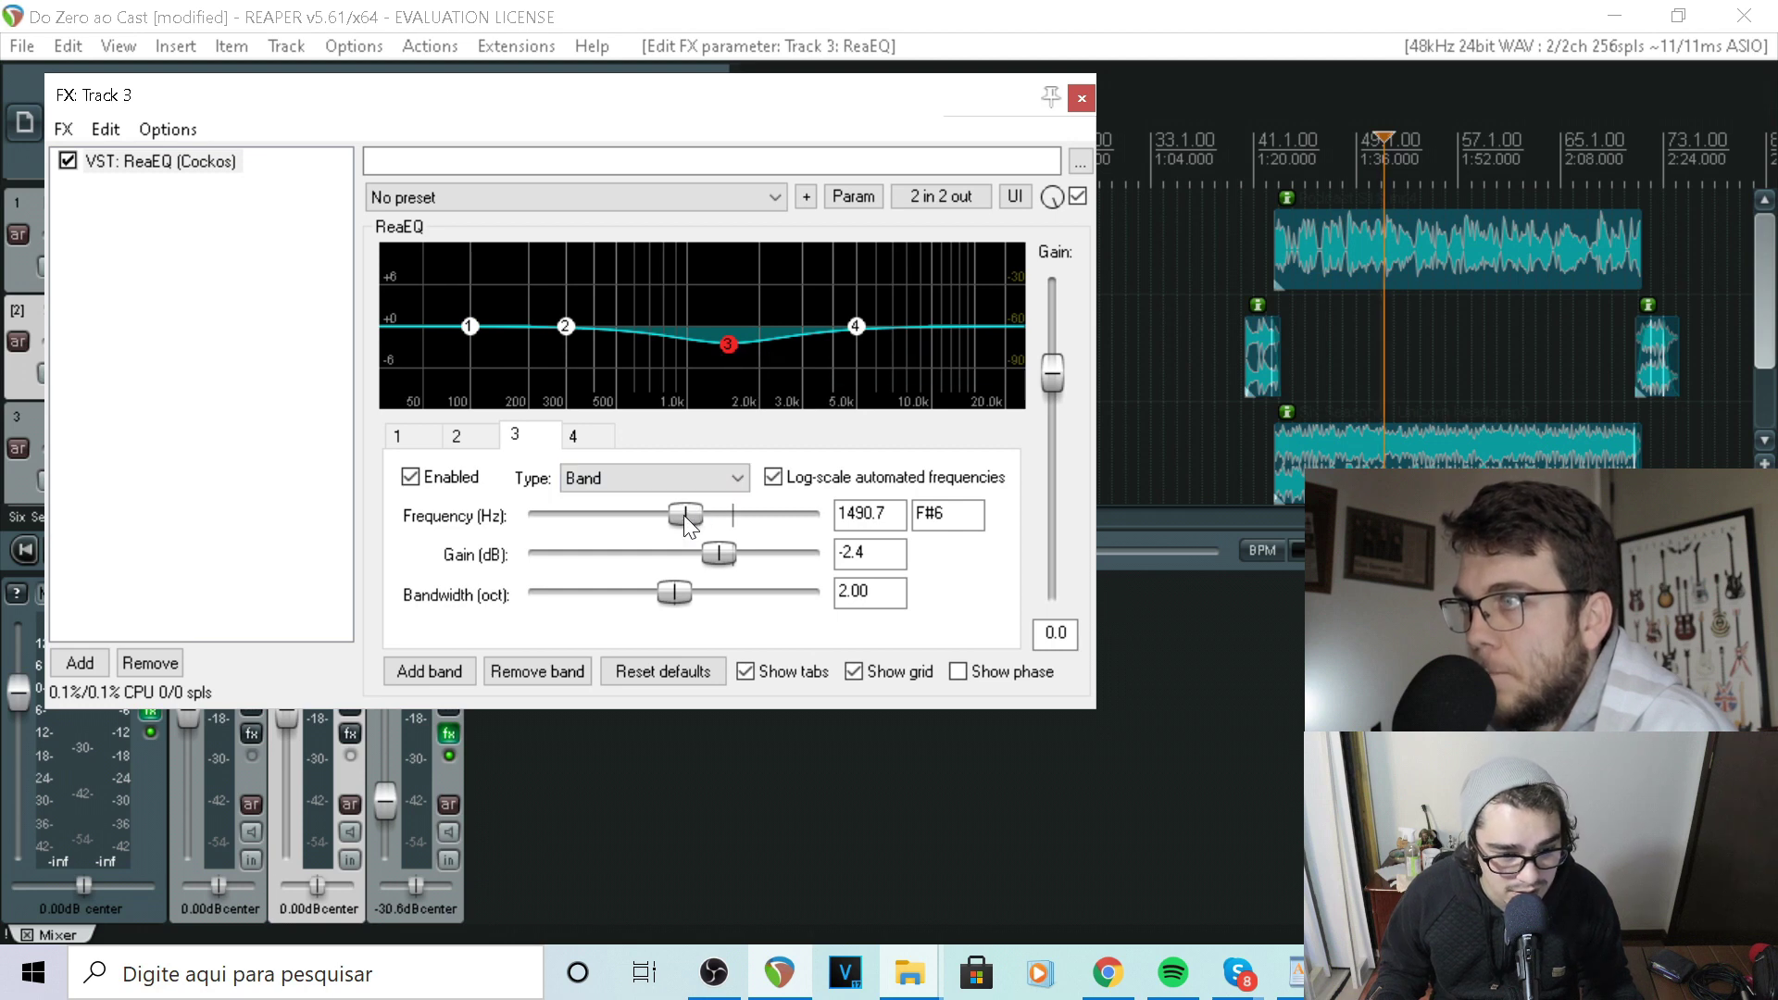
{"action": "left_click_drag", "start_coordinate": [724, 548], "coordinate": [680, 515]}
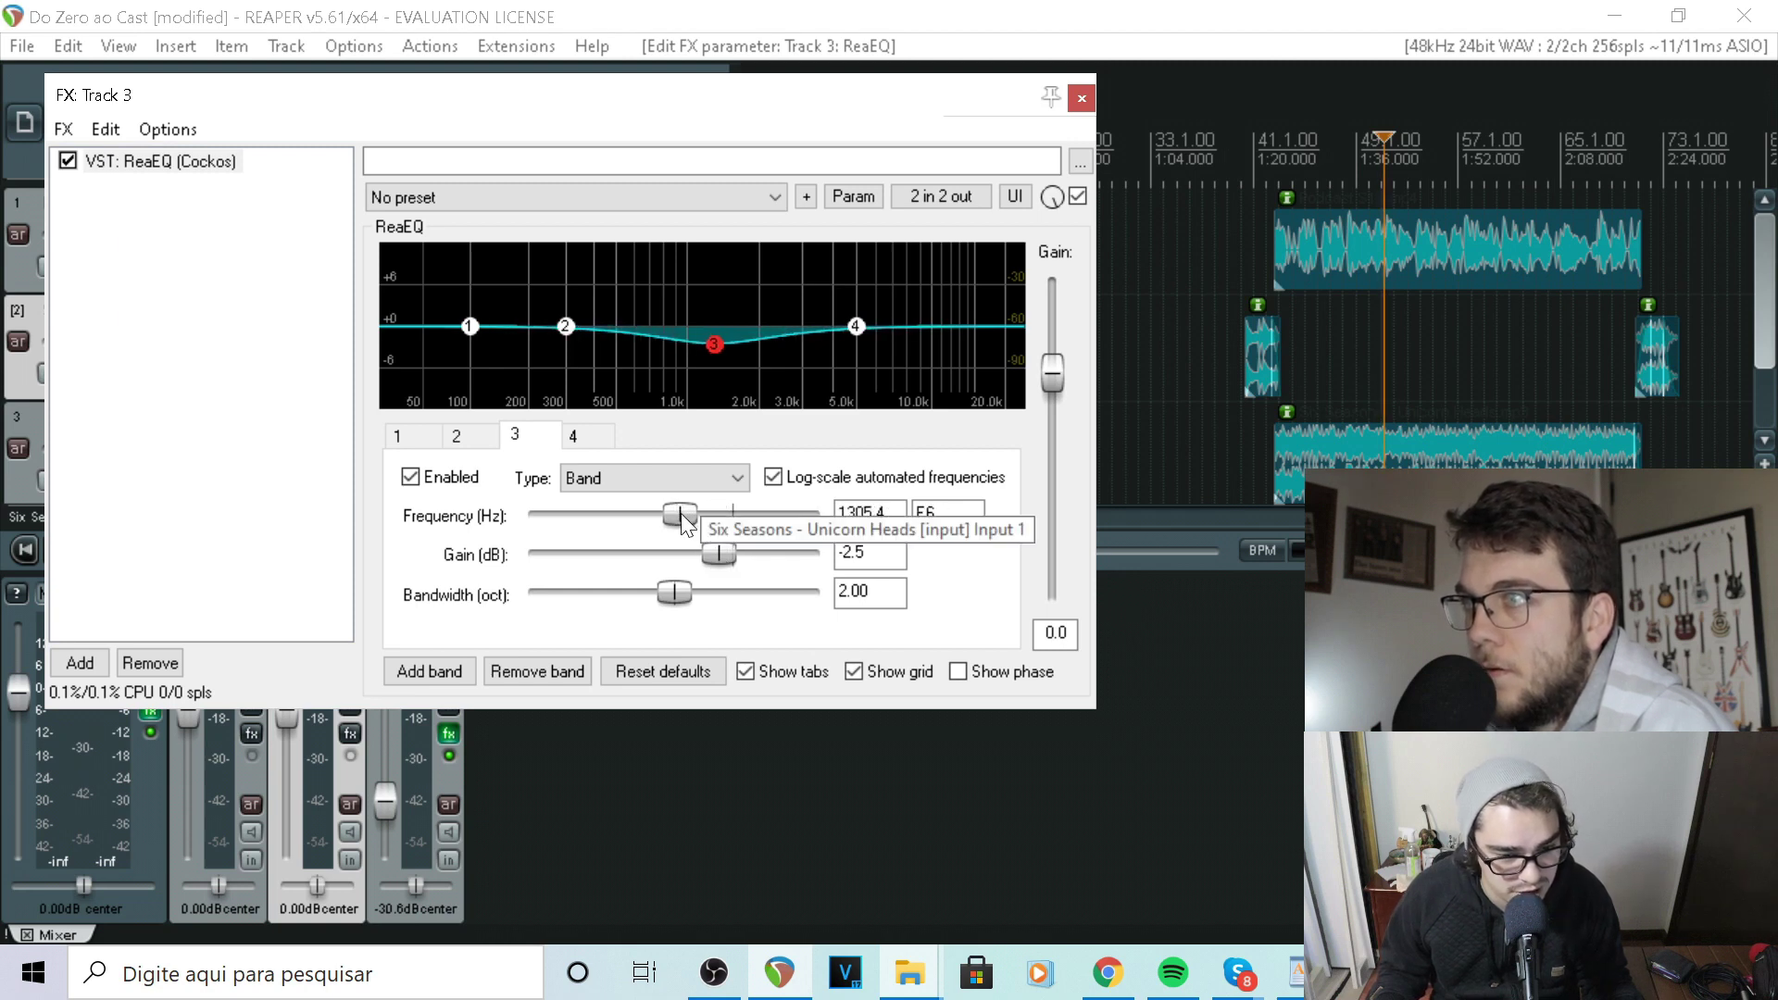
{"action": "mouse_move", "coordinate": [714, 344]}
{"action": "left_mouse_down"}
{"action": "mouse_move", "coordinate": [707, 330]}
{"action": "mouse_move", "coordinate": [741, 379]}
{"action": "mouse_move", "coordinate": [699, 355]}
{"action": "mouse_move", "coordinate": [782, 358]}
{"action": "mouse_move", "coordinate": [712, 353]}
{"action": "mouse_move", "coordinate": [738, 321]}
{"action": "mouse_move", "coordinate": [762, 365]}
{"action": "mouse_move", "coordinate": [723, 364]}
{"action": "left_mouse_up"}
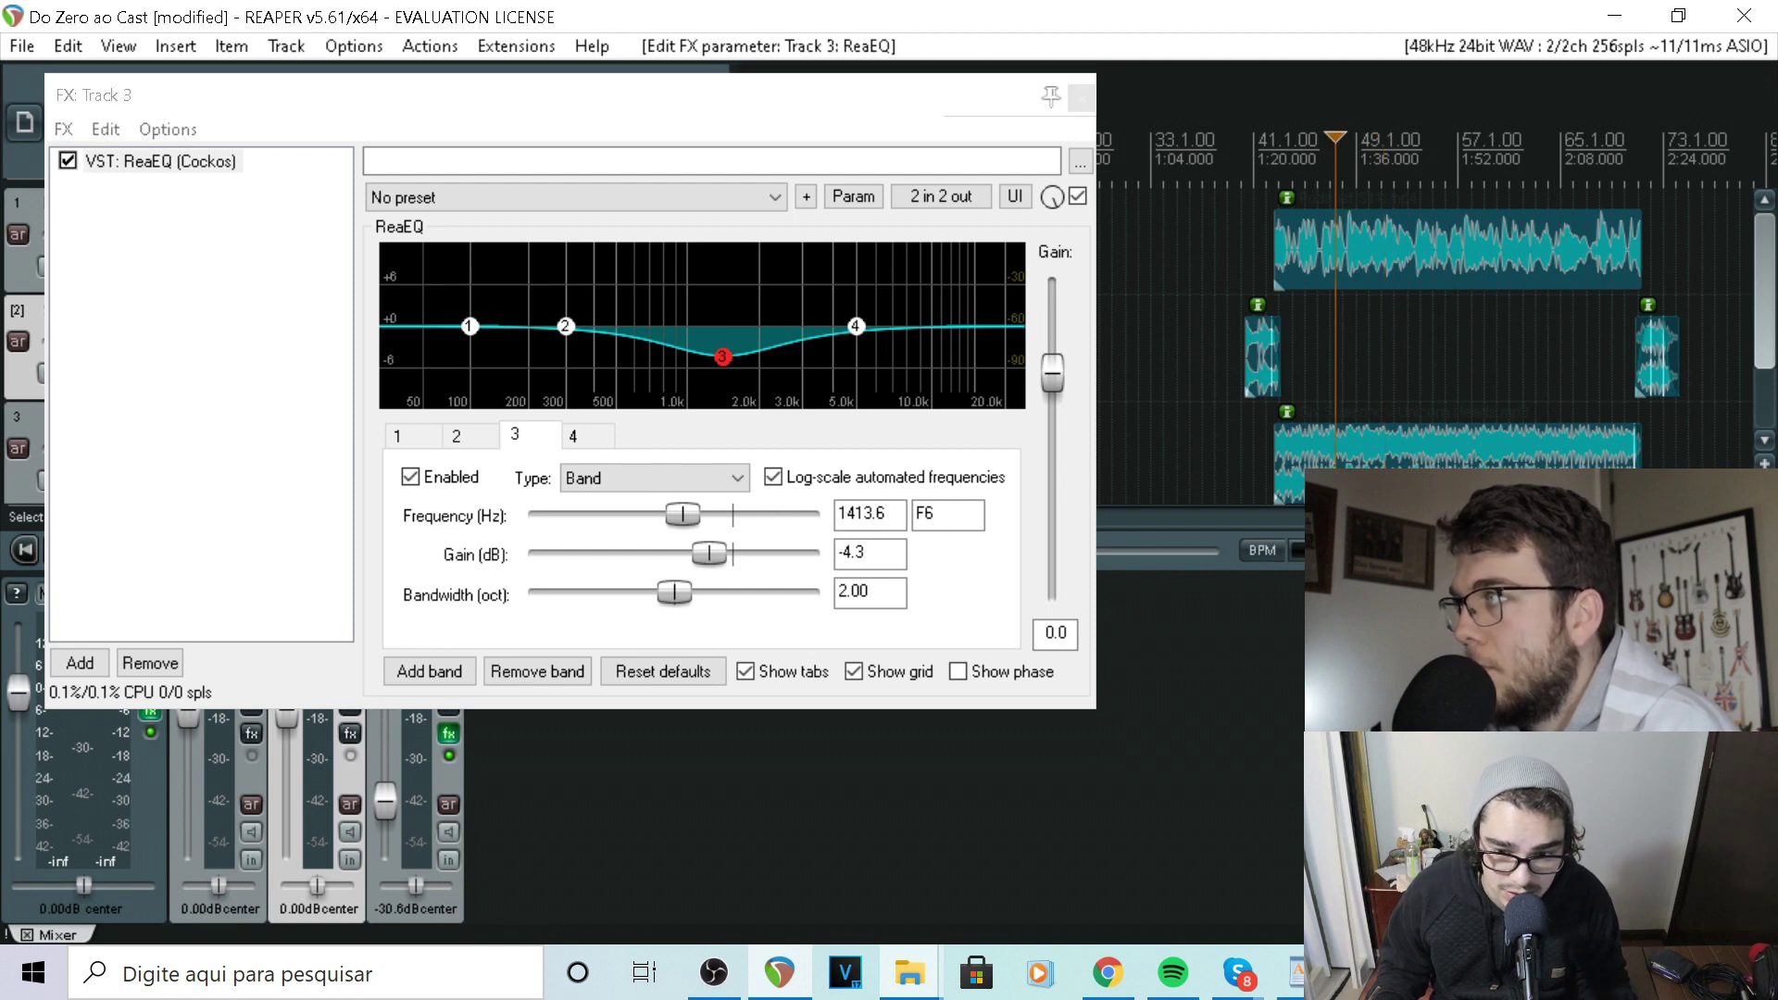
Play and stop the project several times to listen to the podcast voice over the equalized background music
{"action": "key", "text": "space"}
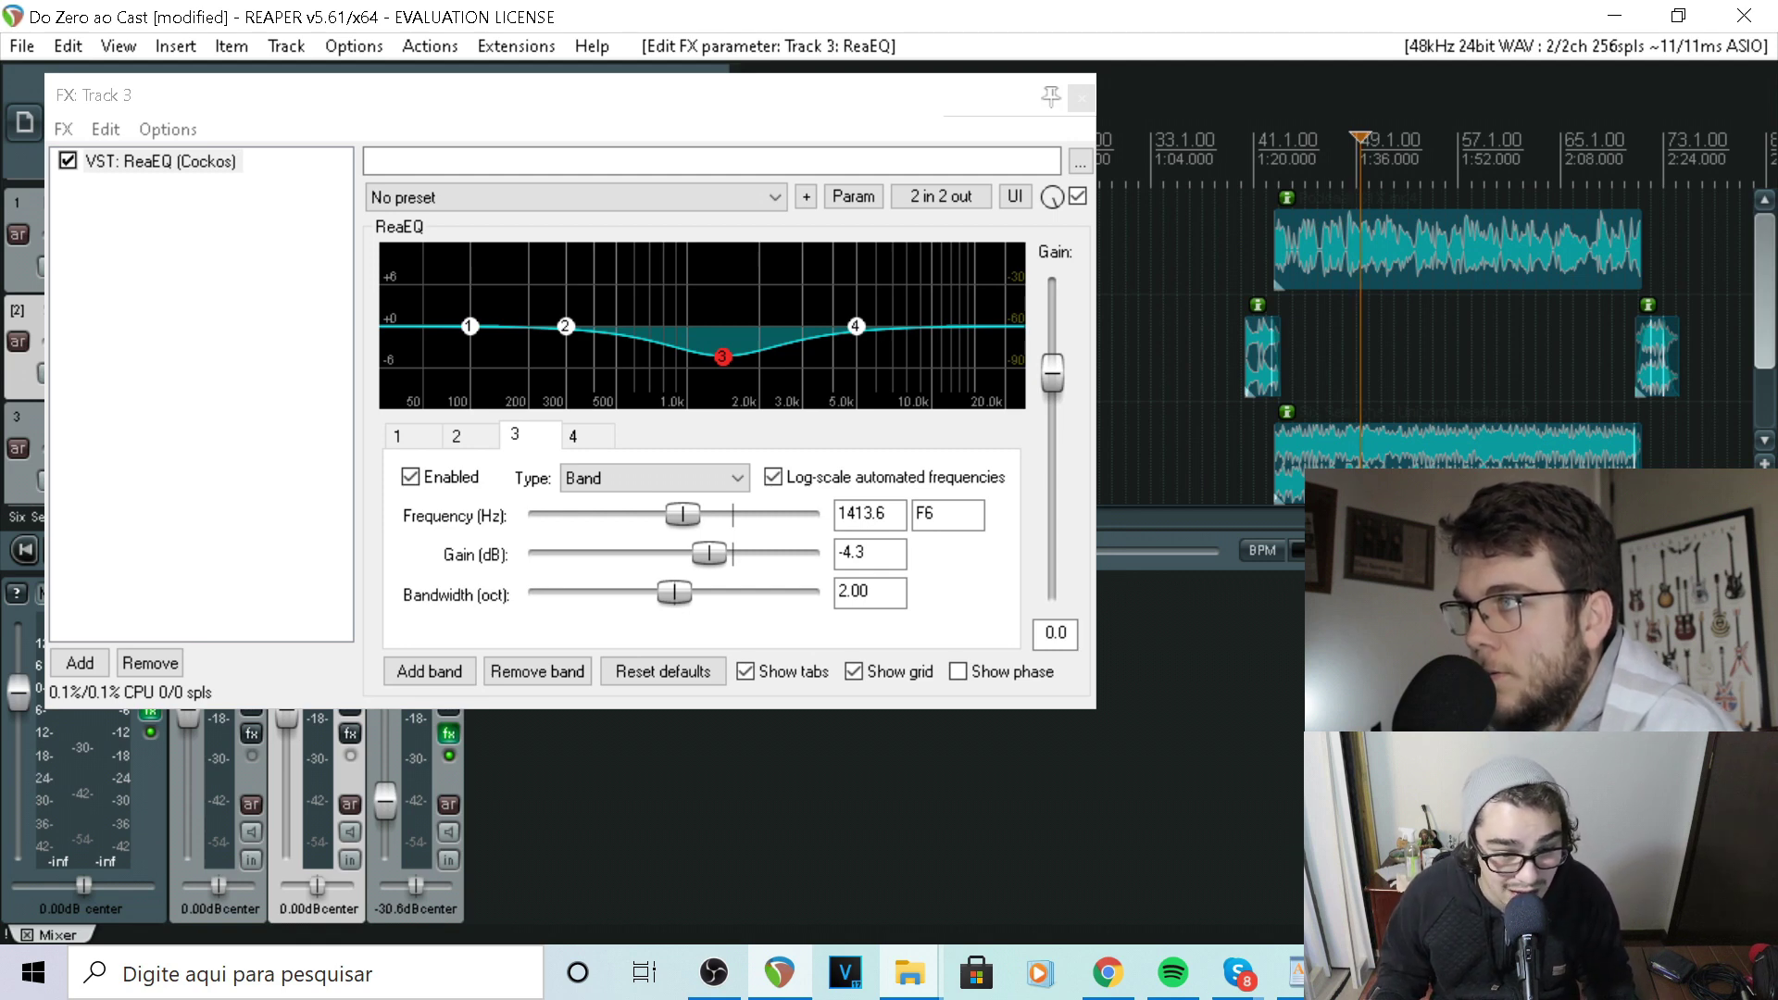
{"action": "key", "text": "space"}
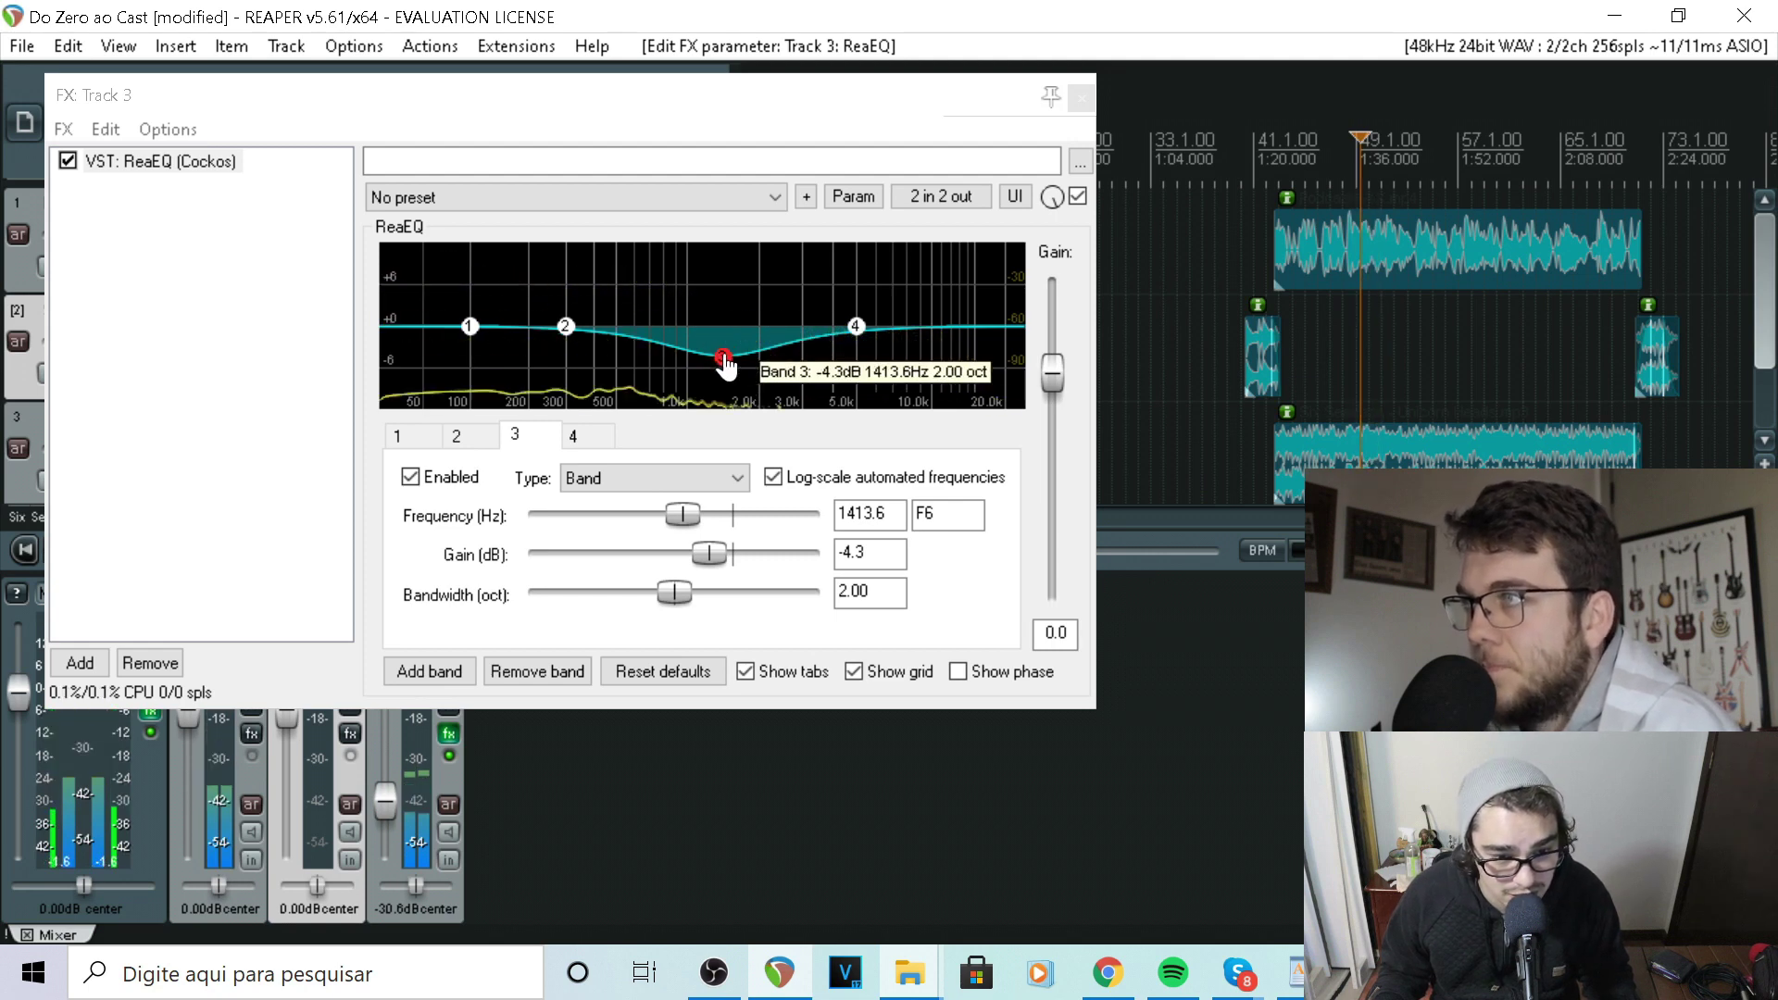
{"action": "key", "text": "space"}
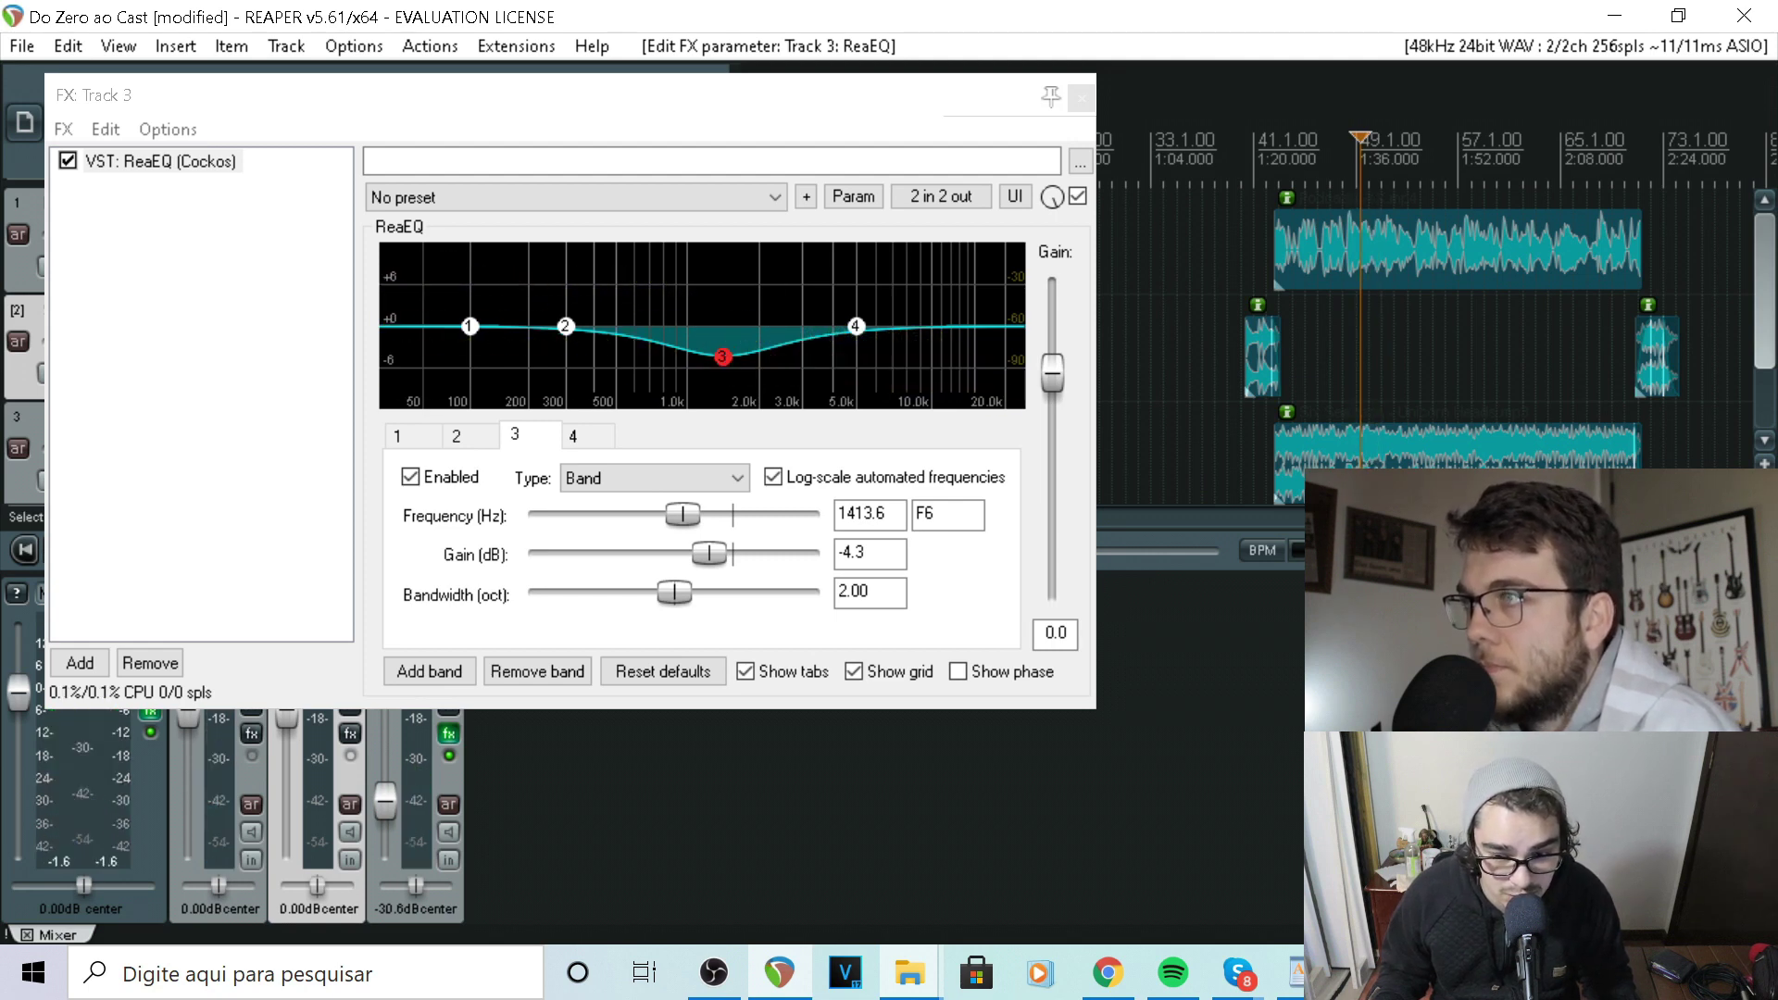
{"action": "key", "text": "space"}
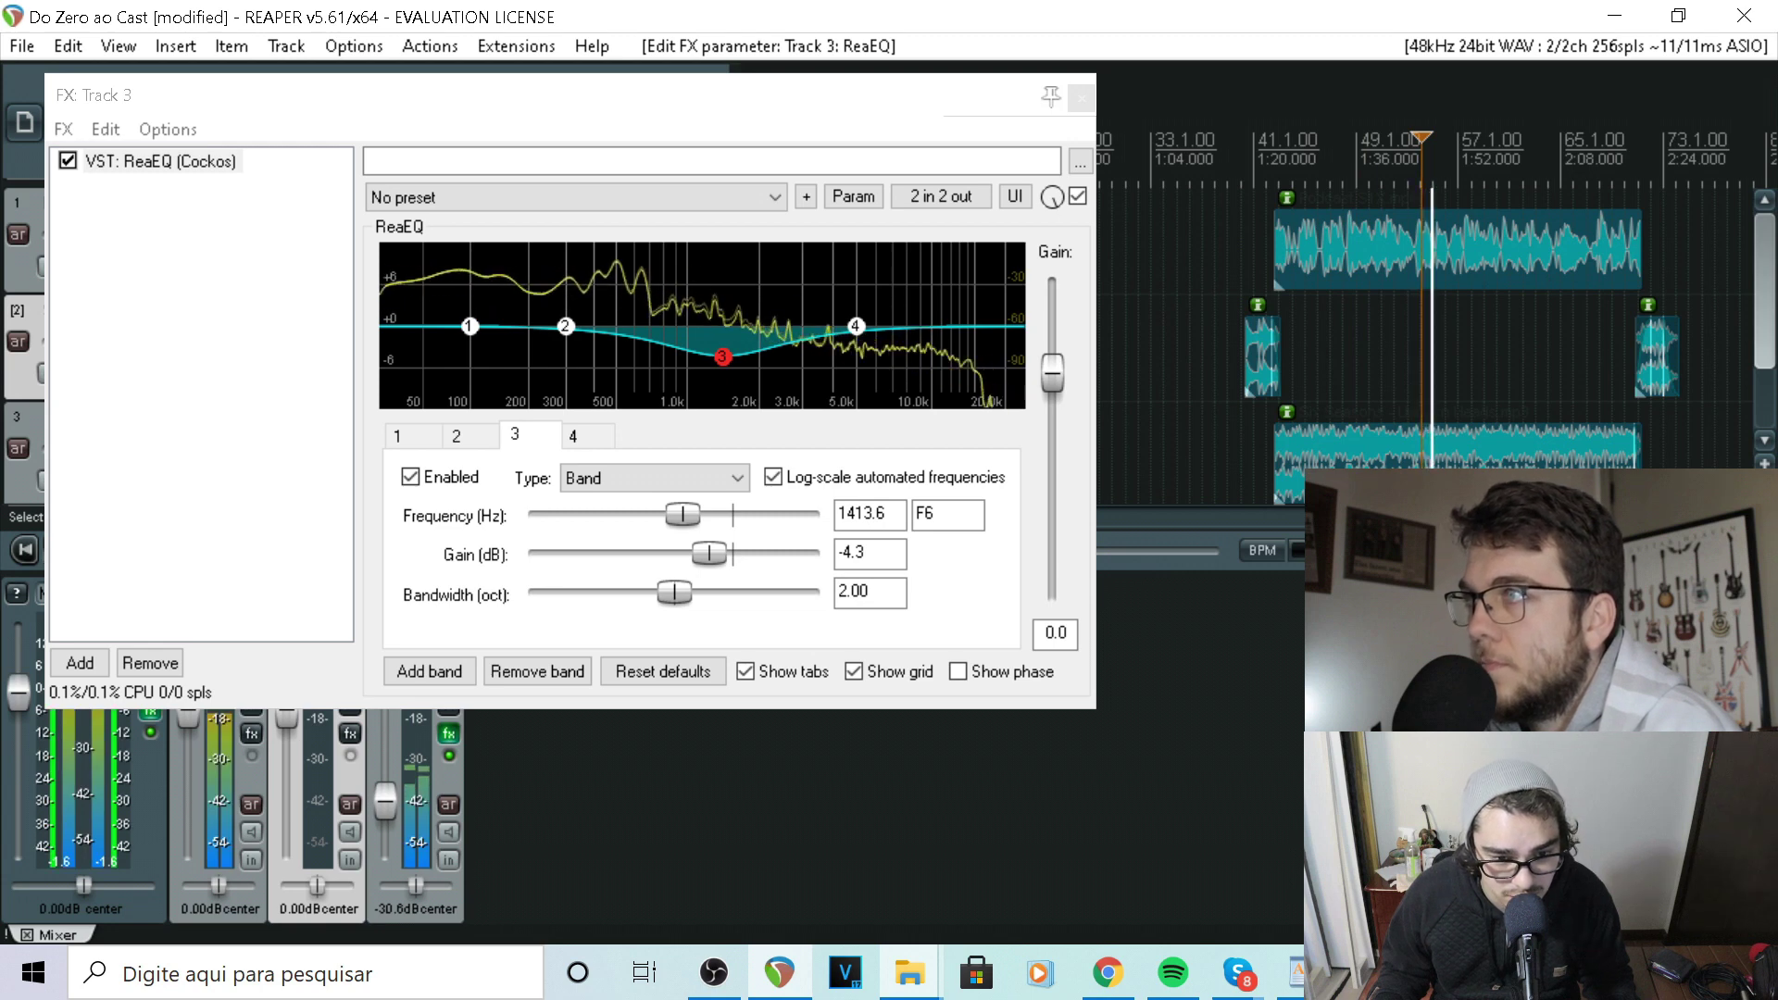
{"action": "key", "text": "space"}
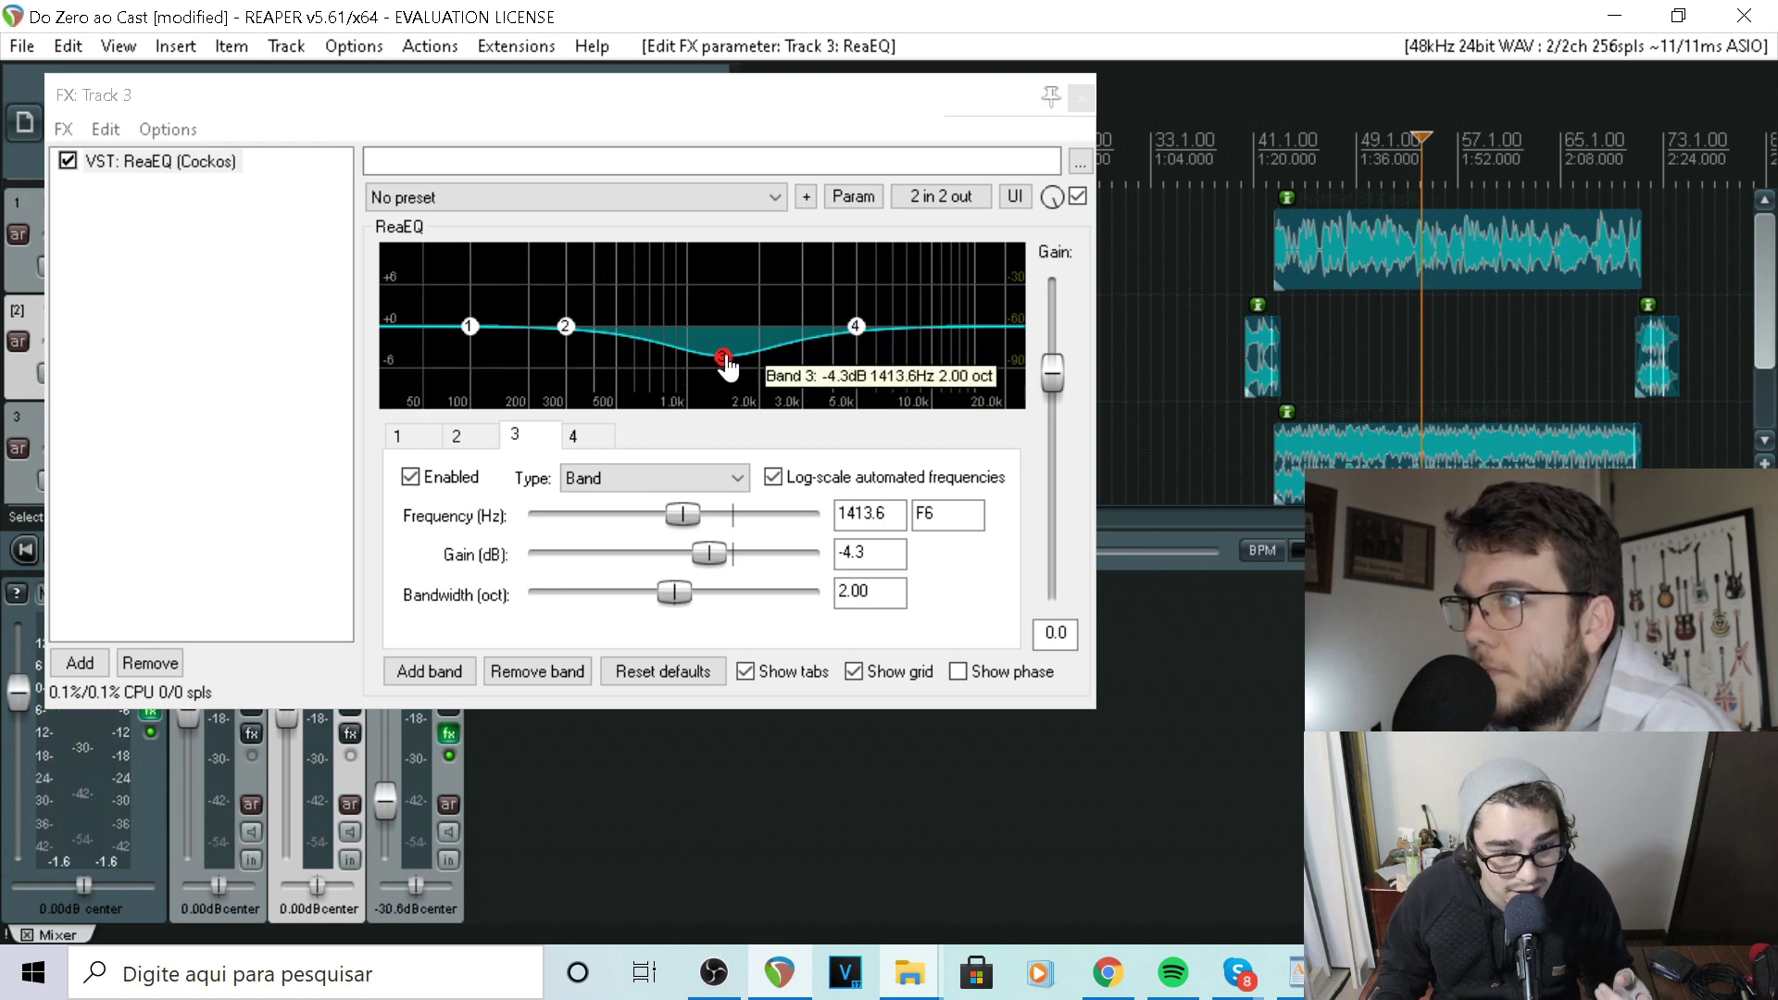
Set ReaEQ band 3 to about -2.7 dB at 1173.8 Hz and close track 3's effects window
{"action": "left_click_drag", "start_coordinate": [728, 366], "coordinate": [705, 359]}
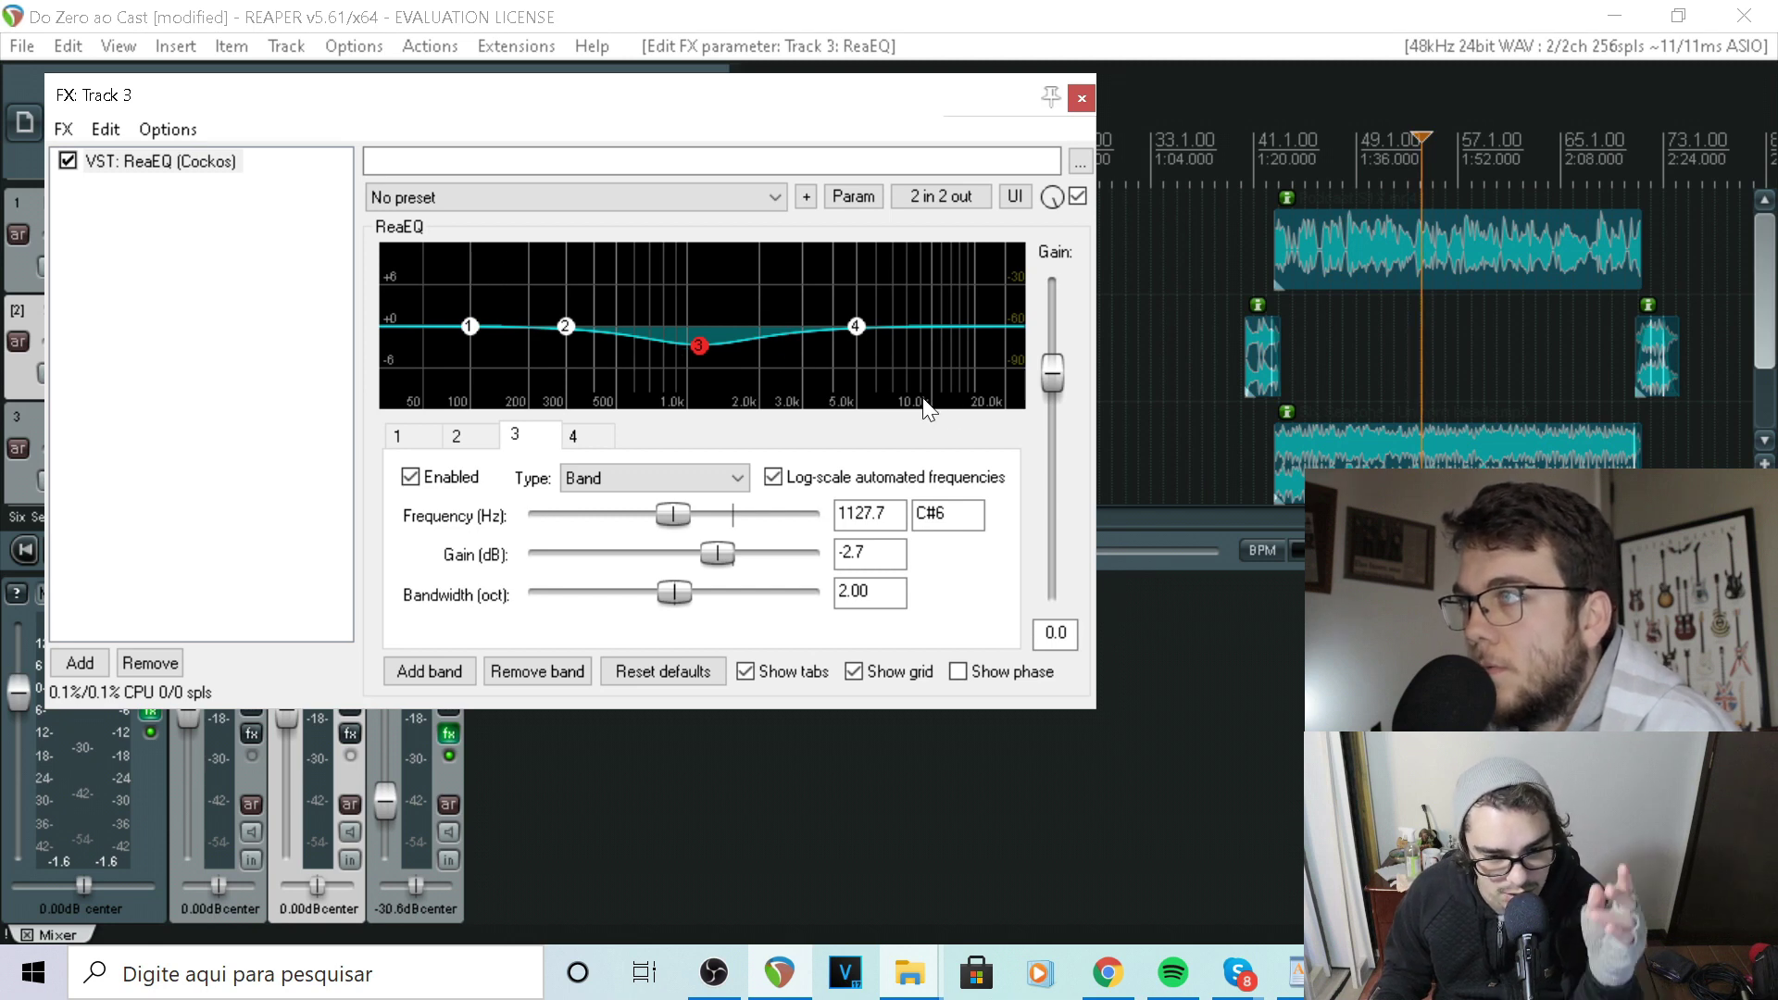
{"action": "left_click_drag", "start_coordinate": [699, 348], "coordinate": [704, 348]}
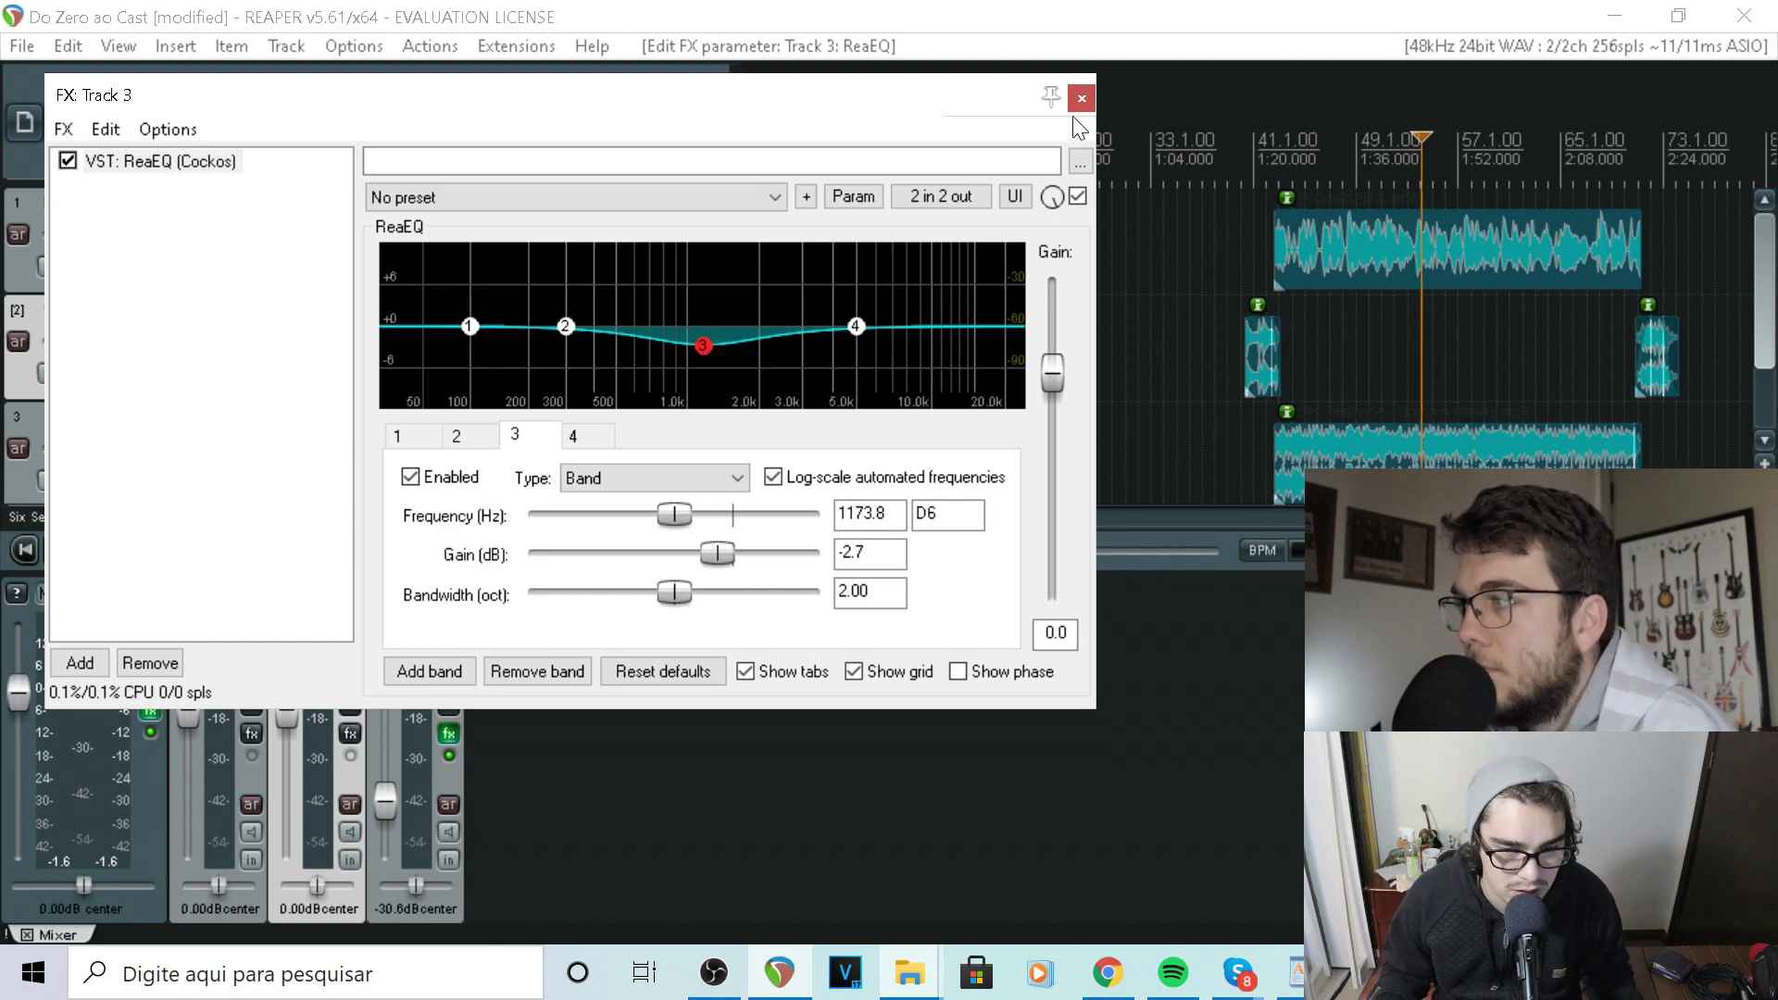
{"action": "left_click", "coordinate": [1084, 89]}
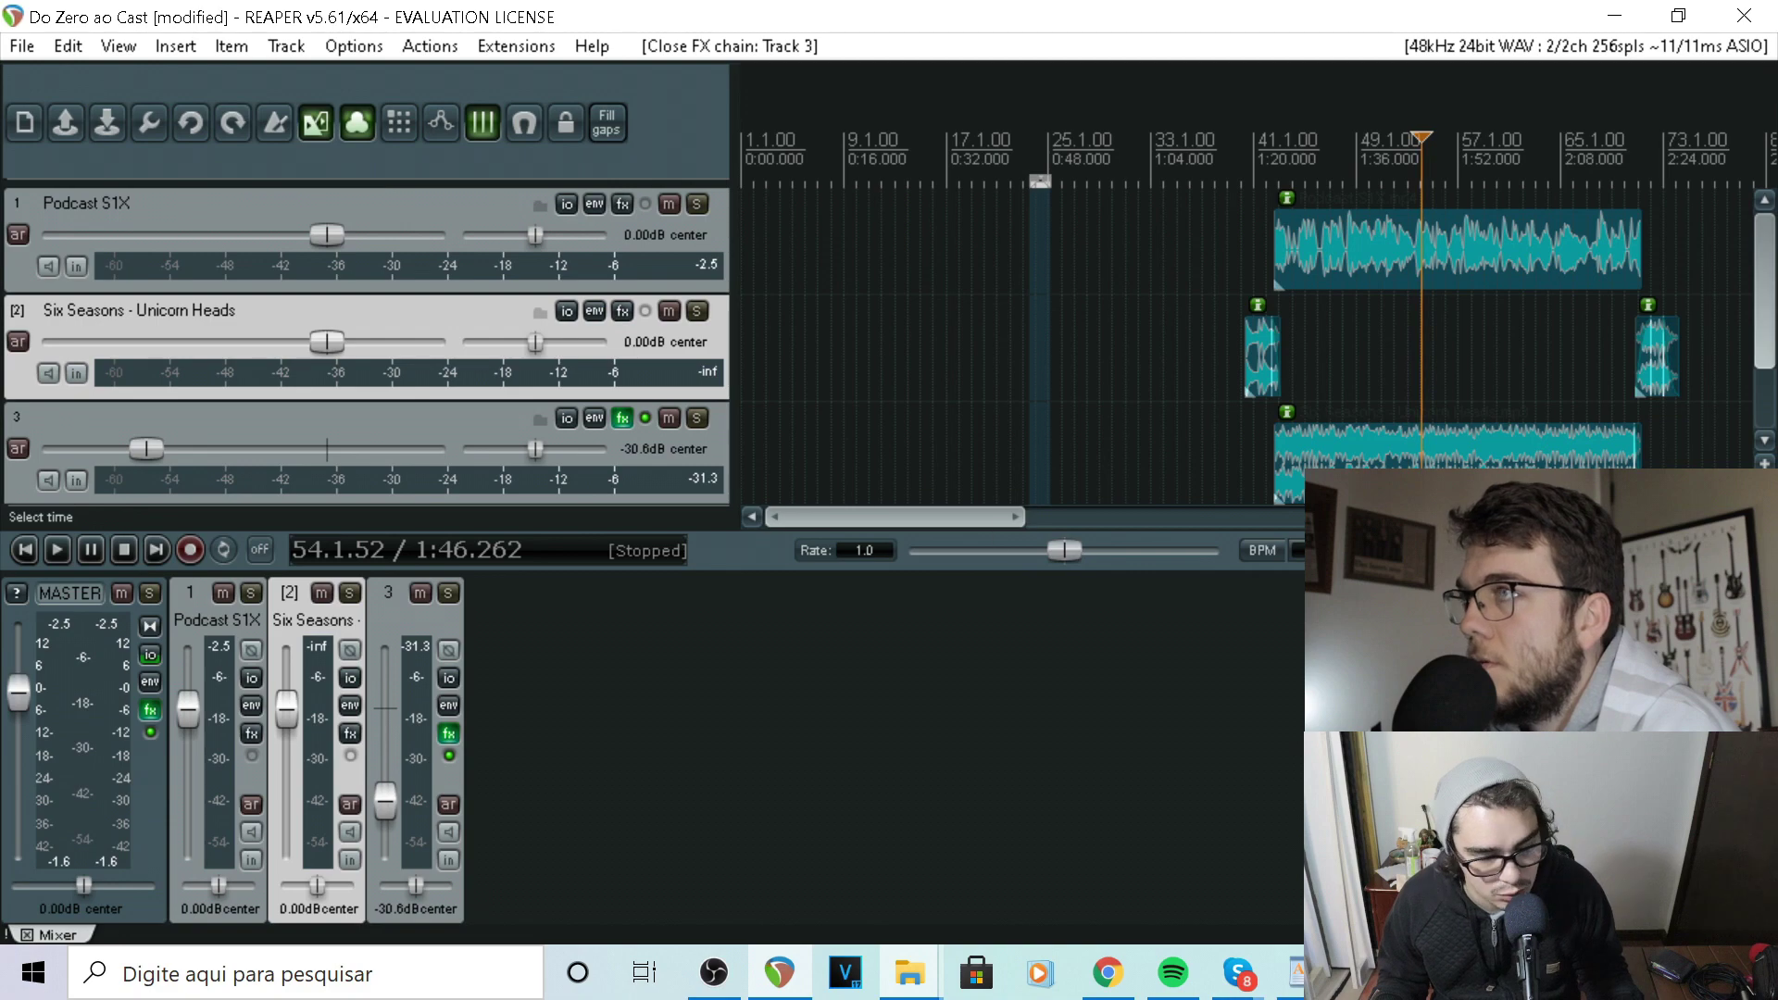
Save the podcast project with the changes made to track 3
{"action": "scroll", "coordinate": [1250, 324], "scroll_direction": "up", "scroll_amount": 3}
{"action": "left_click", "coordinate": [1147, 352]}
{"action": "scroll", "coordinate": [1146, 352], "scroll_direction": "up", "scroll_amount": 2}
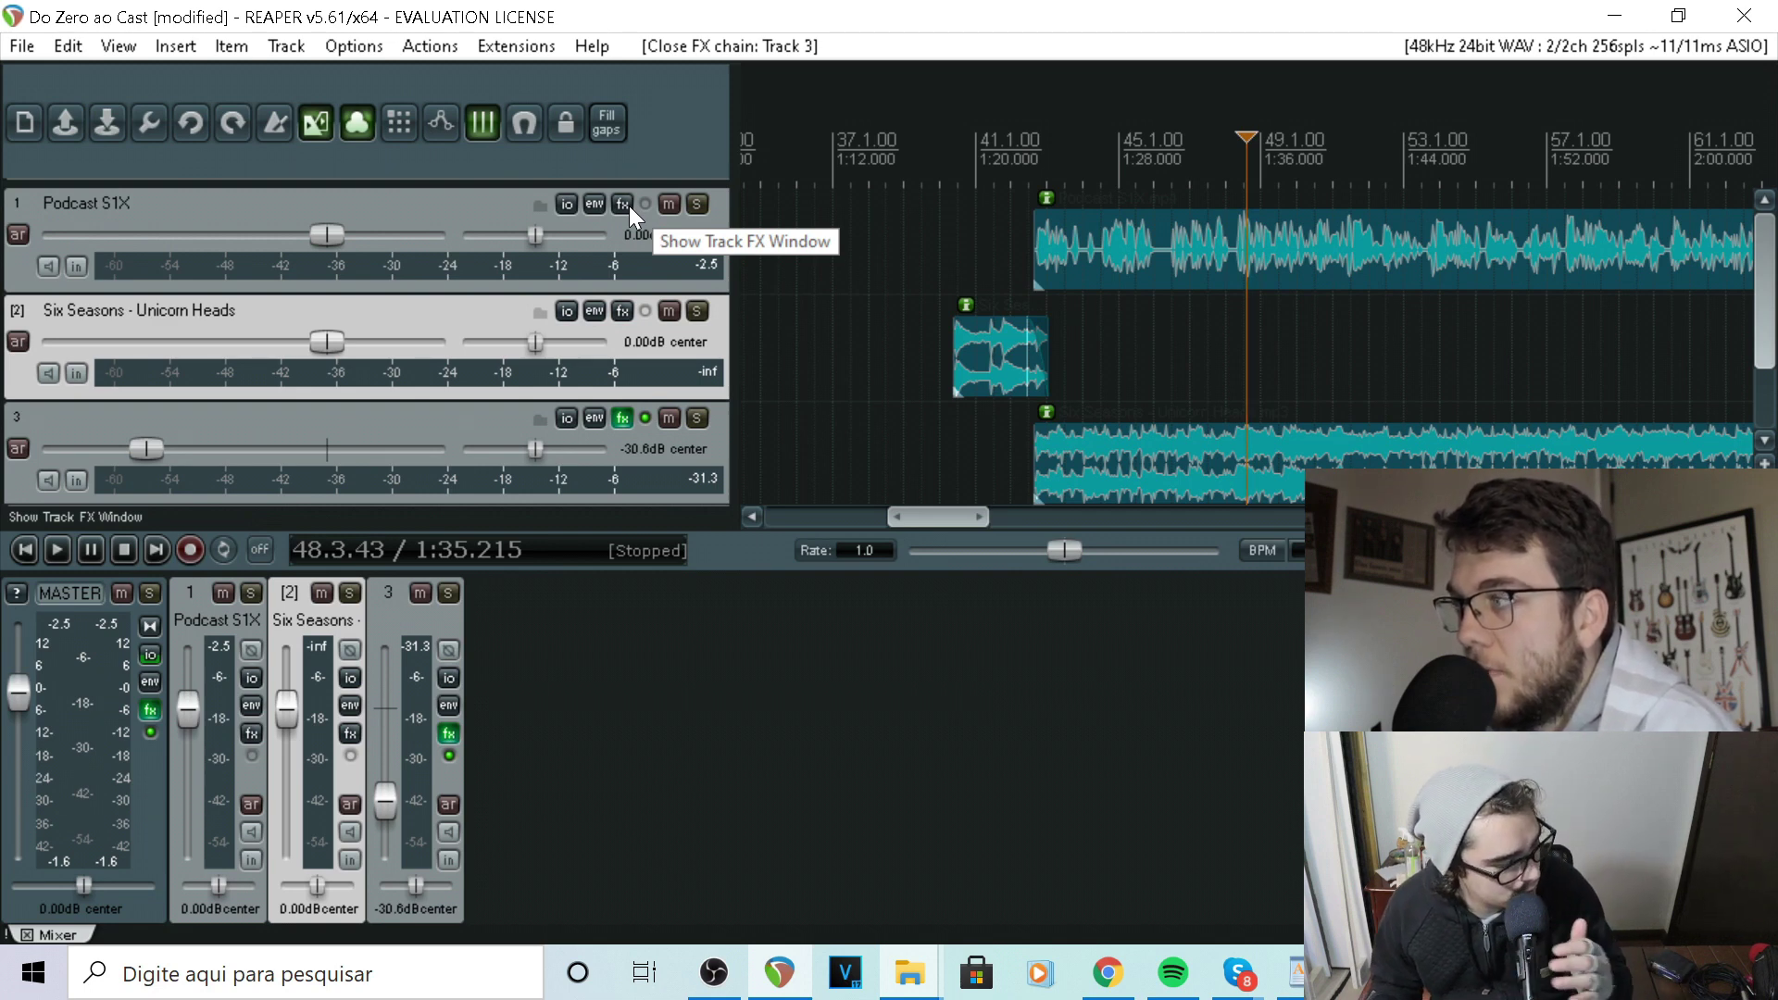
{"action": "key", "text": "ctrl+s"}
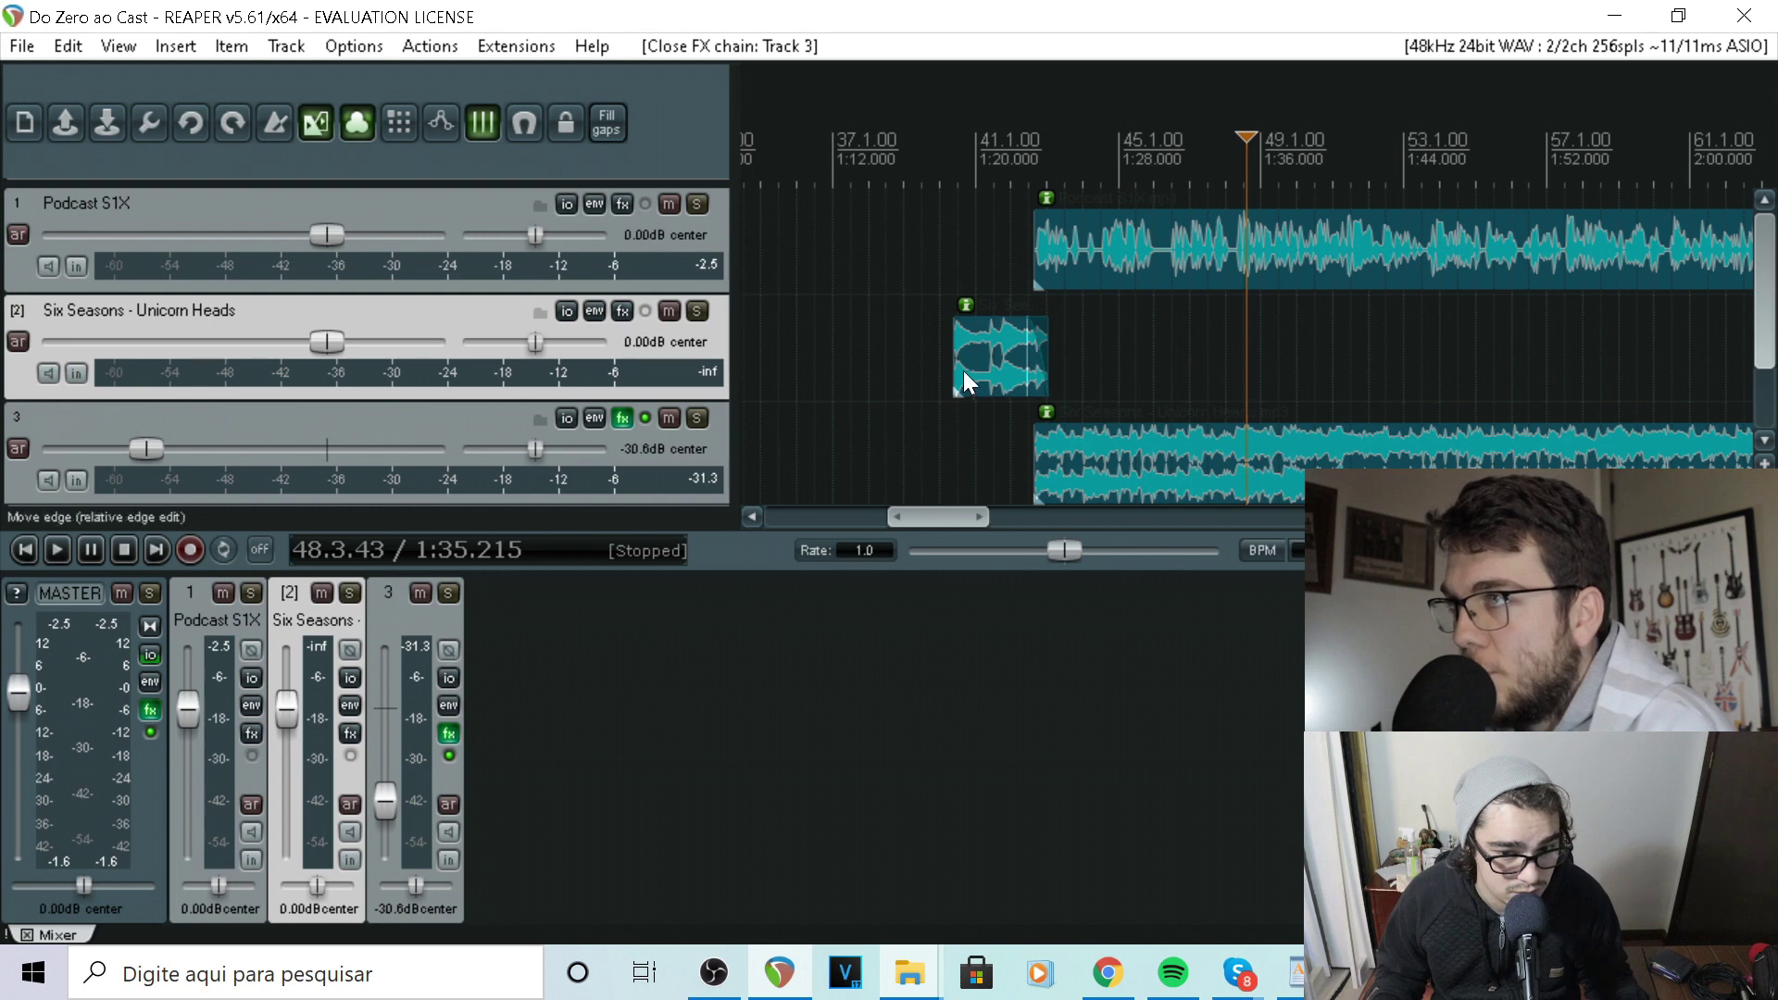
{"action": "scroll", "coordinate": [966, 384], "scroll_direction": "down", "scroll_amount": 2}
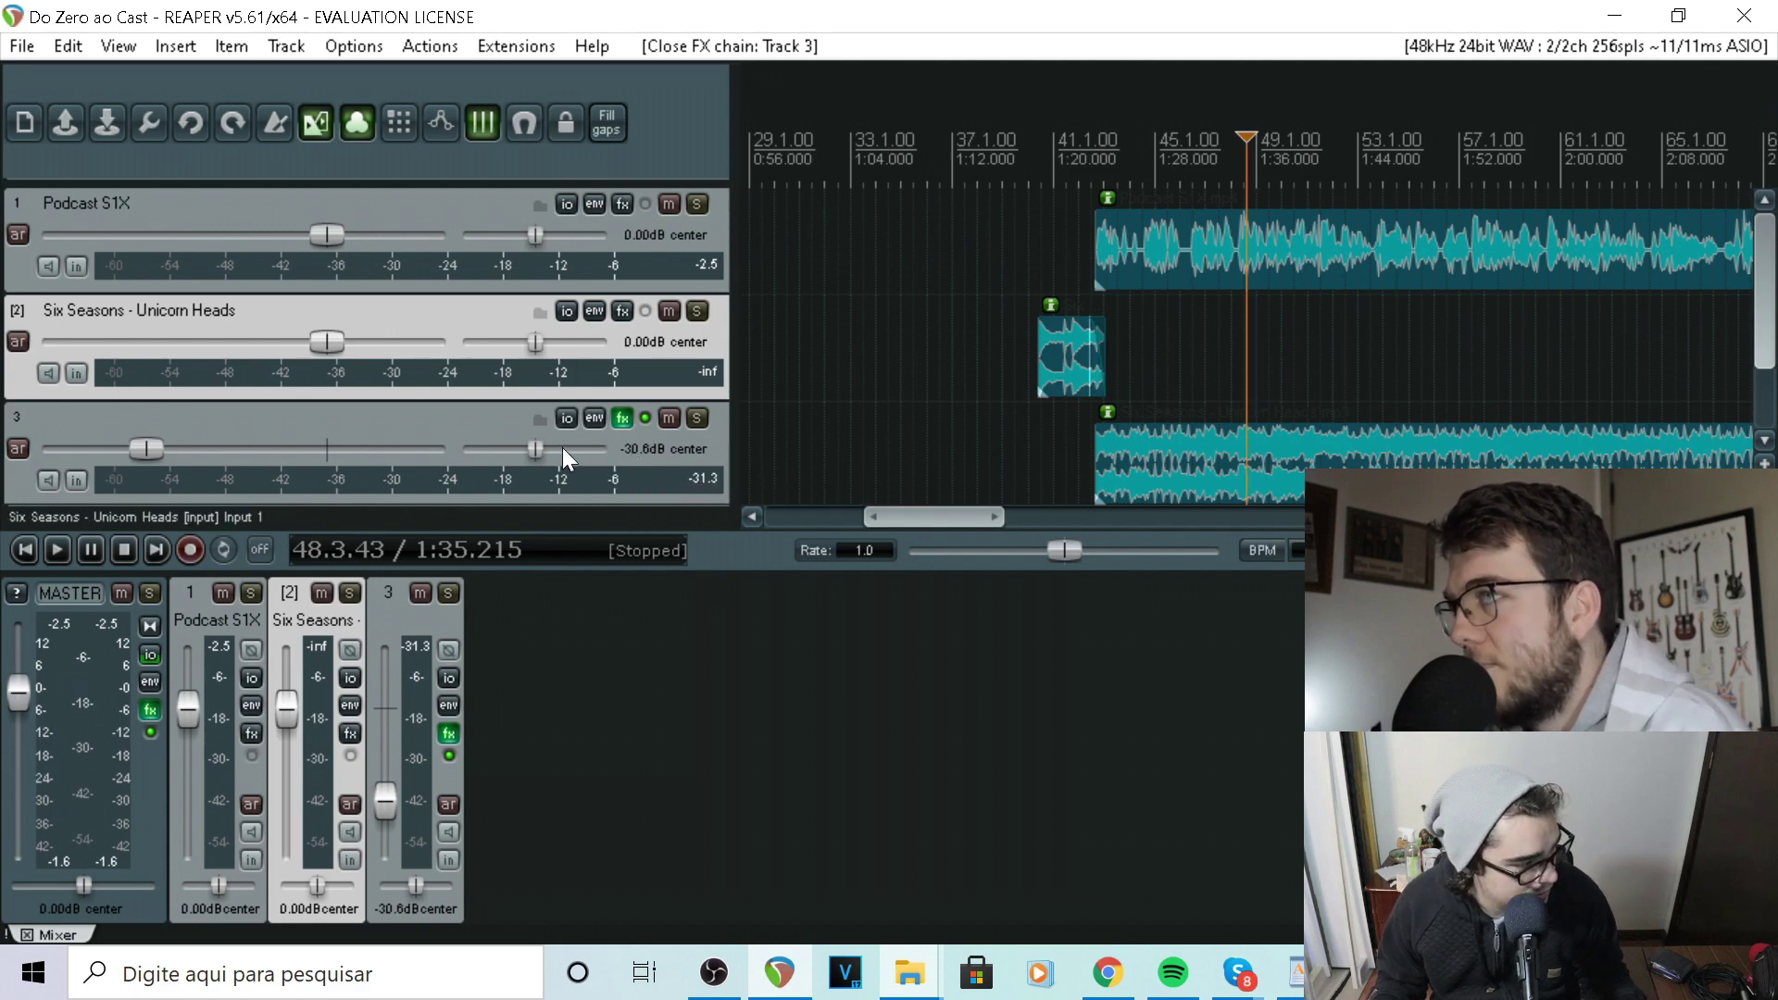
{"action": "scroll", "coordinate": [1246, 352], "scroll_direction": "down", "scroll_amount": 3}
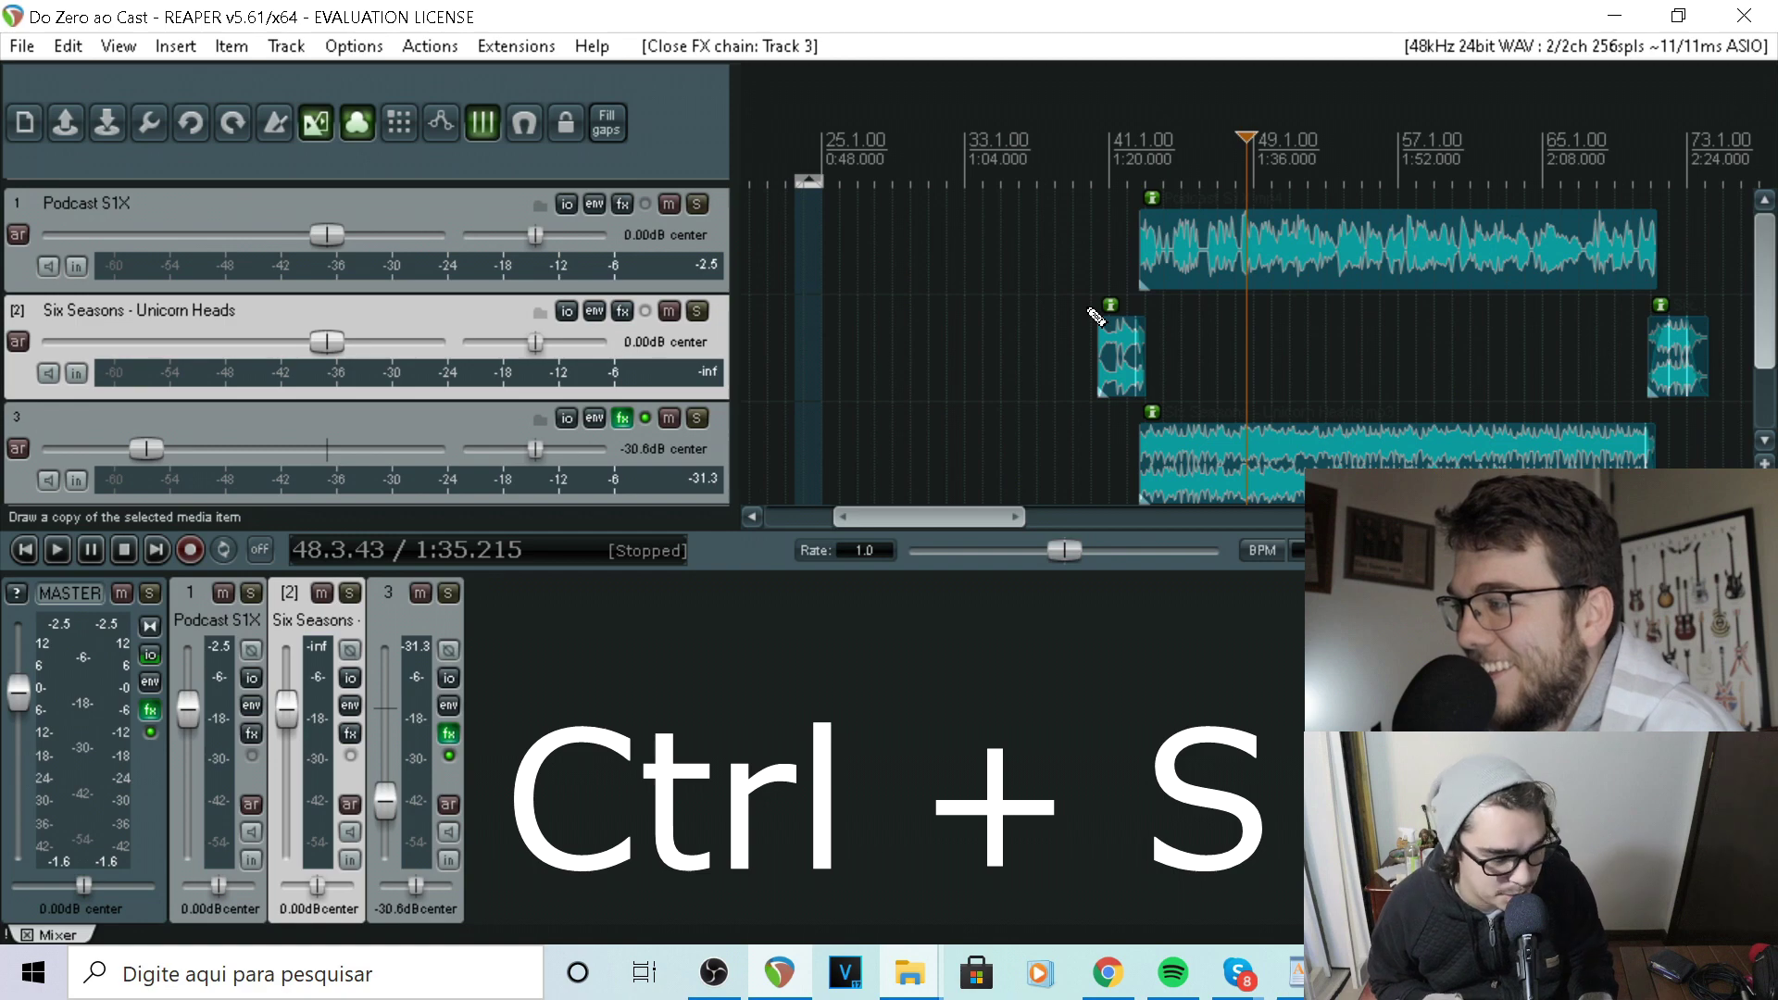
Add the ReaEQ (Cockos) equalizer to track 1, Podcast S1X
{"action": "left_click", "coordinate": [1244, 352]}
{"action": "scroll", "coordinate": [1243, 352], "scroll_direction": "up", "scroll_amount": 4}
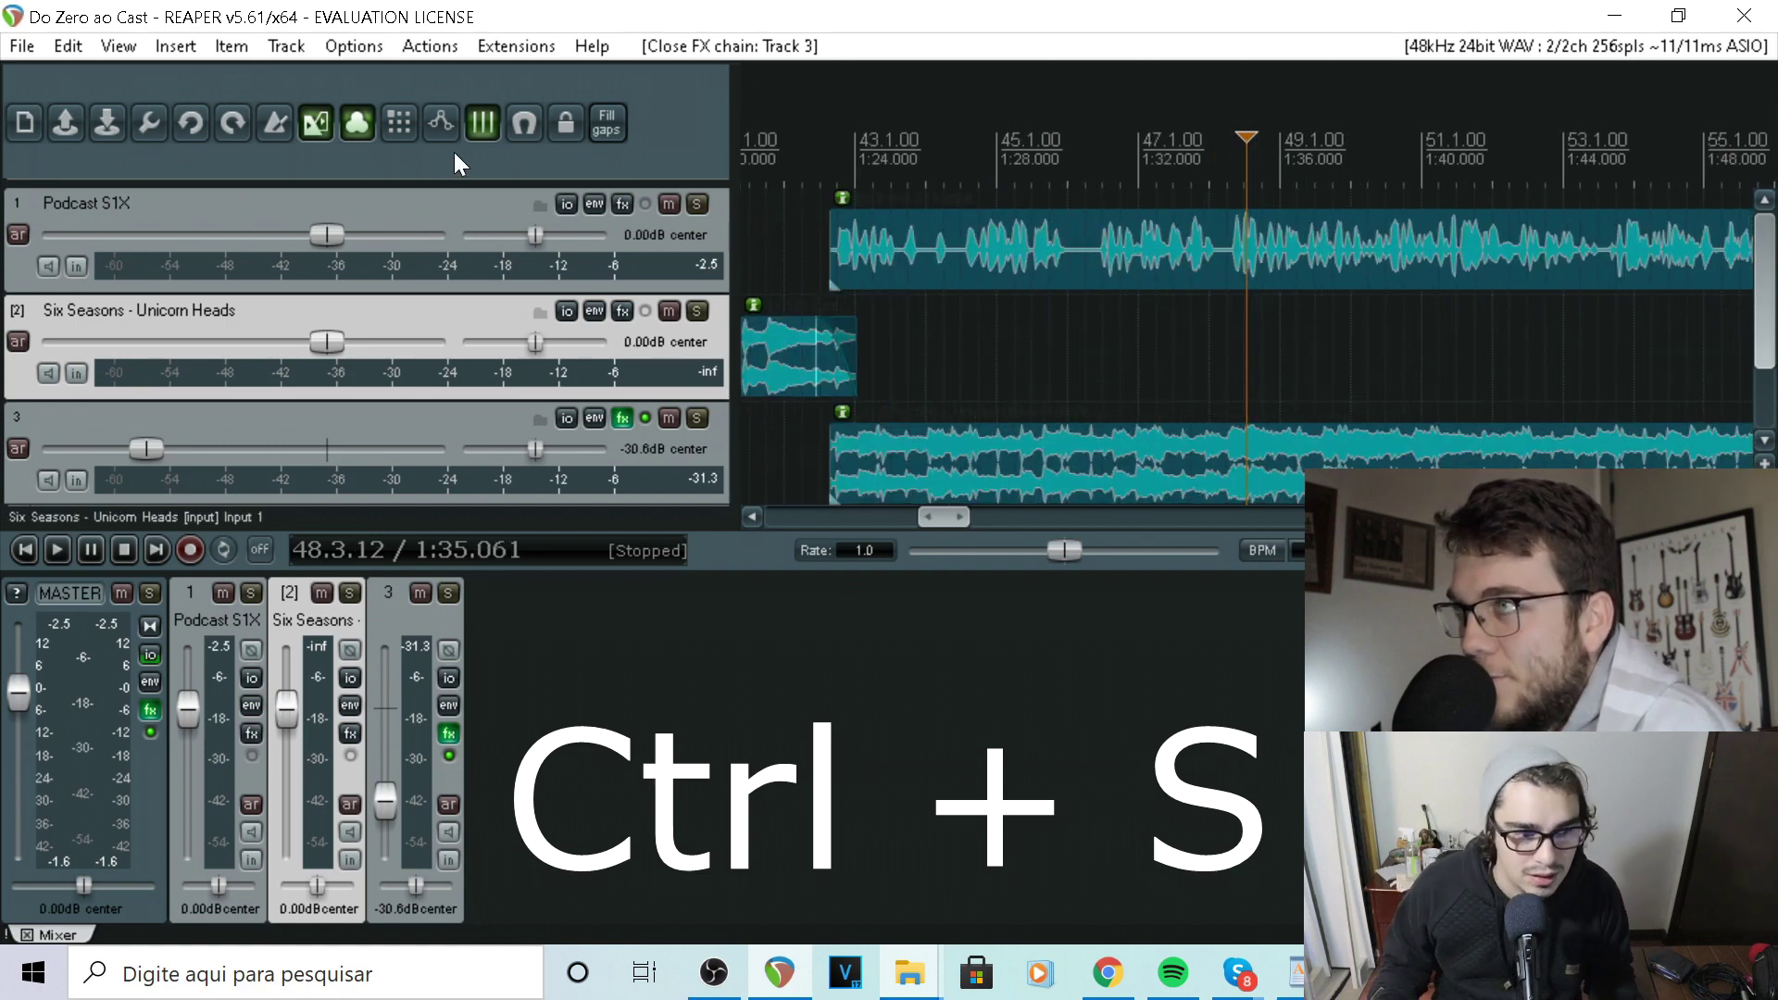
{"action": "key", "text": "minus"}
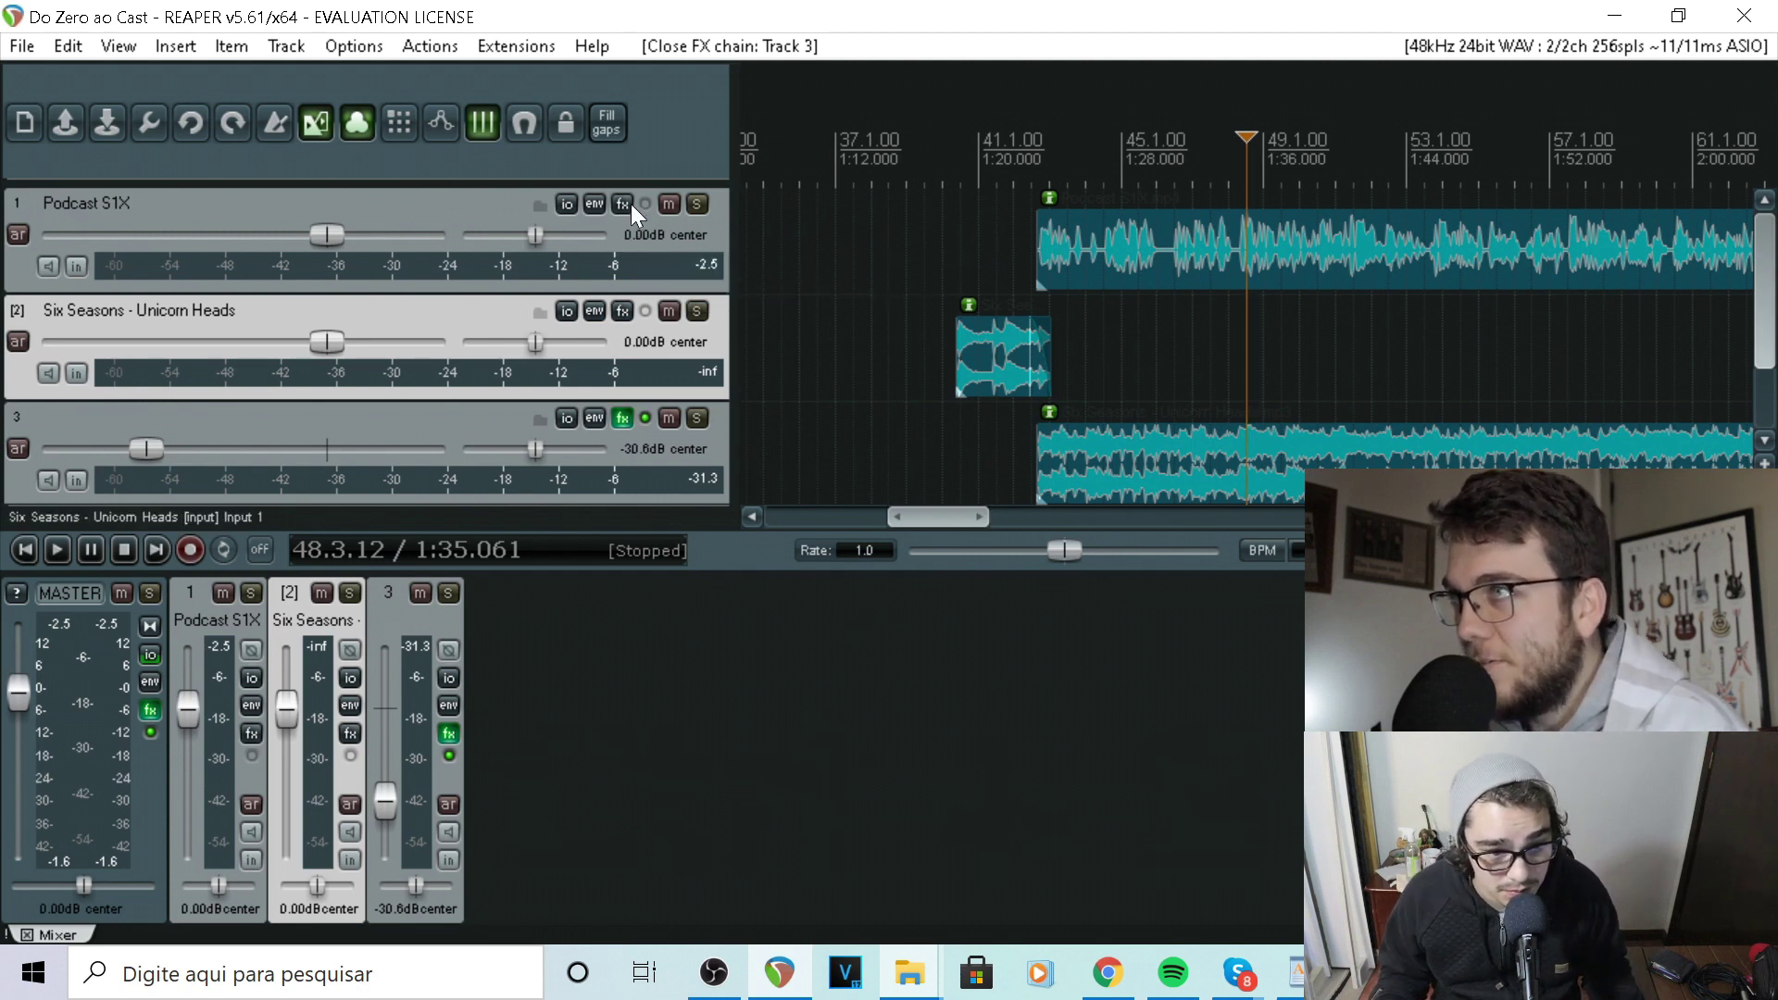
{"action": "left_click", "coordinate": [476, 215]}
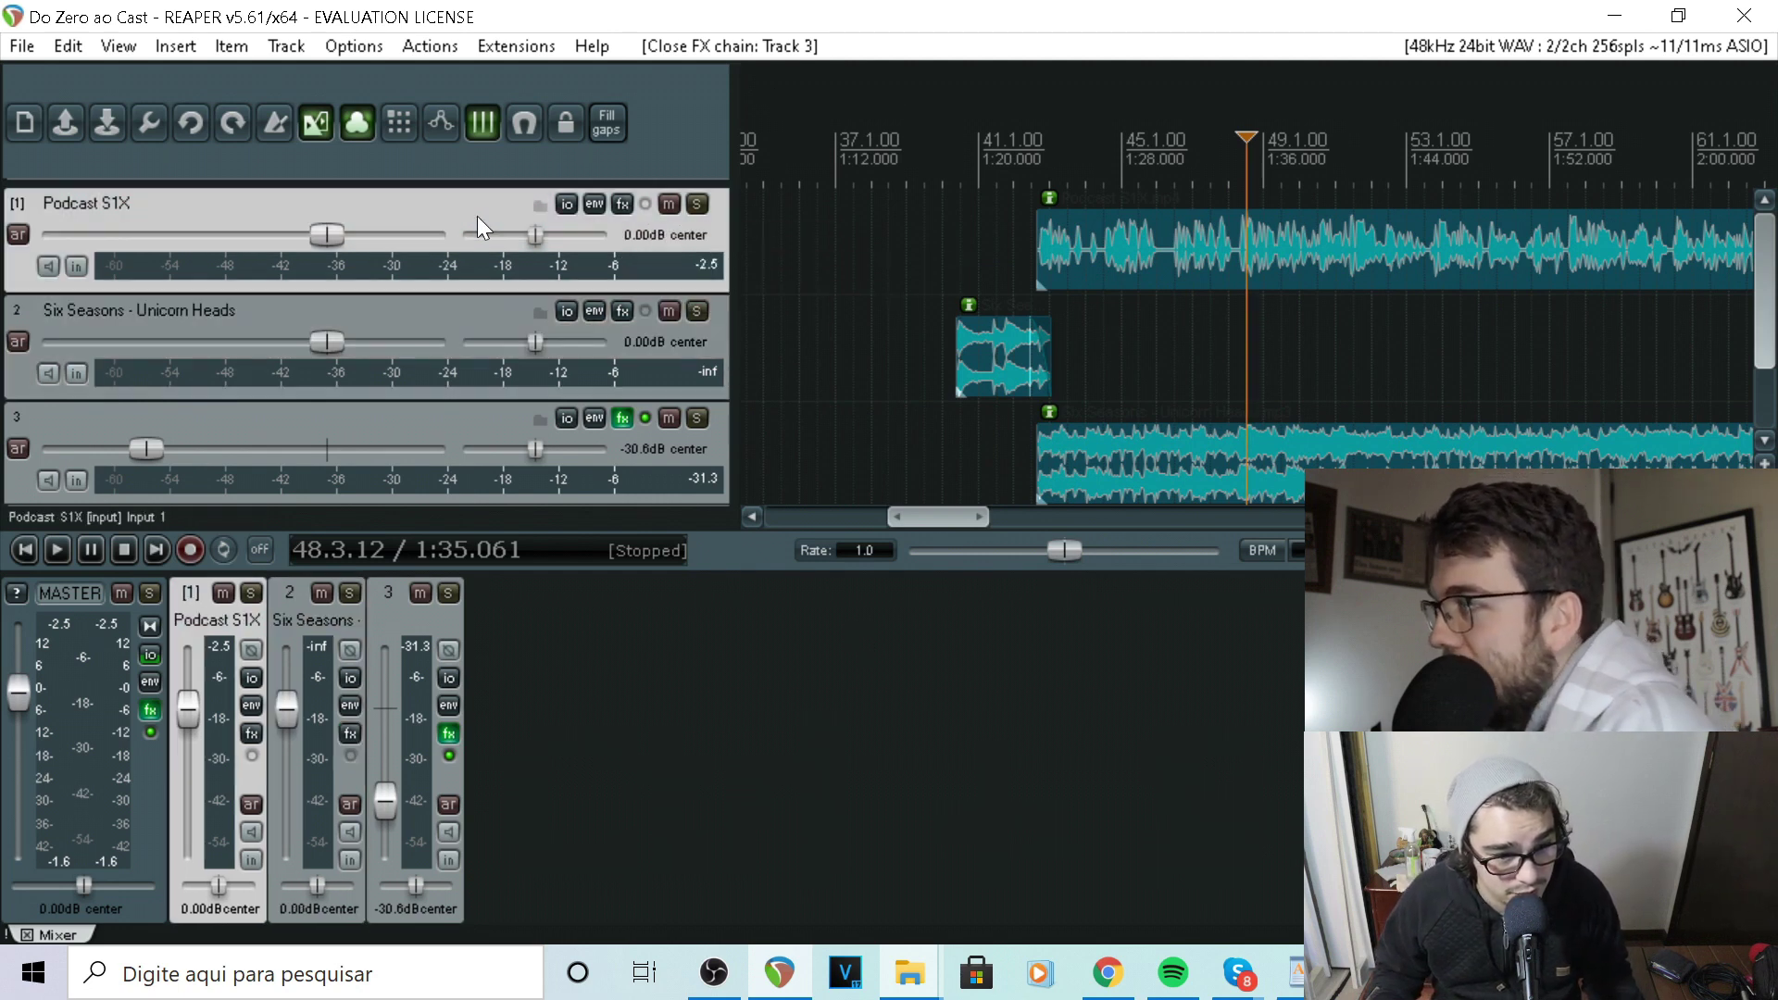
{"action": "left_click", "coordinate": [622, 205]}
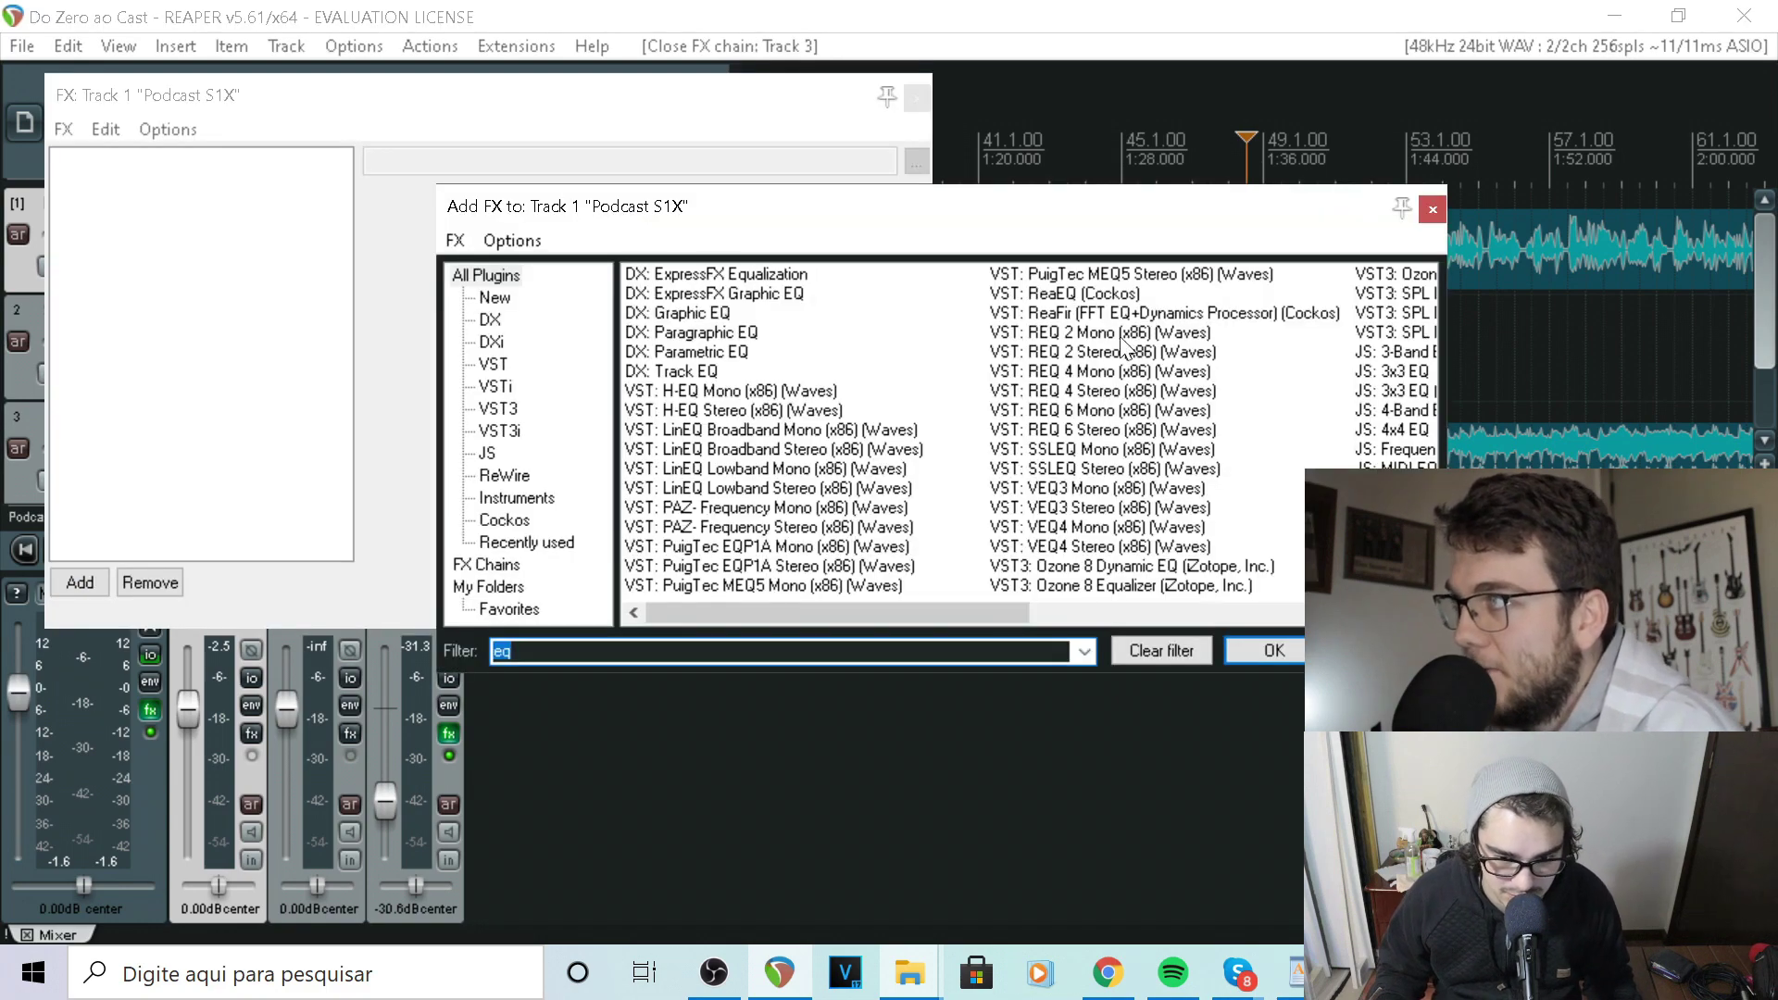
{"action": "double_click", "coordinate": [1128, 294]}
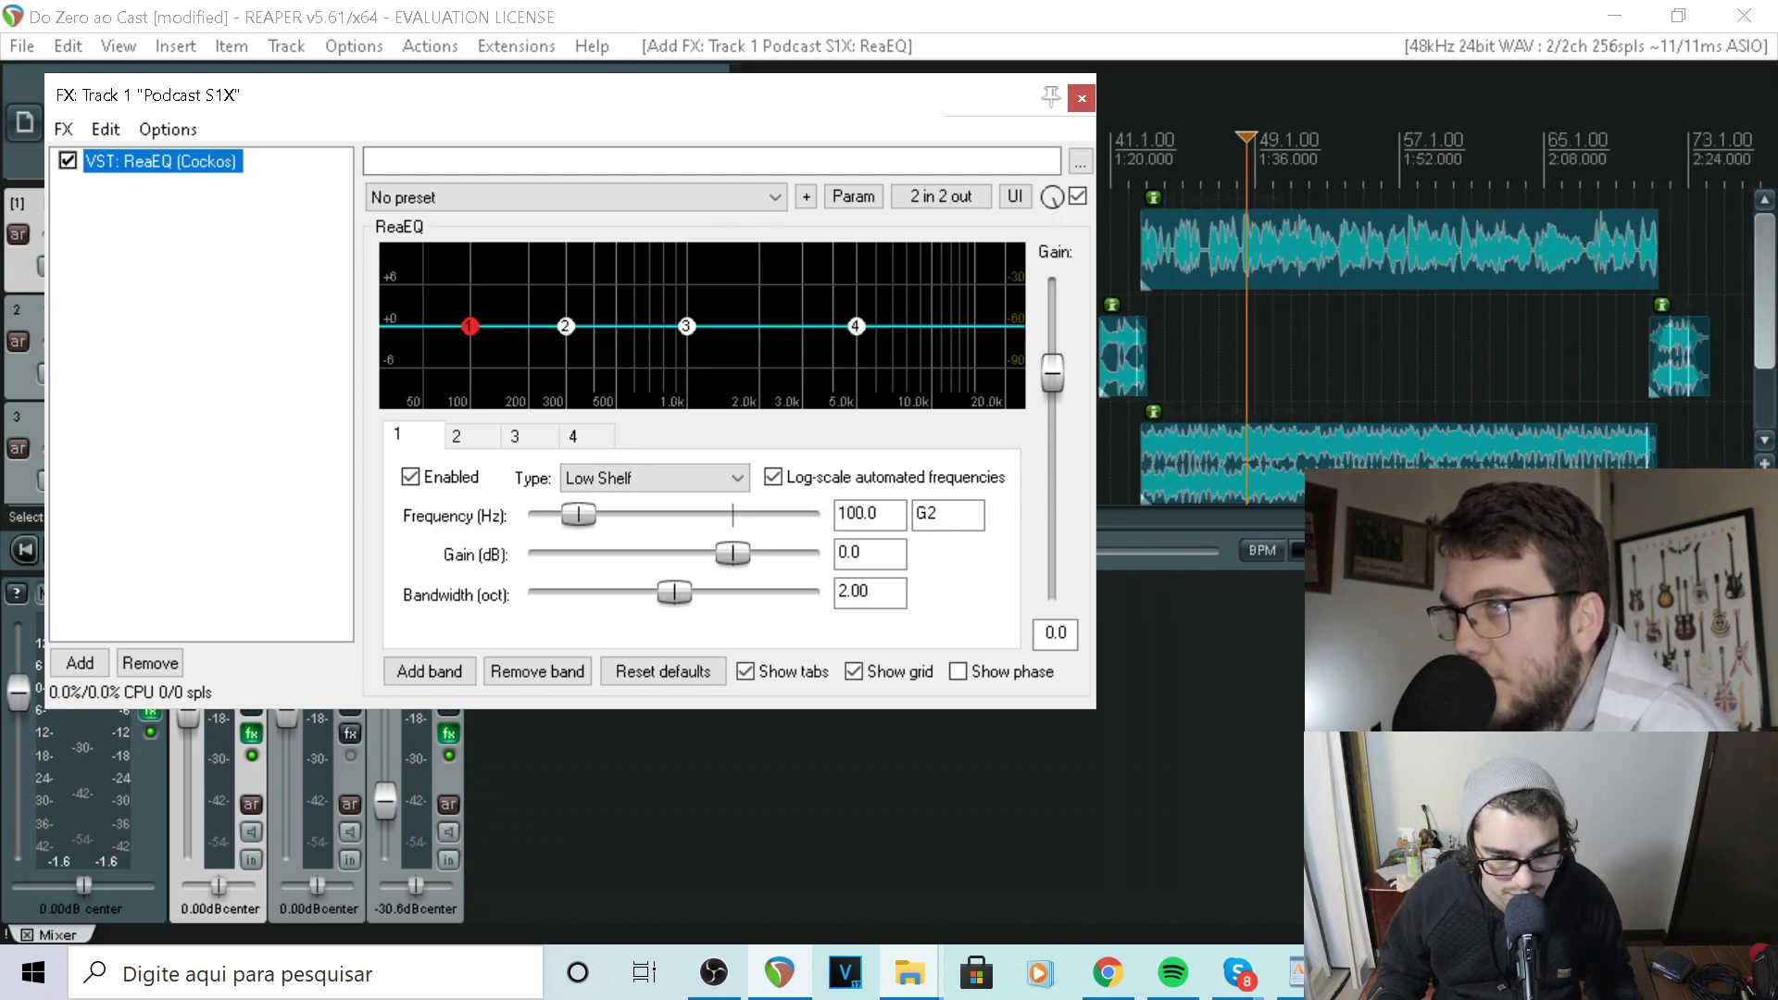
{"action": "key", "text": "minus"}
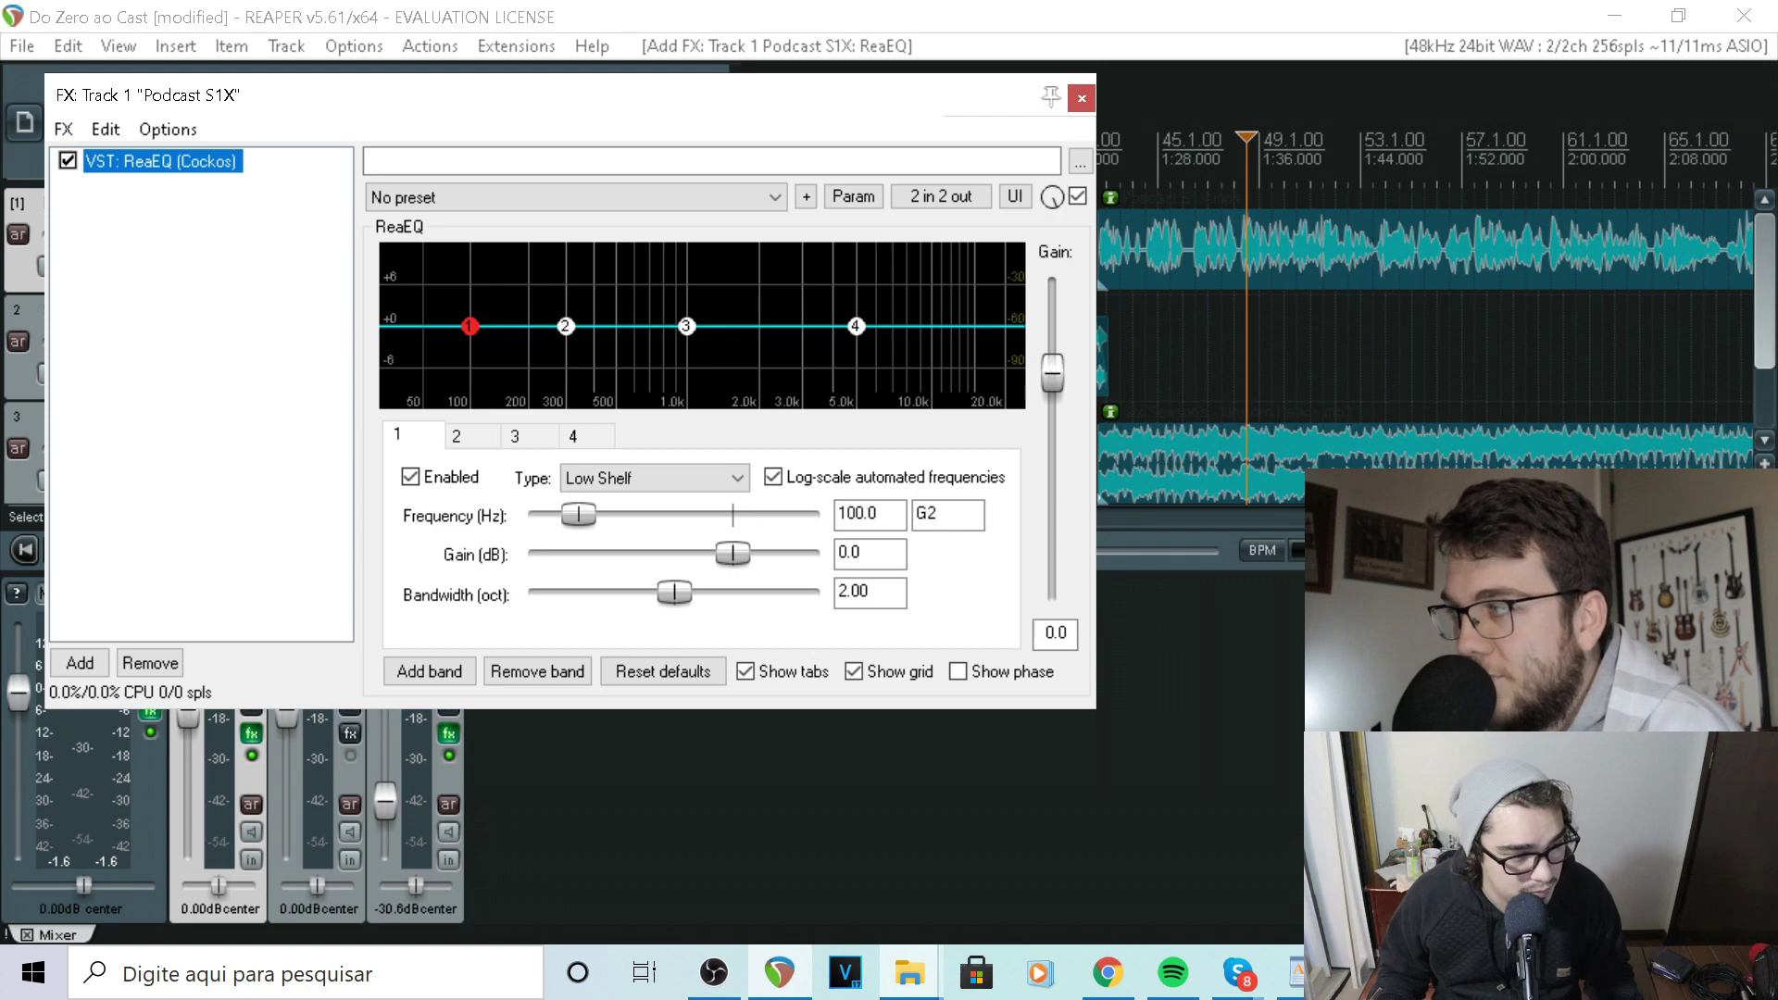
{"action": "left_click", "coordinate": [1262, 357]}
{"action": "scroll", "coordinate": [1262, 357], "scroll_direction": "down", "scroll_amount": 2}
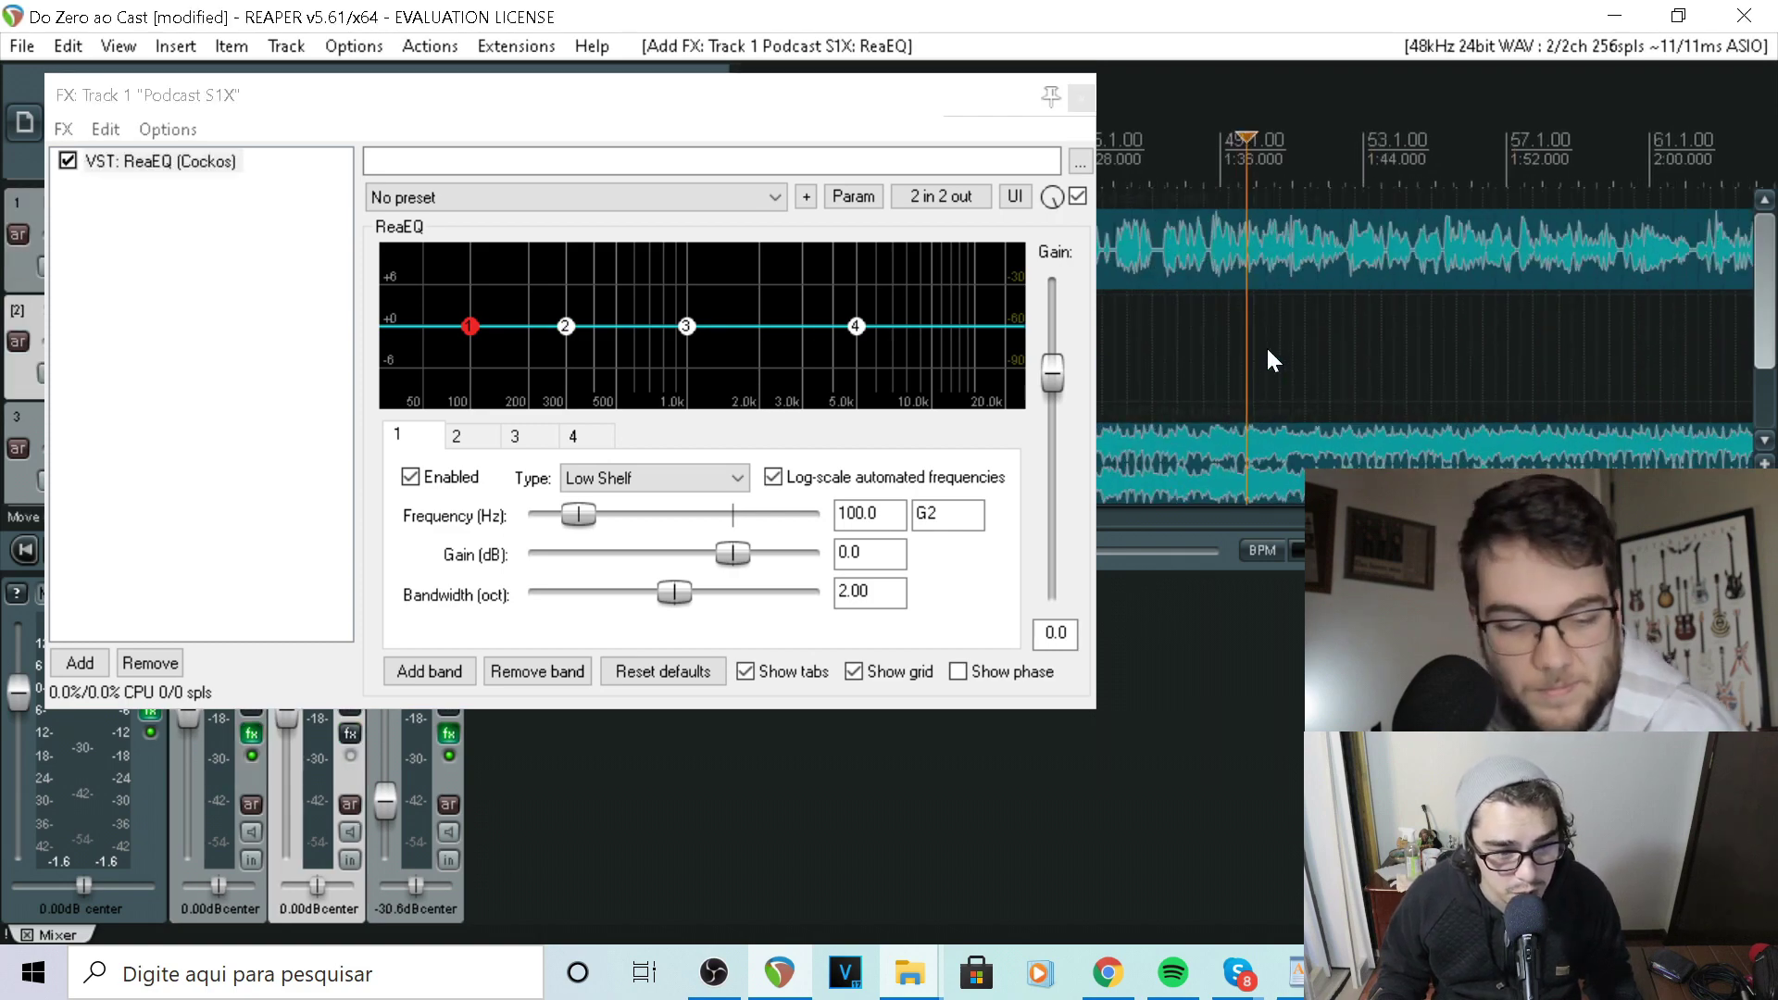
{"action": "scroll", "coordinate": [1262, 358], "scroll_direction": "down", "scroll_amount": 1}
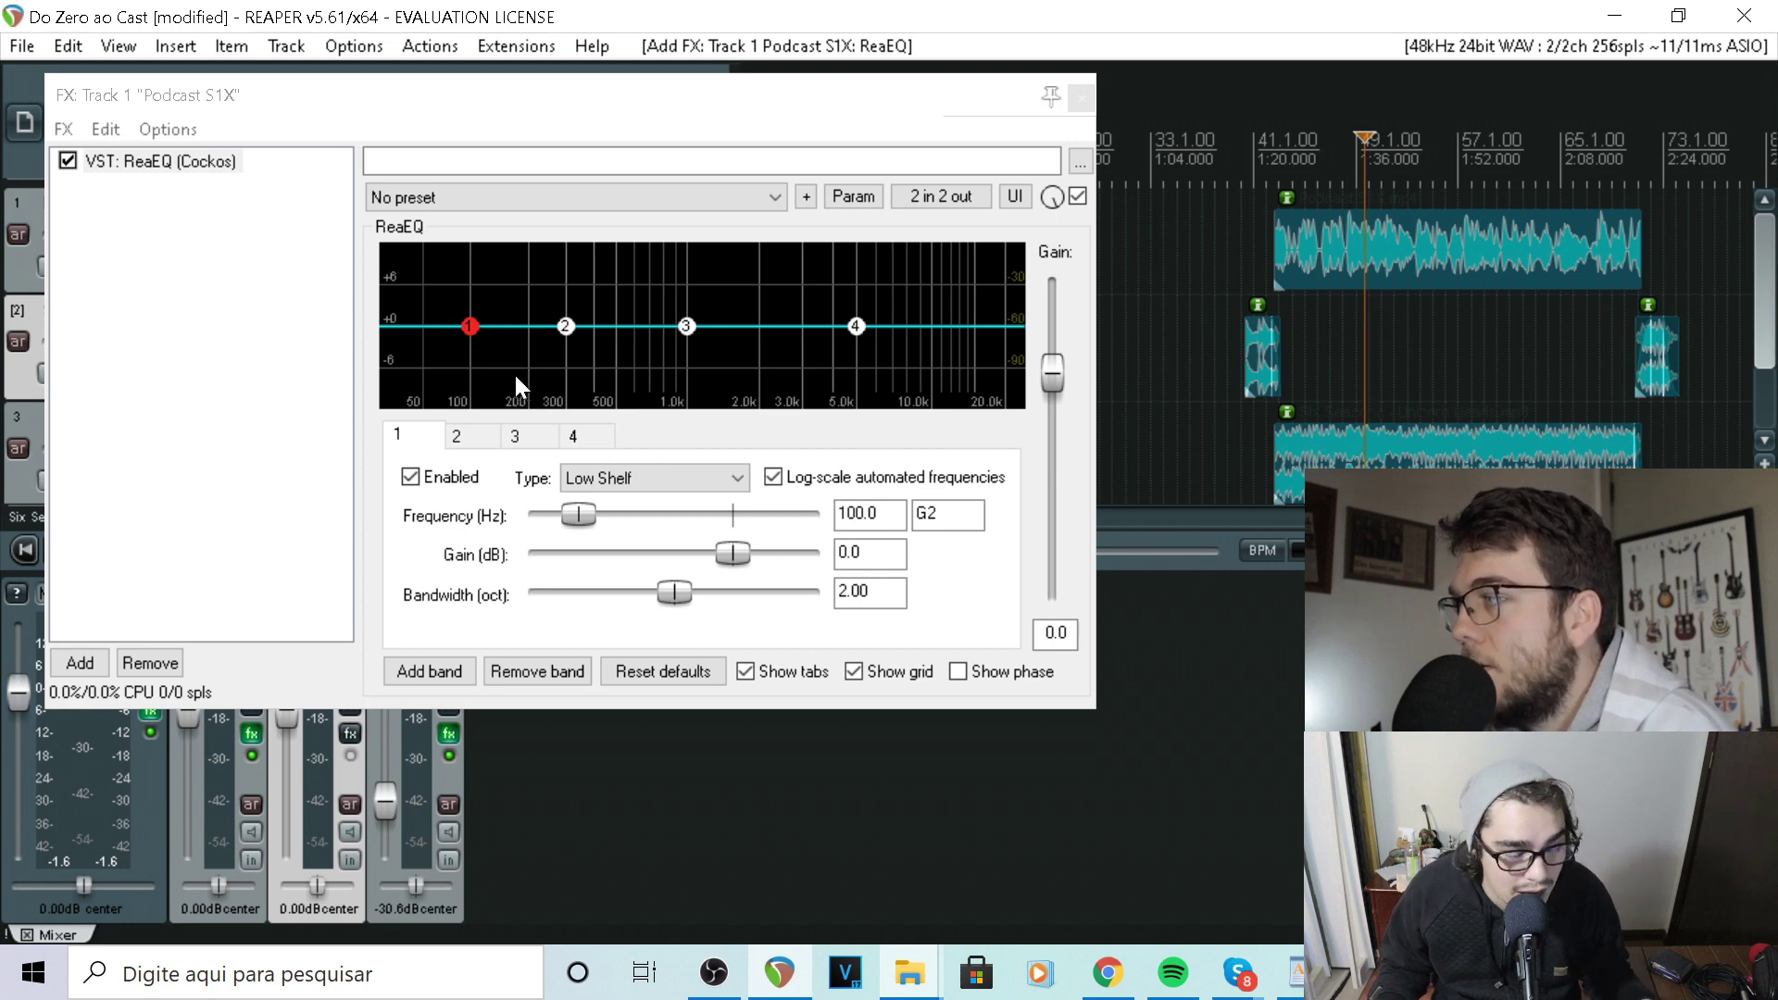
{"action": "mouse_move", "coordinate": [467, 339]}
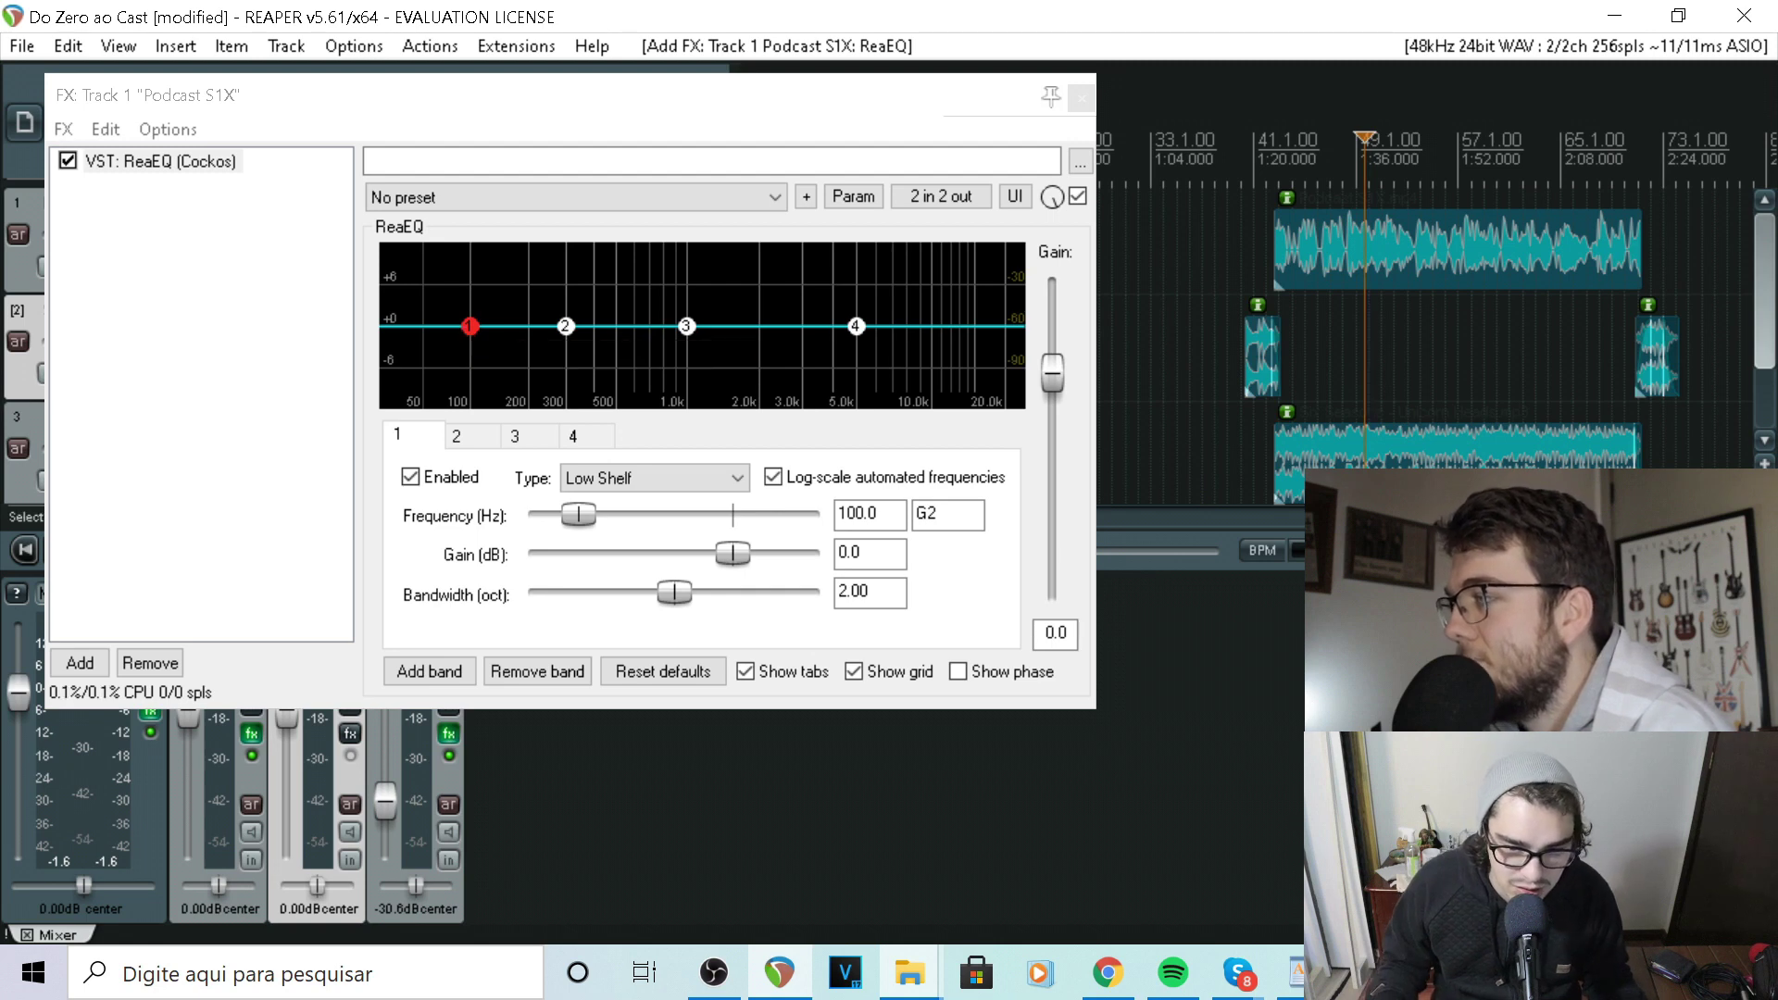
{"action": "key", "text": "equal"}
{"action": "scroll", "coordinate": [1354, 344], "scroll_direction": "down", "scroll_amount": 2}
{"action": "key", "text": "ctrl+s"}
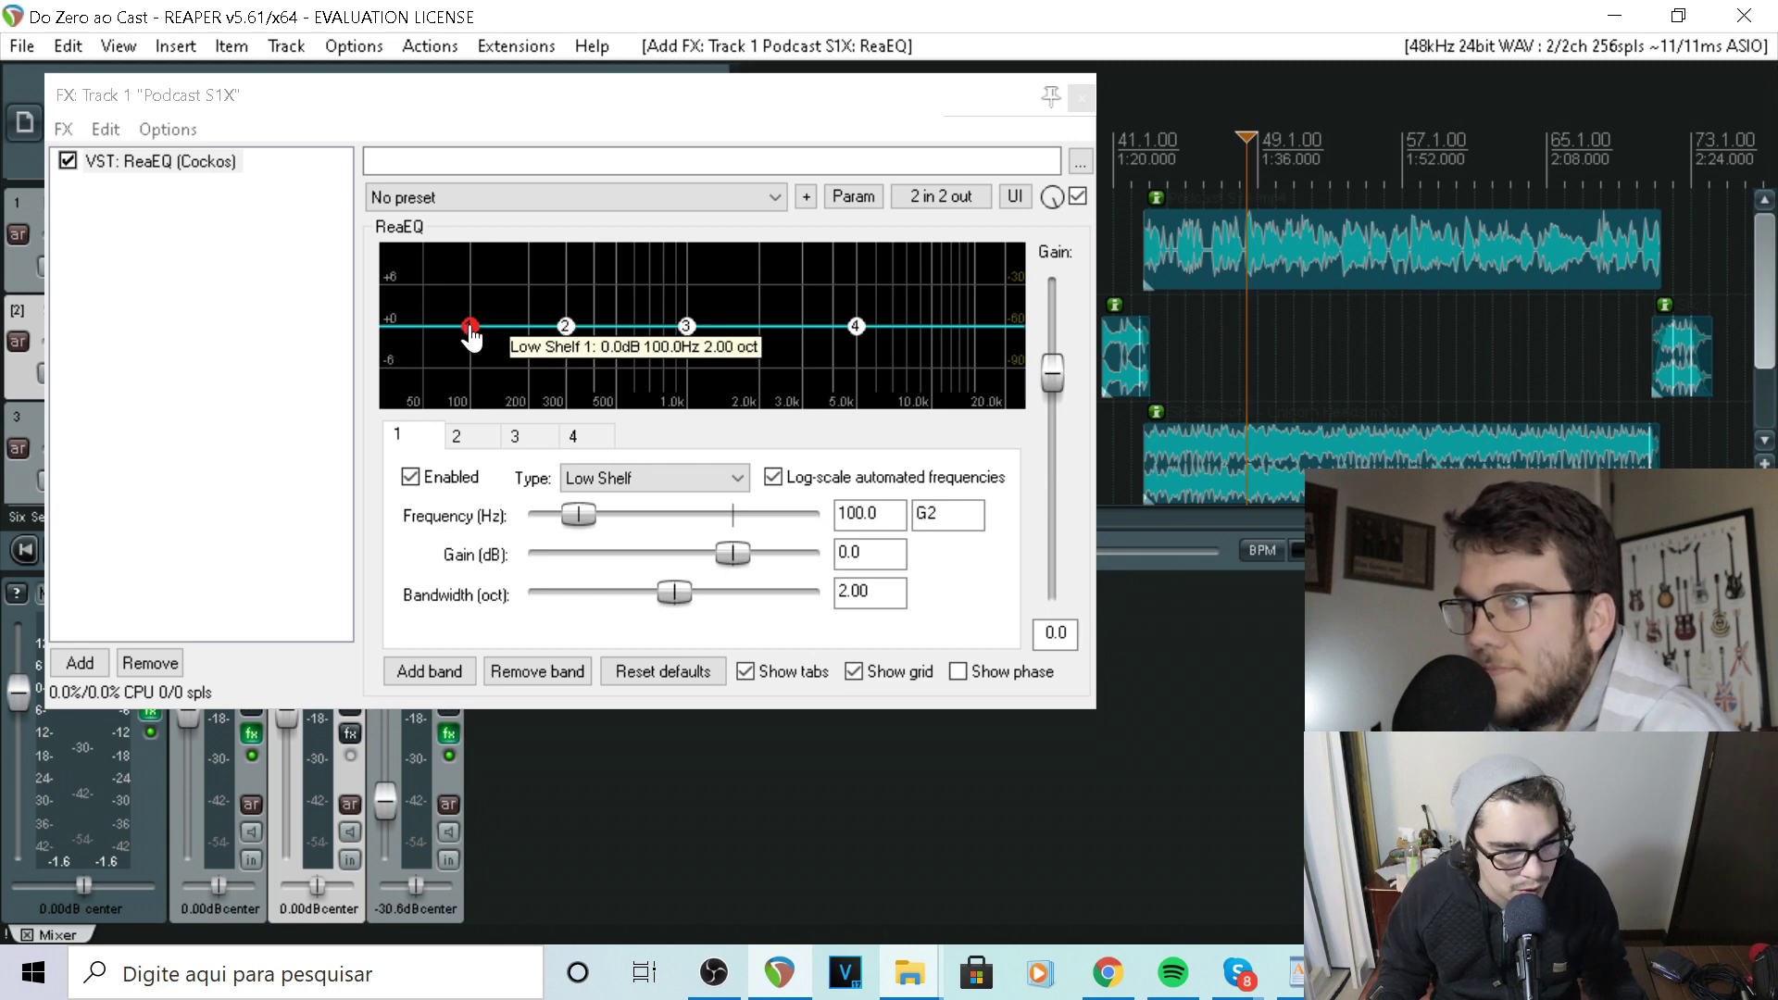
Cut the voice's low end by setting ReaEQ band 1 to about -4.2 dB at 121.5 Hz
{"action": "left_click_drag", "start_coordinate": [470, 329], "coordinate": [480, 366]}
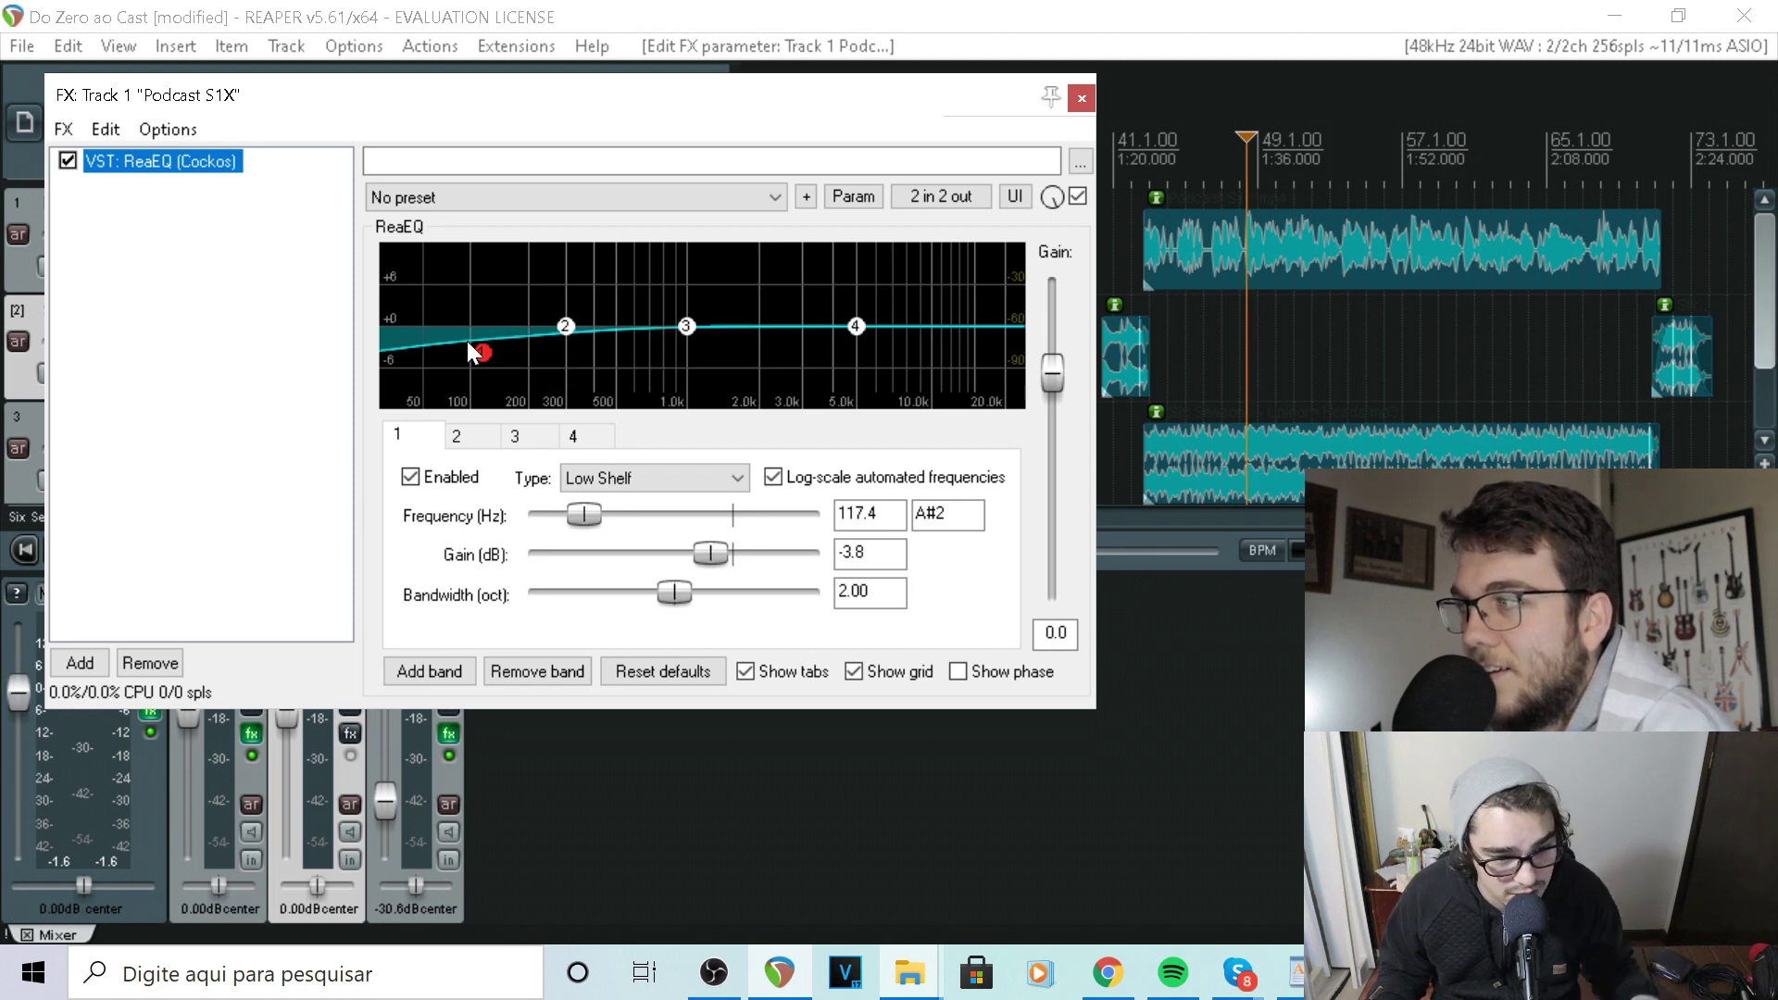
{"action": "left_click_drag", "start_coordinate": [478, 359], "coordinate": [489, 369]}
{"action": "double_click", "coordinate": [477, 353]}
{"action": "double_click", "coordinate": [478, 355]}
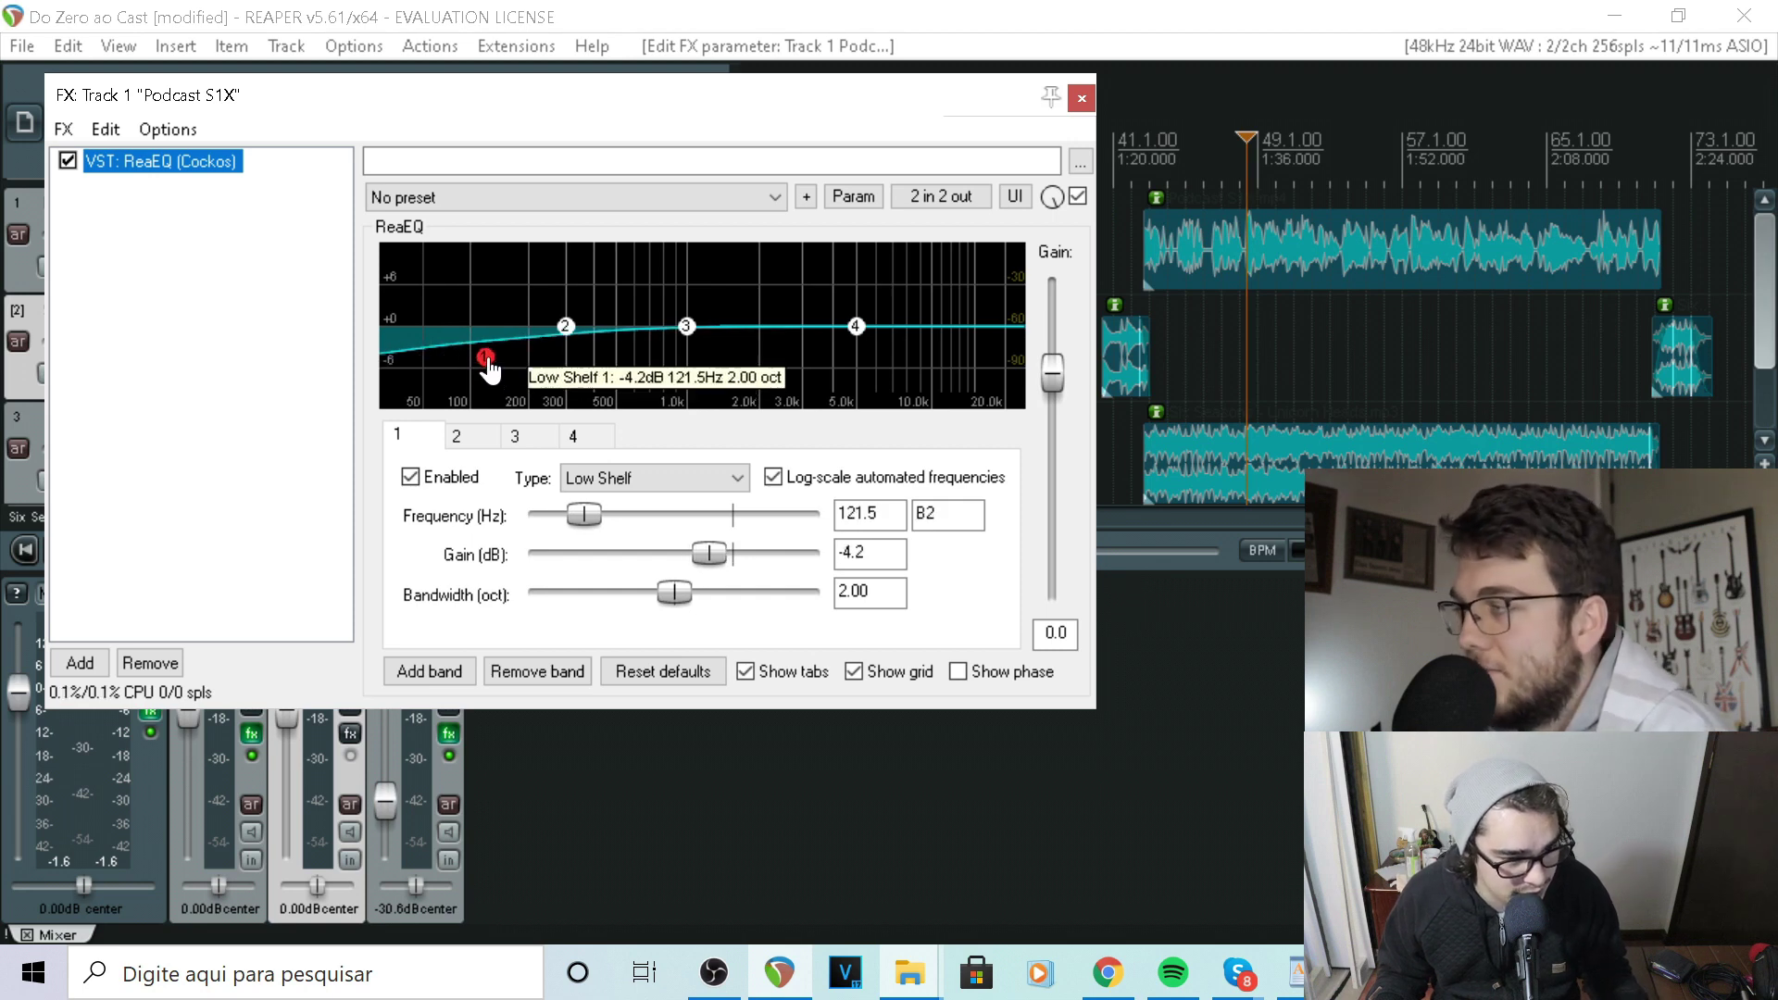
Keep band 1 as a Low Shelf filter and deepen its low-frequency cut slightly
{"action": "left_click", "coordinate": [592, 475]}
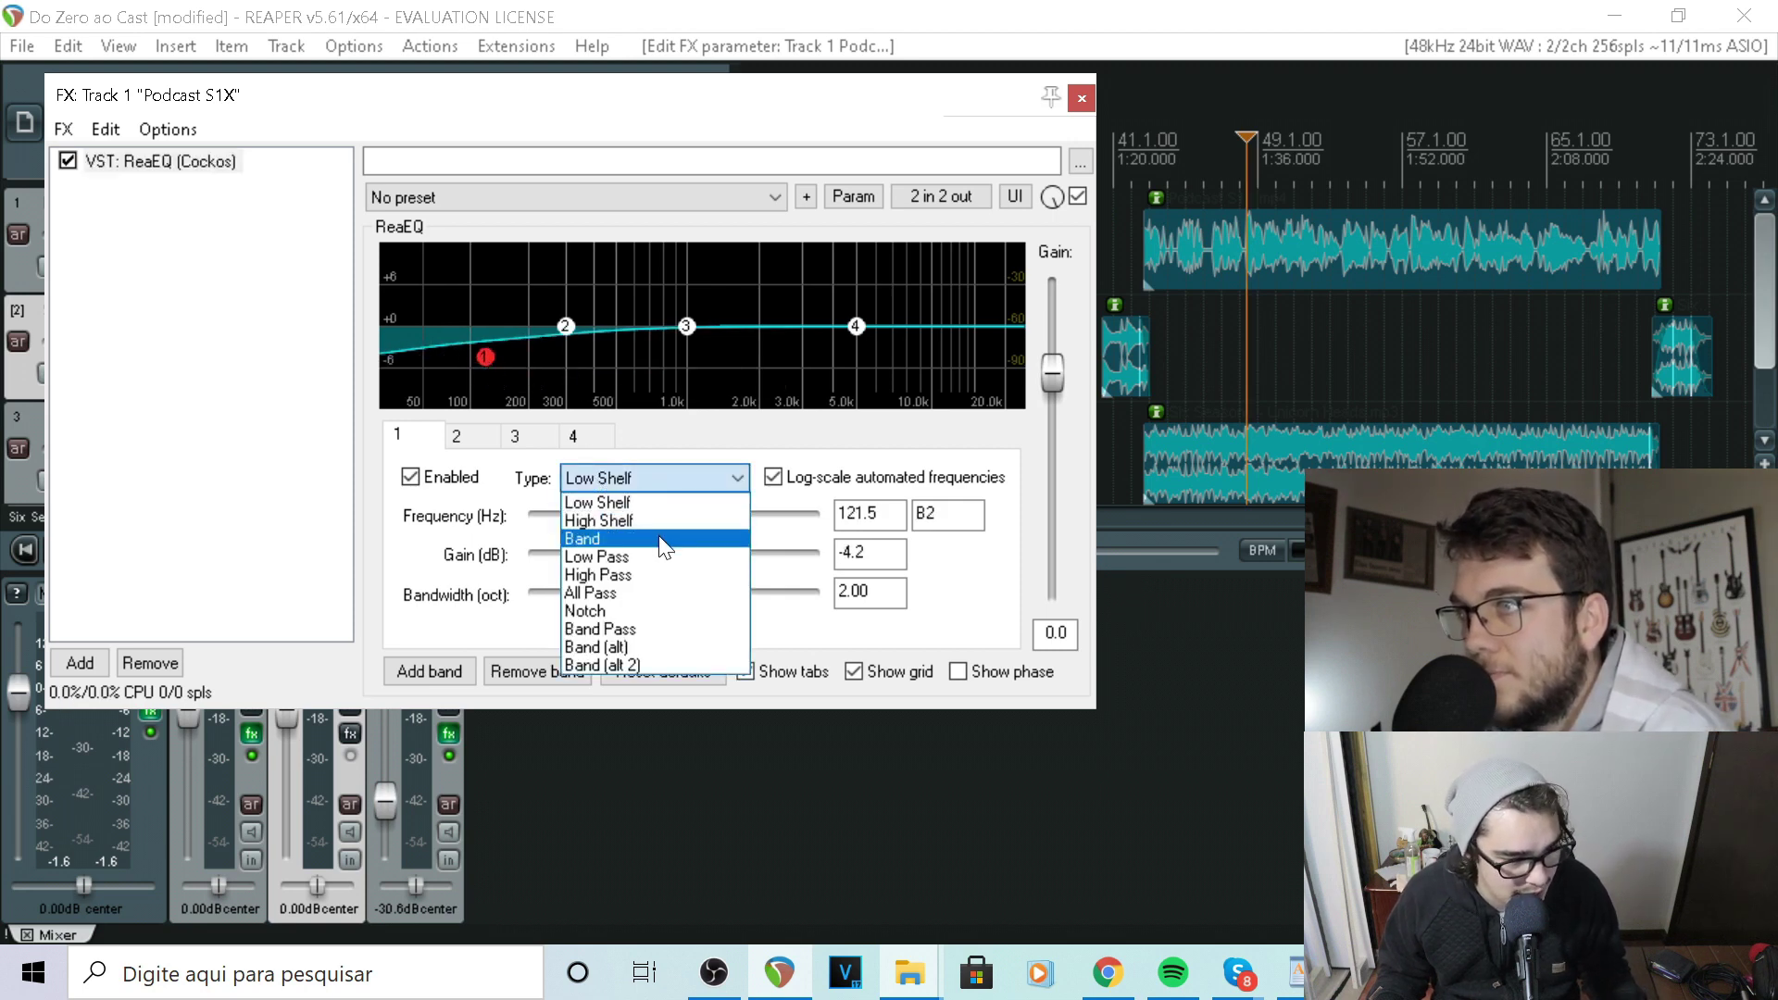
{"action": "left_click", "coordinate": [676, 498]}
{"action": "mouse_move", "coordinate": [480, 378]}
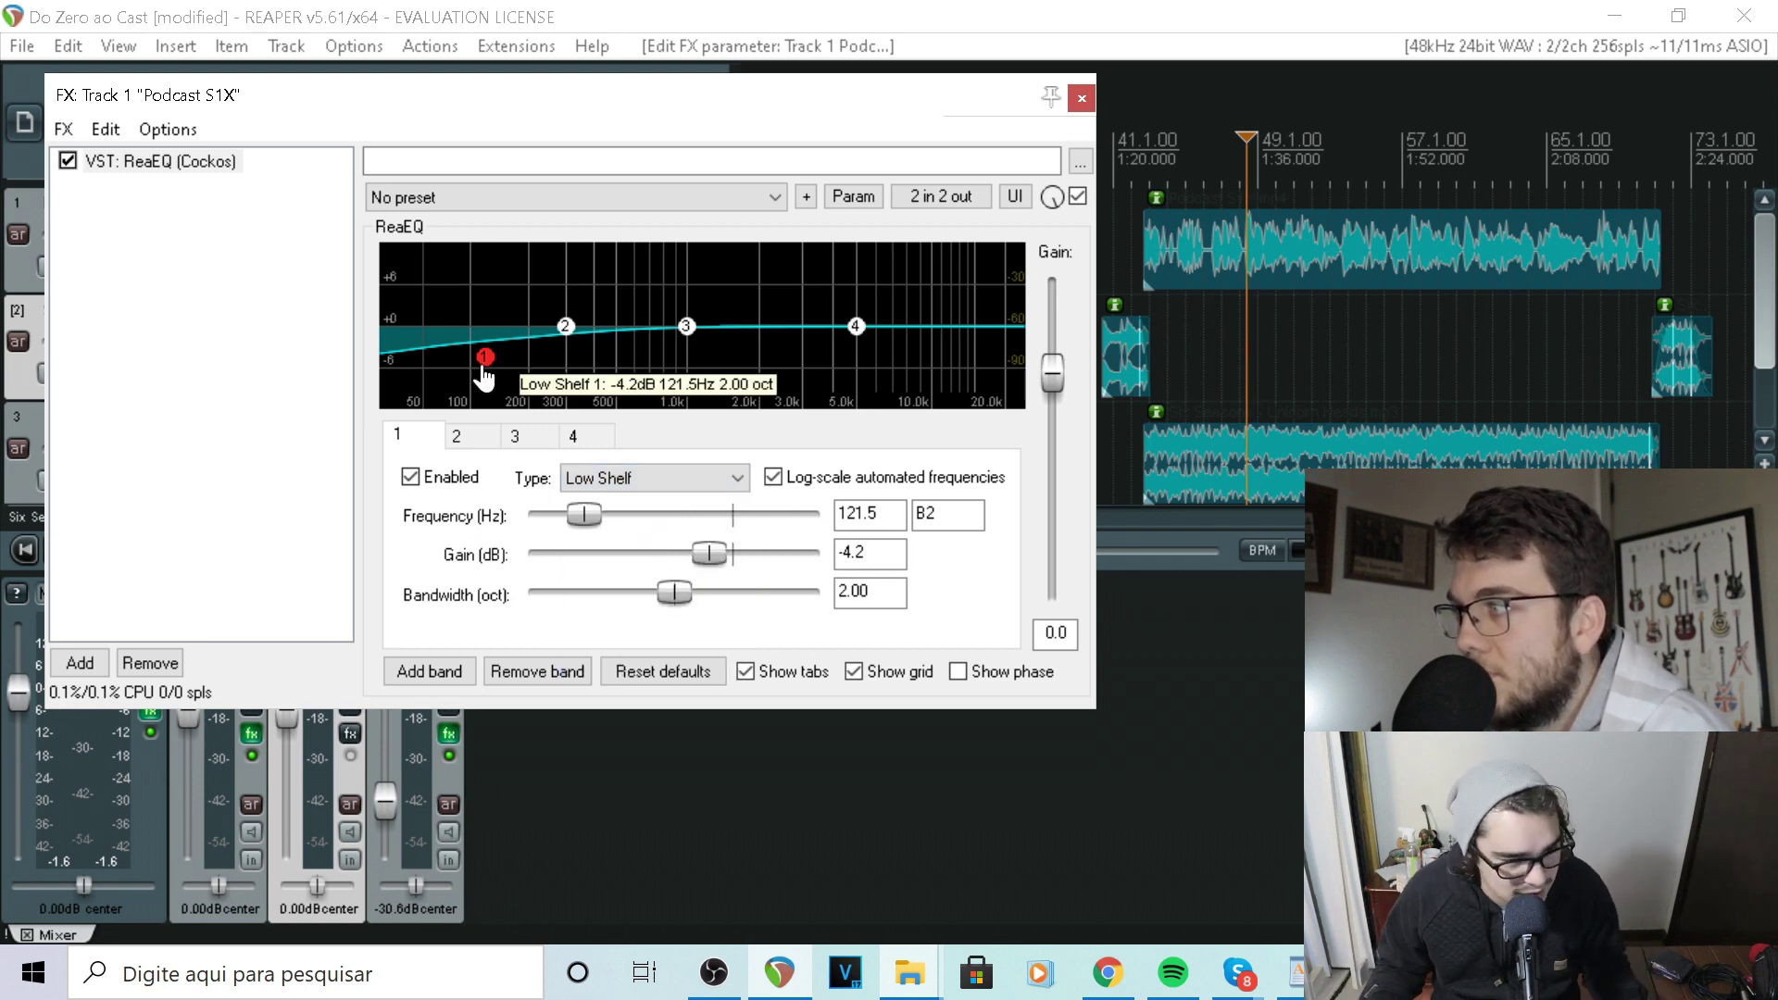
{"action": "left_click_drag", "start_coordinate": [483, 363], "coordinate": [483, 369]}
Set the band 4 high shelf to about -8.2 dB at 18727.3 Hz to cut the voice's highest frequencies
{"action": "left_click_drag", "start_coordinate": [856, 328], "coordinate": [997, 391]}
{"action": "scroll", "coordinate": [1389, 352], "scroll_direction": "up", "scroll_amount": 3}
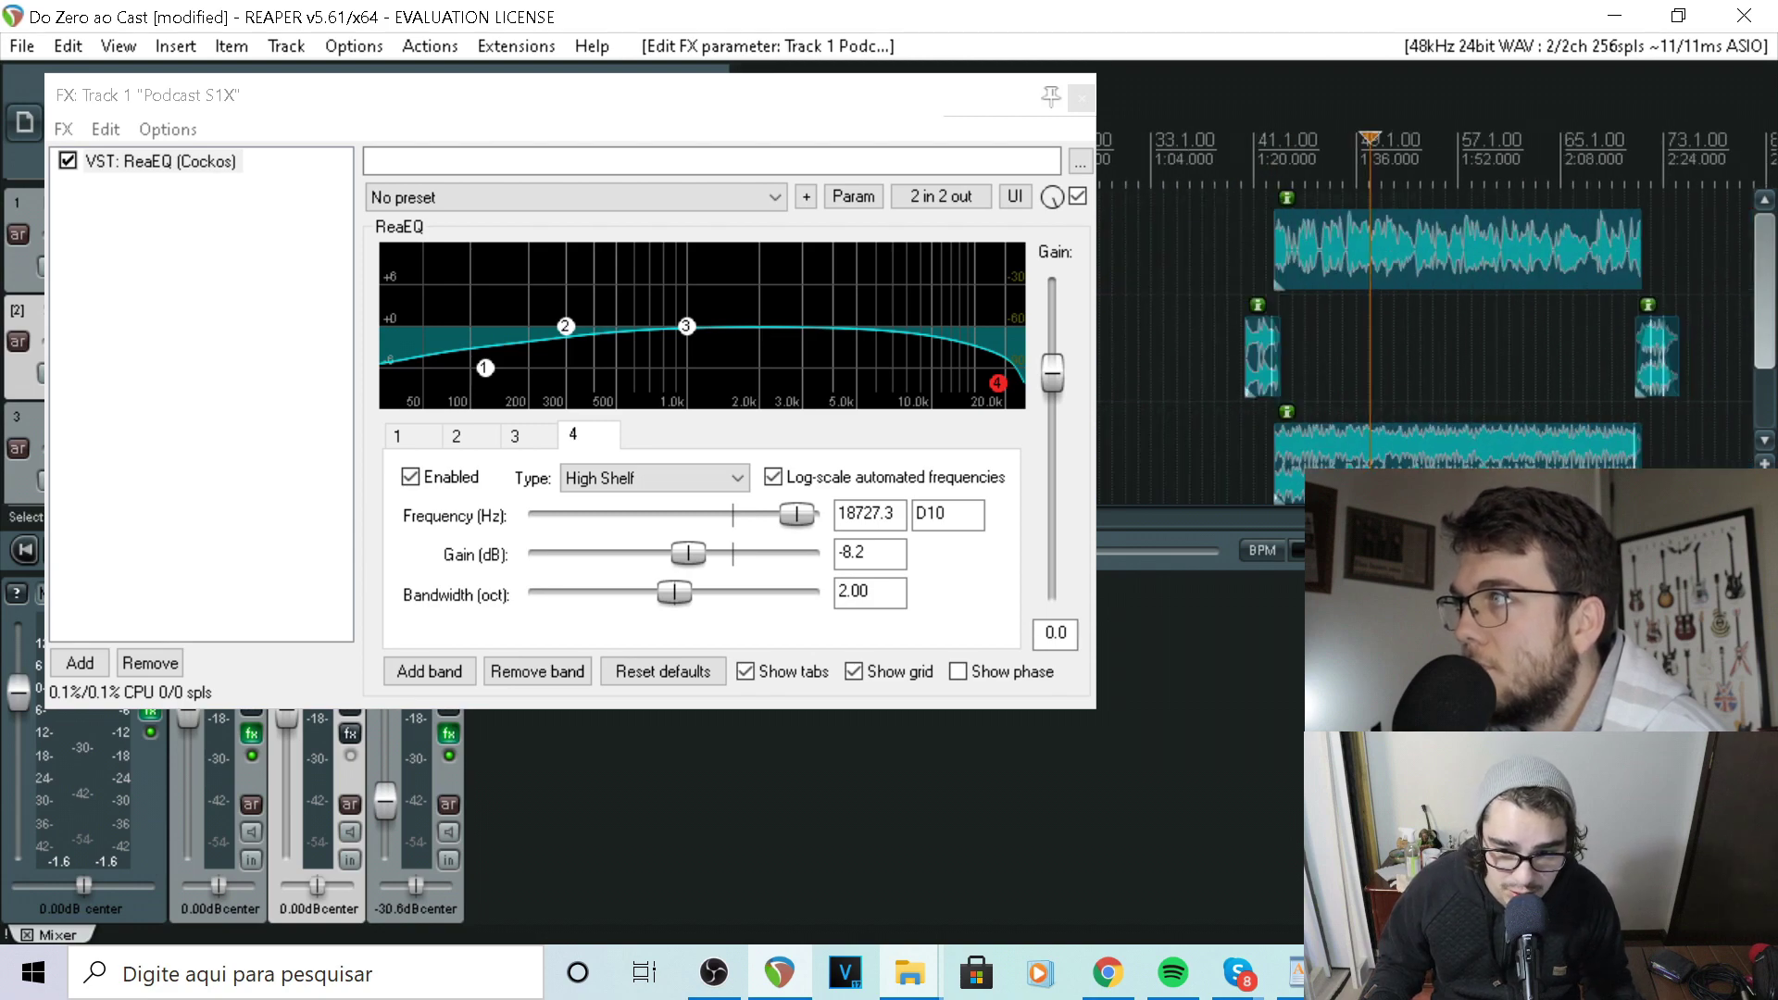
{"action": "scroll", "coordinate": [1371, 351], "scroll_direction": "up", "scroll_amount": 2}
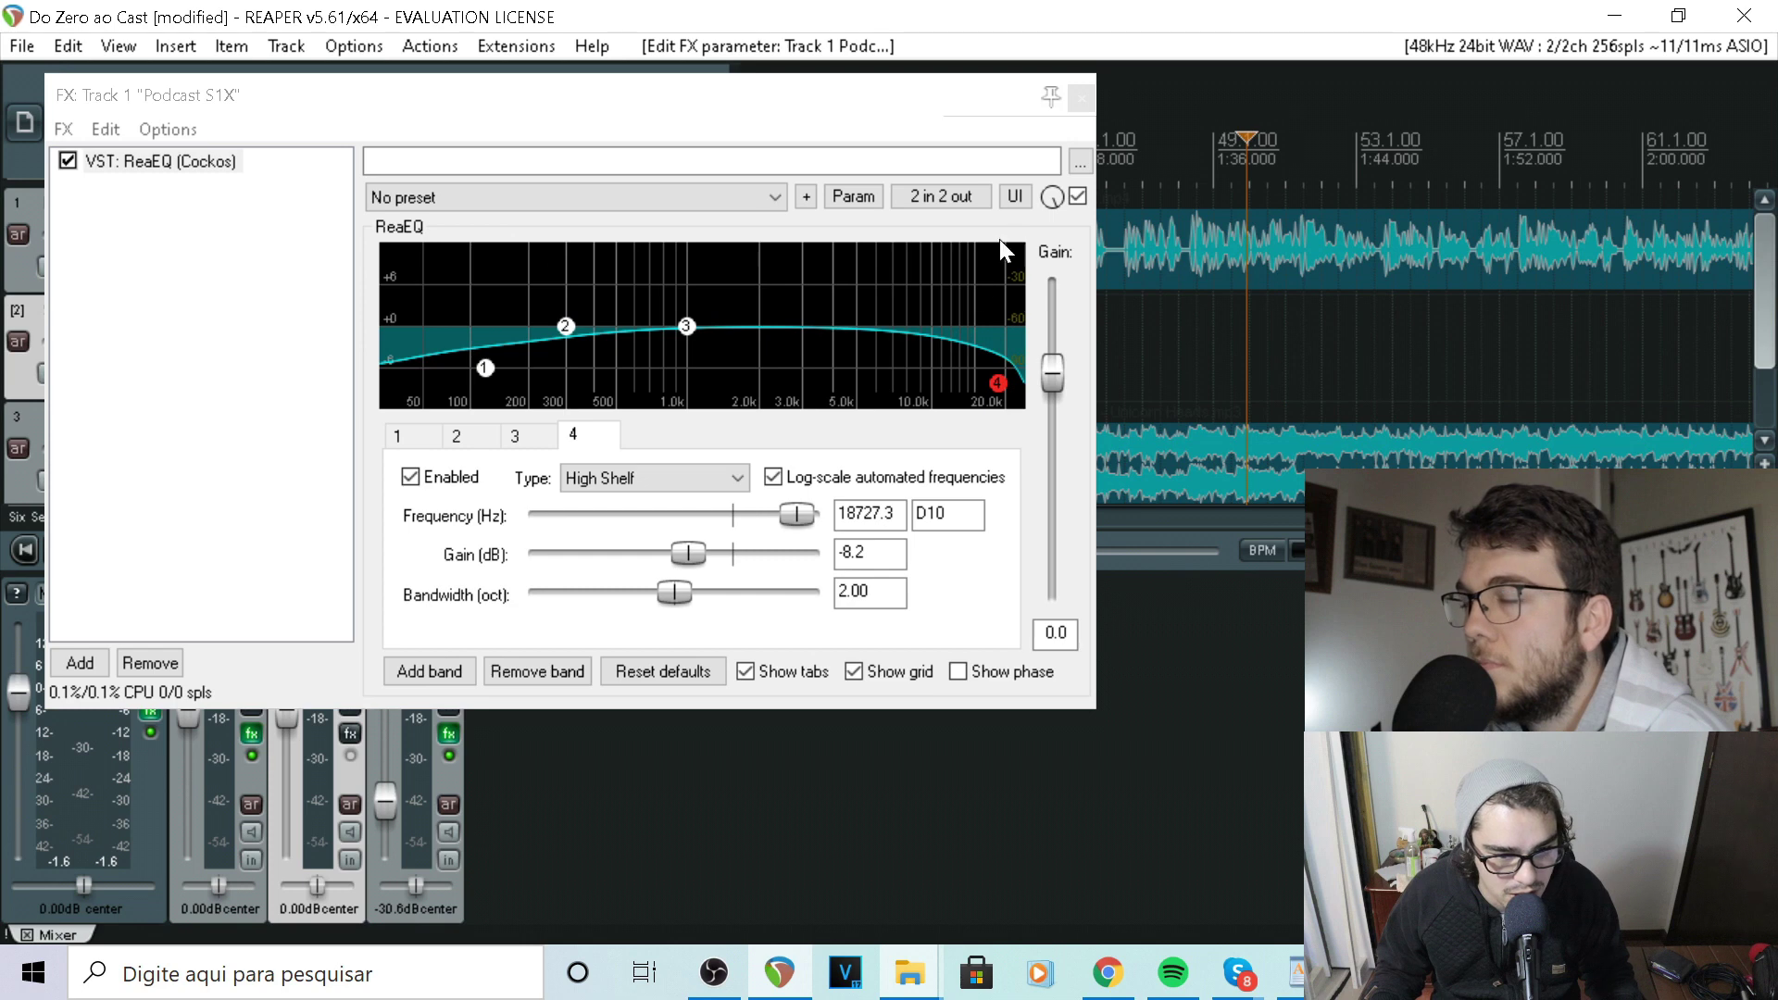
{"action": "scroll", "coordinate": [1203, 278], "scroll_direction": "down", "scroll_amount": 2}
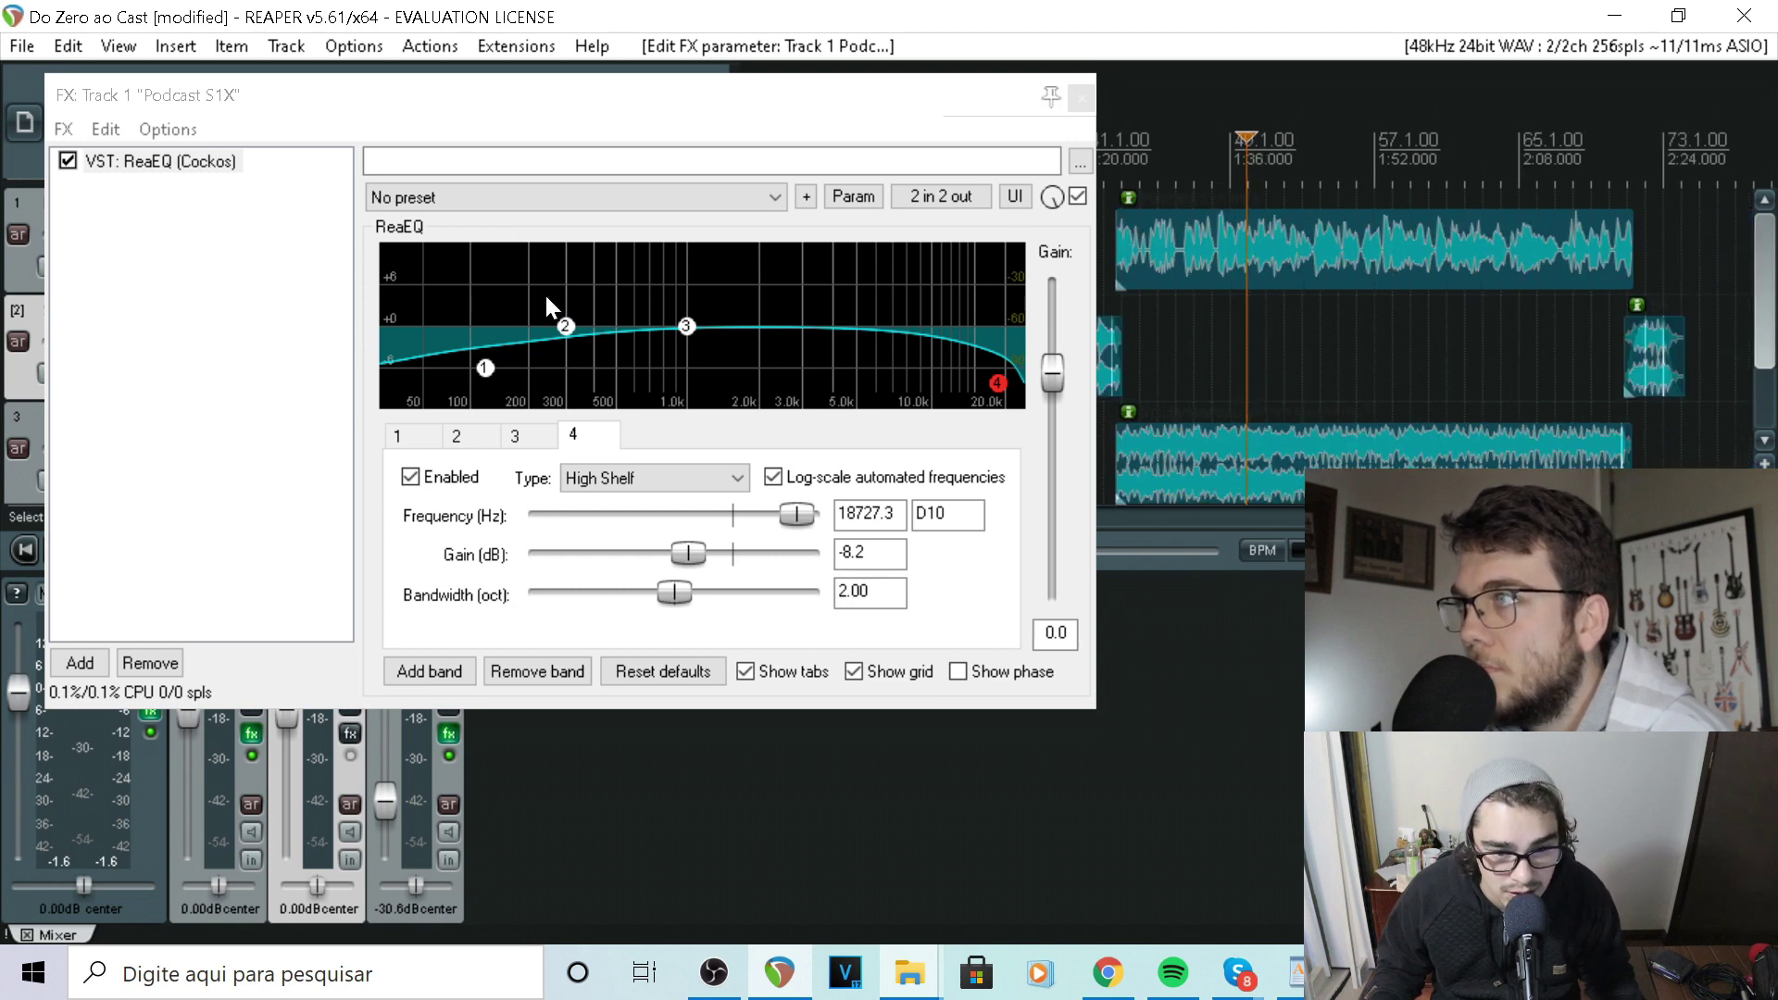
Boost band 3 on the voice track to about 2.2 dB at 3234.5 Hz
{"action": "left_click_drag", "start_coordinate": [686, 326], "coordinate": [800, 318]}
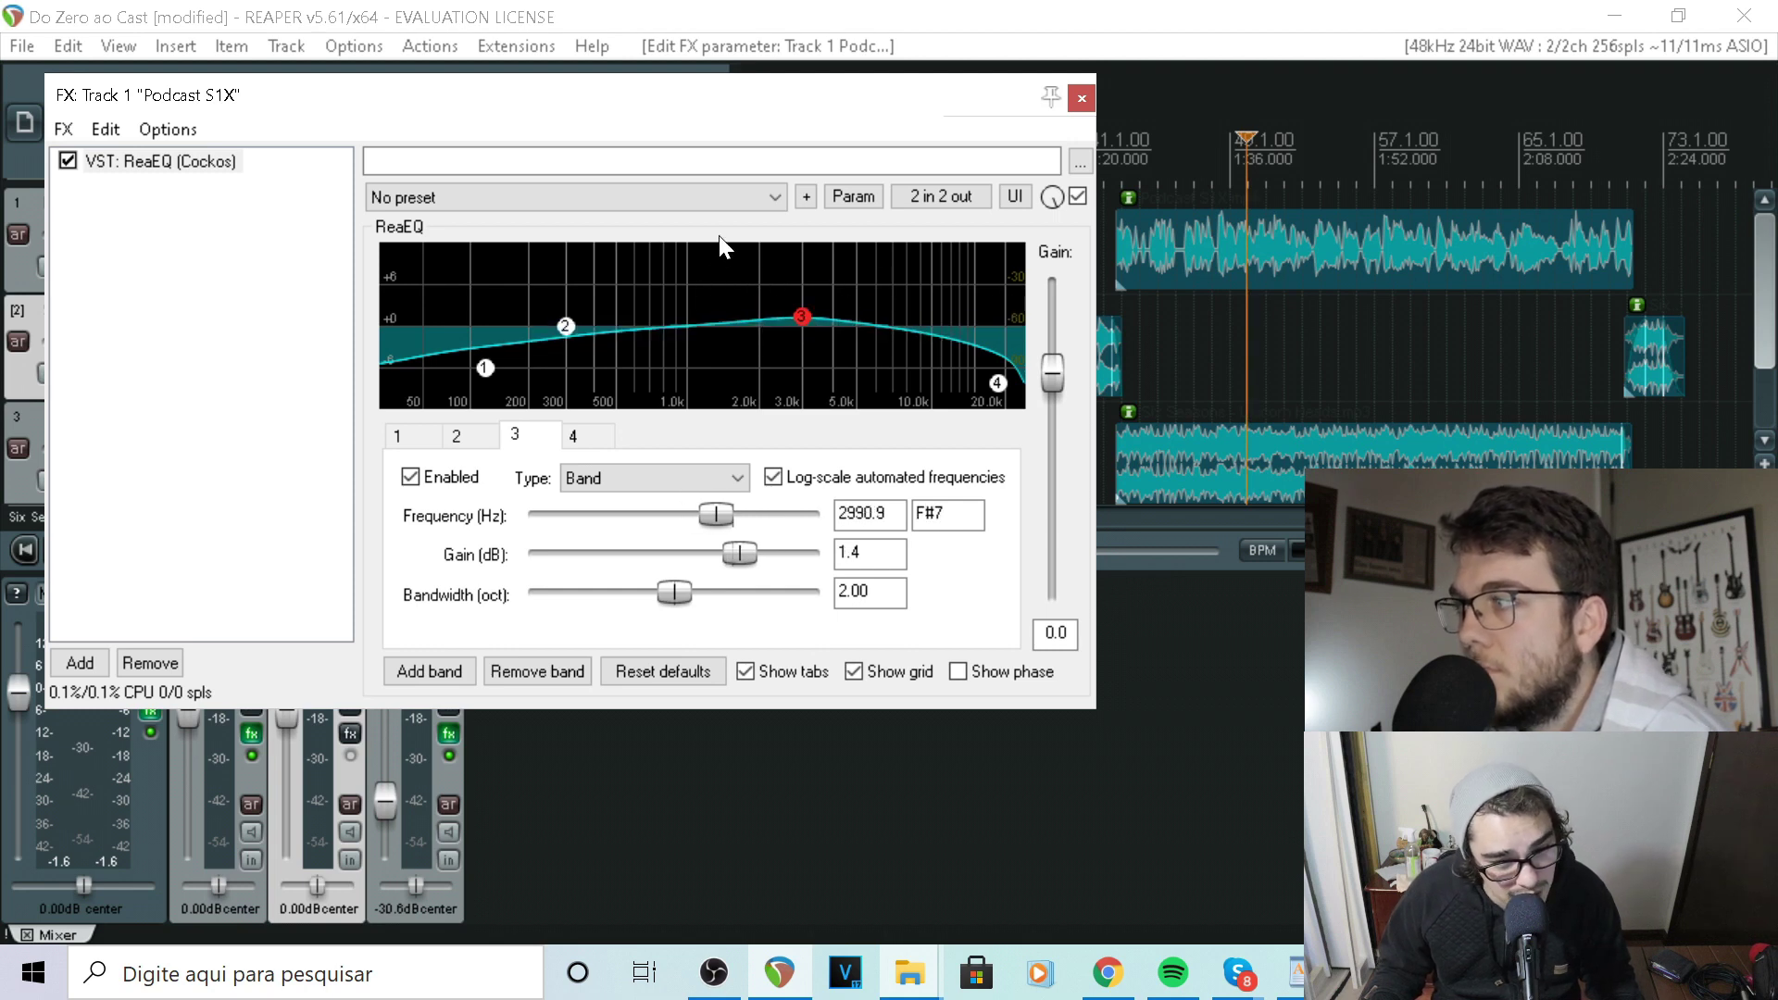
{"action": "mouse_move", "coordinate": [804, 319]}
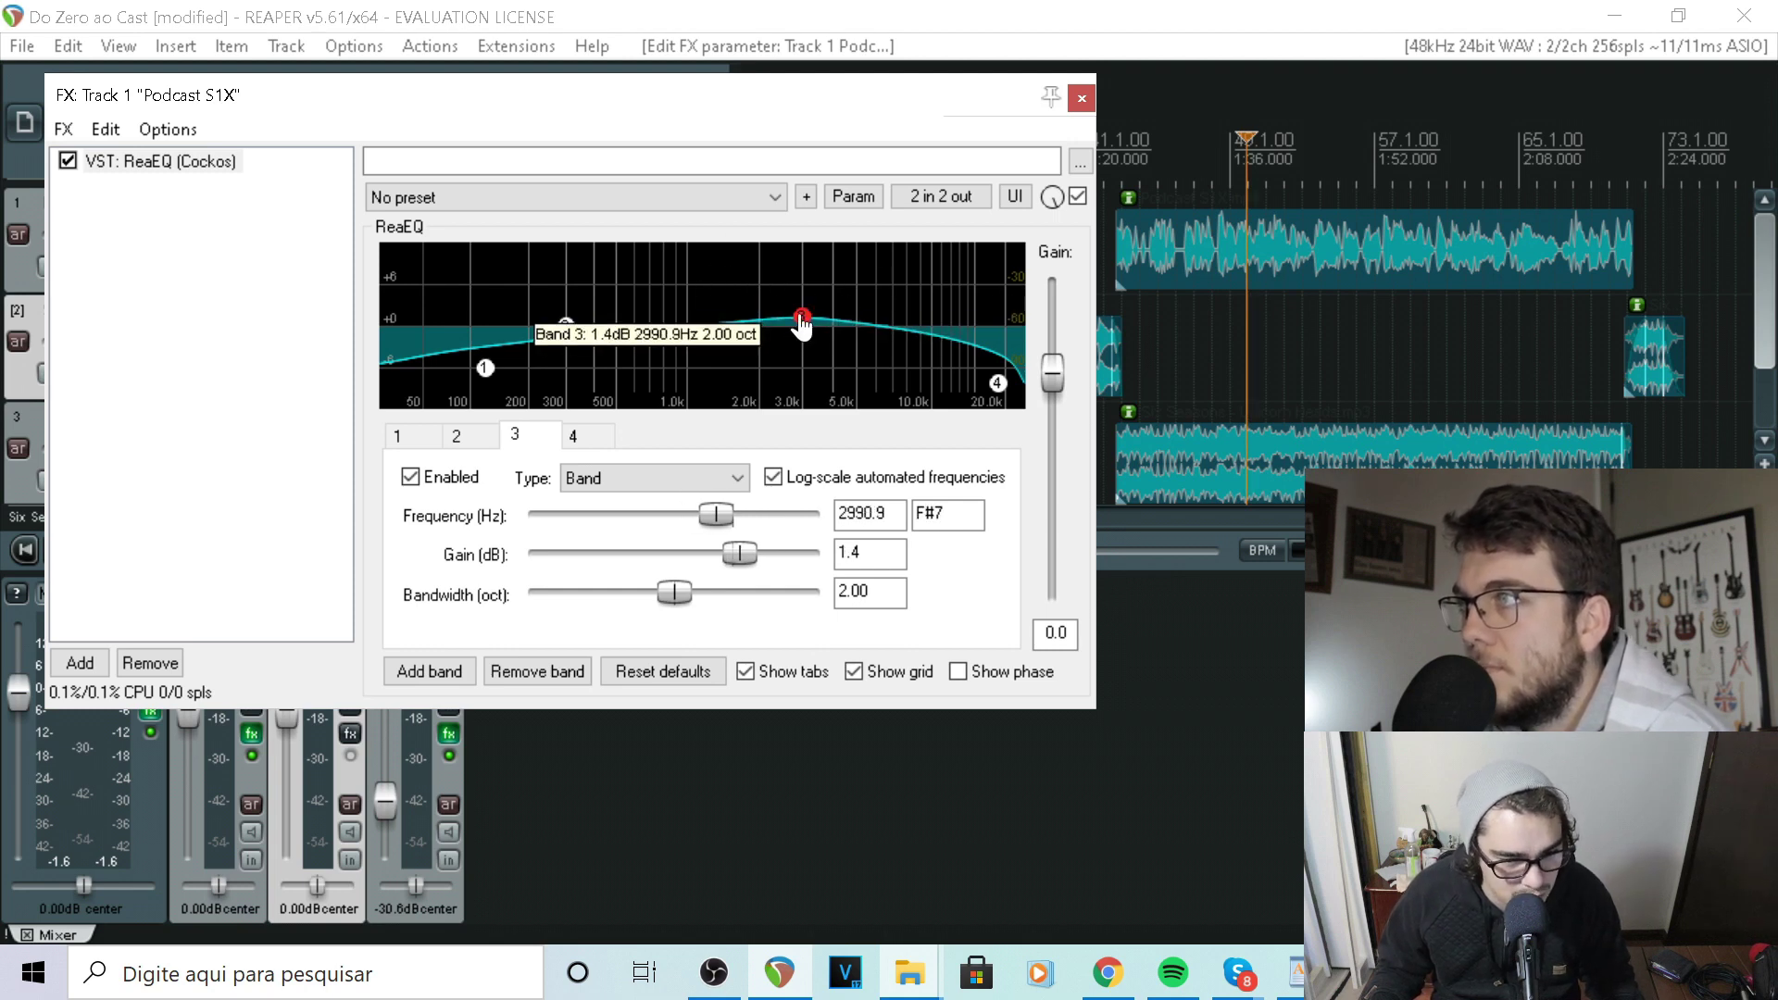
{"action": "mouse_move", "coordinate": [805, 323]}
{"action": "left_mouse_down"}
{"action": "mouse_move", "coordinate": [821, 330]}
{"action": "mouse_move", "coordinate": [810, 311]}
{"action": "left_mouse_up"}
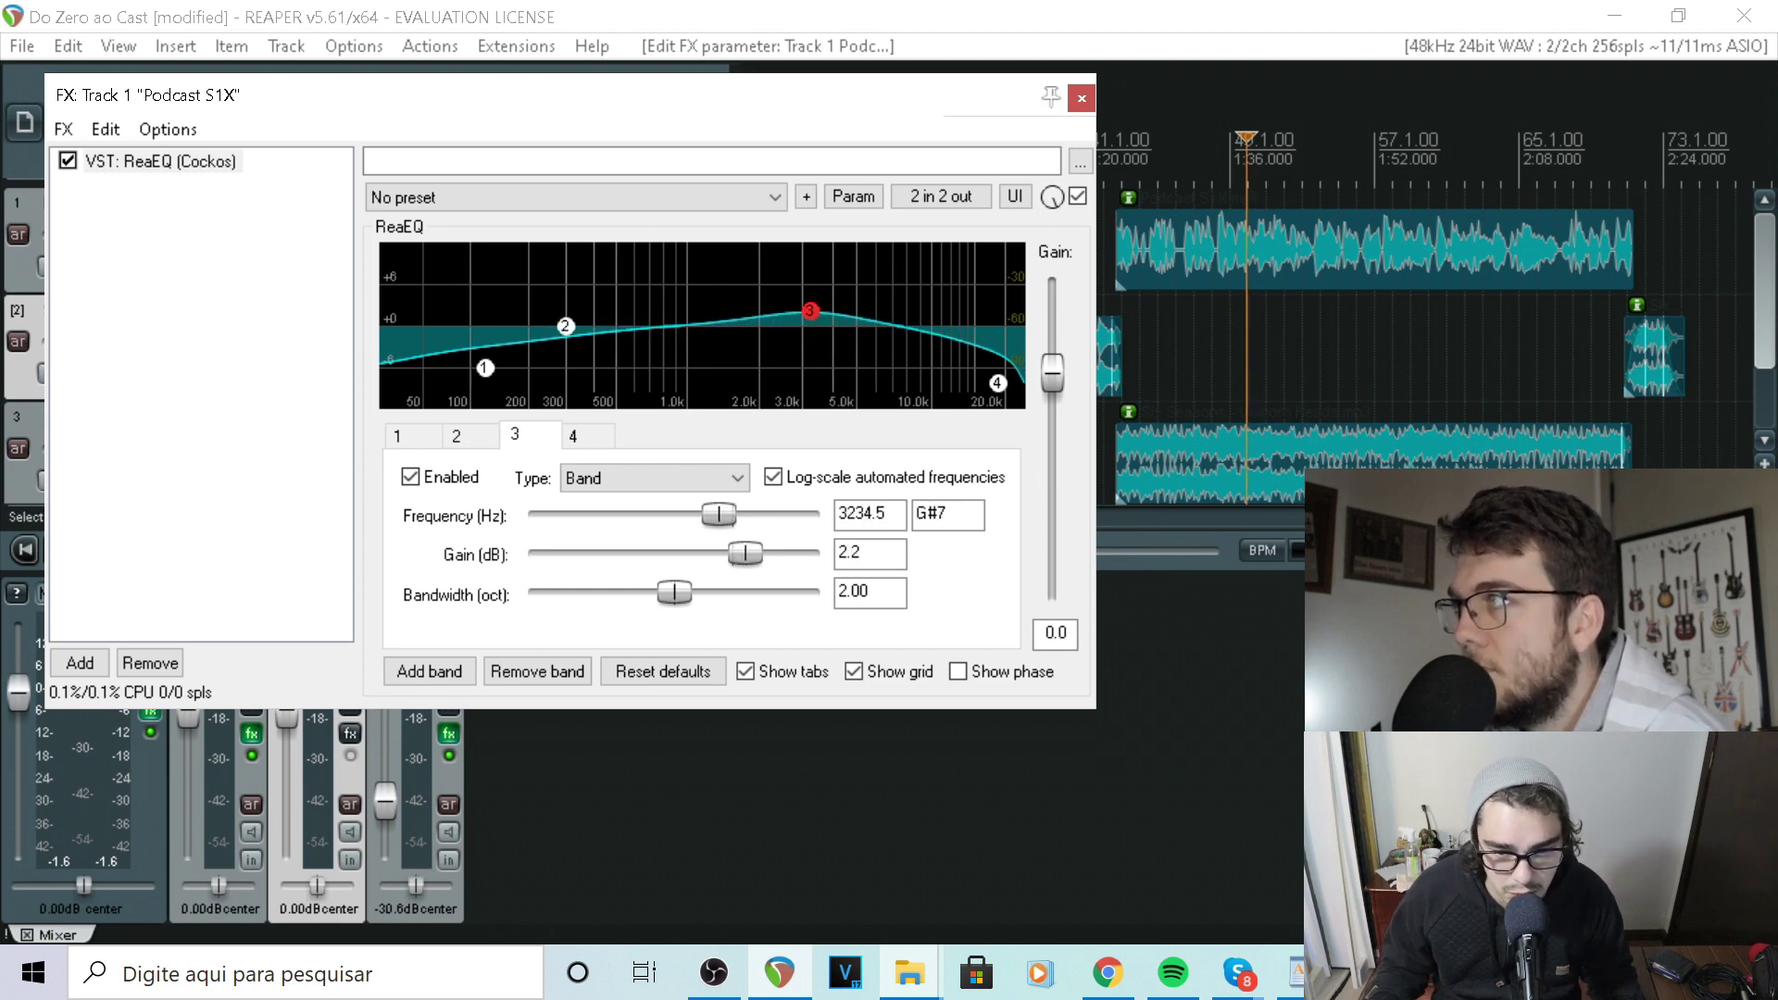
Play the project from an earlier point and set band 3 to about -1.4 dB at 4089.8 Hz with a 1.83-octave bandwidth
{"action": "left_click", "coordinate": [1211, 143]}
{"action": "key", "text": "space"}
{"action": "mouse_move", "coordinate": [811, 317]}
{"action": "left_click_drag", "start_coordinate": [811, 316], "coordinate": [835, 353]}
{"action": "left_click_drag", "start_coordinate": [675, 592], "coordinate": [667, 591]}
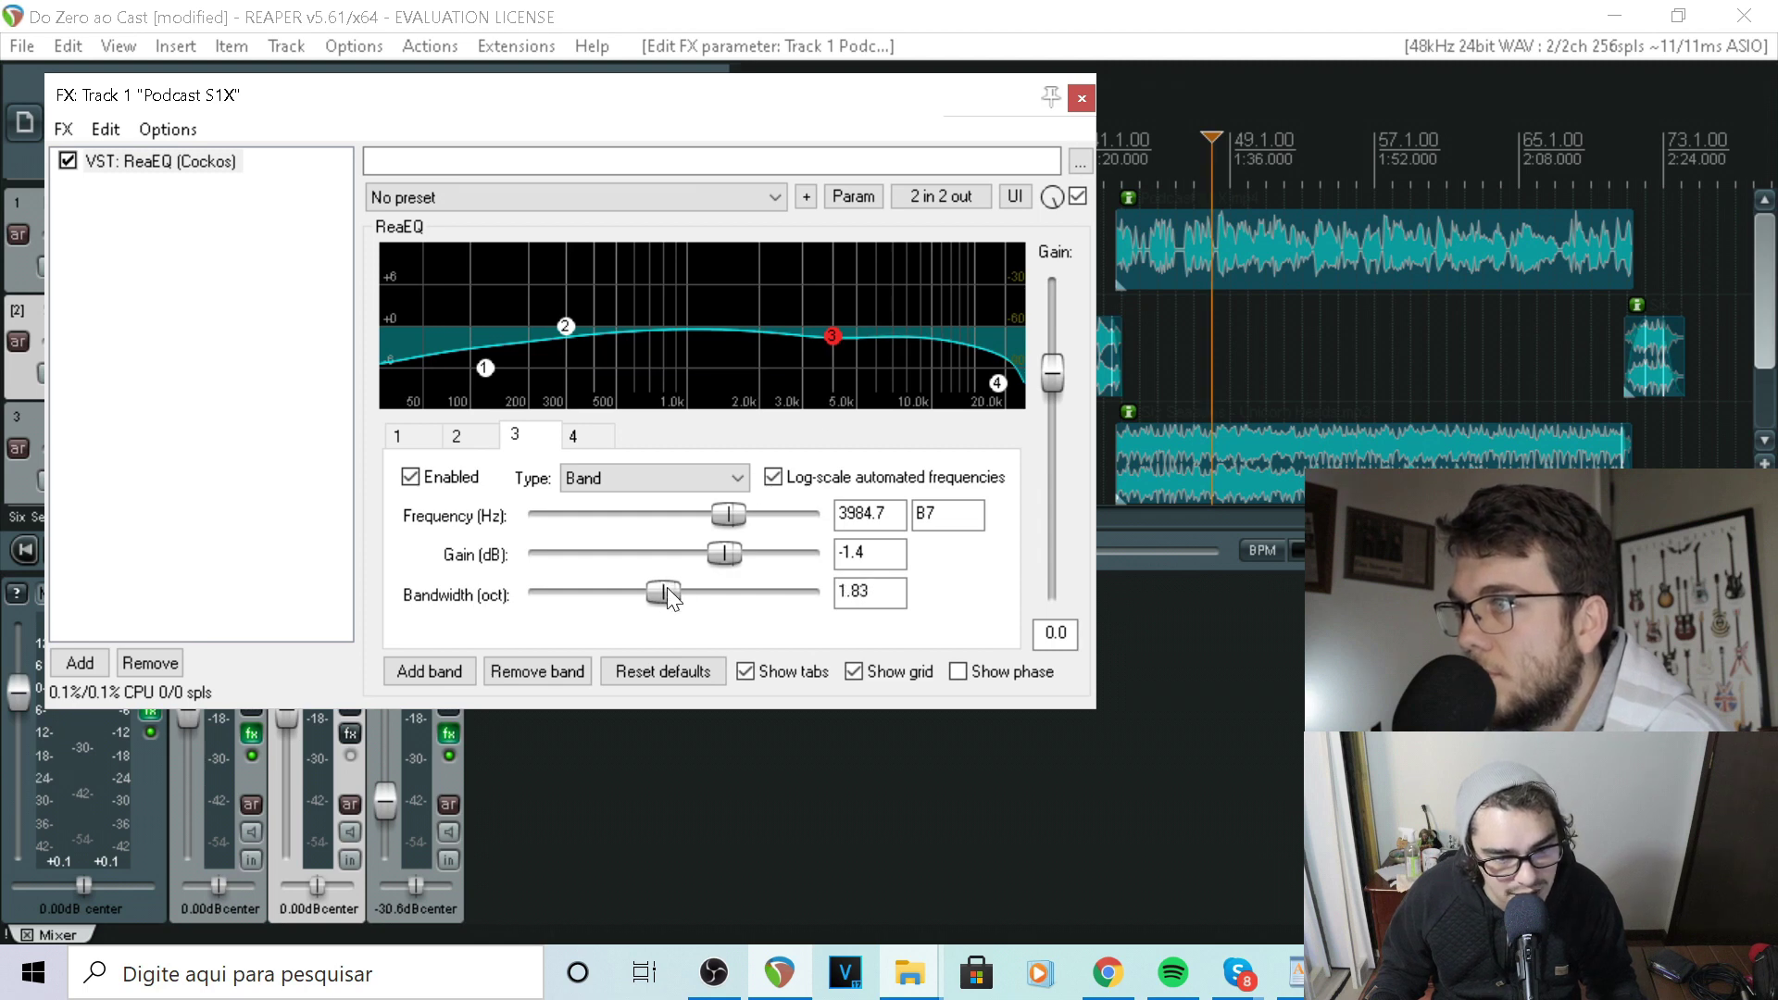
{"action": "mouse_move", "coordinate": [837, 340]}
{"action": "left_click_drag", "start_coordinate": [836, 341], "coordinate": [838, 341]}
Lower band 3's frequency to about 3452.3 Hz while listening to the project, and stop playback
{"action": "key", "text": "space"}
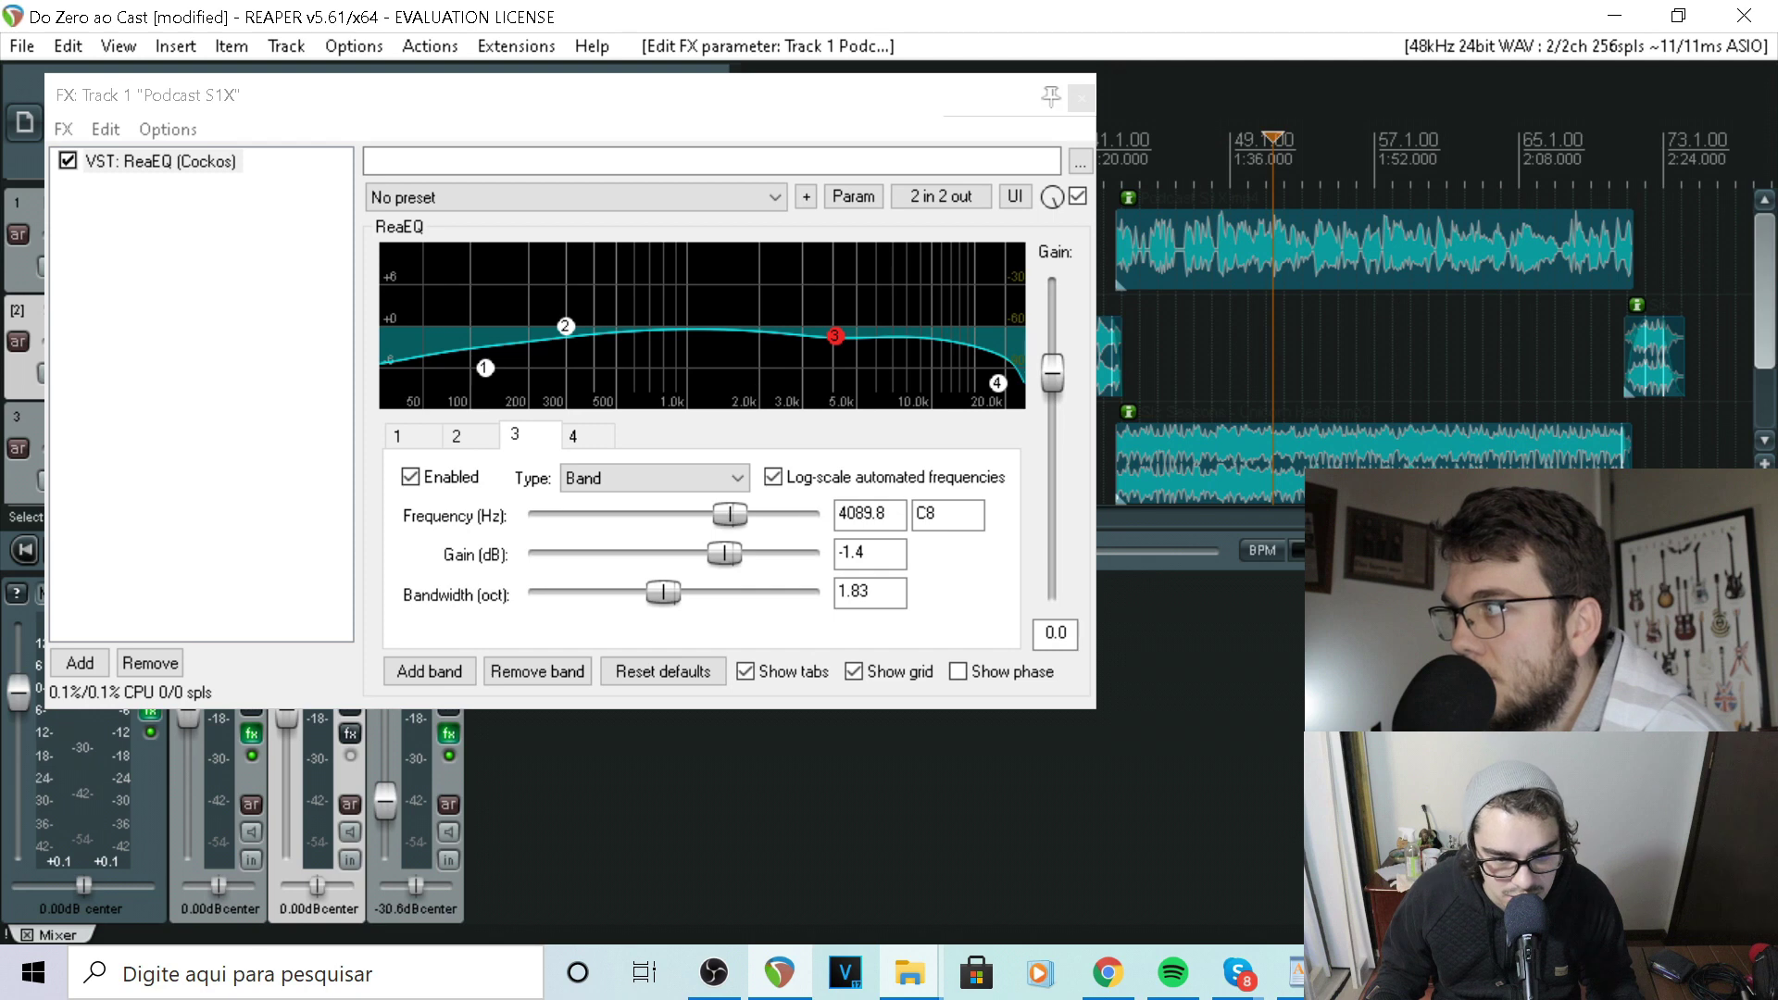
{"action": "mouse_move", "coordinate": [835, 352]}
{"action": "left_click_drag", "start_coordinate": [836, 352], "coordinate": [817, 350]}
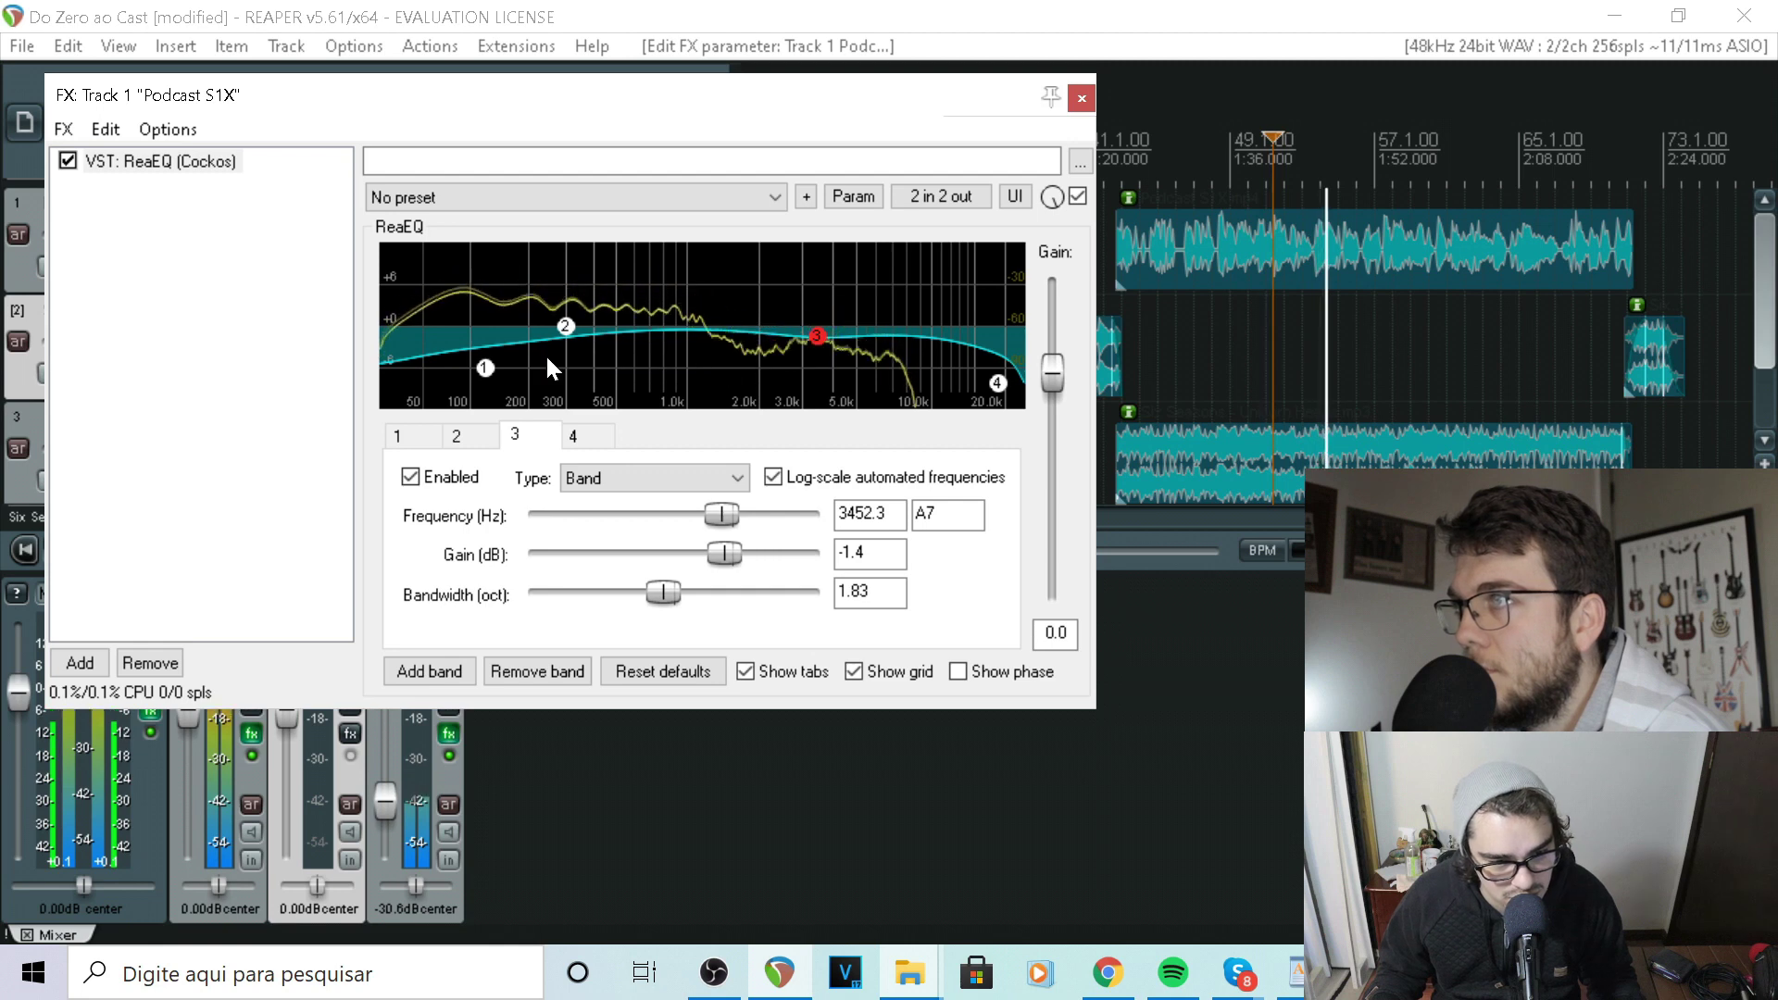
{"action": "mouse_move", "coordinate": [566, 338]}
{"action": "key", "text": "space"}
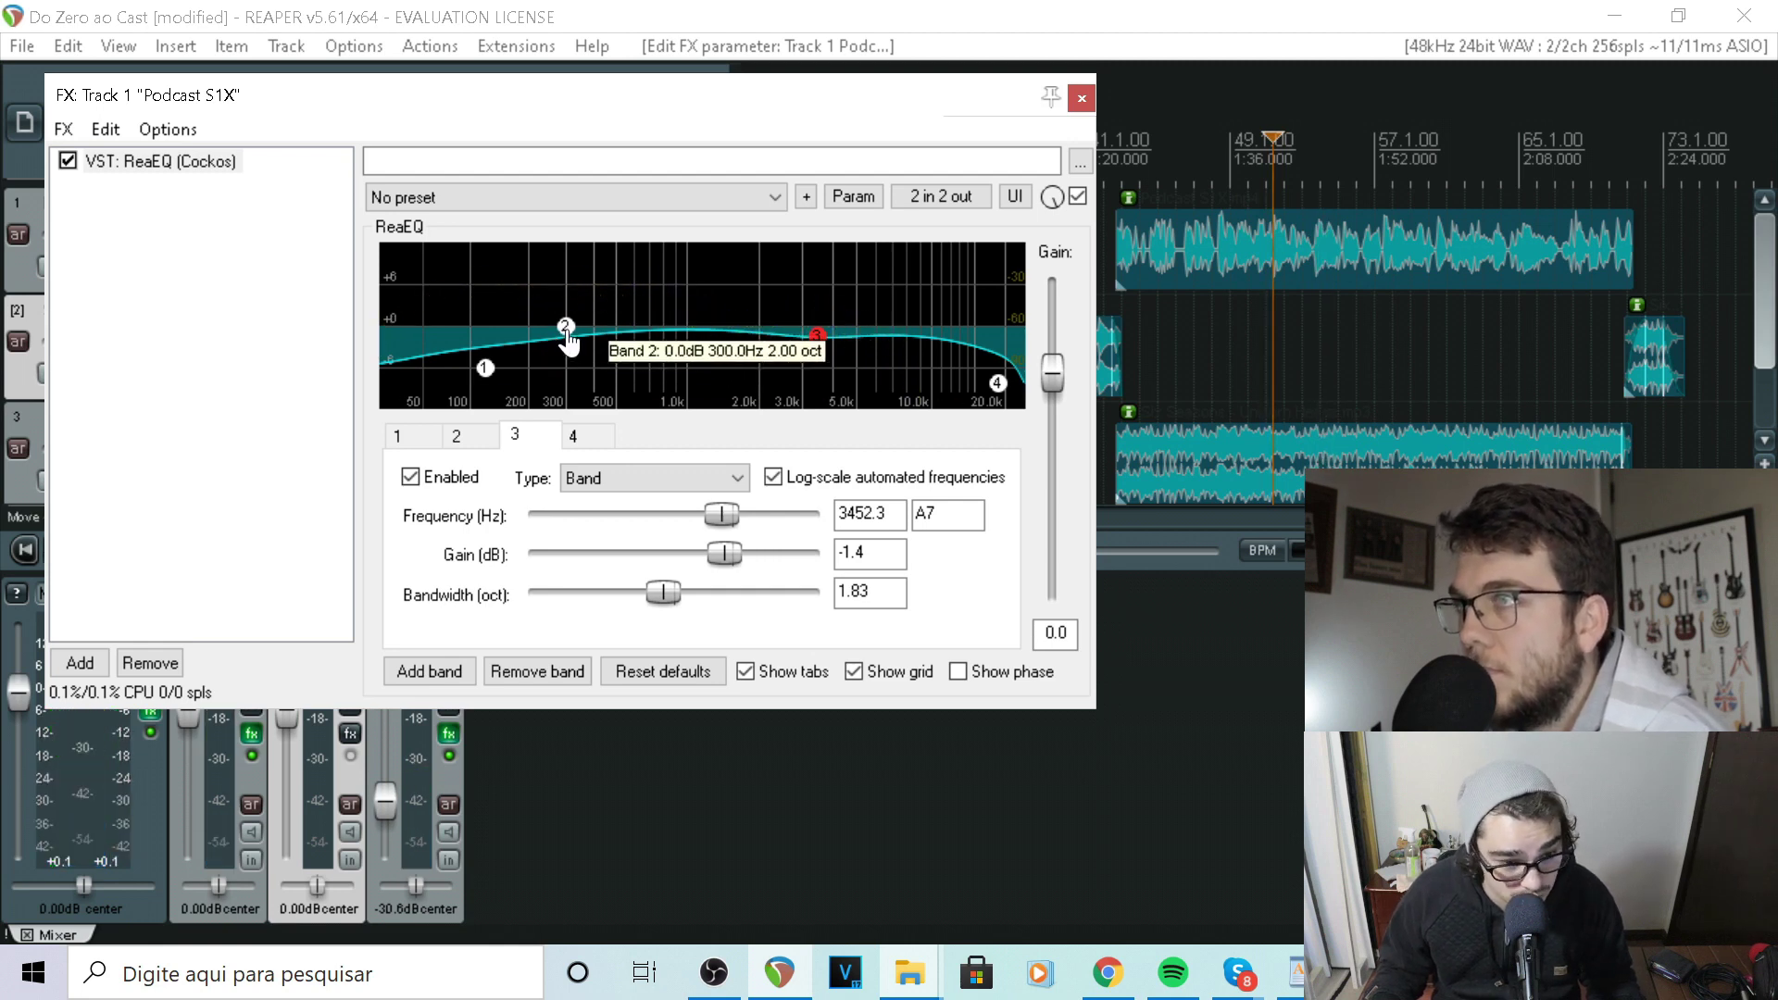
Set band 2 on the voice track to about -3.6 dB at 337.0 Hz with a 1.23-octave bandwidth
{"action": "scroll", "coordinate": [1426, 315], "scroll_direction": "up", "scroll_amount": 3}
{"action": "scroll", "coordinate": [1426, 315], "scroll_direction": "up", "scroll_amount": 2}
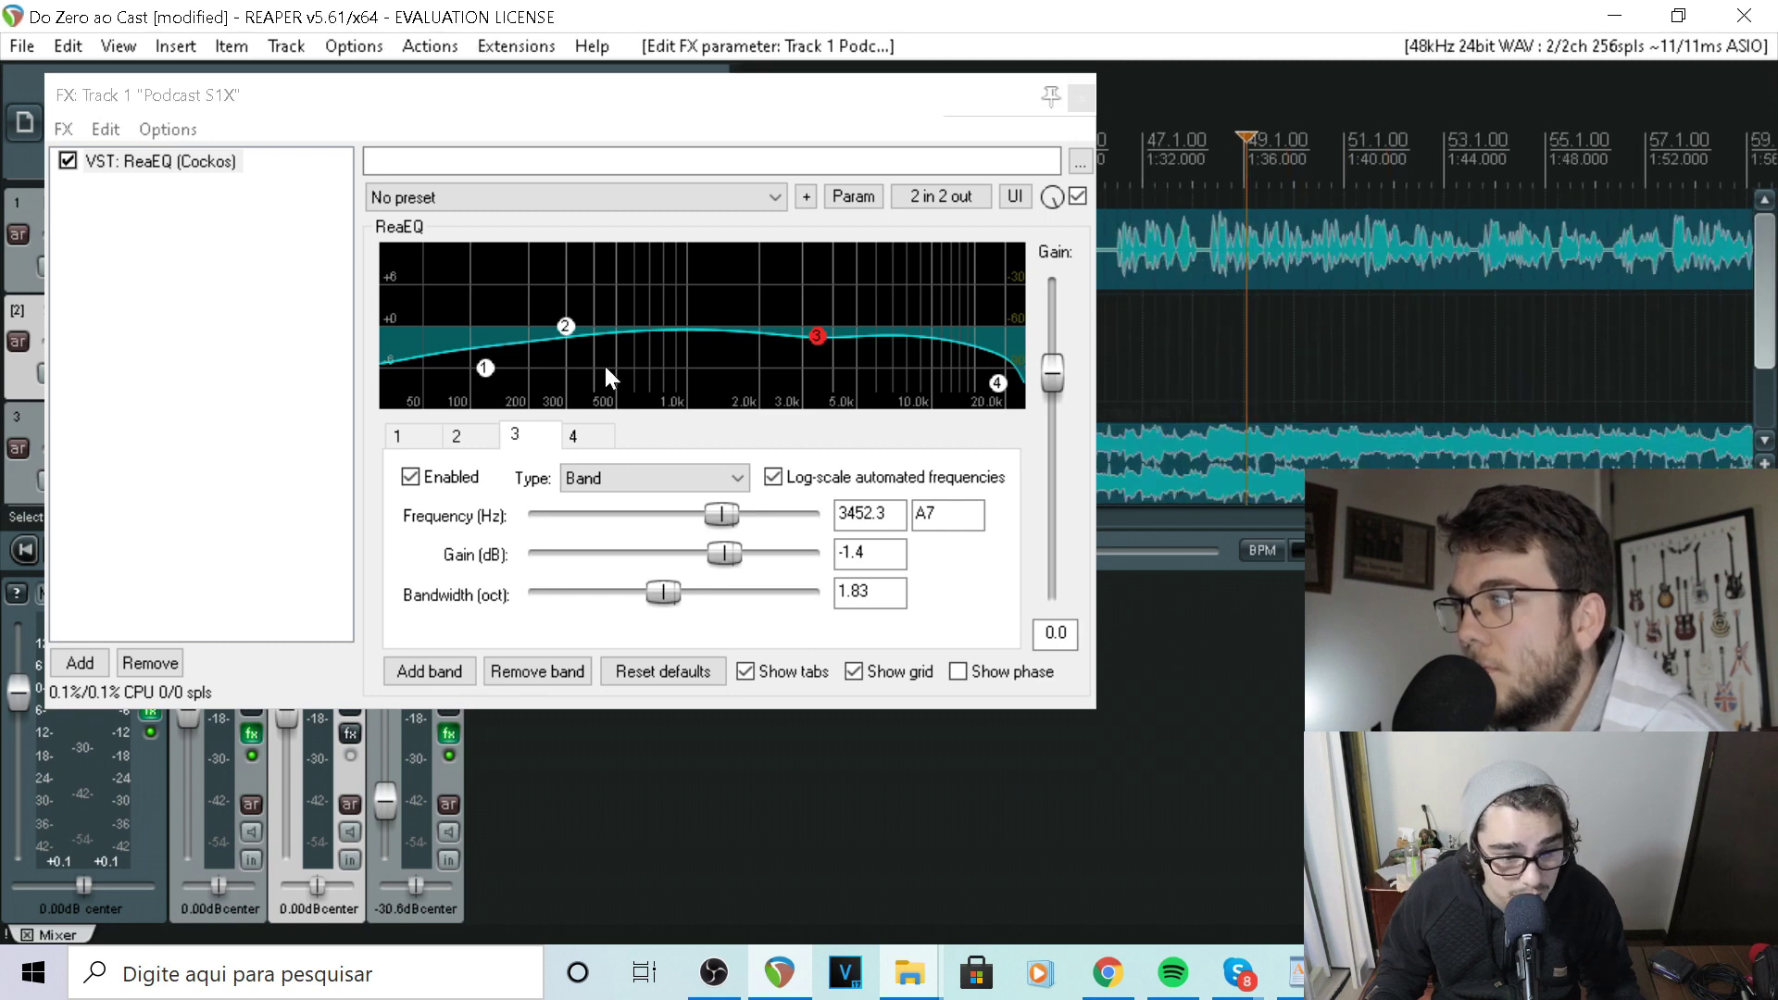
{"action": "key", "text": "space"}
{"action": "key", "text": "space"}
{"action": "left_click_drag", "start_coordinate": [566, 331], "coordinate": [575, 345]}
{"action": "left_click_drag", "start_coordinate": [677, 587], "coordinate": [626, 581]}
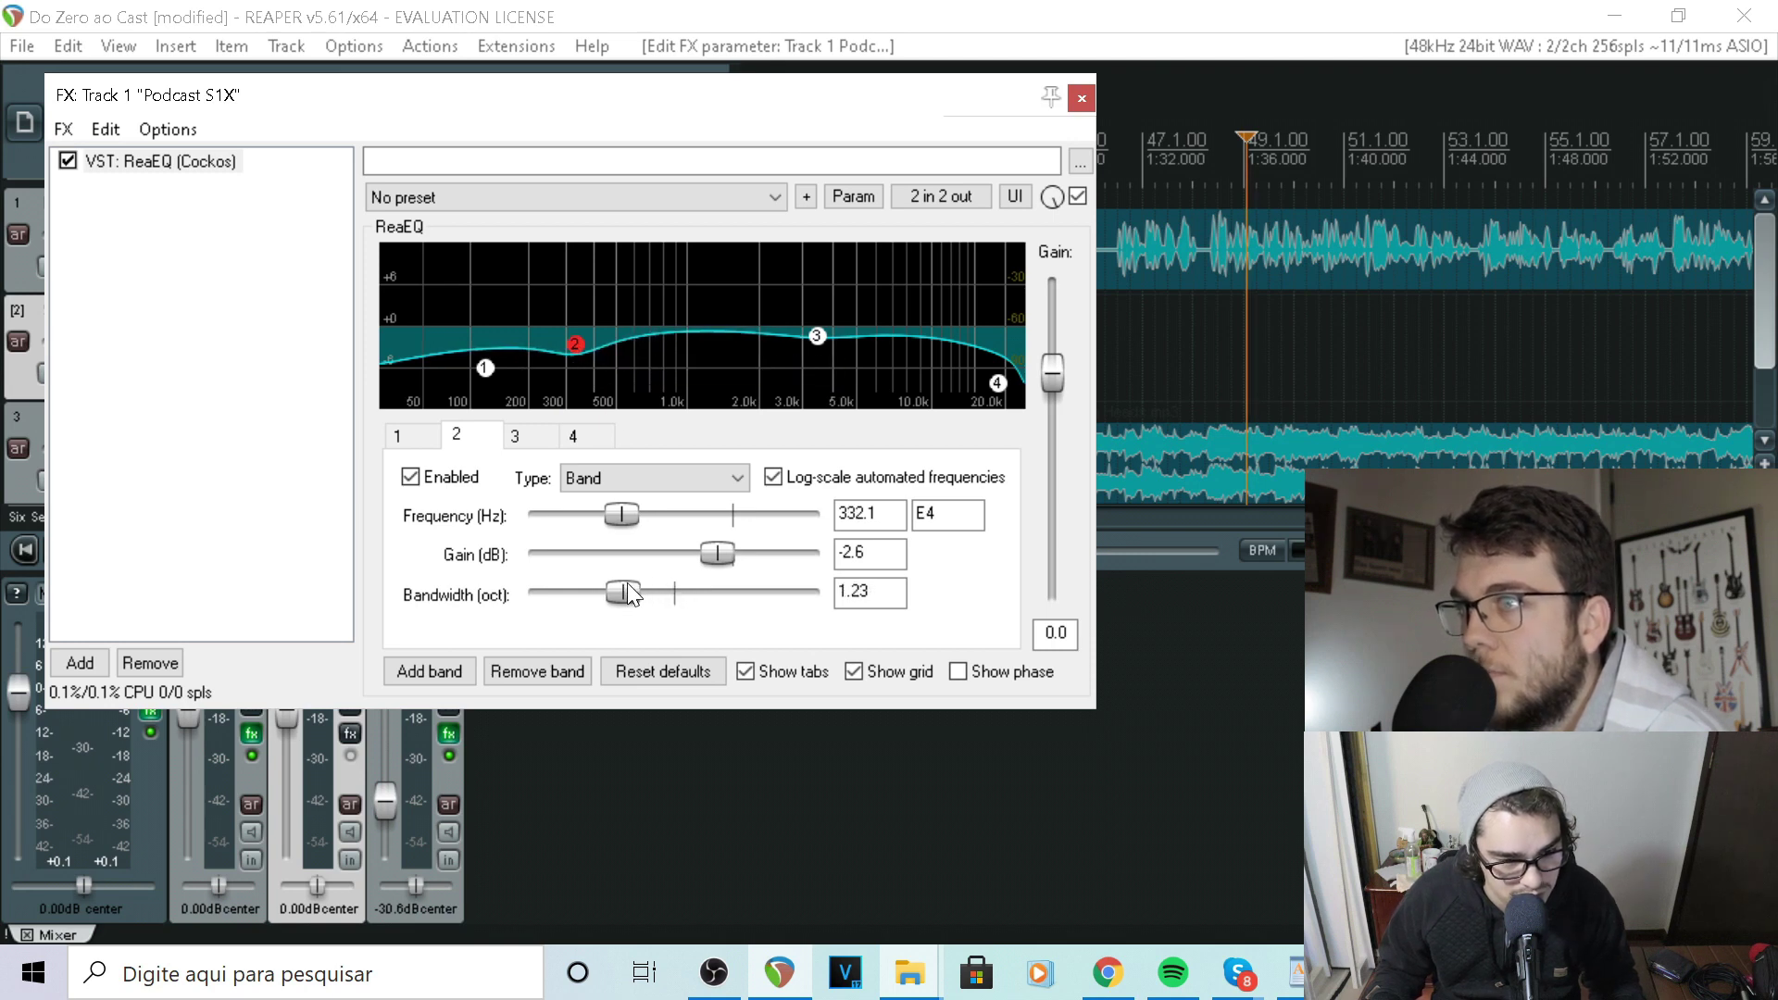
{"action": "left_click_drag", "start_coordinate": [577, 351], "coordinate": [578, 358]}
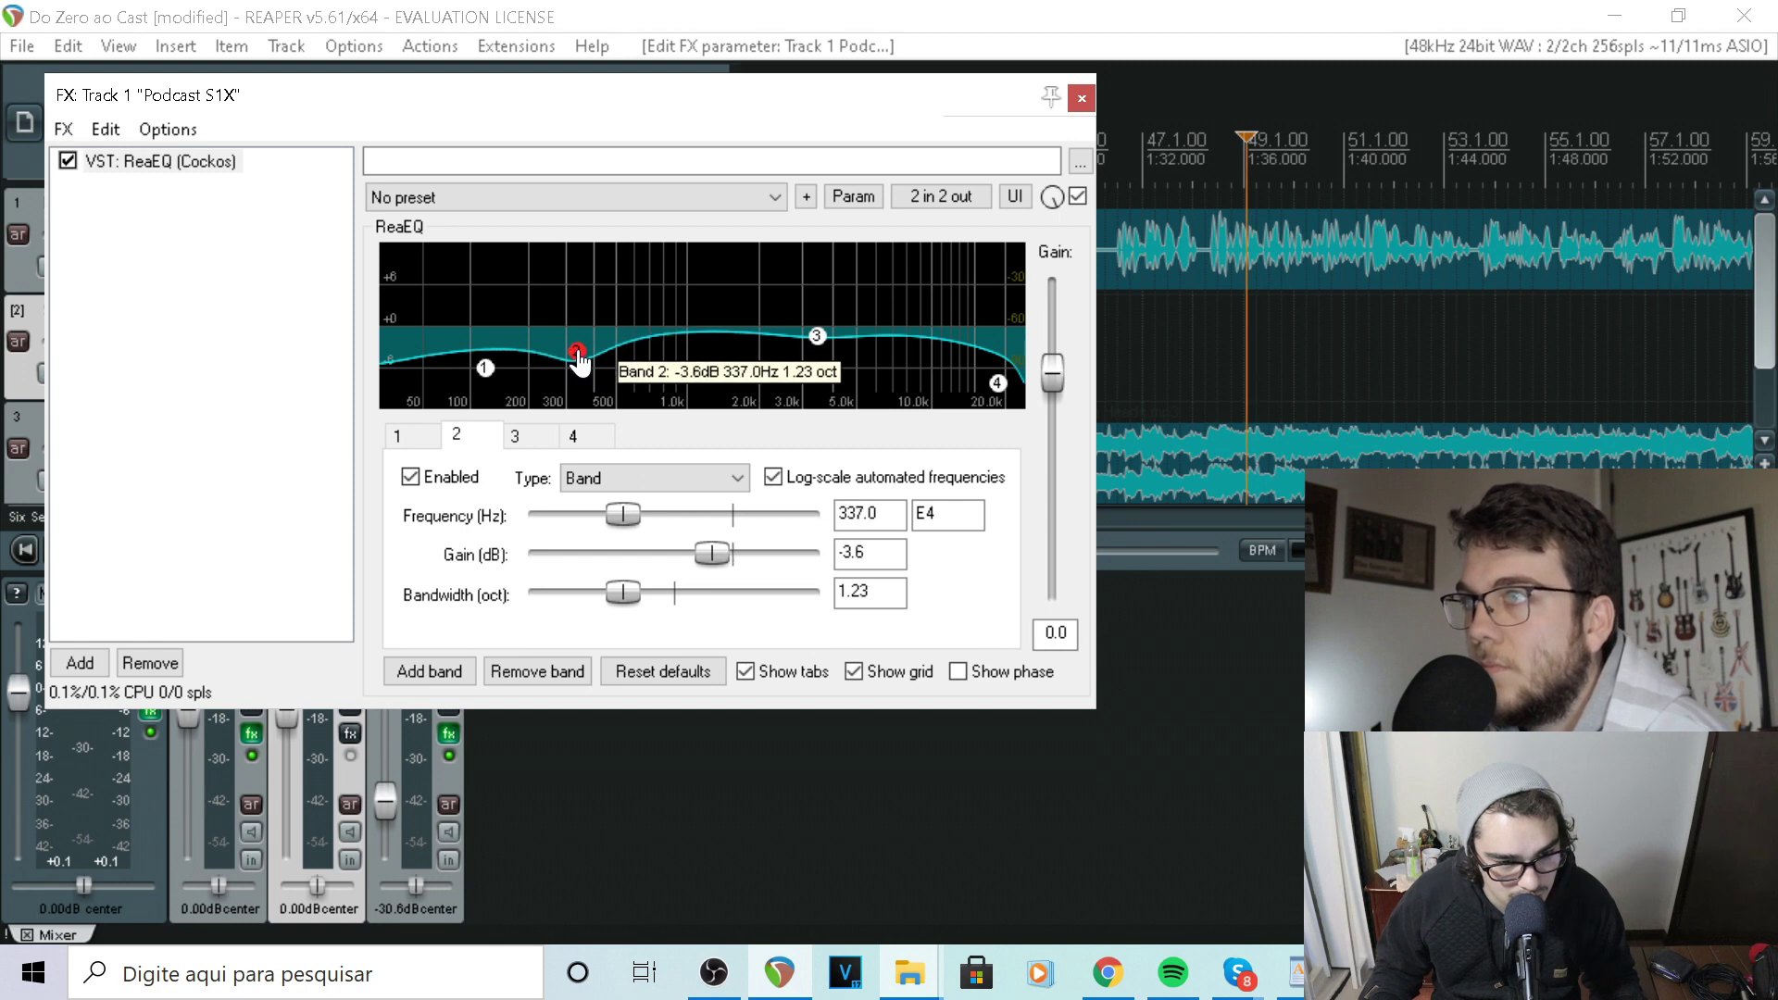
Play a short passage with the voice equalization applied and save the podcast project
{"action": "key", "text": "space"}
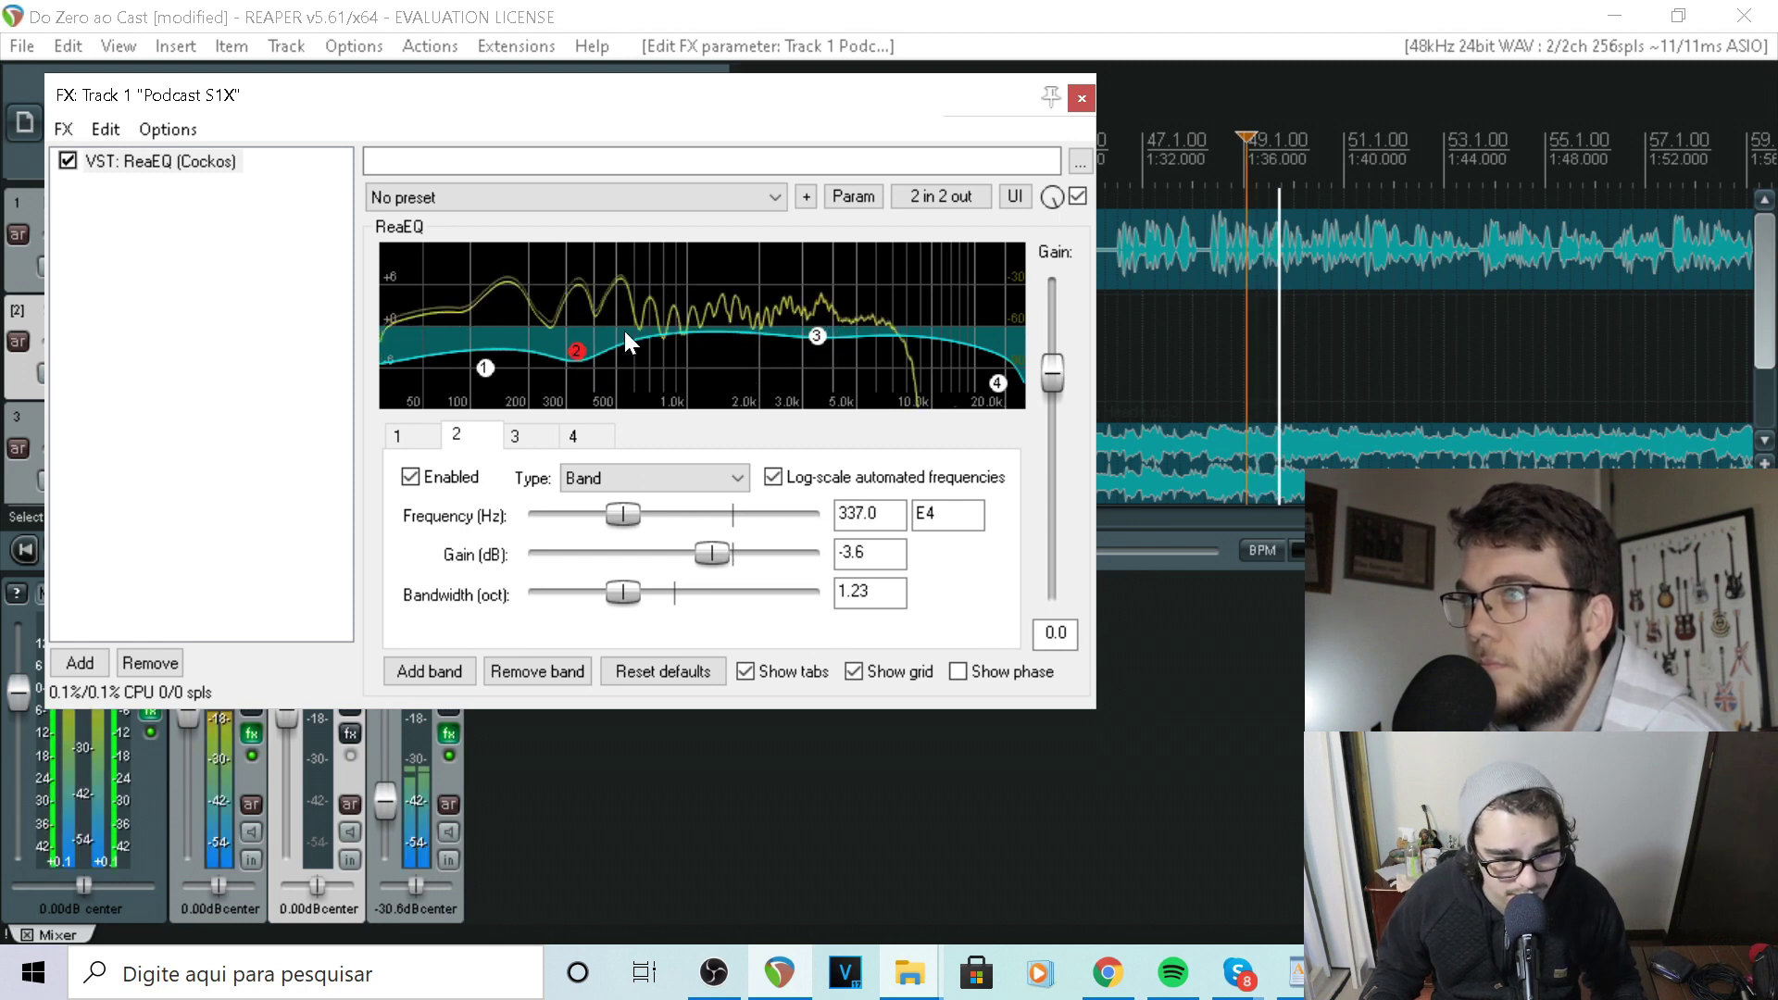
{"action": "key", "text": "space"}
{"action": "left_click", "coordinate": [1320, 370]}
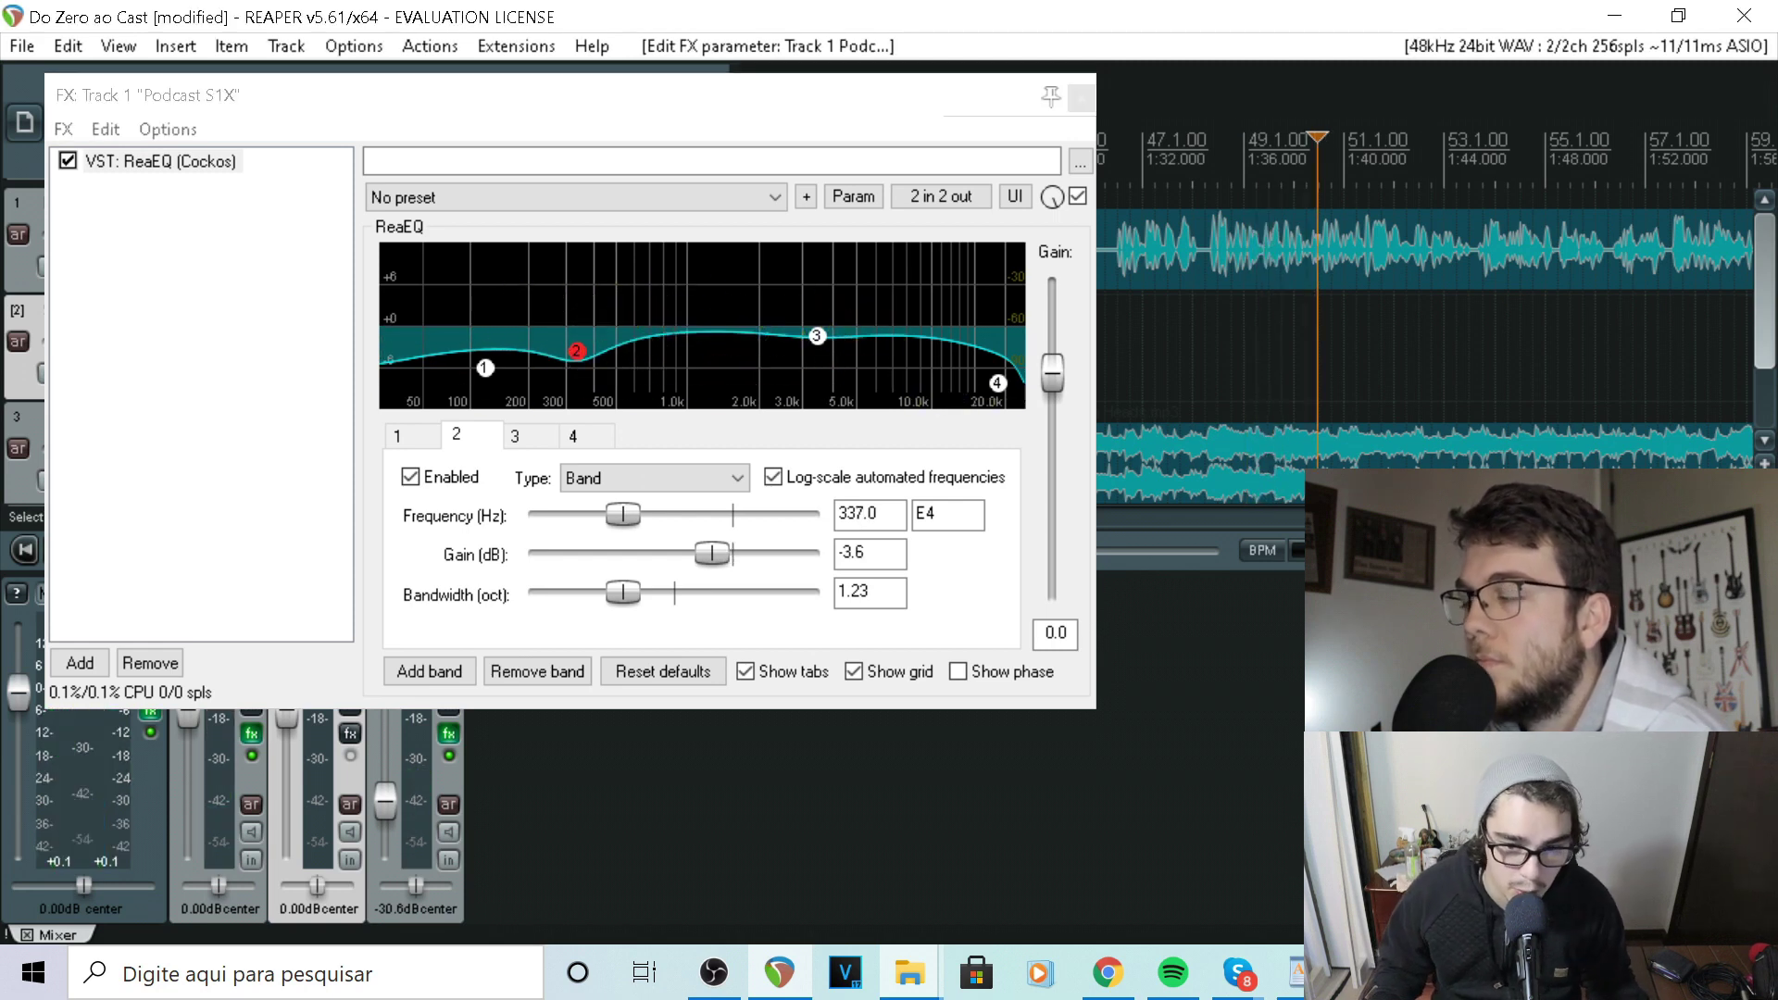
{"action": "key", "text": "ctrl+s"}
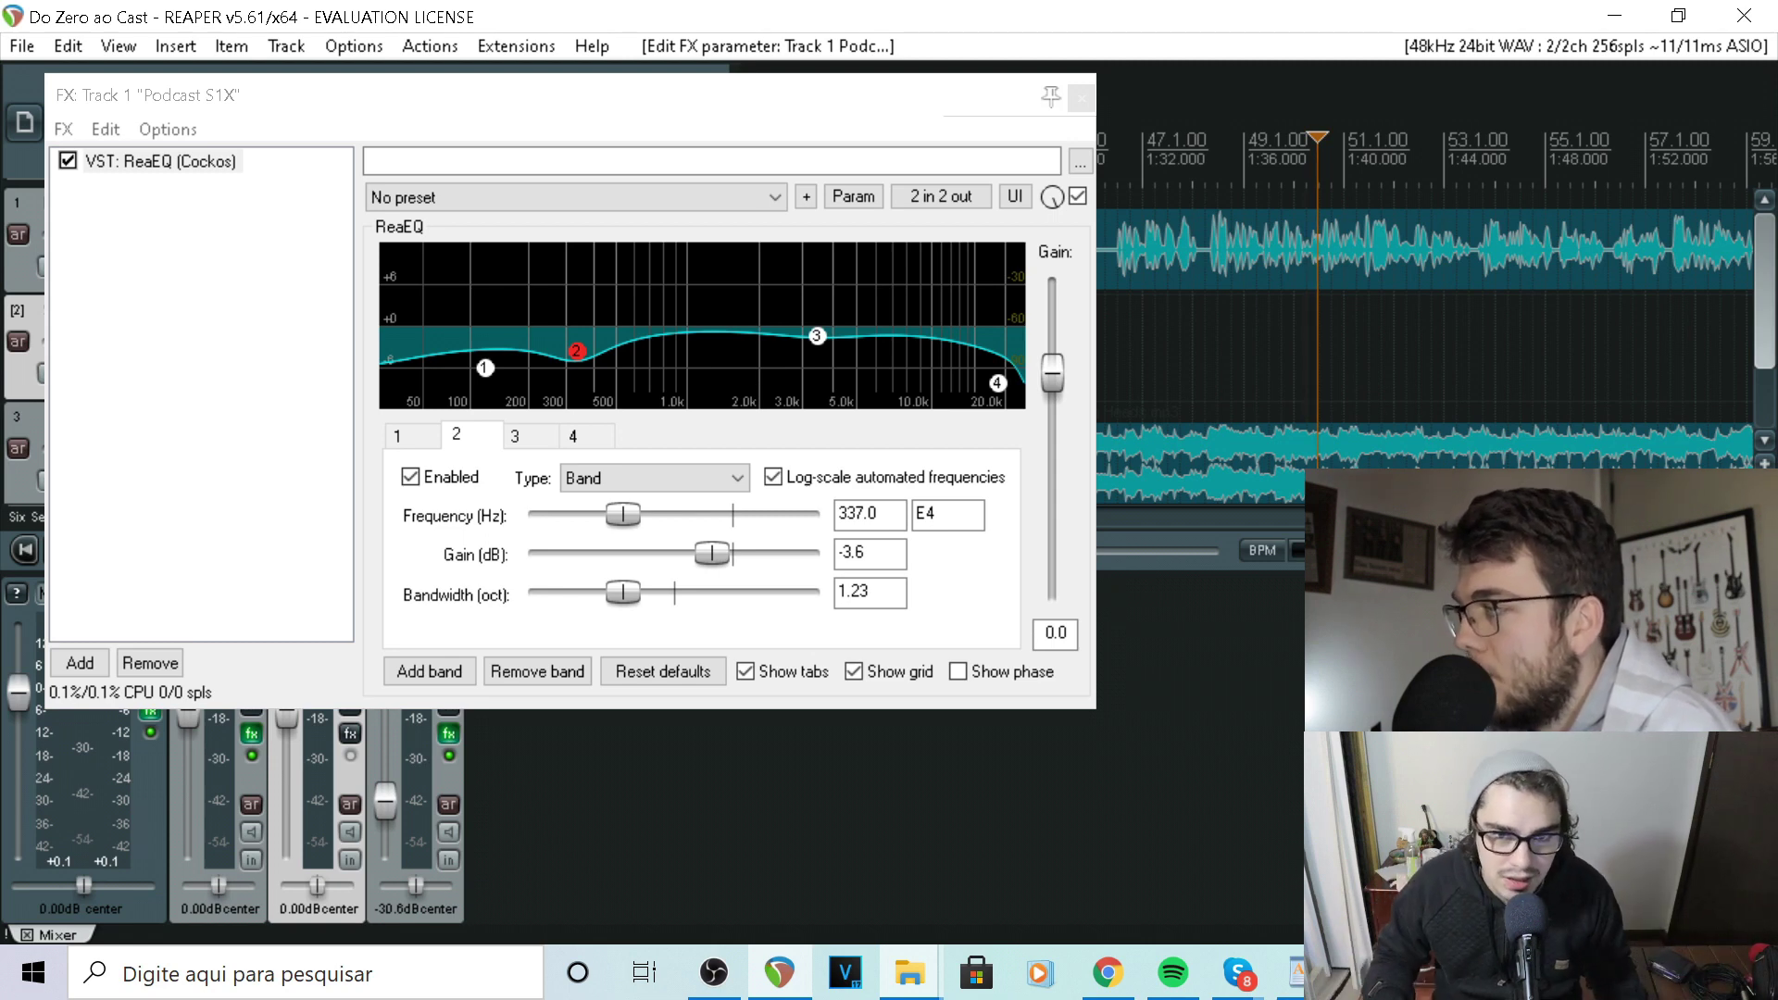
Play a short passage to listen to the equalized podcast voice over the background music
{"action": "double_click", "coordinate": [259, 337]}
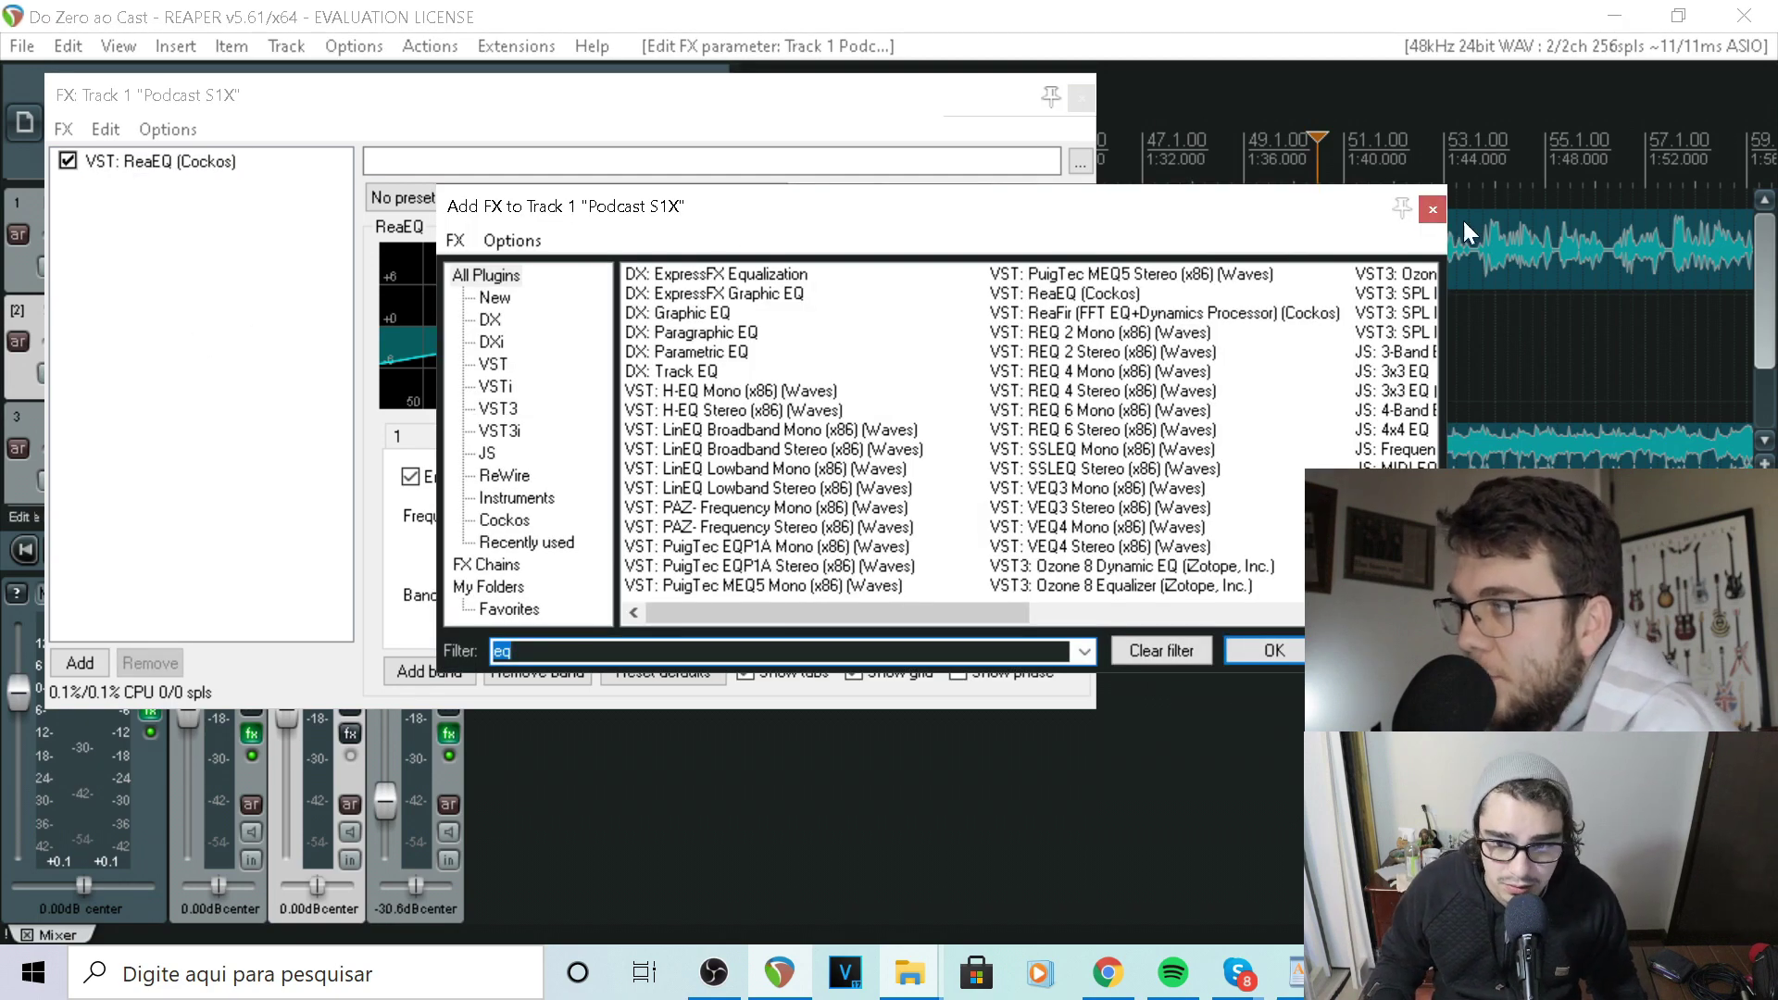
{"action": "left_click", "coordinate": [1432, 209]}
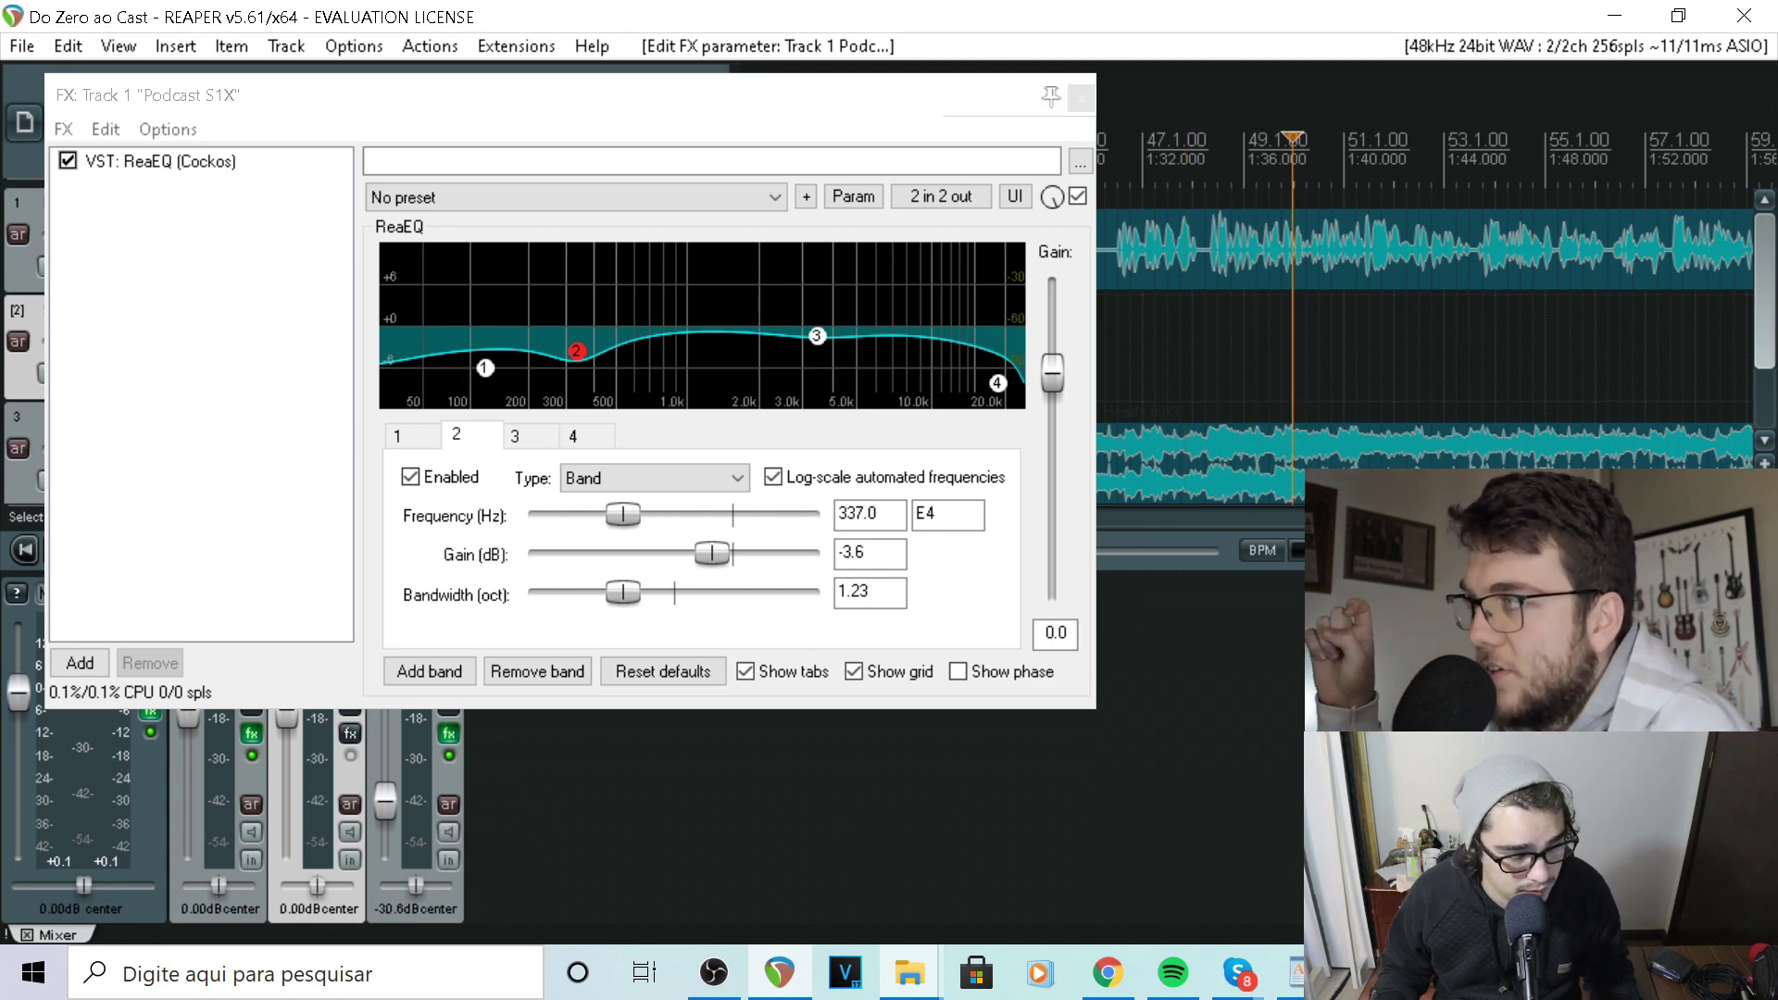
{"action": "key", "text": "space"}
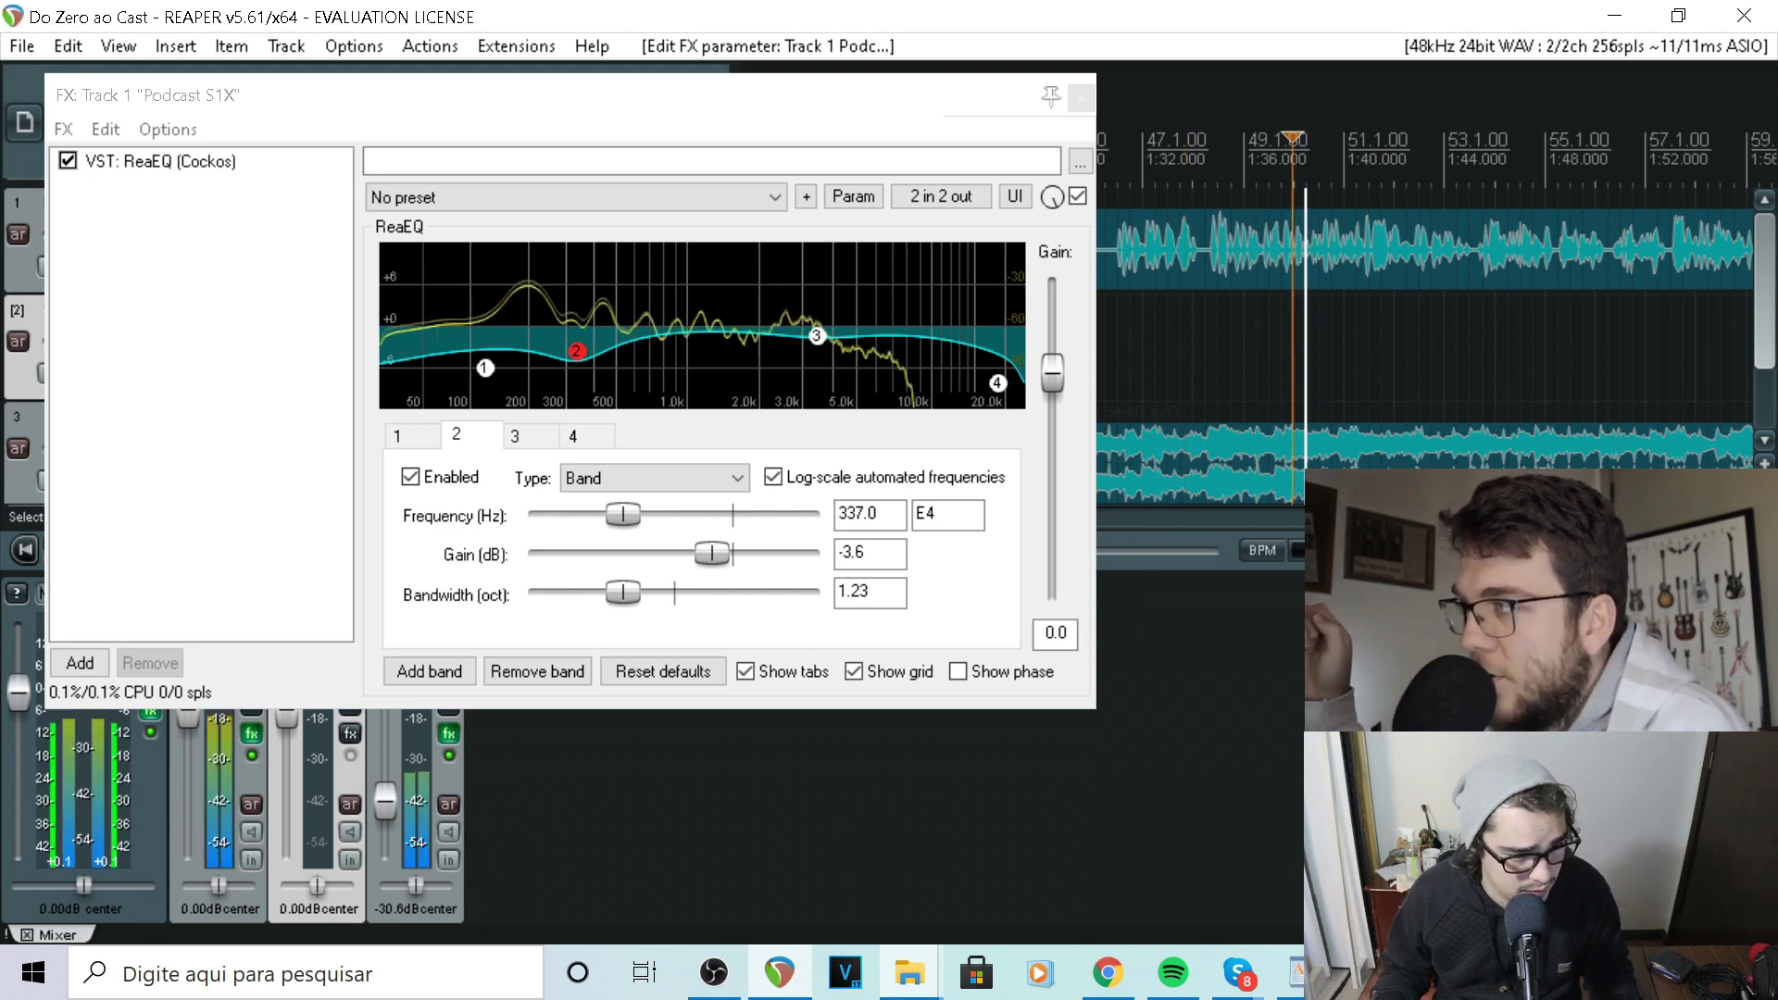
{"action": "key", "text": "space"}
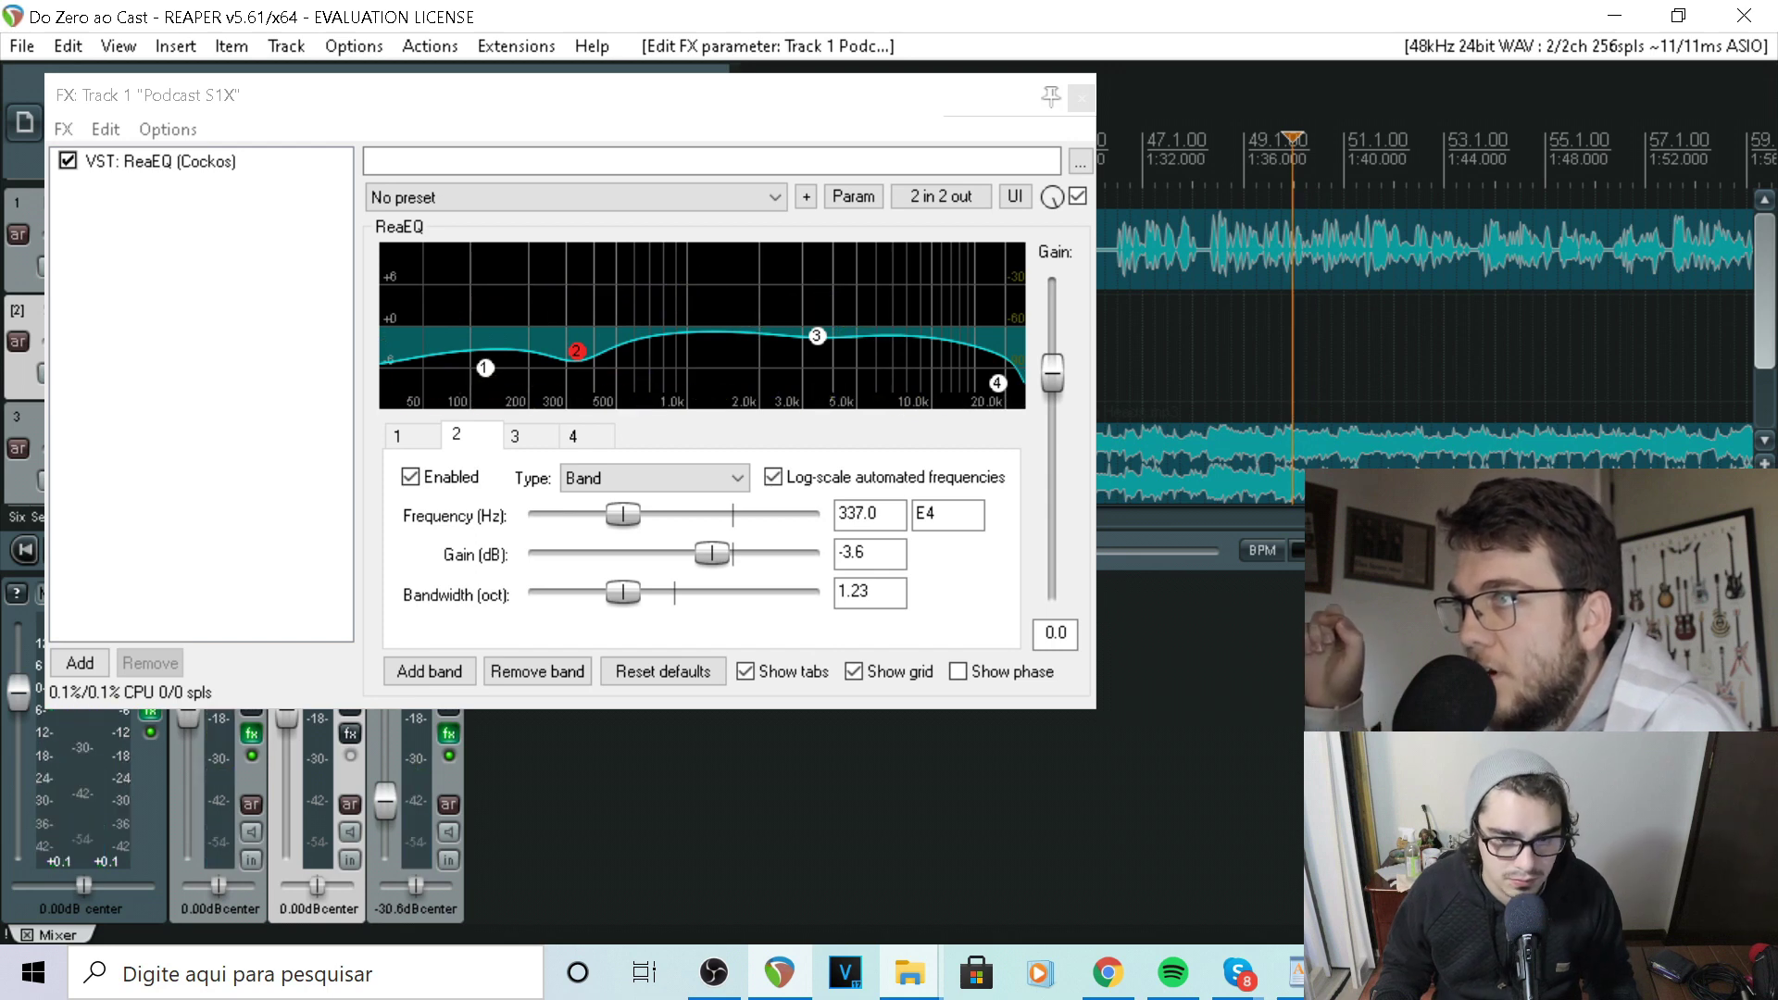
{"action": "key", "text": "minus"}
{"action": "key", "text": "minus"}
{"action": "key", "text": "minus"}
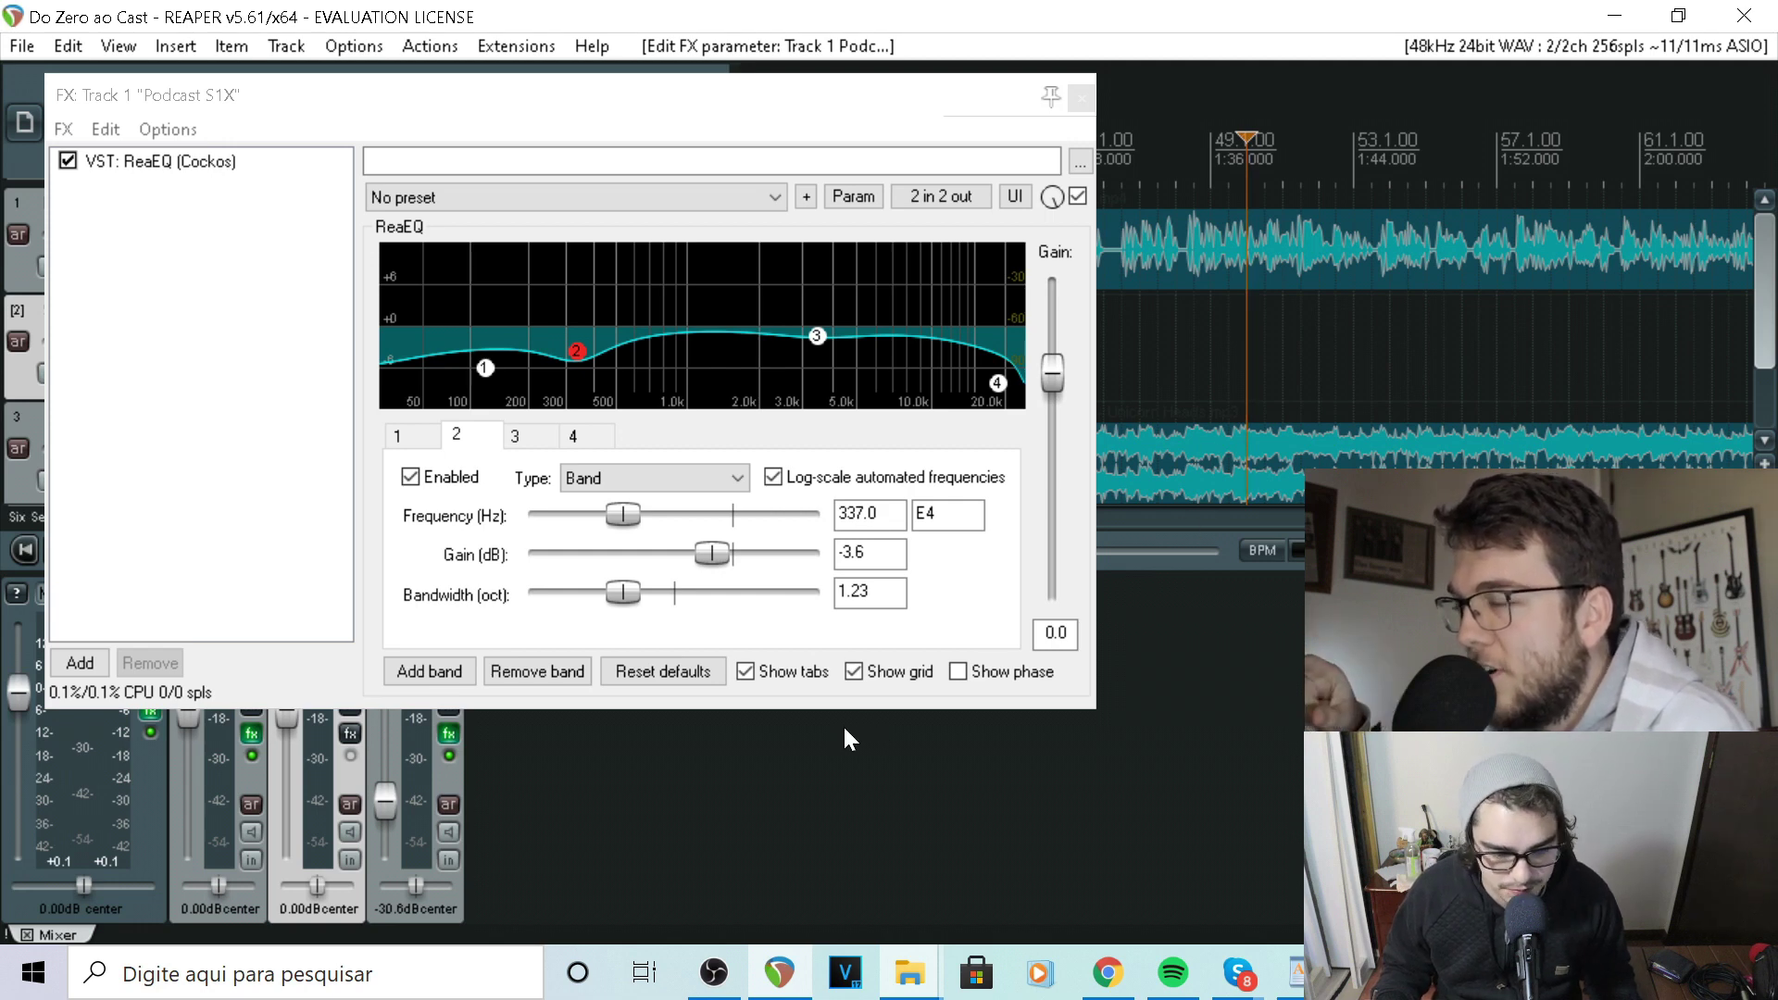
Play short passages from several points around 1:36 to check the equalized voice against the background music
{"action": "key", "text": "space"}
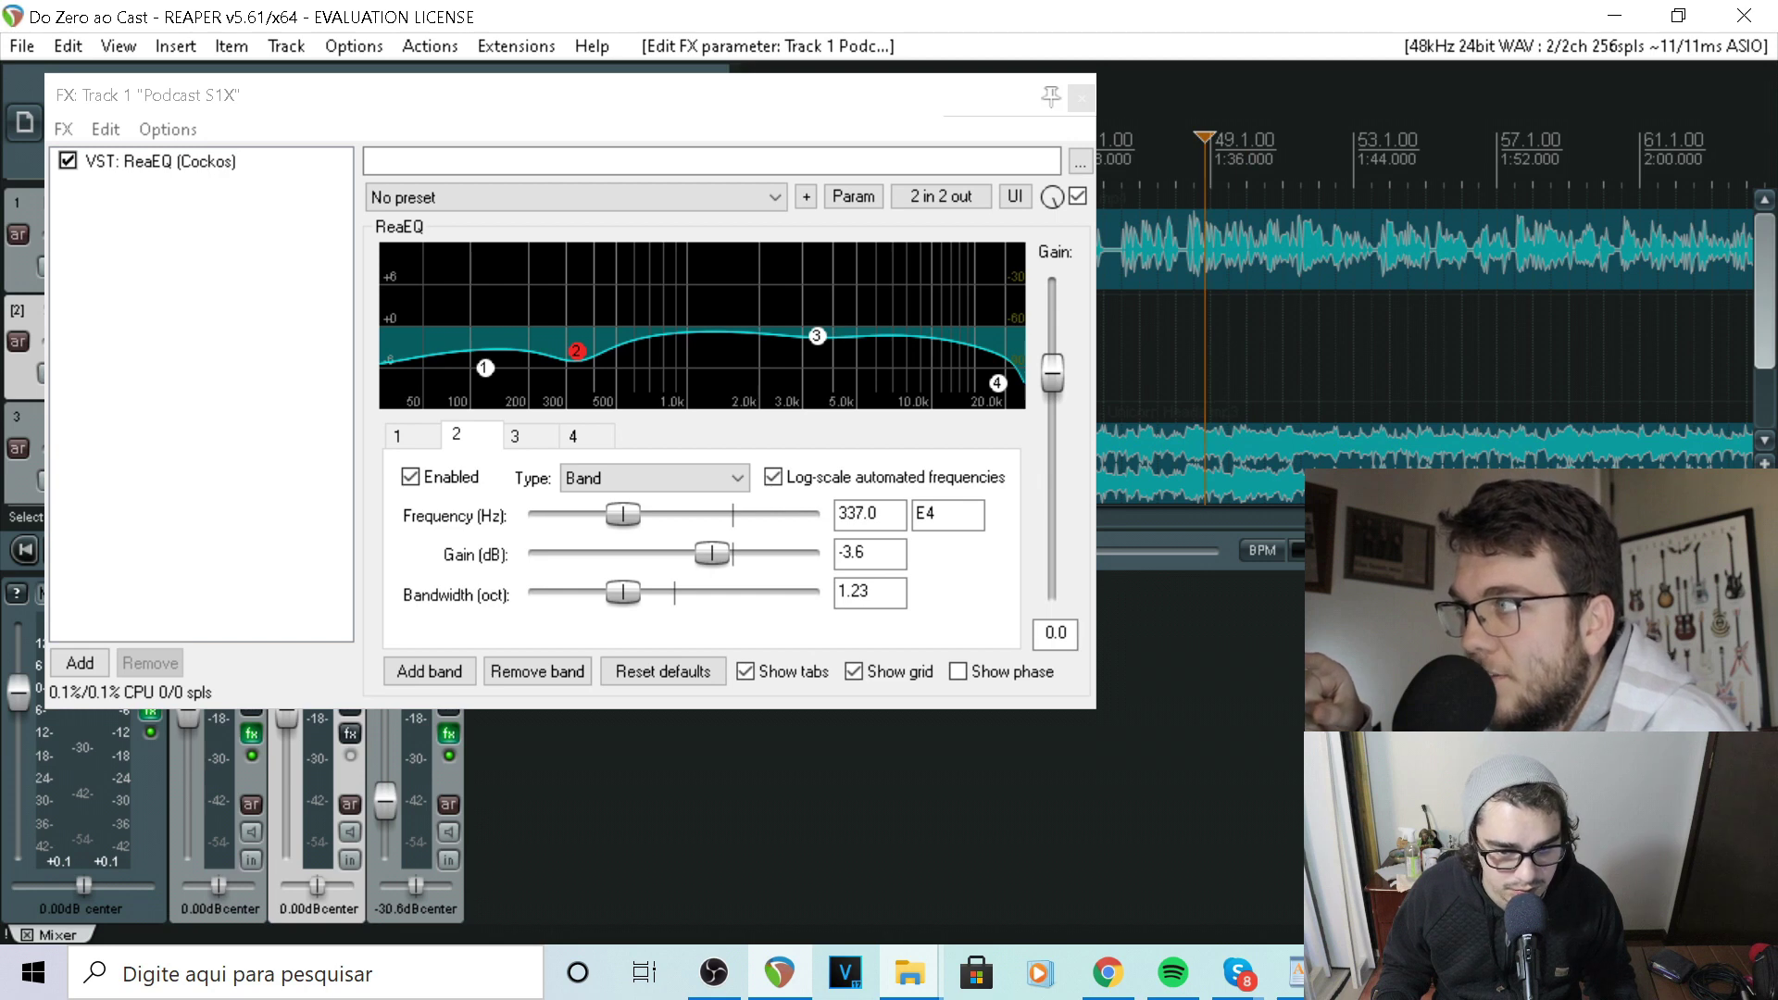
{"action": "key", "text": "space"}
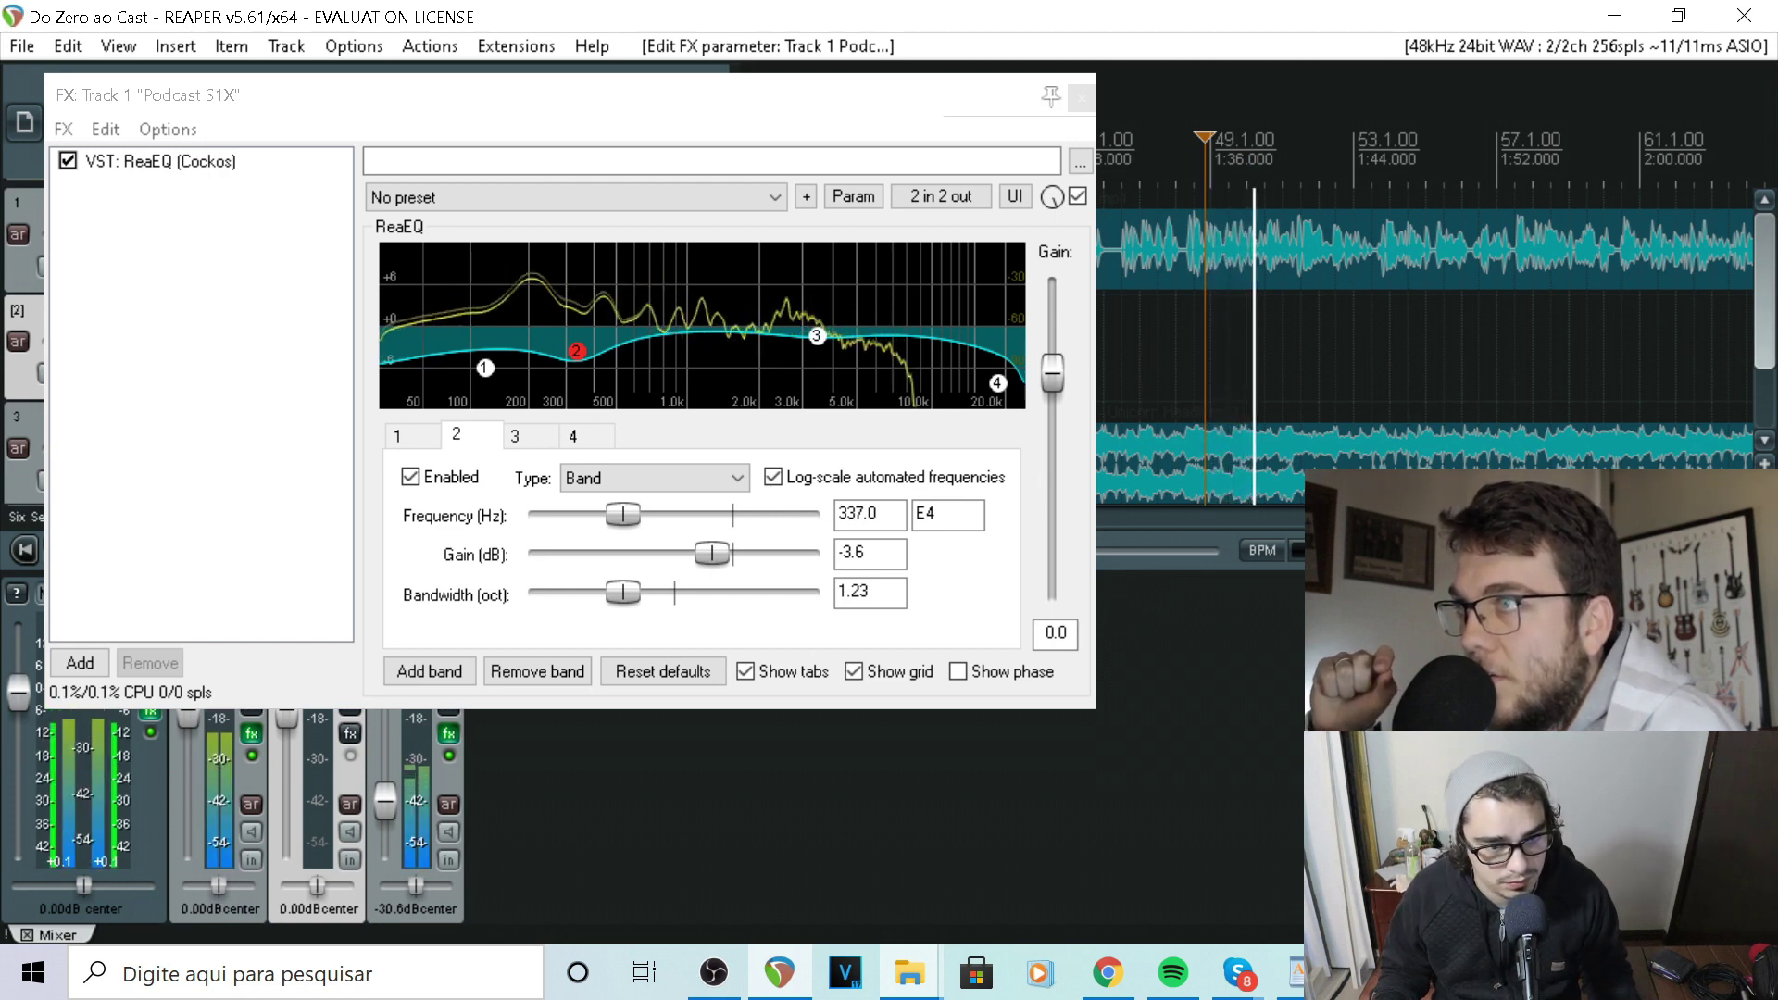
{"action": "key", "text": "space"}
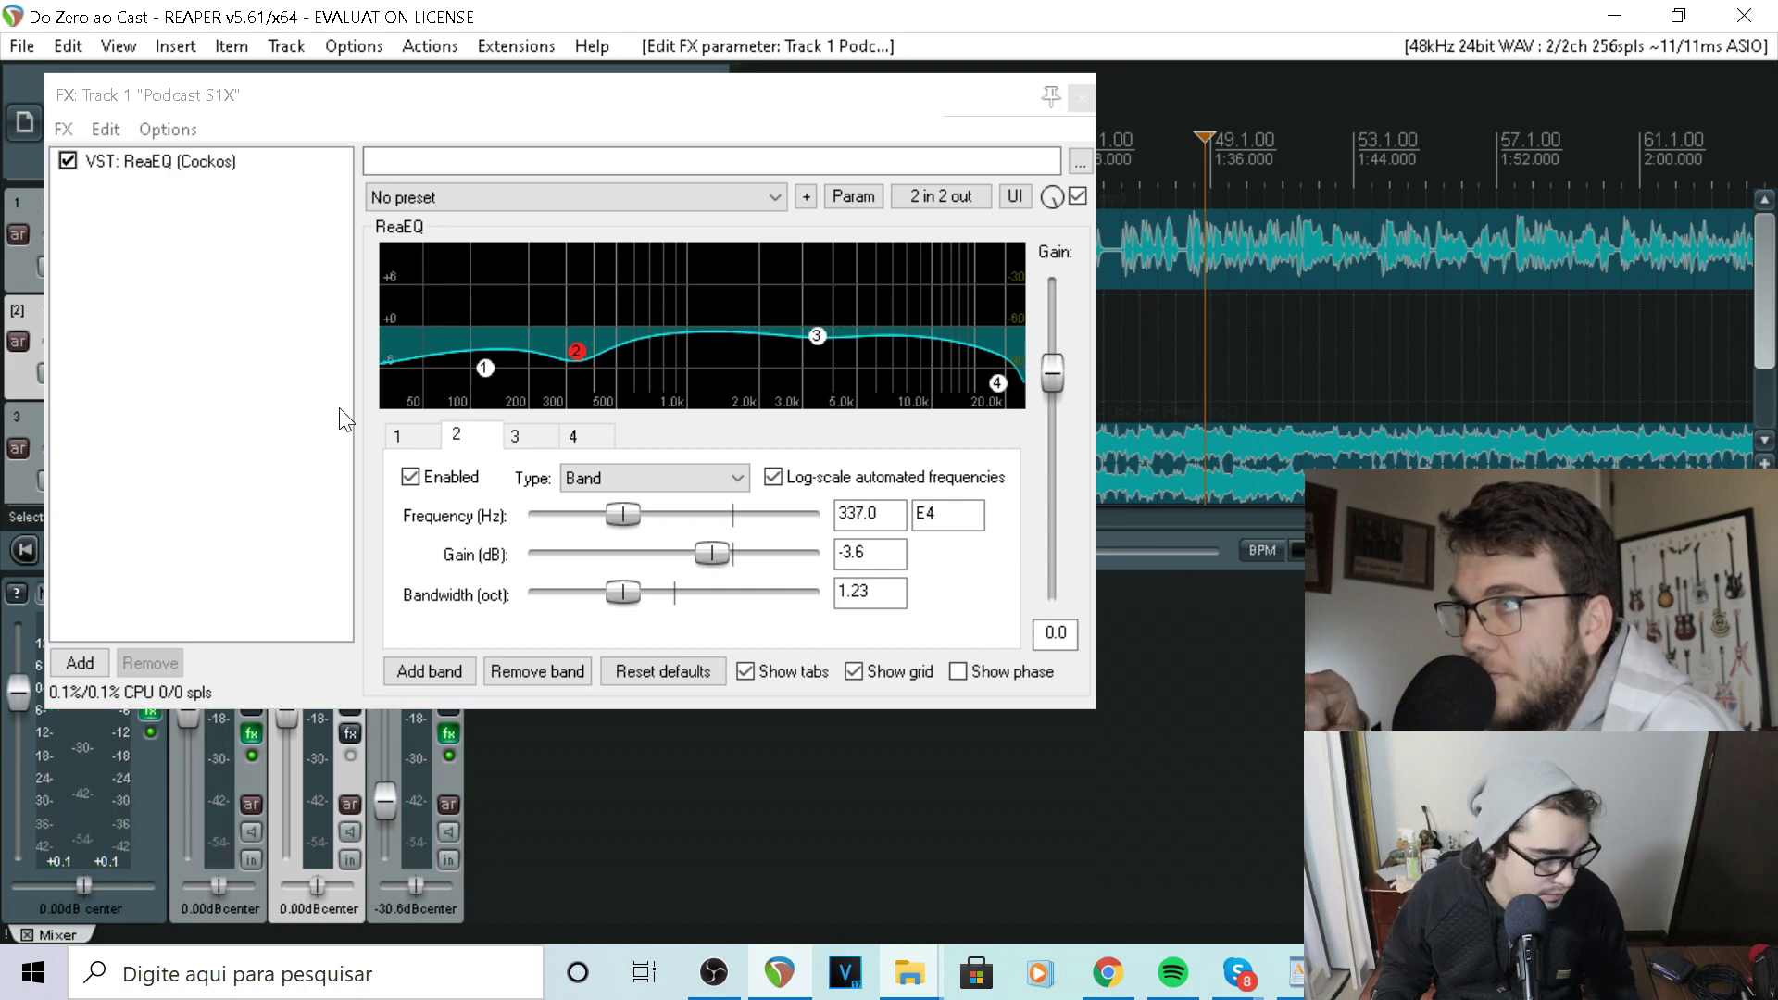
{"action": "key", "text": "minus"}
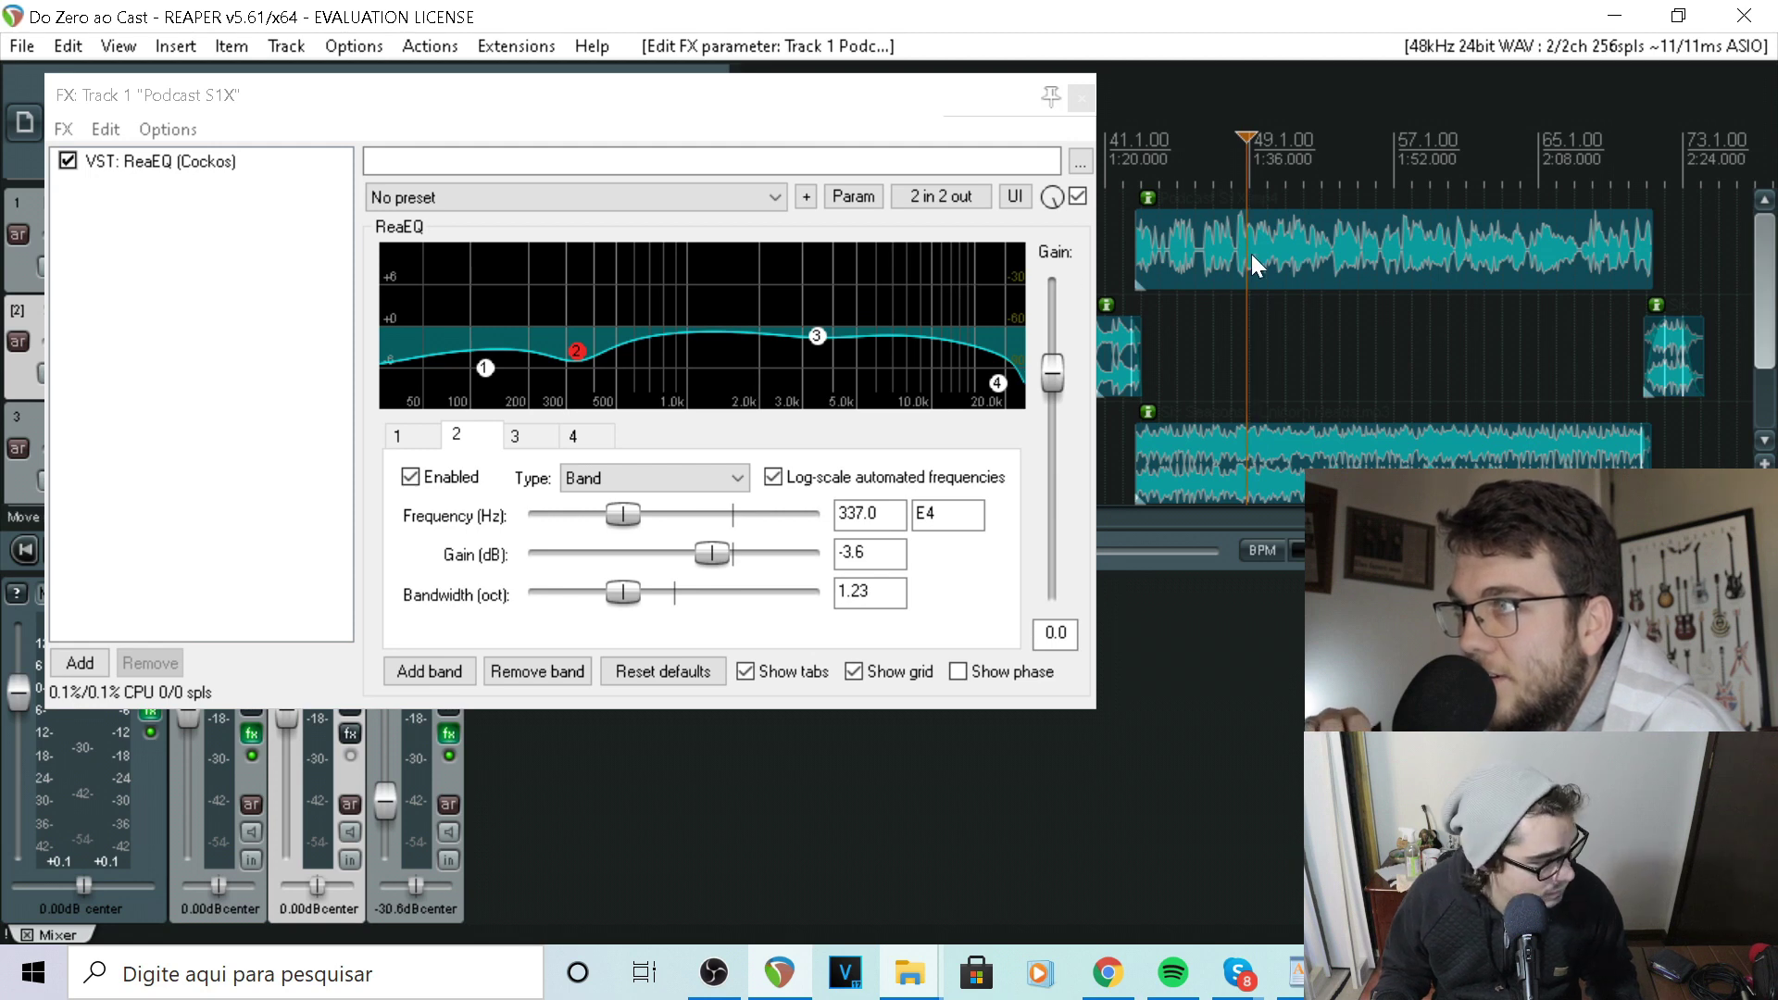
{"action": "key", "text": "space"}
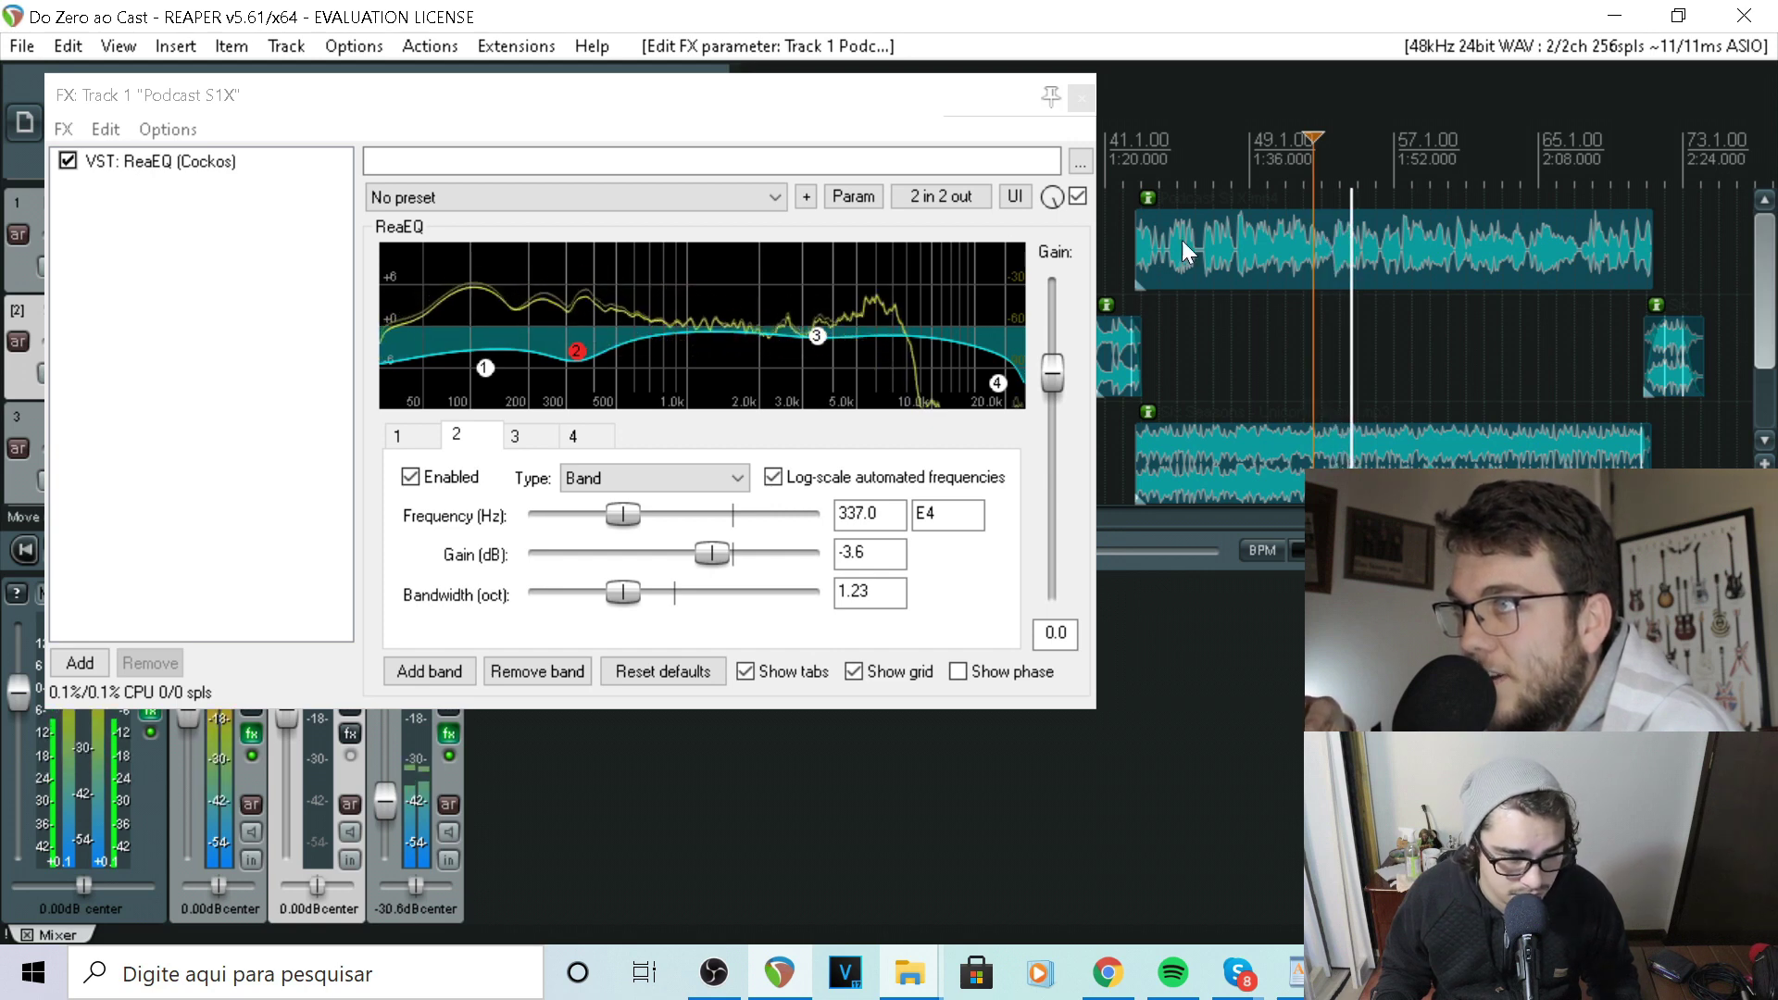
{"action": "key", "text": "space"}
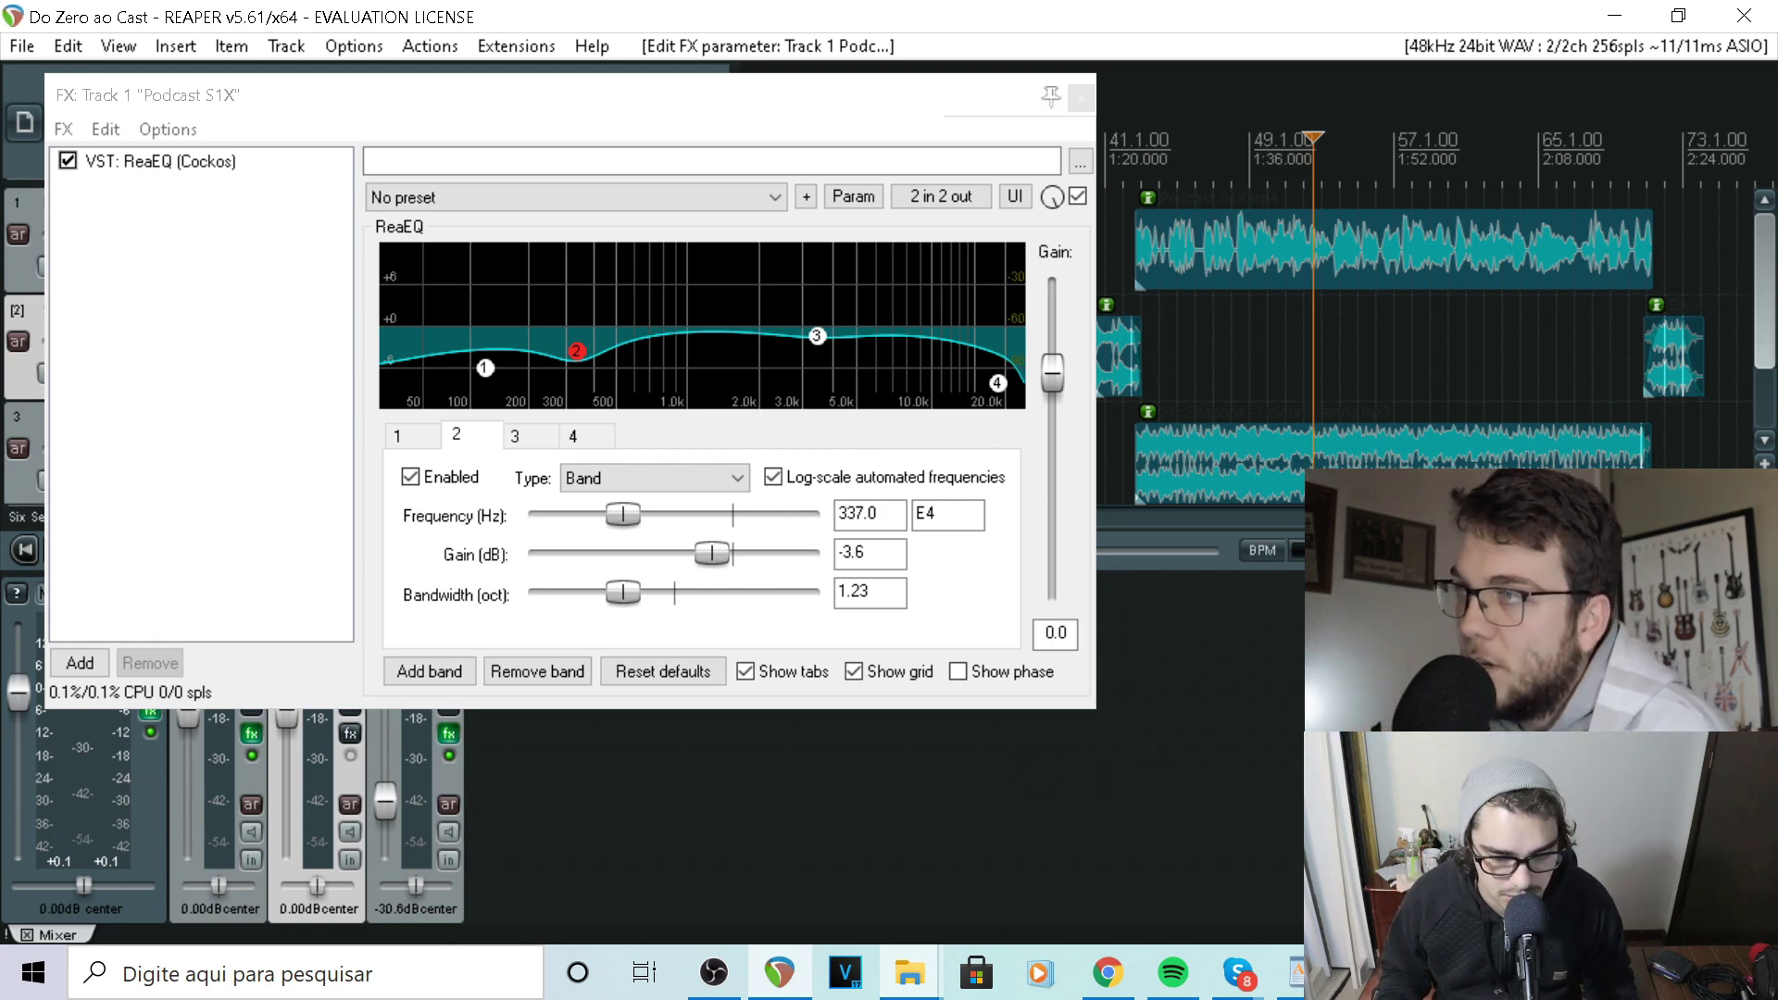
{"action": "mouse_move", "coordinate": [1298, 977]}
{"action": "mouse_move", "coordinate": [700, 978]}
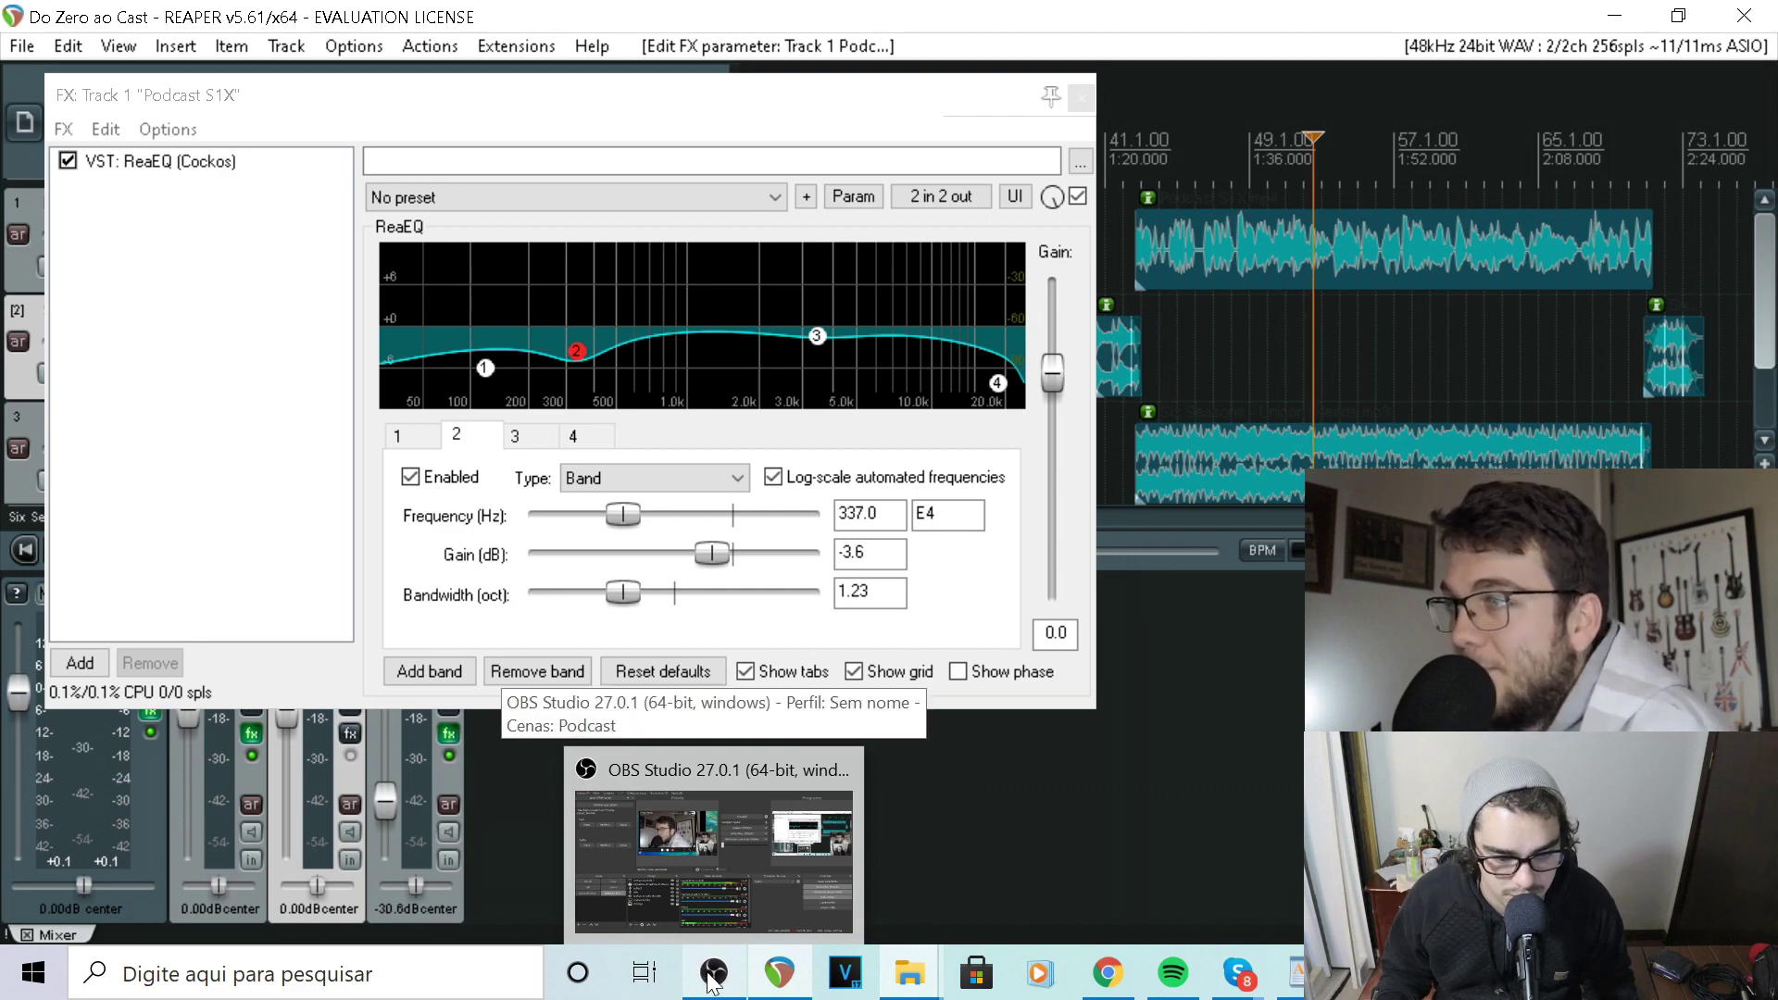
{"action": "left_click", "coordinate": [702, 977]}
{"action": "left_click", "coordinate": [709, 980]}
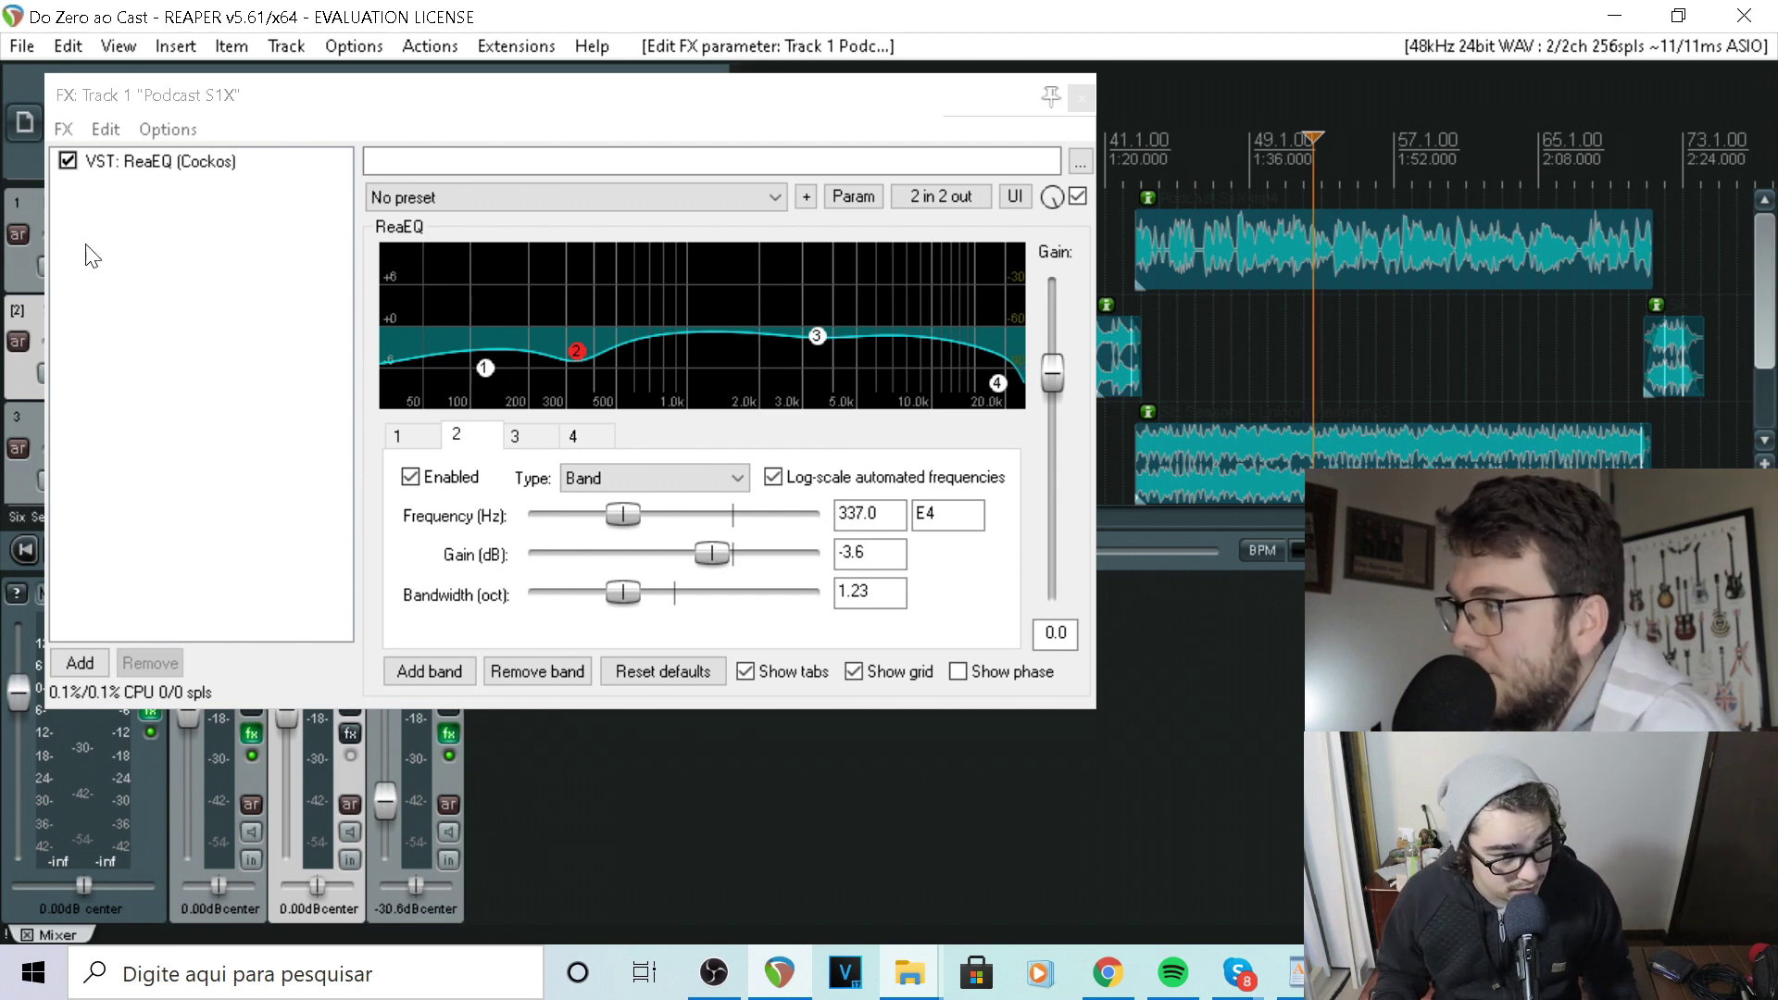
Add the ReaComp (Cockos) compressor to the Podcast S1X track, filtering the plugins by "comp"
{"action": "double_click", "coordinate": [225, 303]}
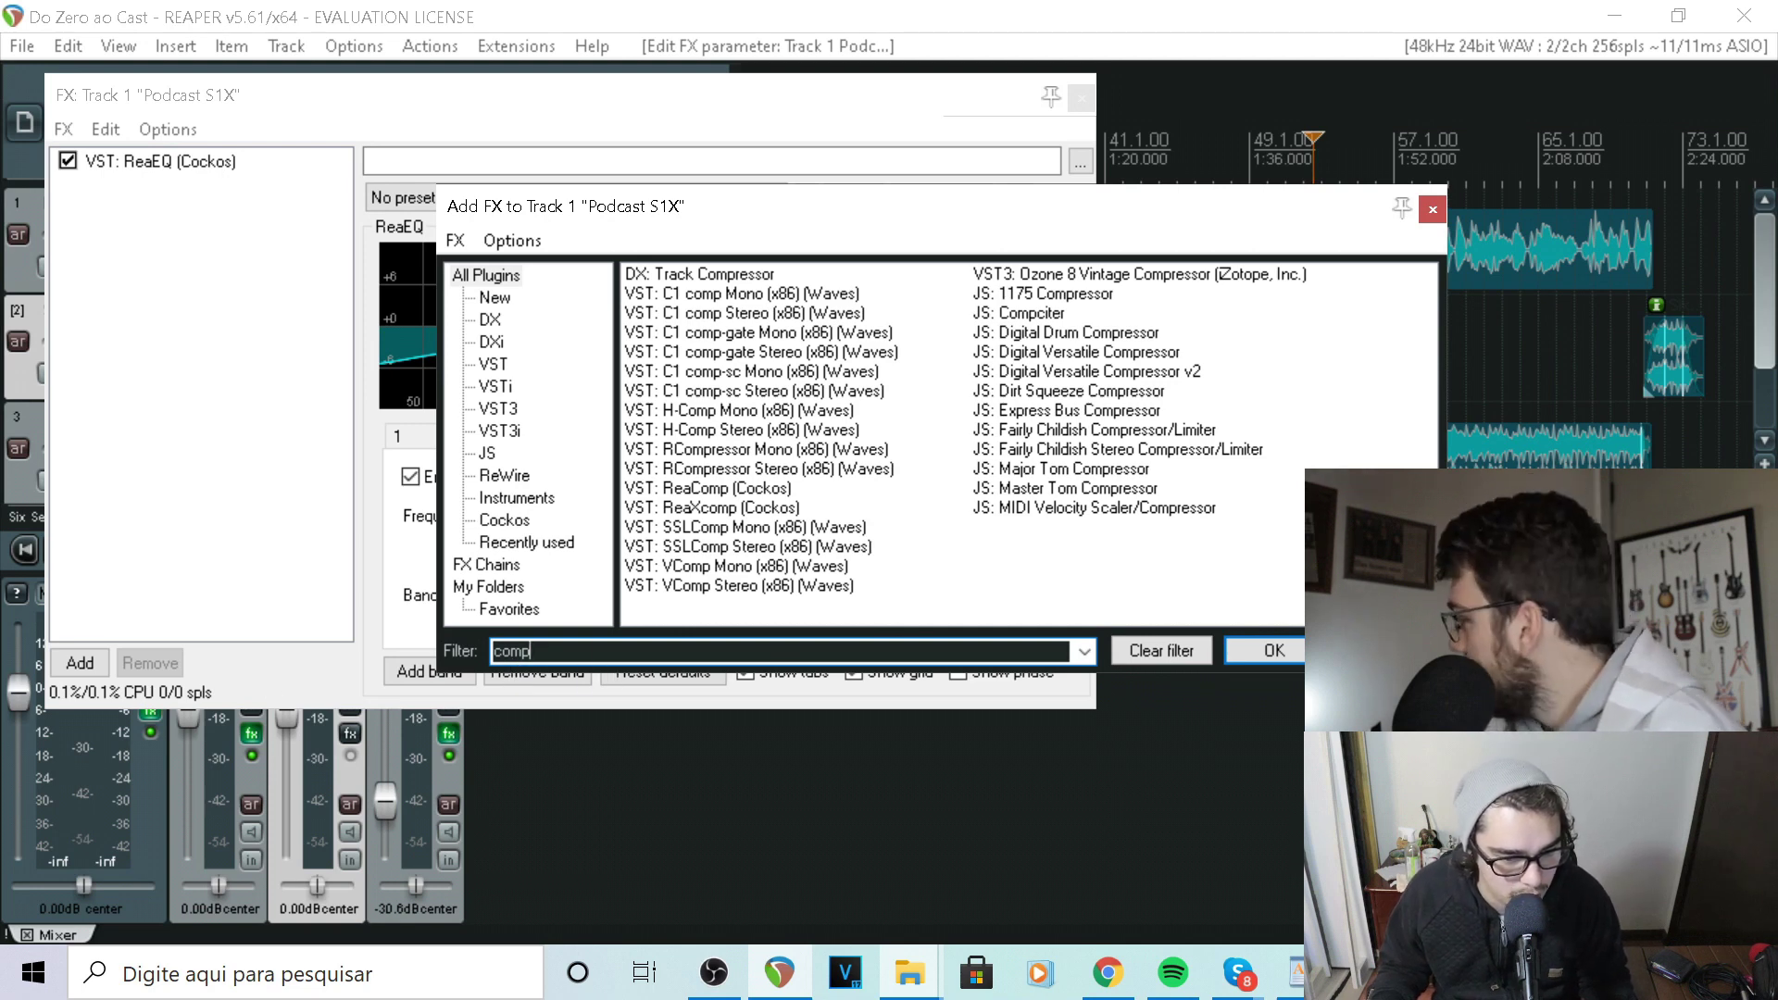
{"action": "double_click", "coordinate": [758, 491]}
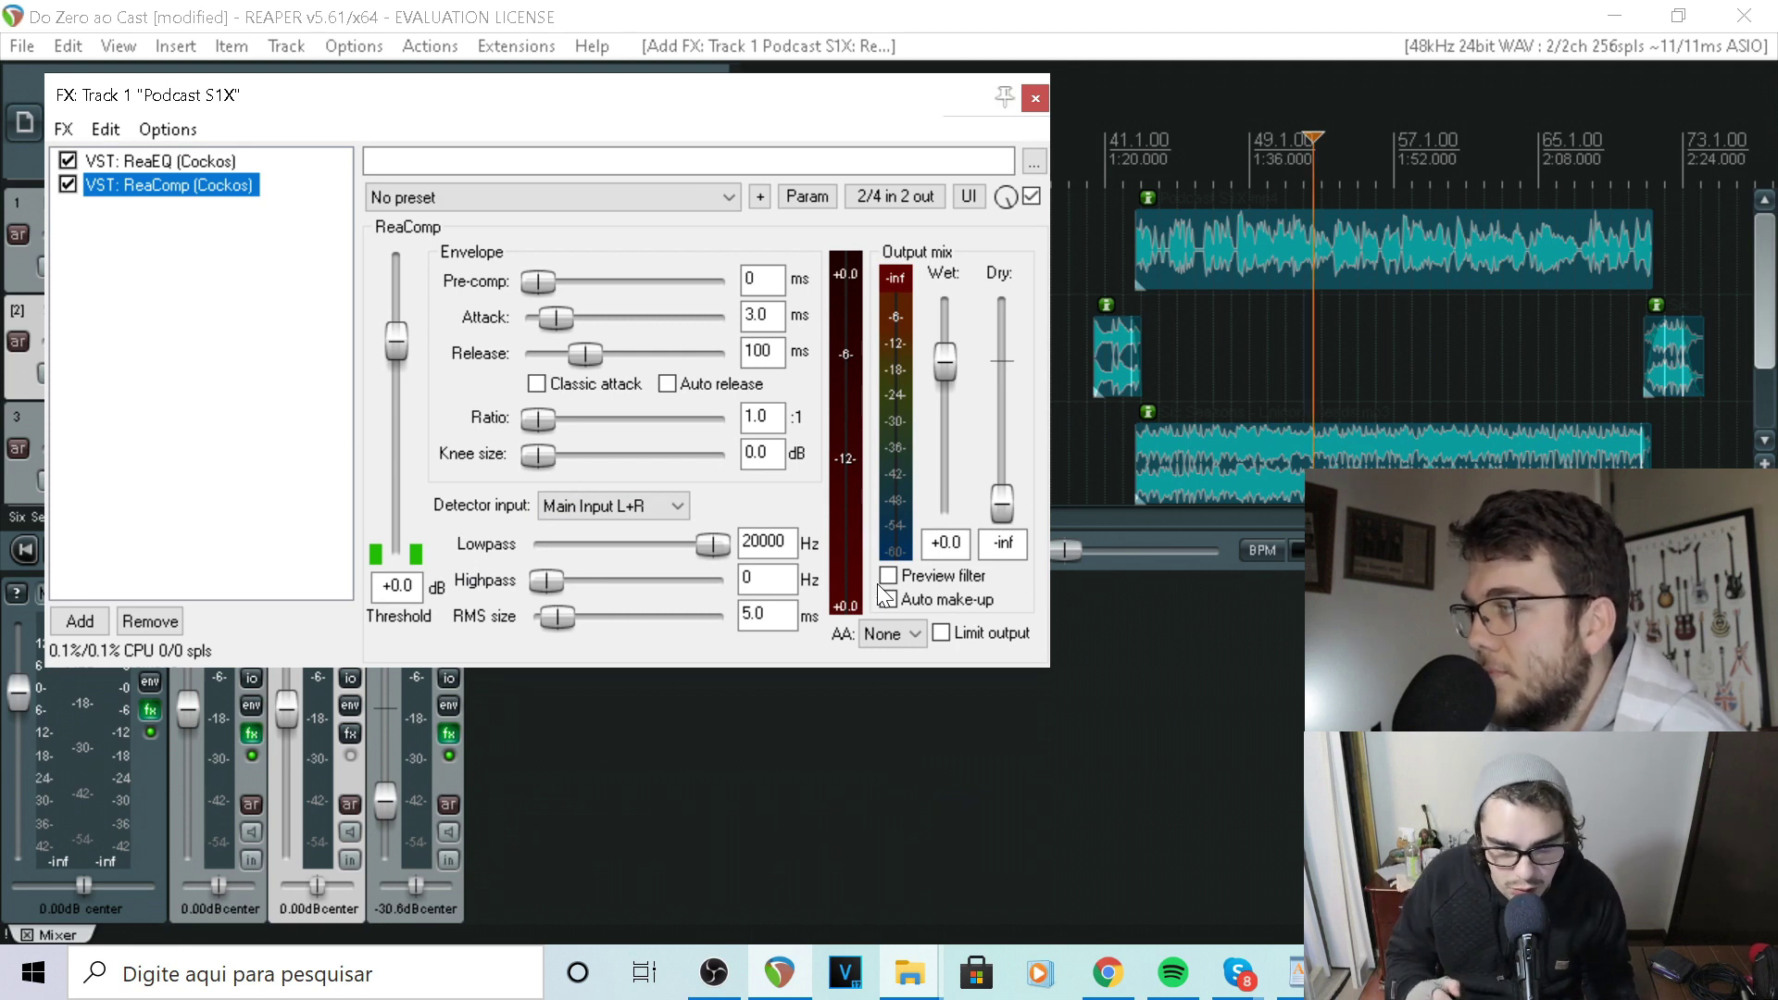
{"action": "key", "text": "minus"}
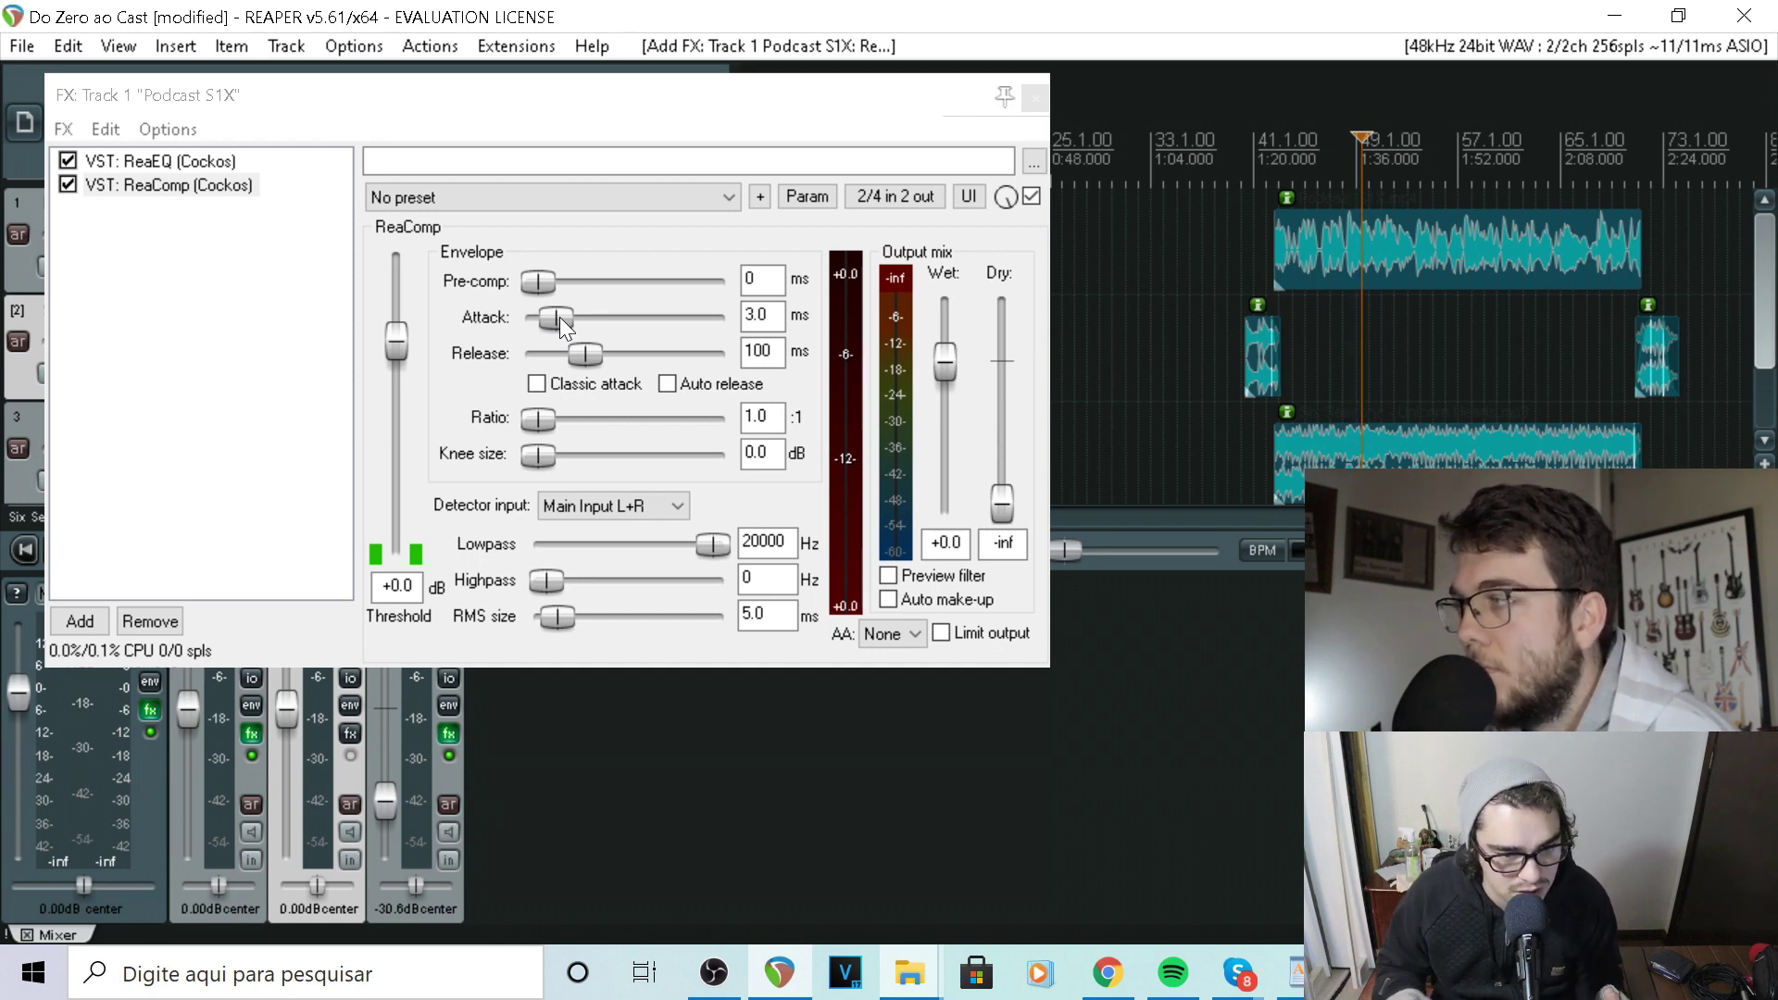
Set the voice compressor's ratio to about 4.6:1 and its knee size to about 3.4 dB
{"action": "left_click", "coordinate": [783, 317]}
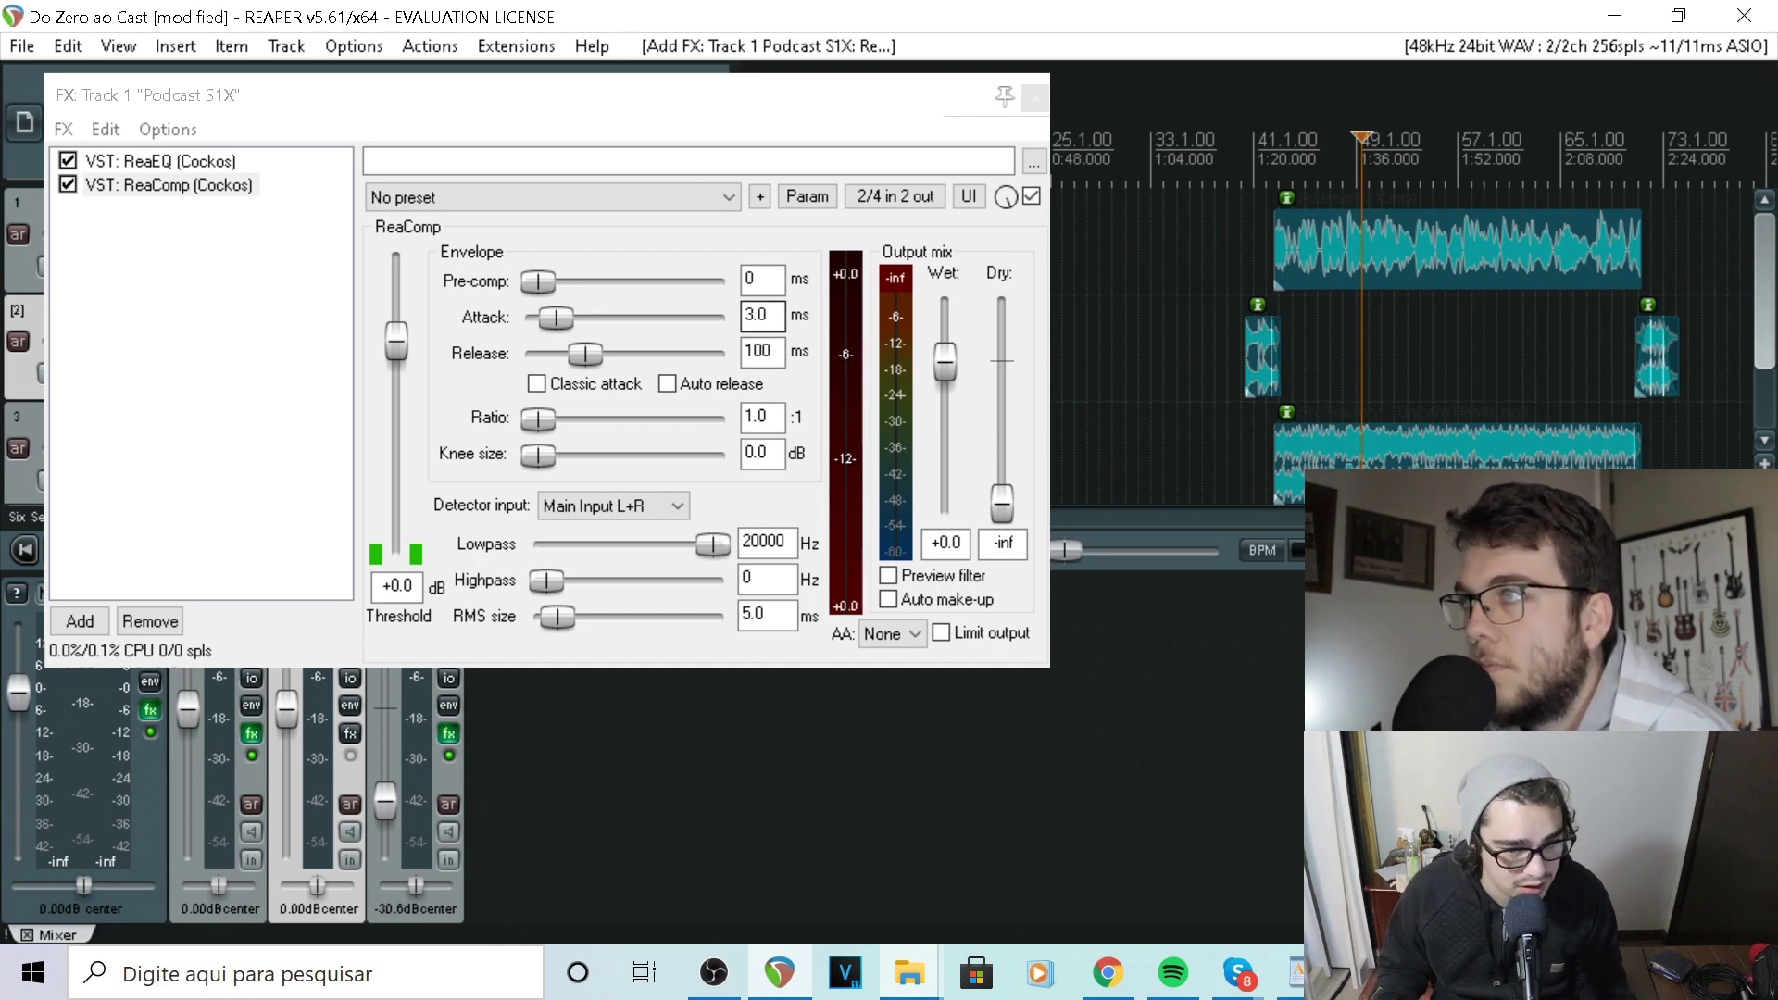
{"action": "left_click_drag", "start_coordinate": [555, 314], "coordinate": [611, 321]}
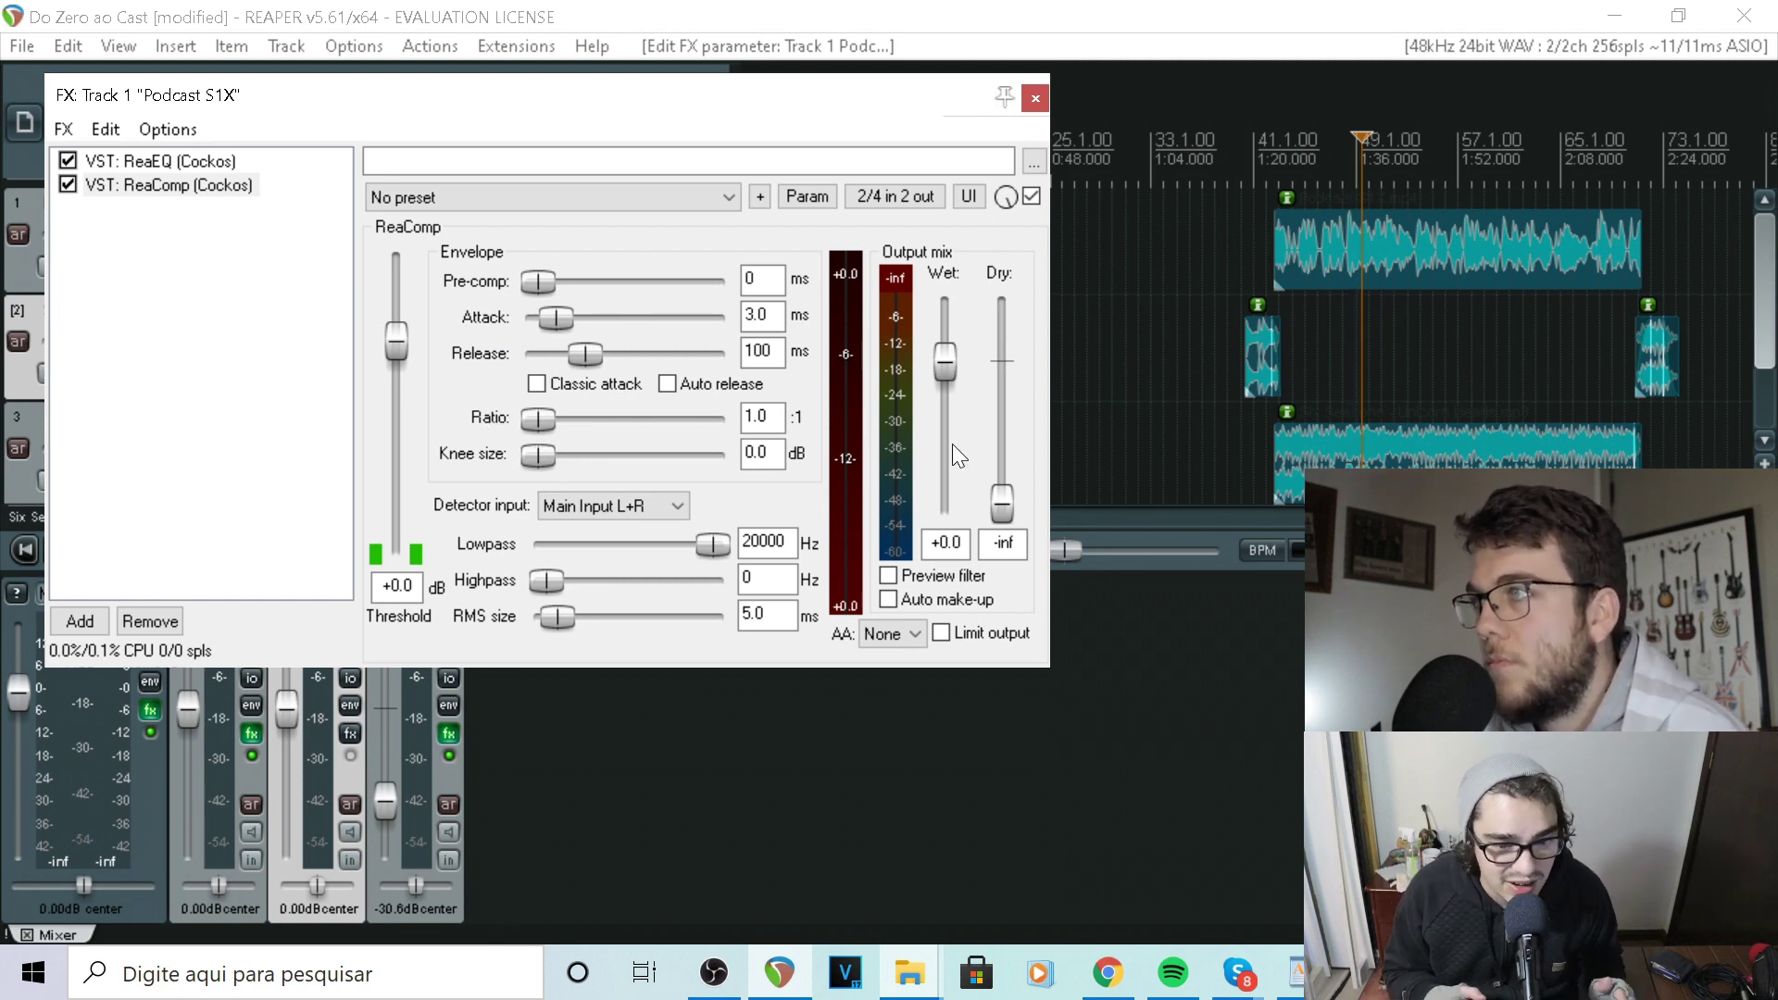
{"action": "left_click", "coordinate": [746, 417]}
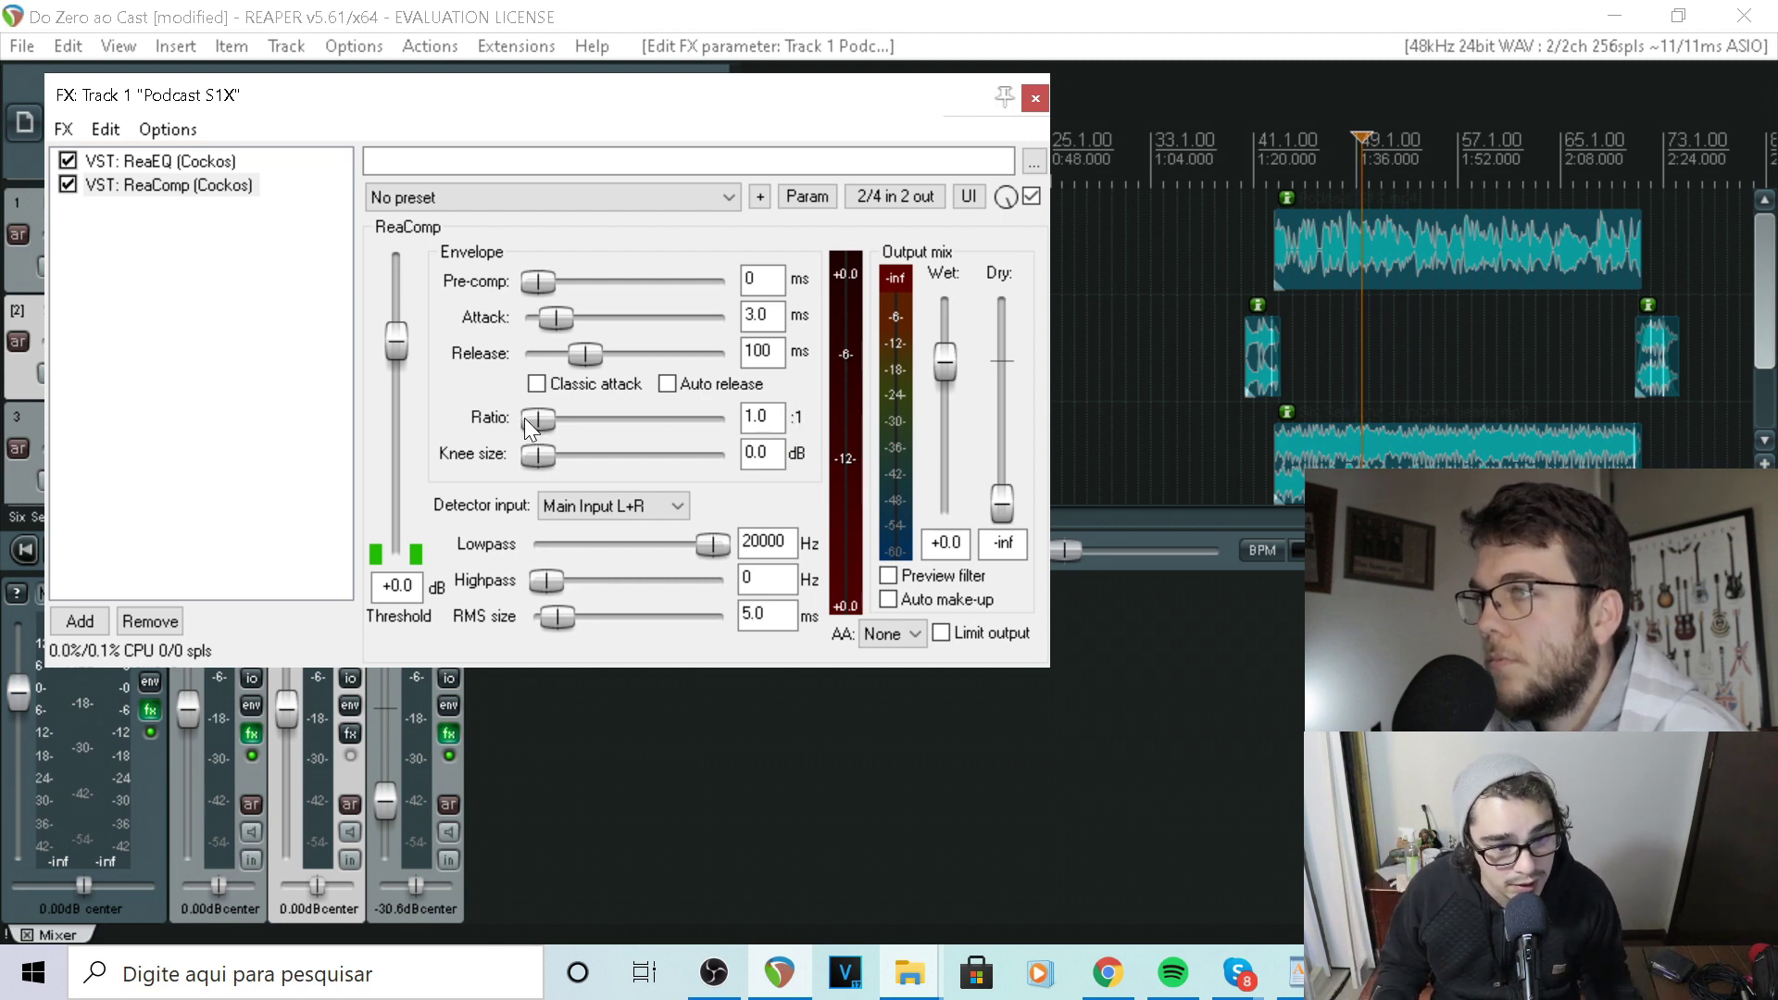
{"action": "left_click_drag", "start_coordinate": [546, 420], "coordinate": [579, 430]}
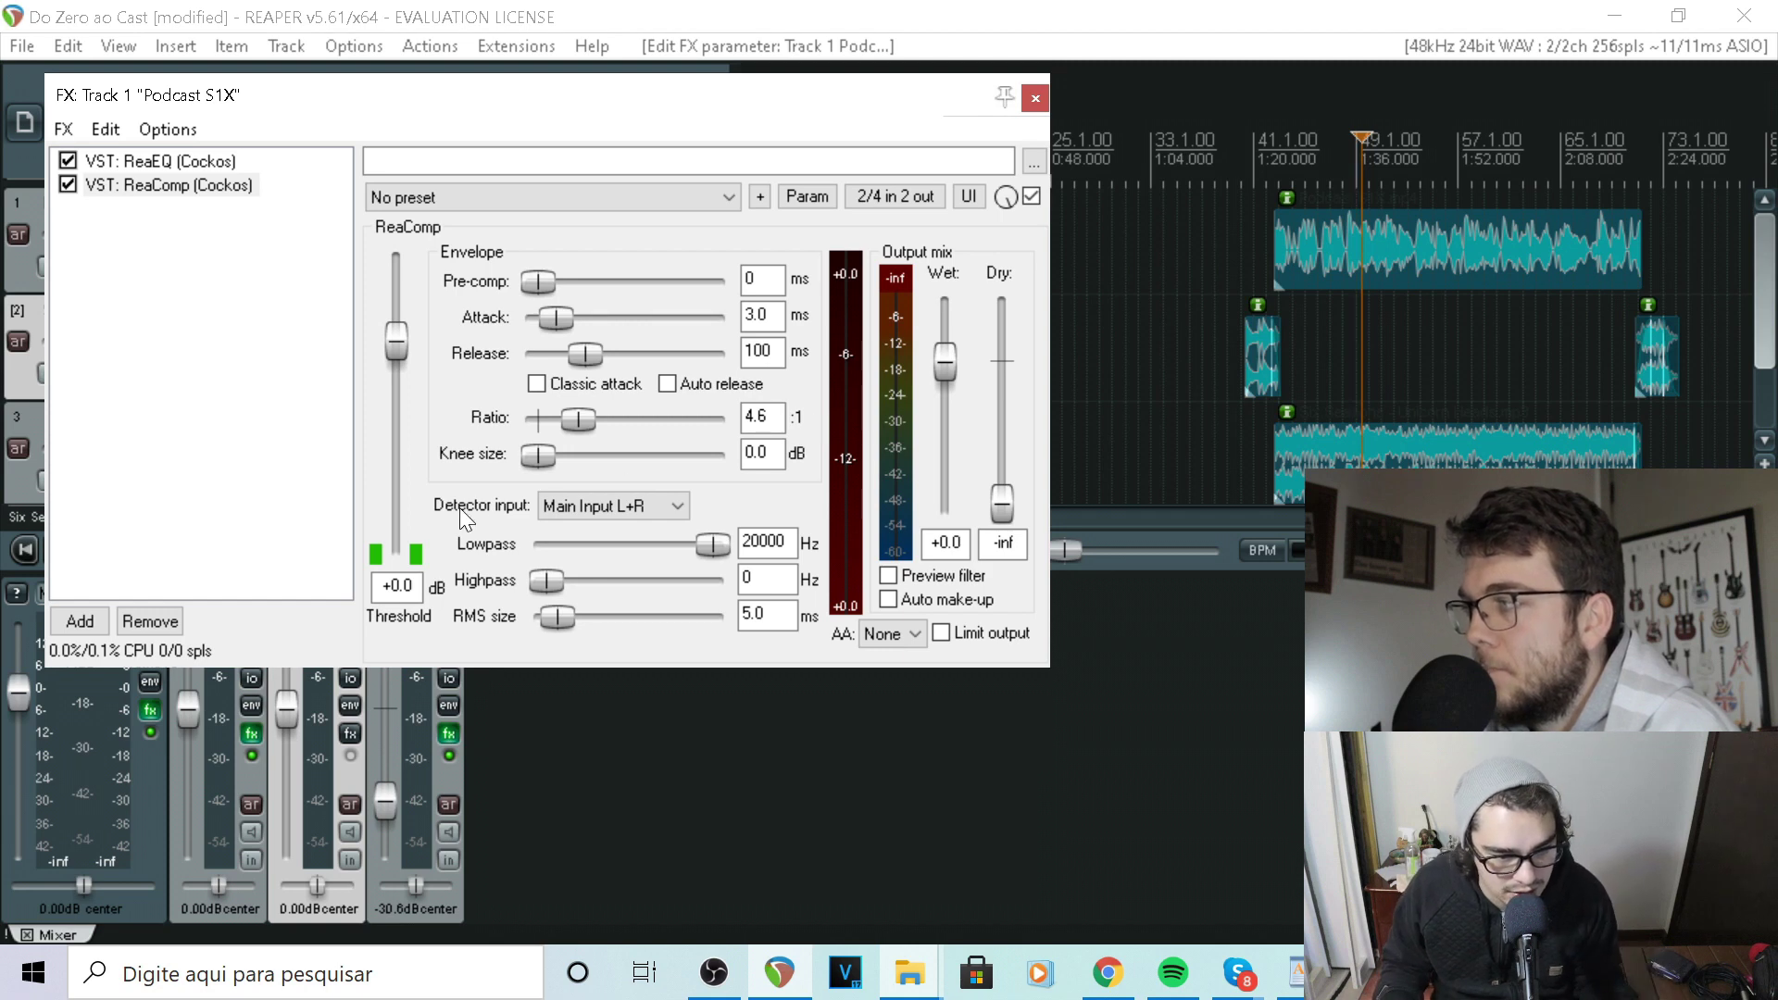
{"action": "mouse_move", "coordinate": [539, 450]}
{"action": "left_mouse_down"}
{"action": "mouse_move", "coordinate": [685, 459]}
{"action": "mouse_move", "coordinate": [575, 444]}
{"action": "mouse_move", "coordinate": [646, 459]}
{"action": "mouse_move", "coordinate": [492, 464]}
{"action": "mouse_move", "coordinate": [513, 448]}
{"action": "left_mouse_up"}
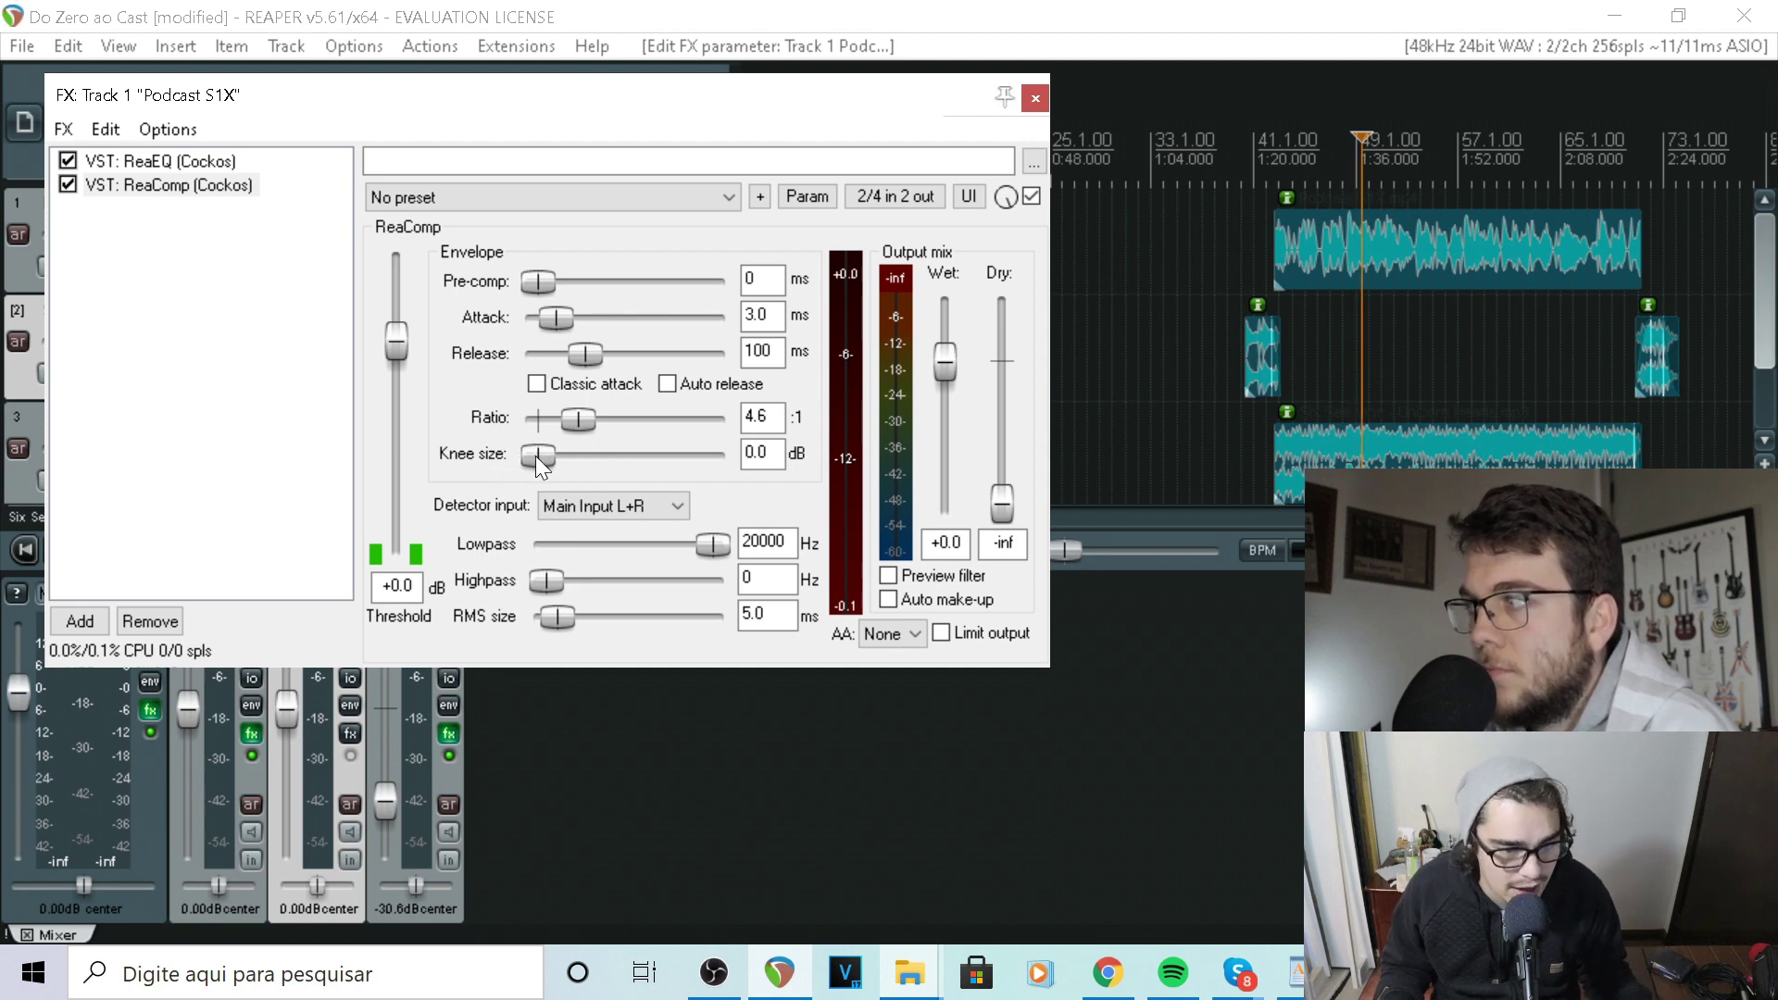
{"action": "left_click_drag", "start_coordinate": [539, 458], "coordinate": [558, 459]}
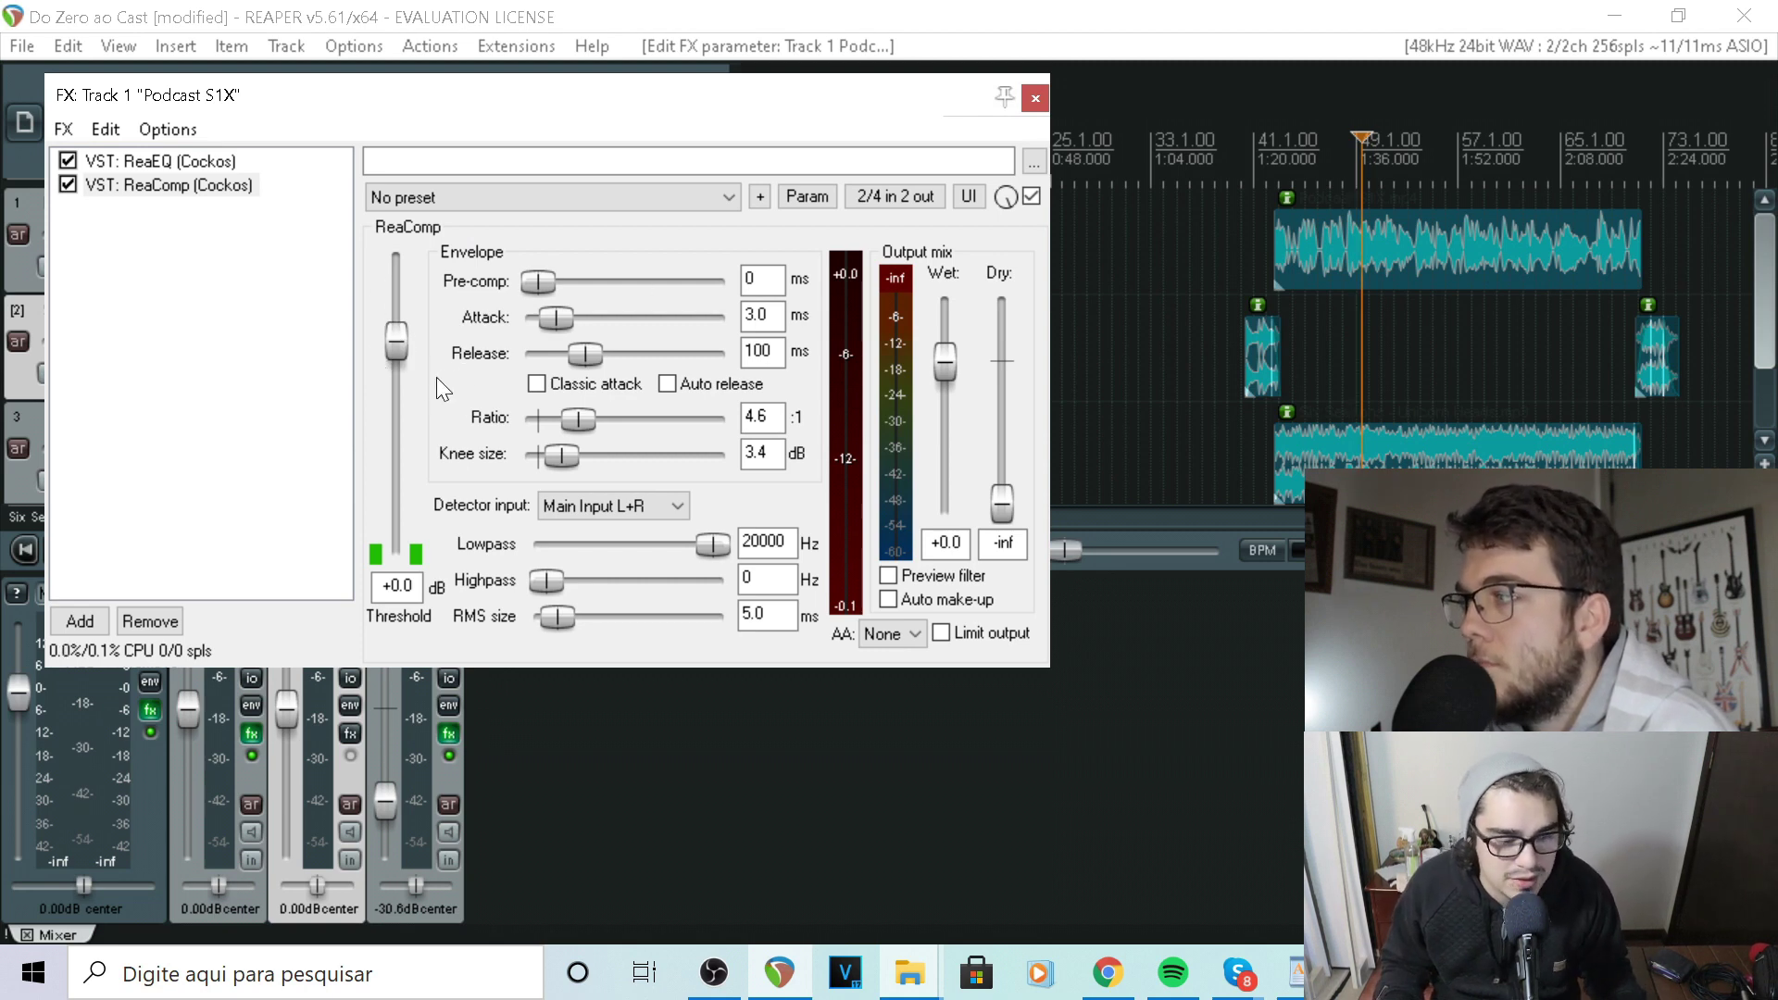
Lower the voice compressor's threshold to about -18.1 dB, fine-tuning it while the project plays
{"action": "scroll", "coordinate": [1389, 324], "scroll_direction": "up", "scroll_amount": 3}
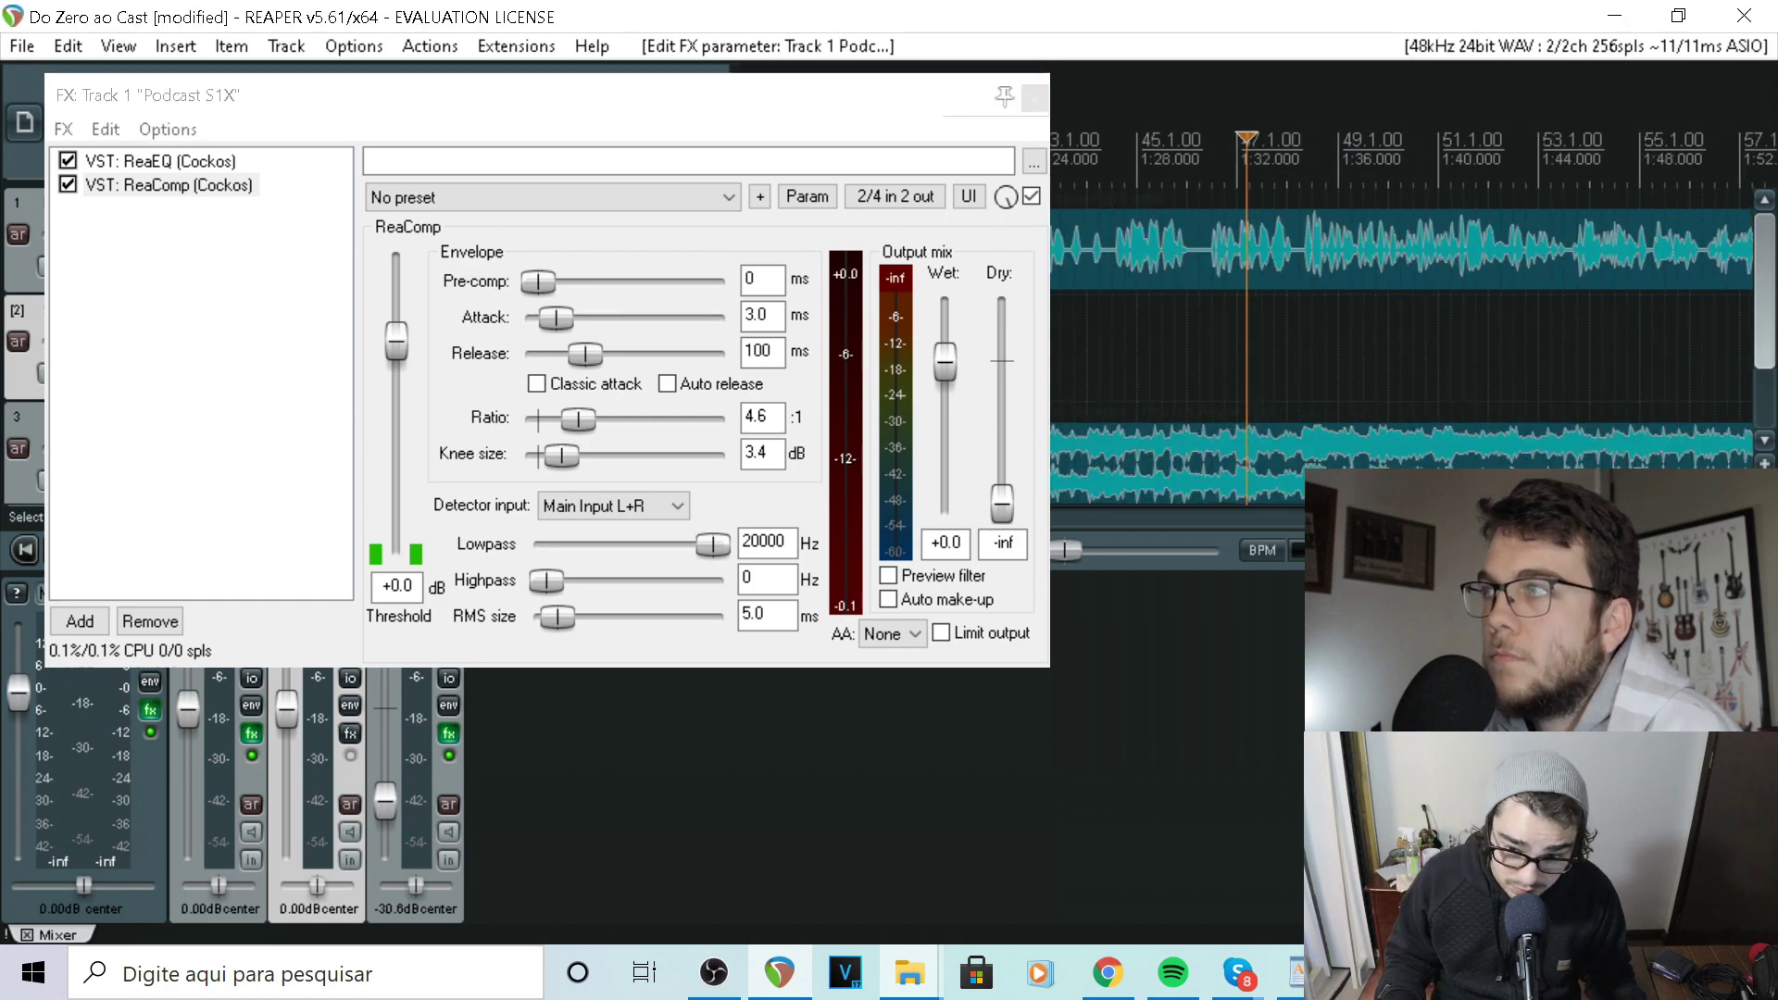
{"action": "scroll", "coordinate": [1389, 324], "scroll_direction": "down", "scroll_amount": 1}
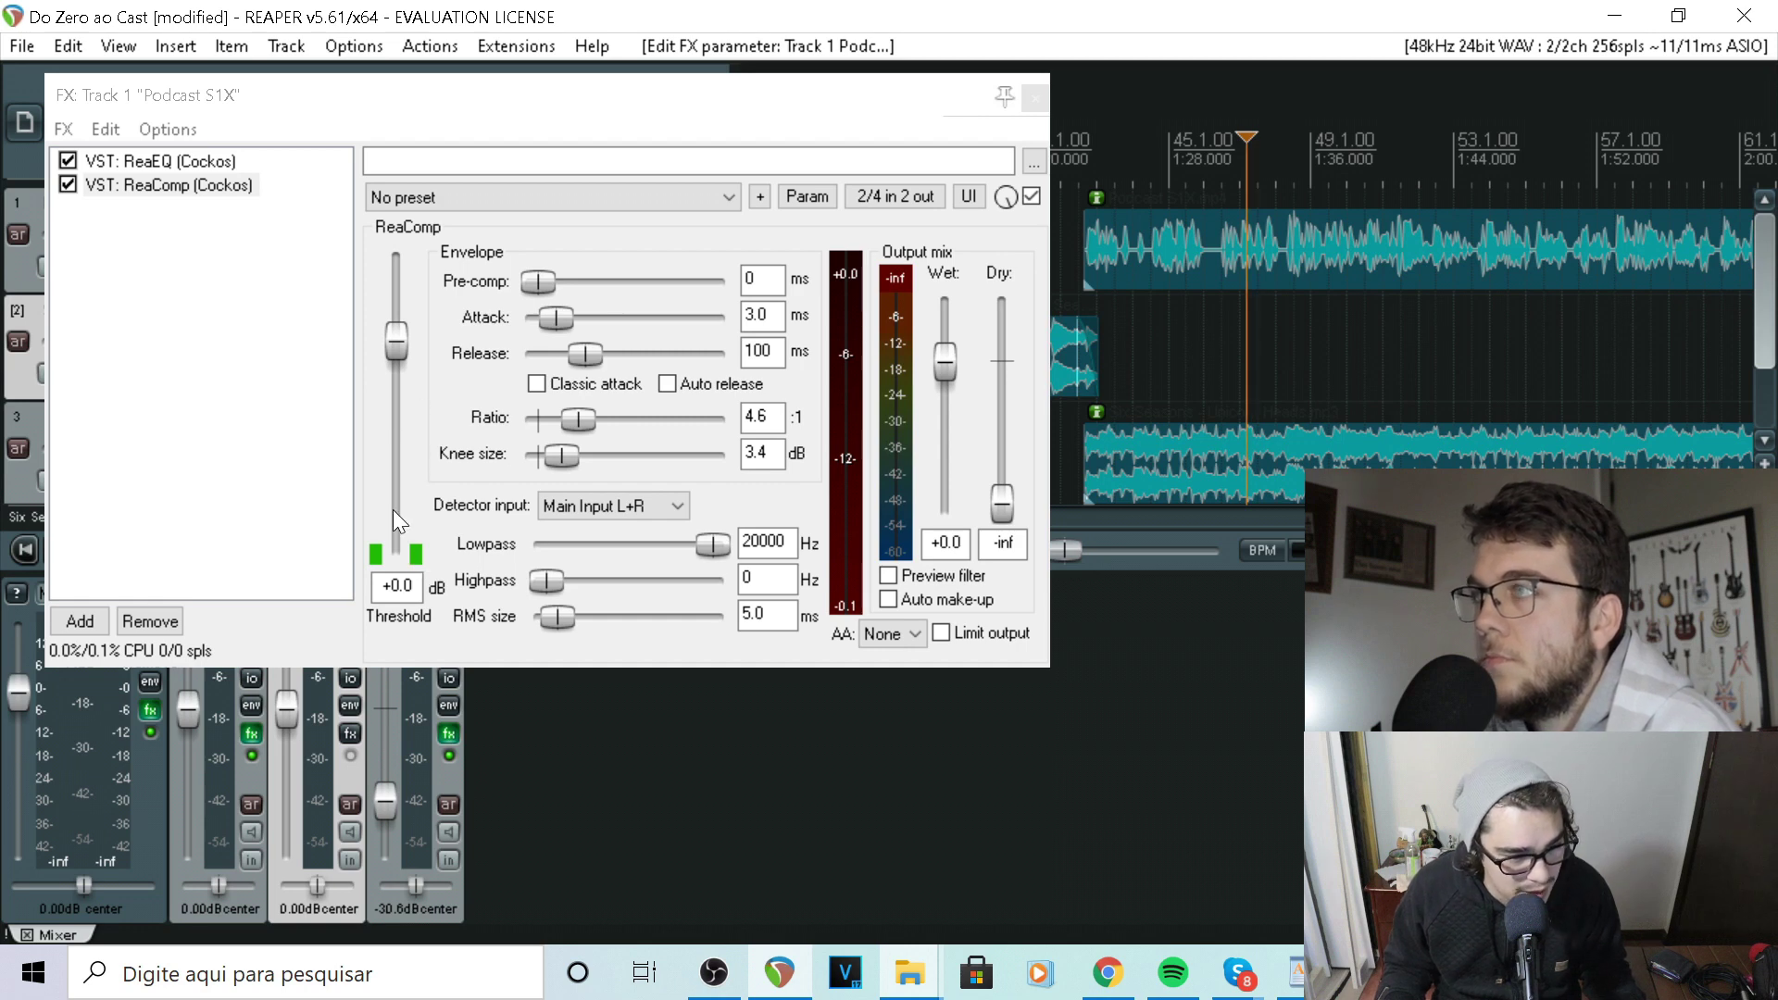
{"action": "left_click", "coordinate": [398, 342]}
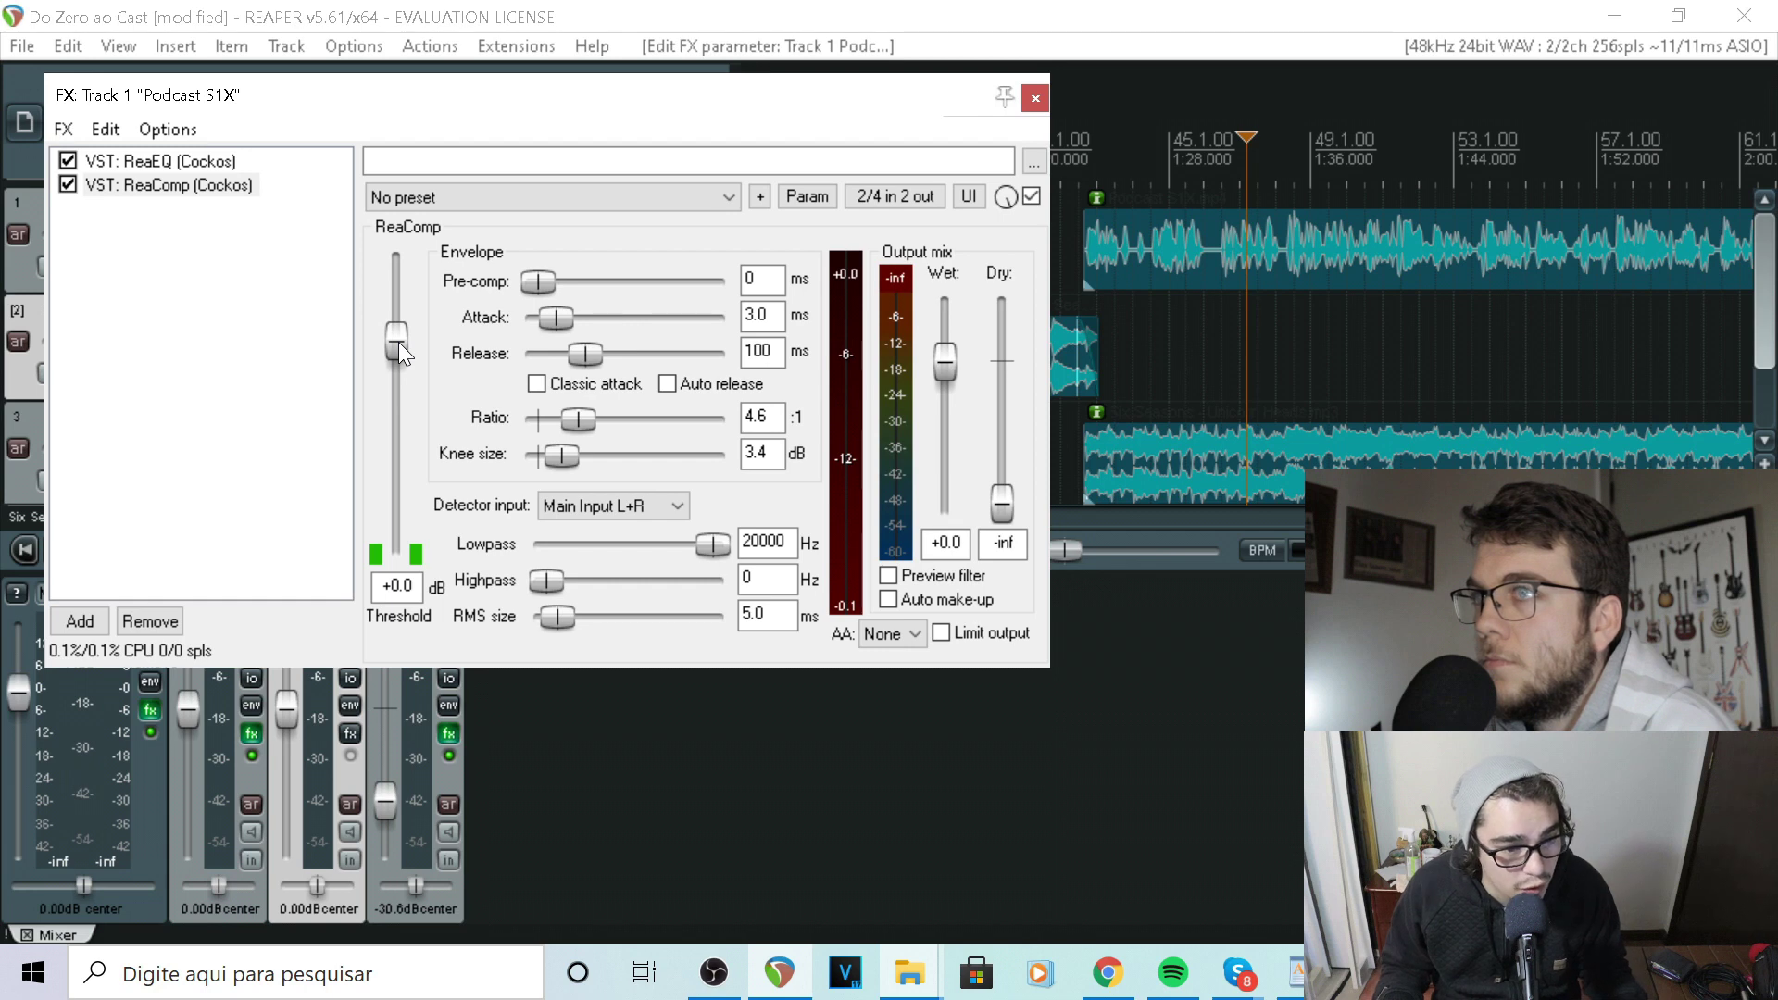
{"action": "left_click_drag", "start_coordinate": [398, 346], "coordinate": [396, 425]}
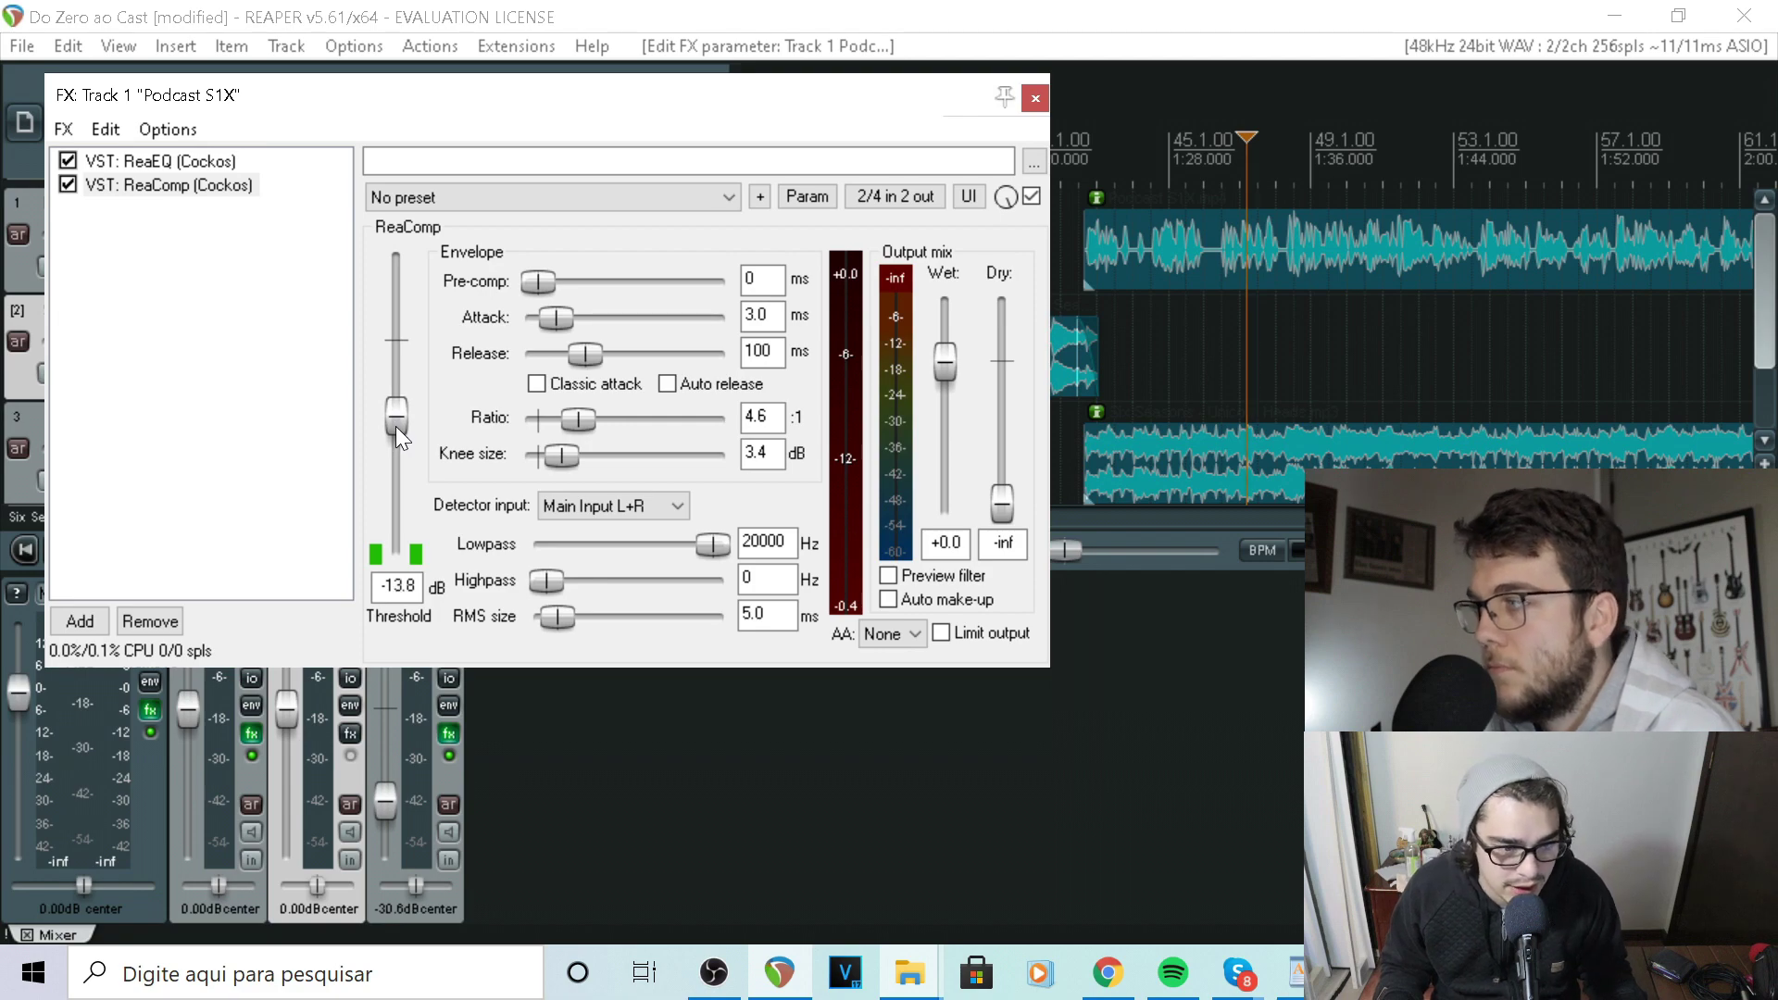
{"action": "key", "text": "minus"}
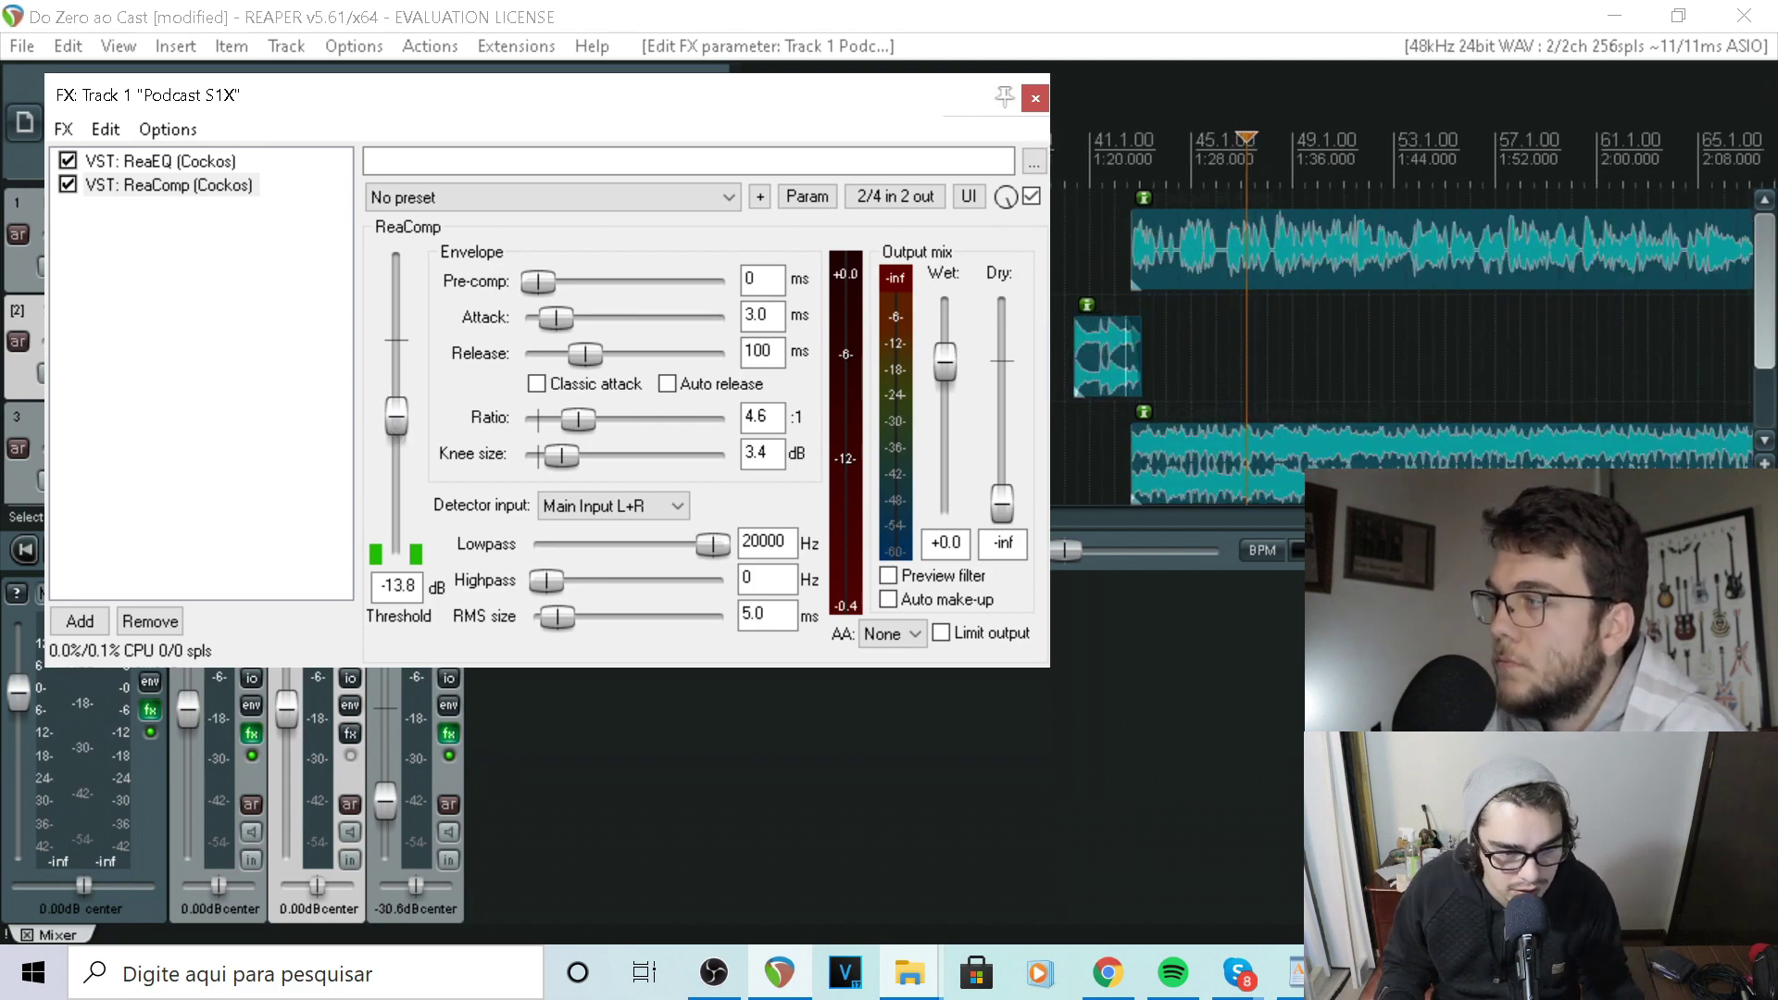
{"action": "key", "text": "plus"}
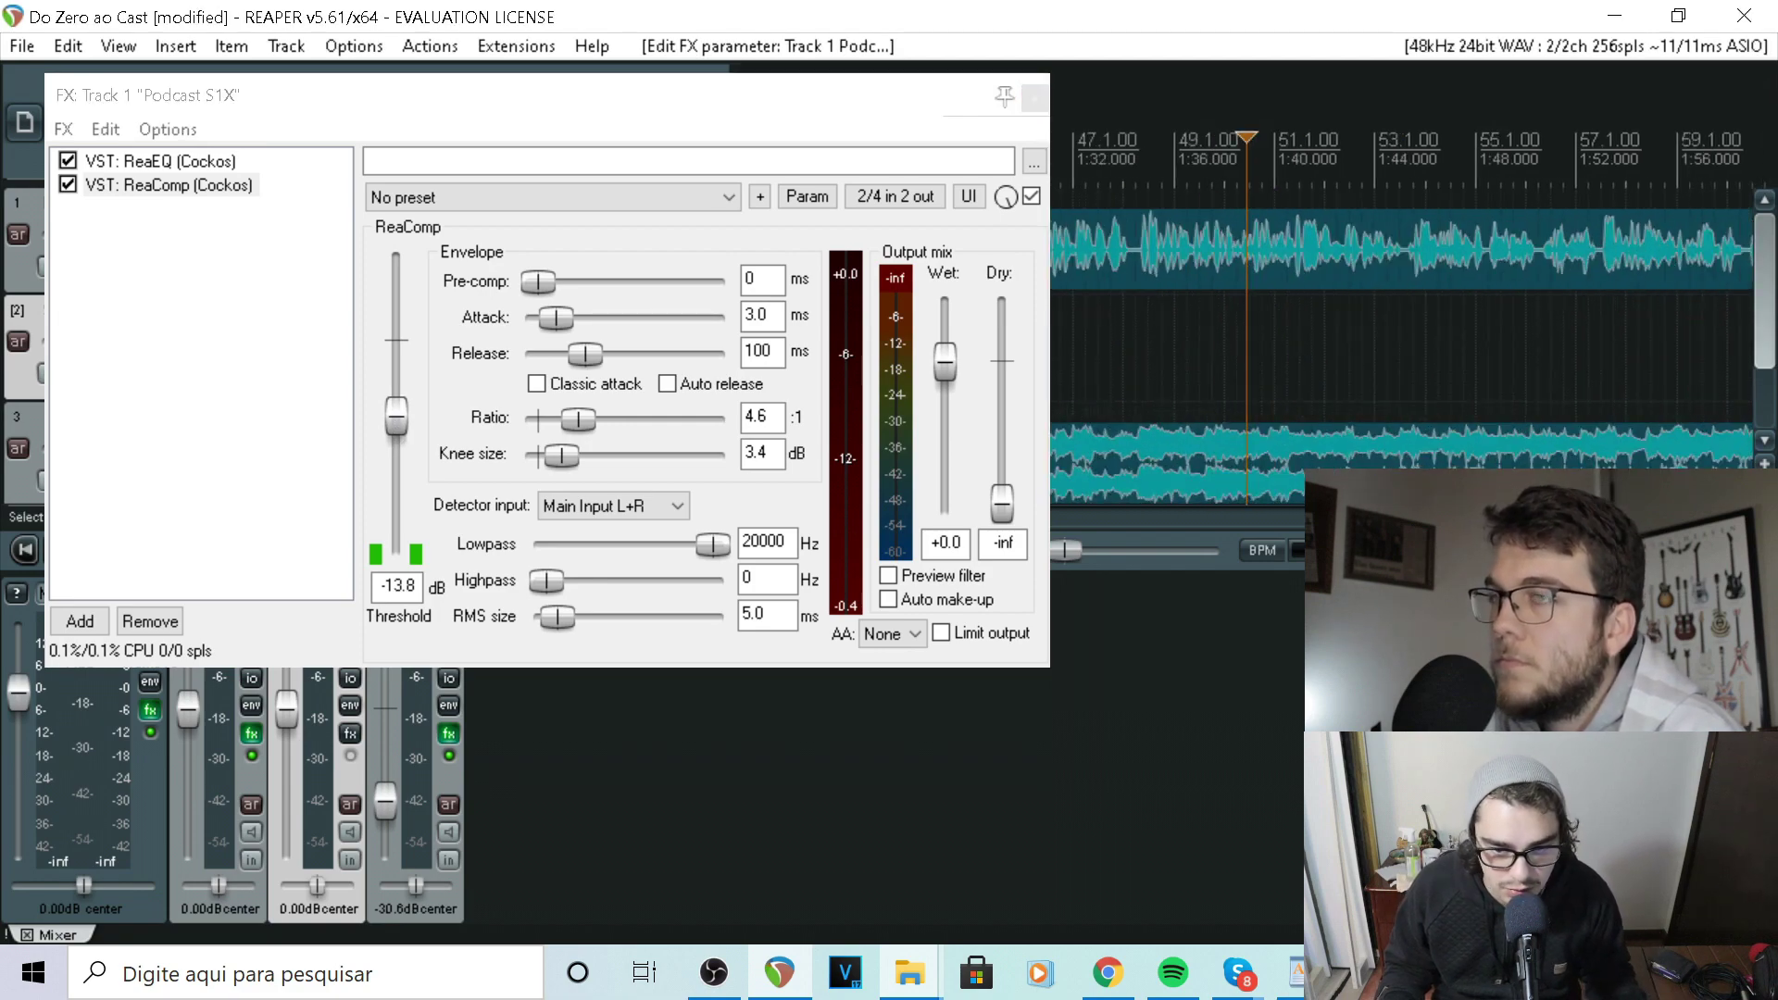
{"action": "key", "text": "space"}
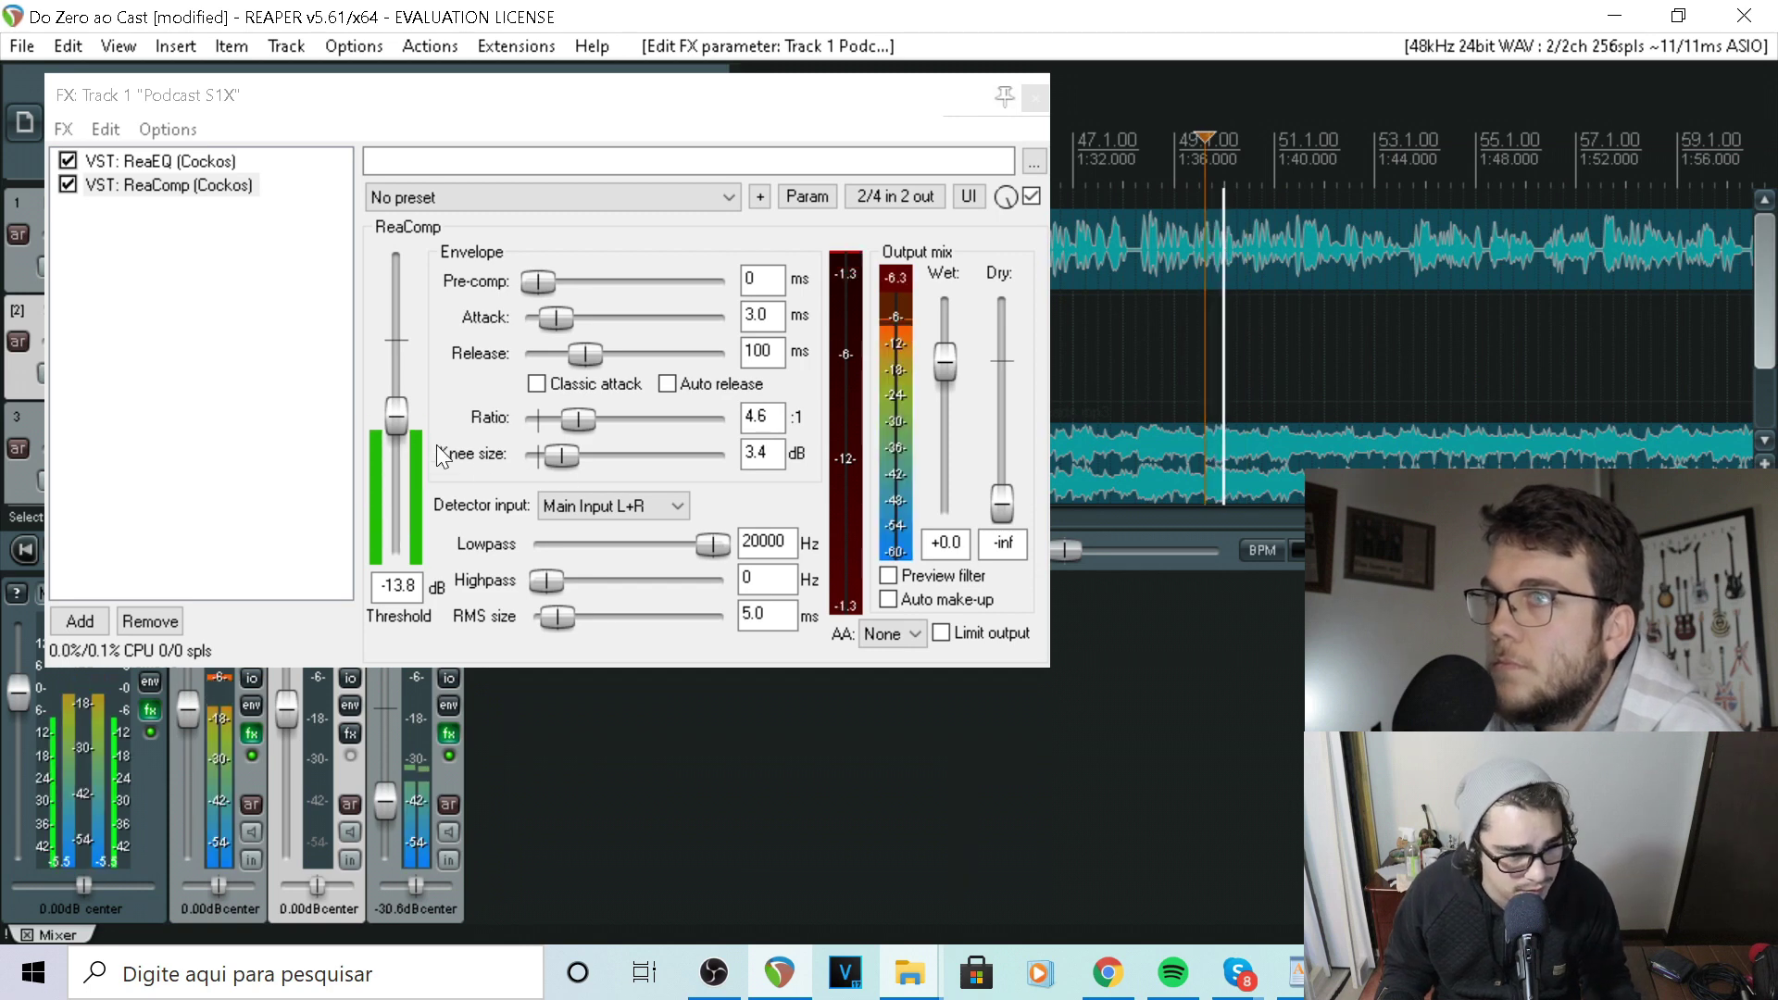
{"action": "left_click_drag", "start_coordinate": [392, 414], "coordinate": [407, 440]}
{"action": "key", "text": "minus"}
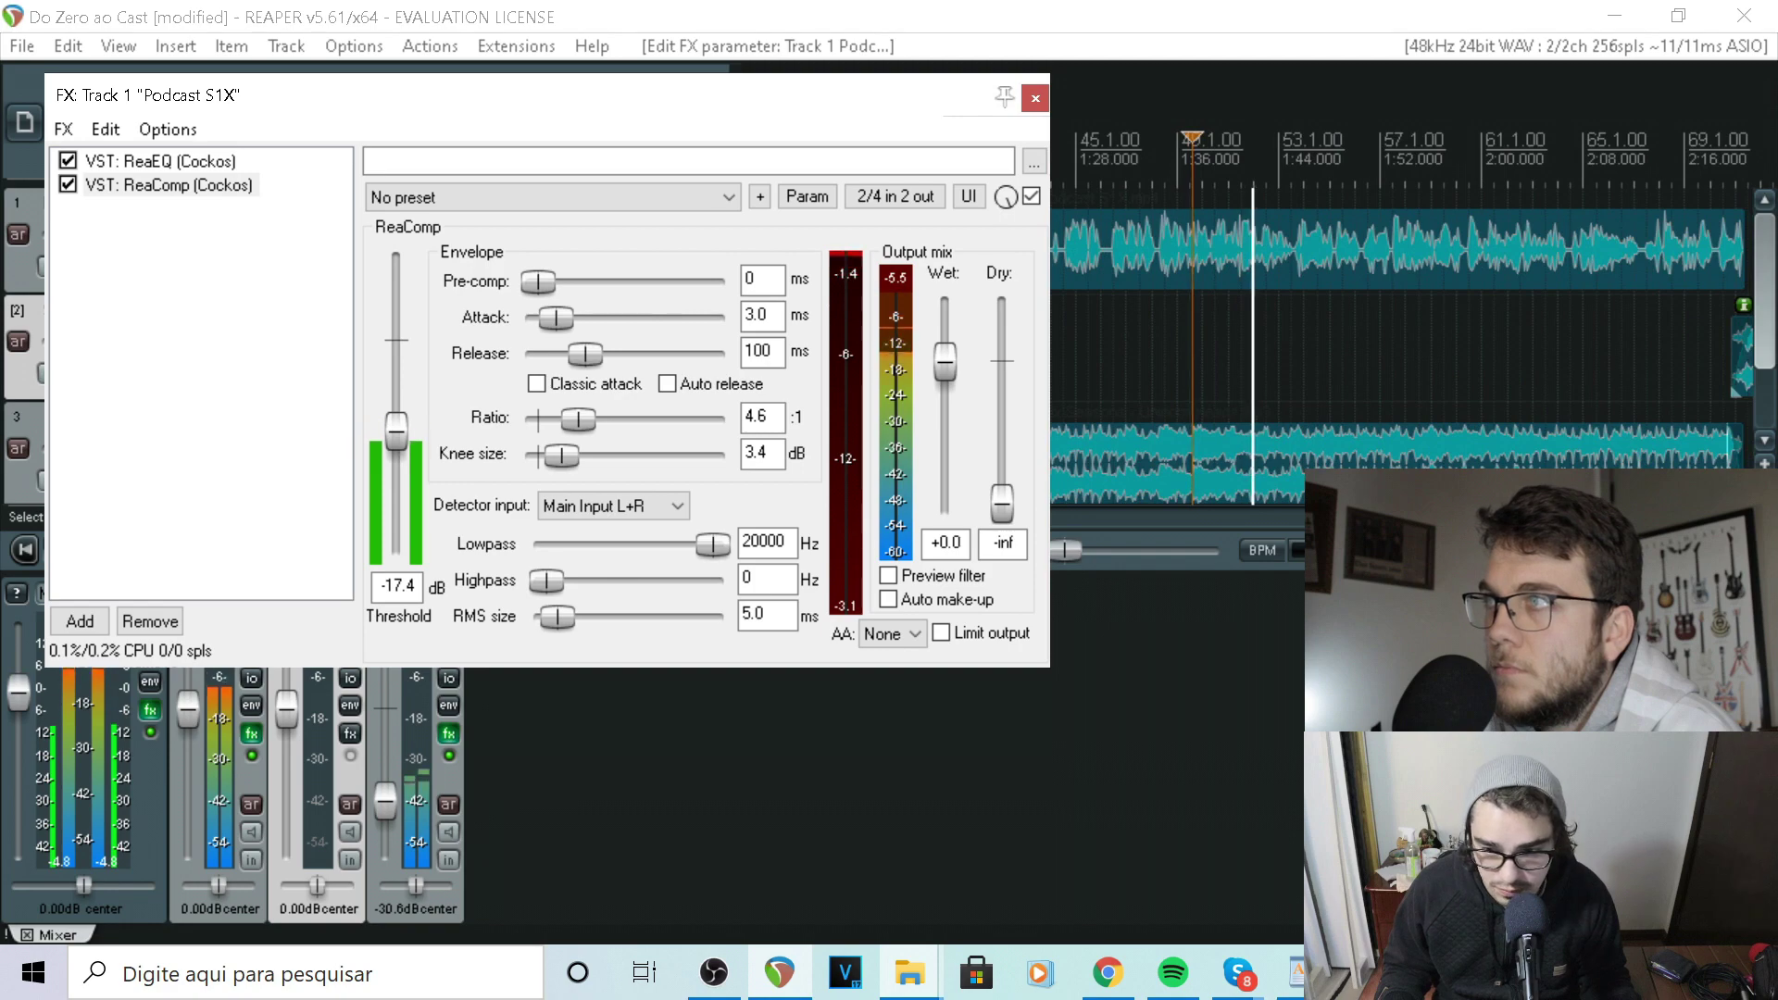
{"action": "left_click_drag", "start_coordinate": [396, 430], "coordinate": [396, 454]}
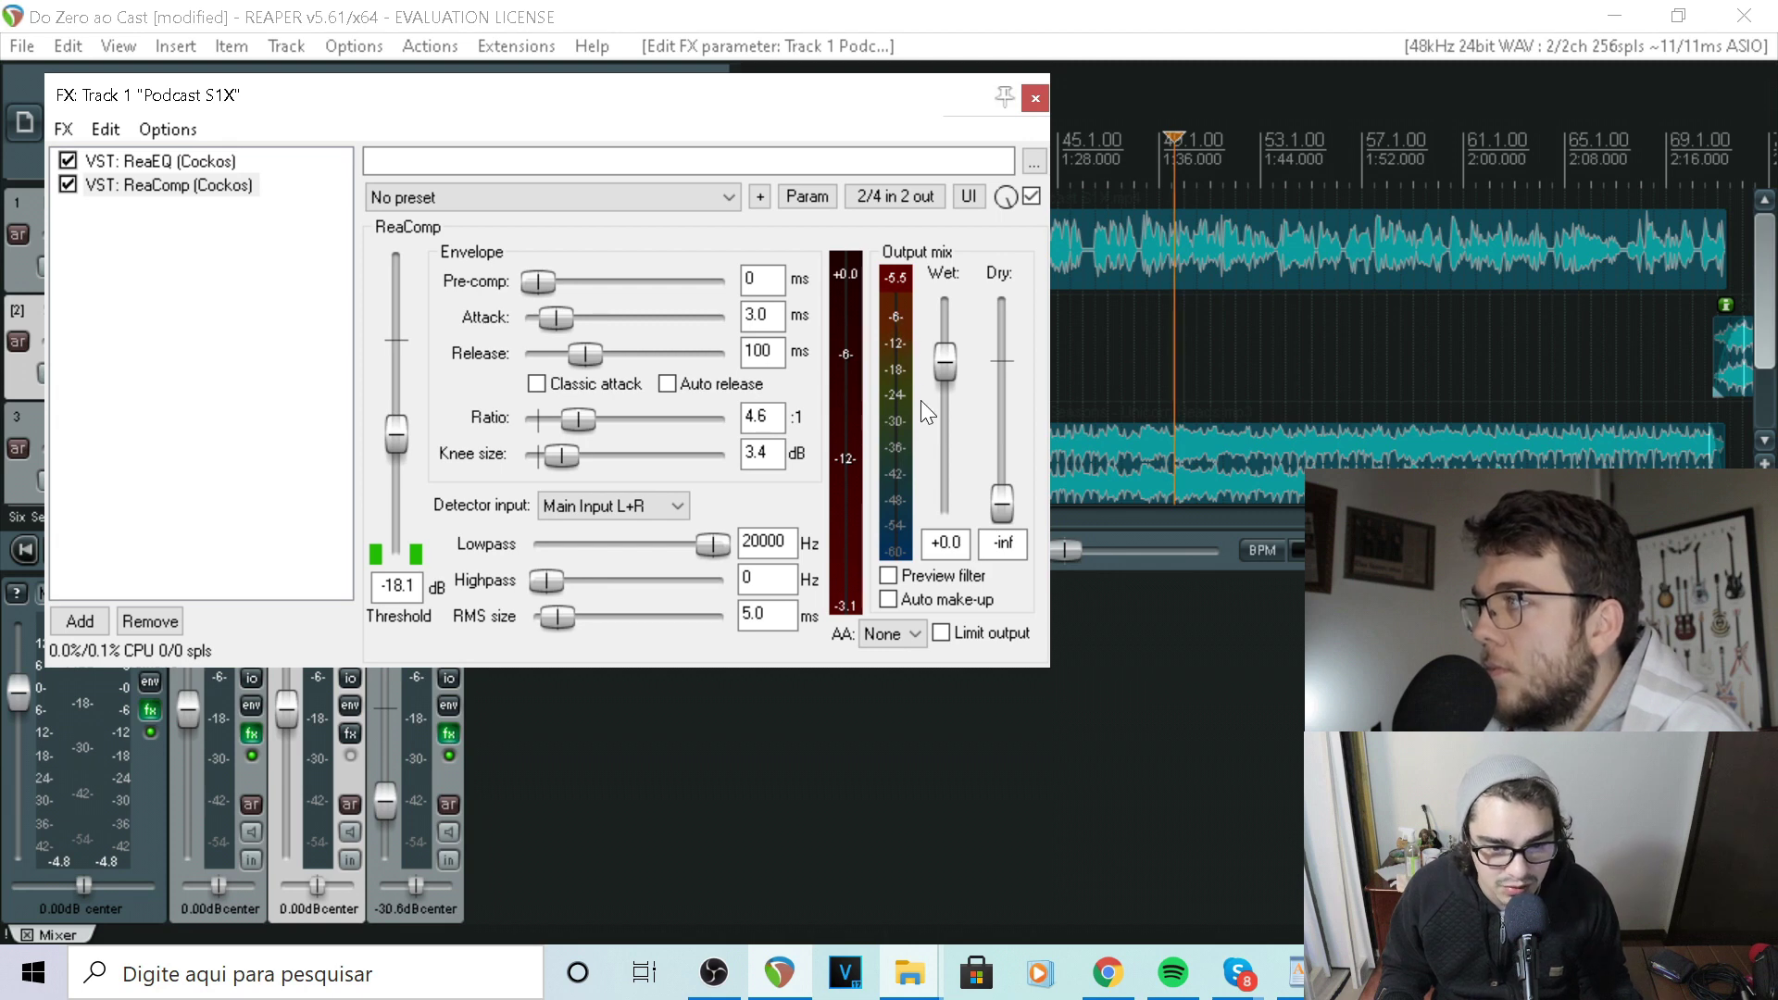
Play a short passage from about 1:54.7 to check the compressed voice, and close the voice track's effects window
{"action": "left_click", "coordinate": [1398, 149]}
{"action": "key", "text": "space"}
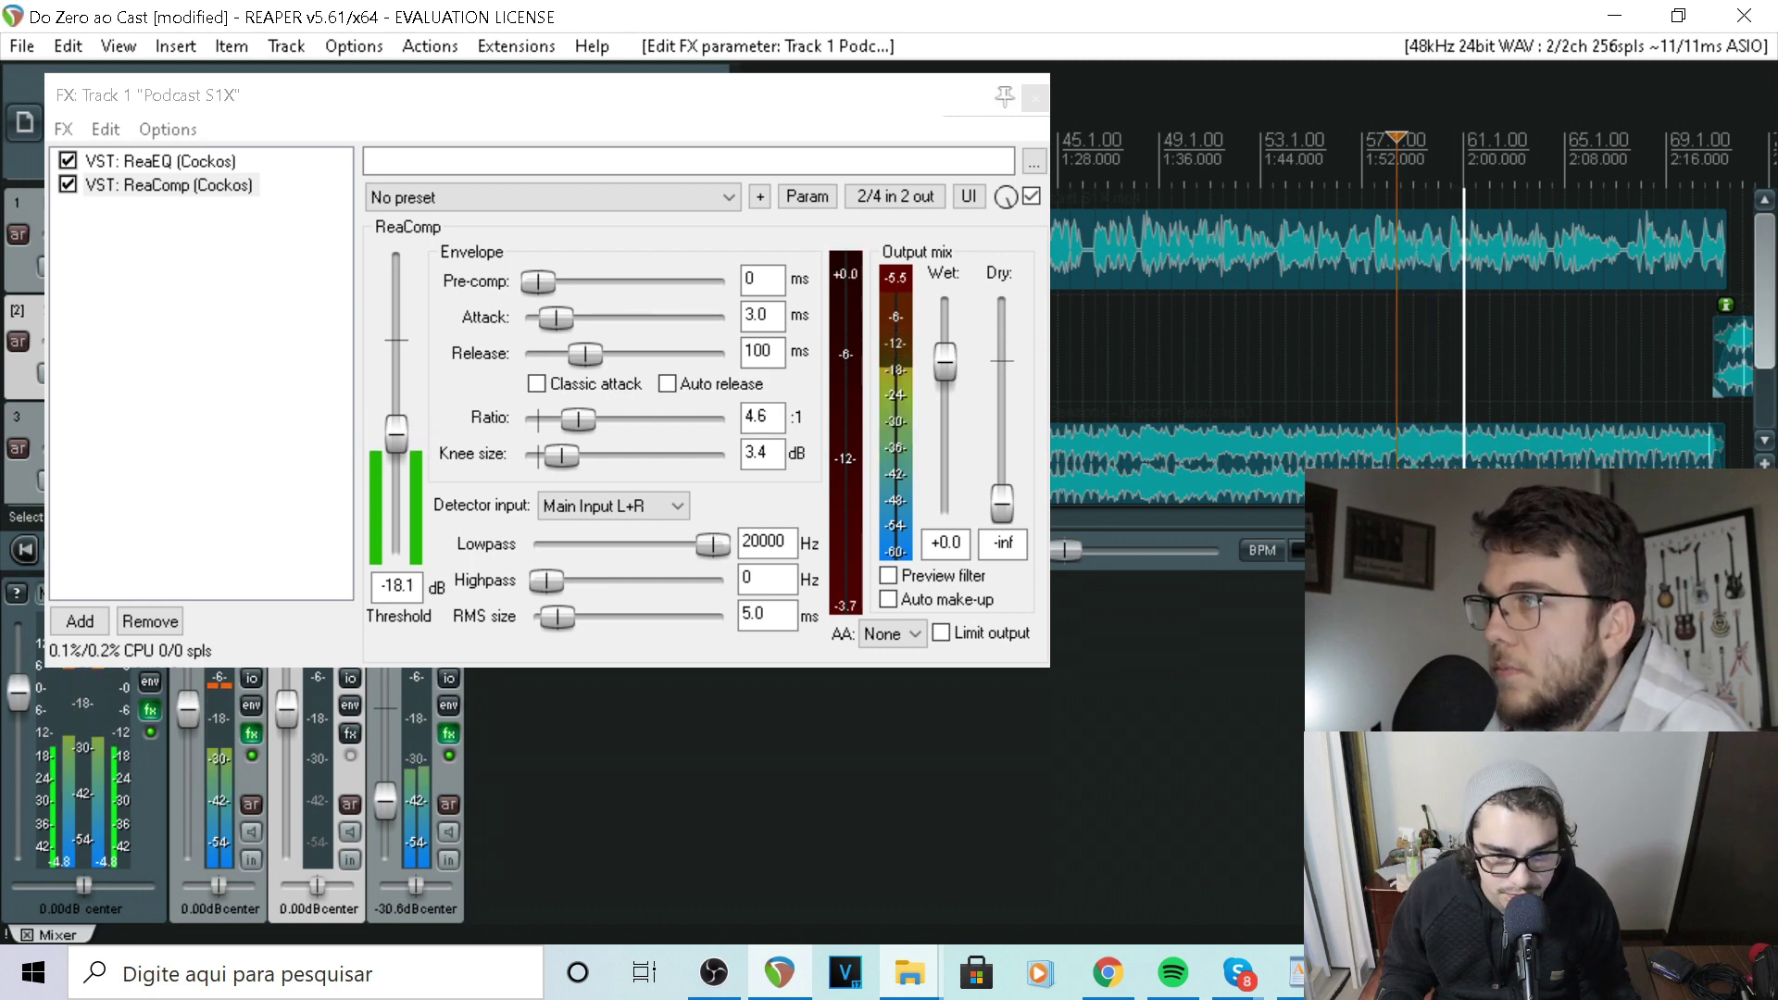
{"action": "key", "text": "space"}
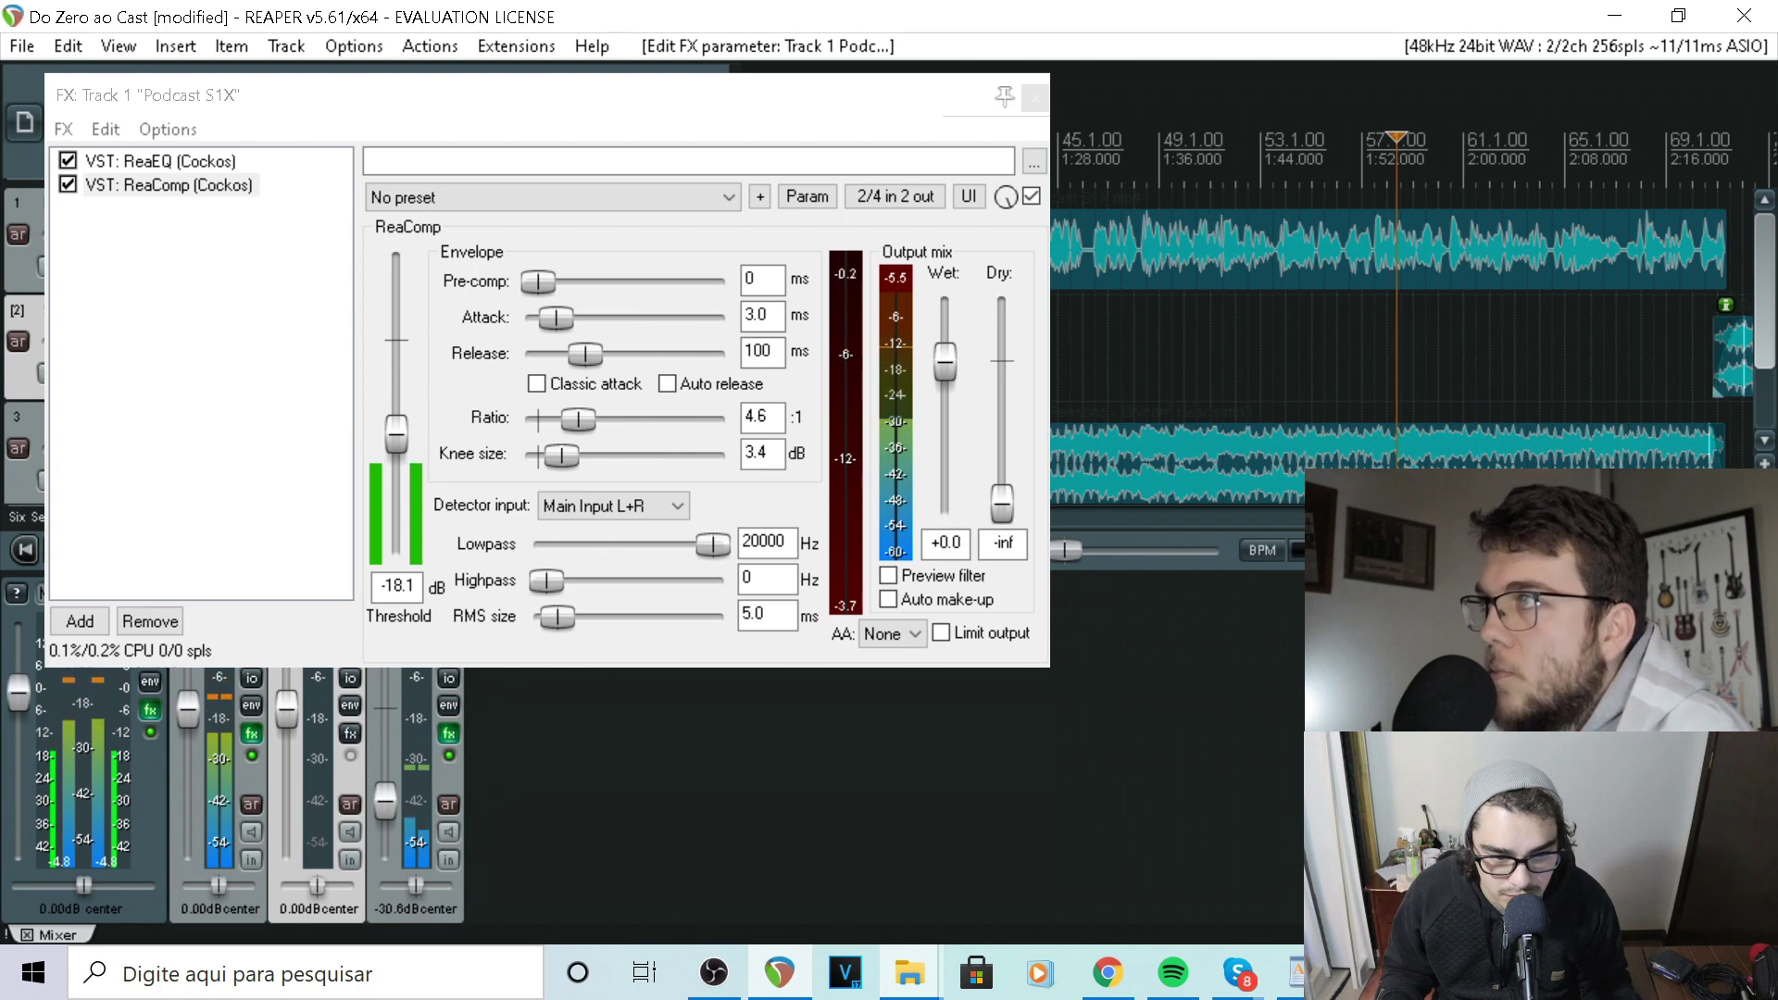
{"action": "key", "text": "minus"}
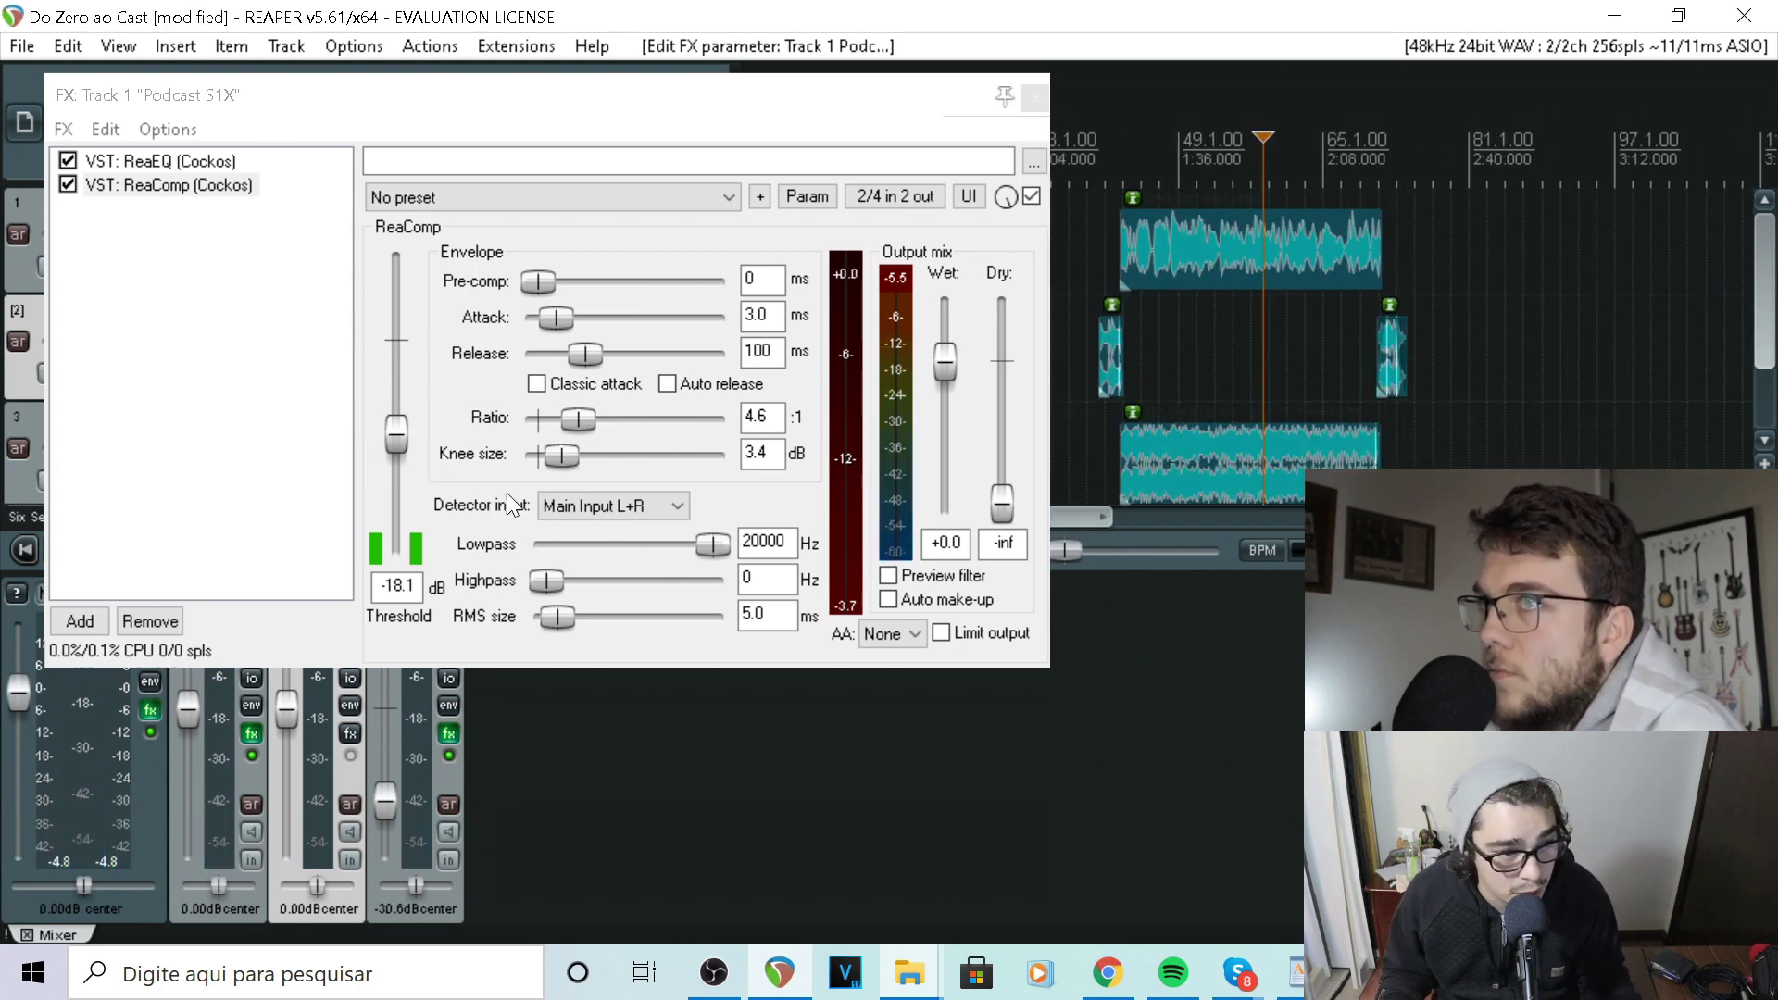
{"action": "left_click", "coordinate": [1034, 100]}
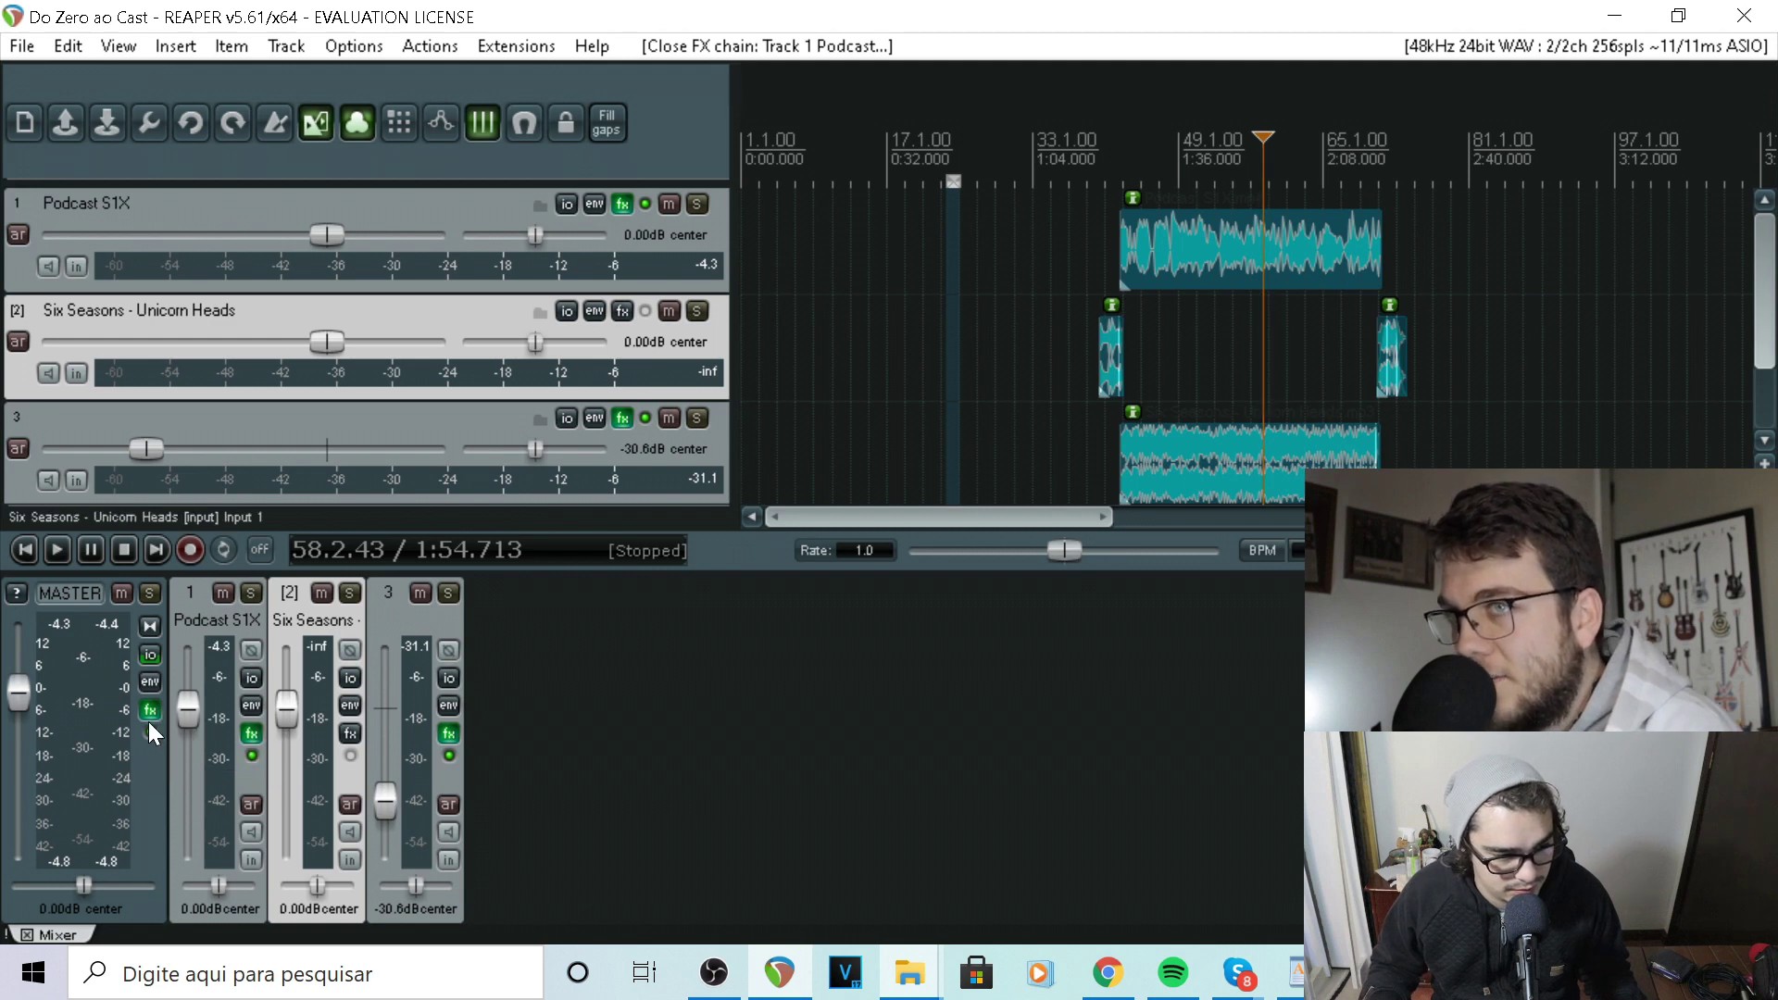
Add the JS: Master Limiter effect to the master track, filtering the plugins by "lim"
{"action": "left_click", "coordinate": [135, 811]}
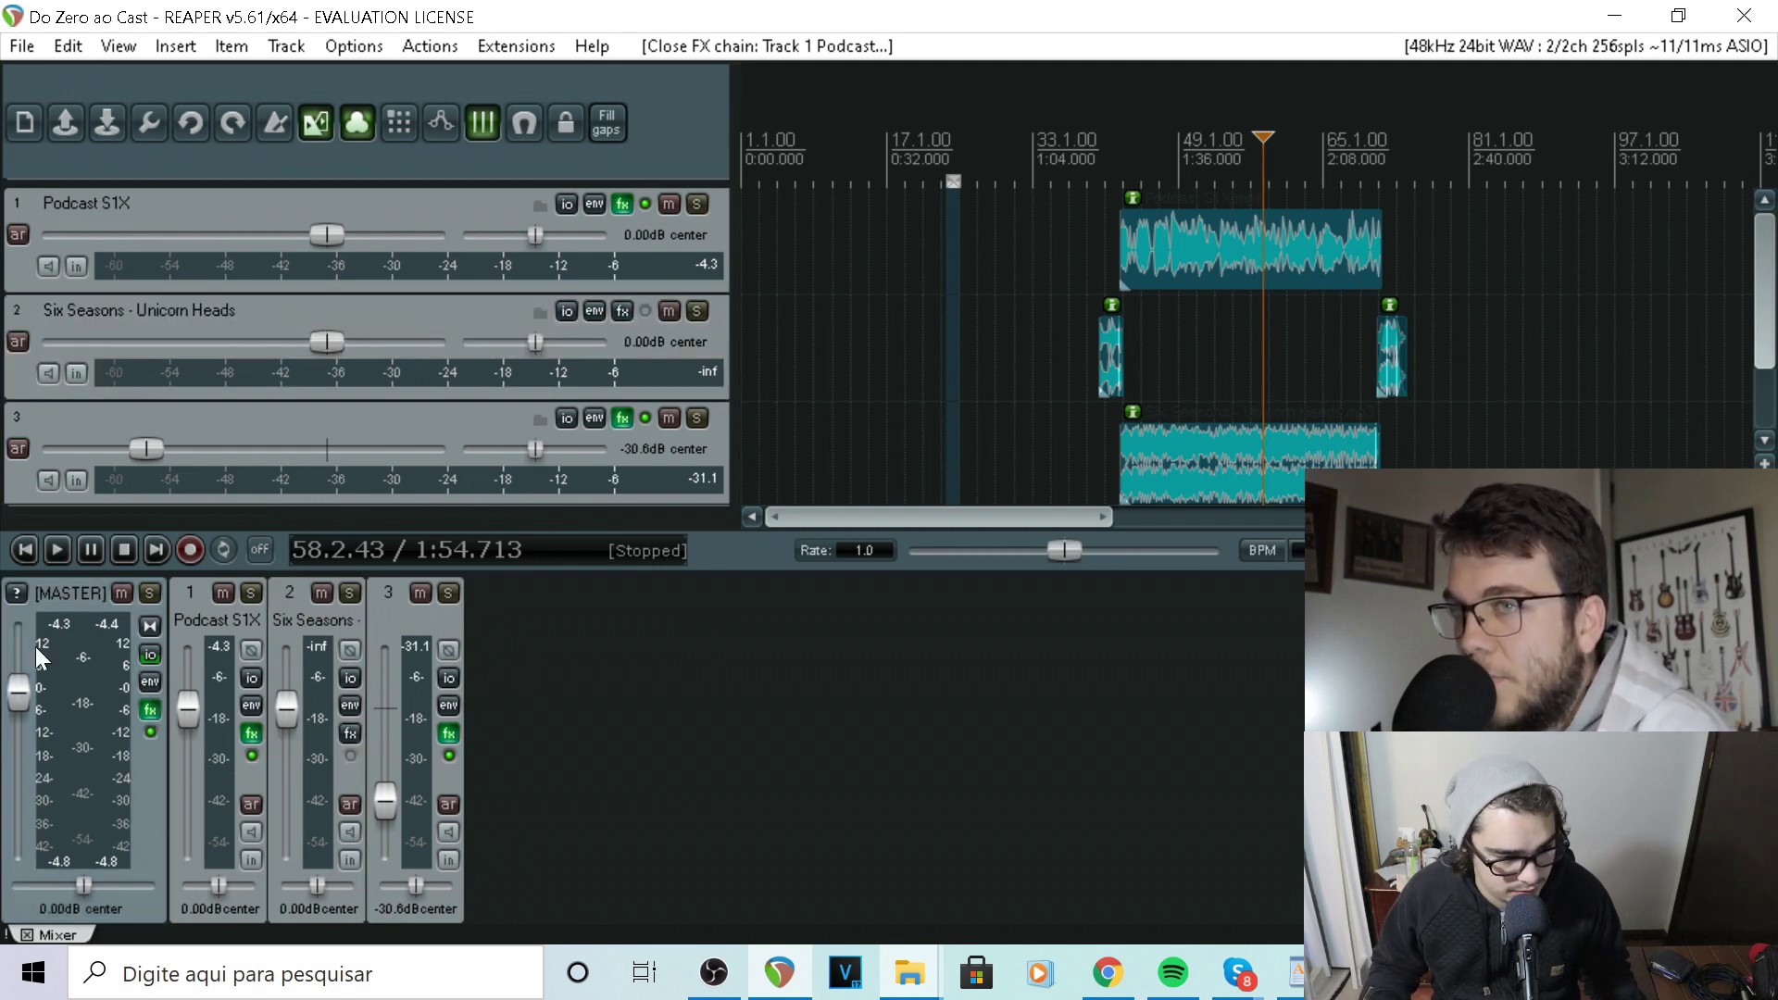
{"action": "left_click", "coordinate": [151, 710]}
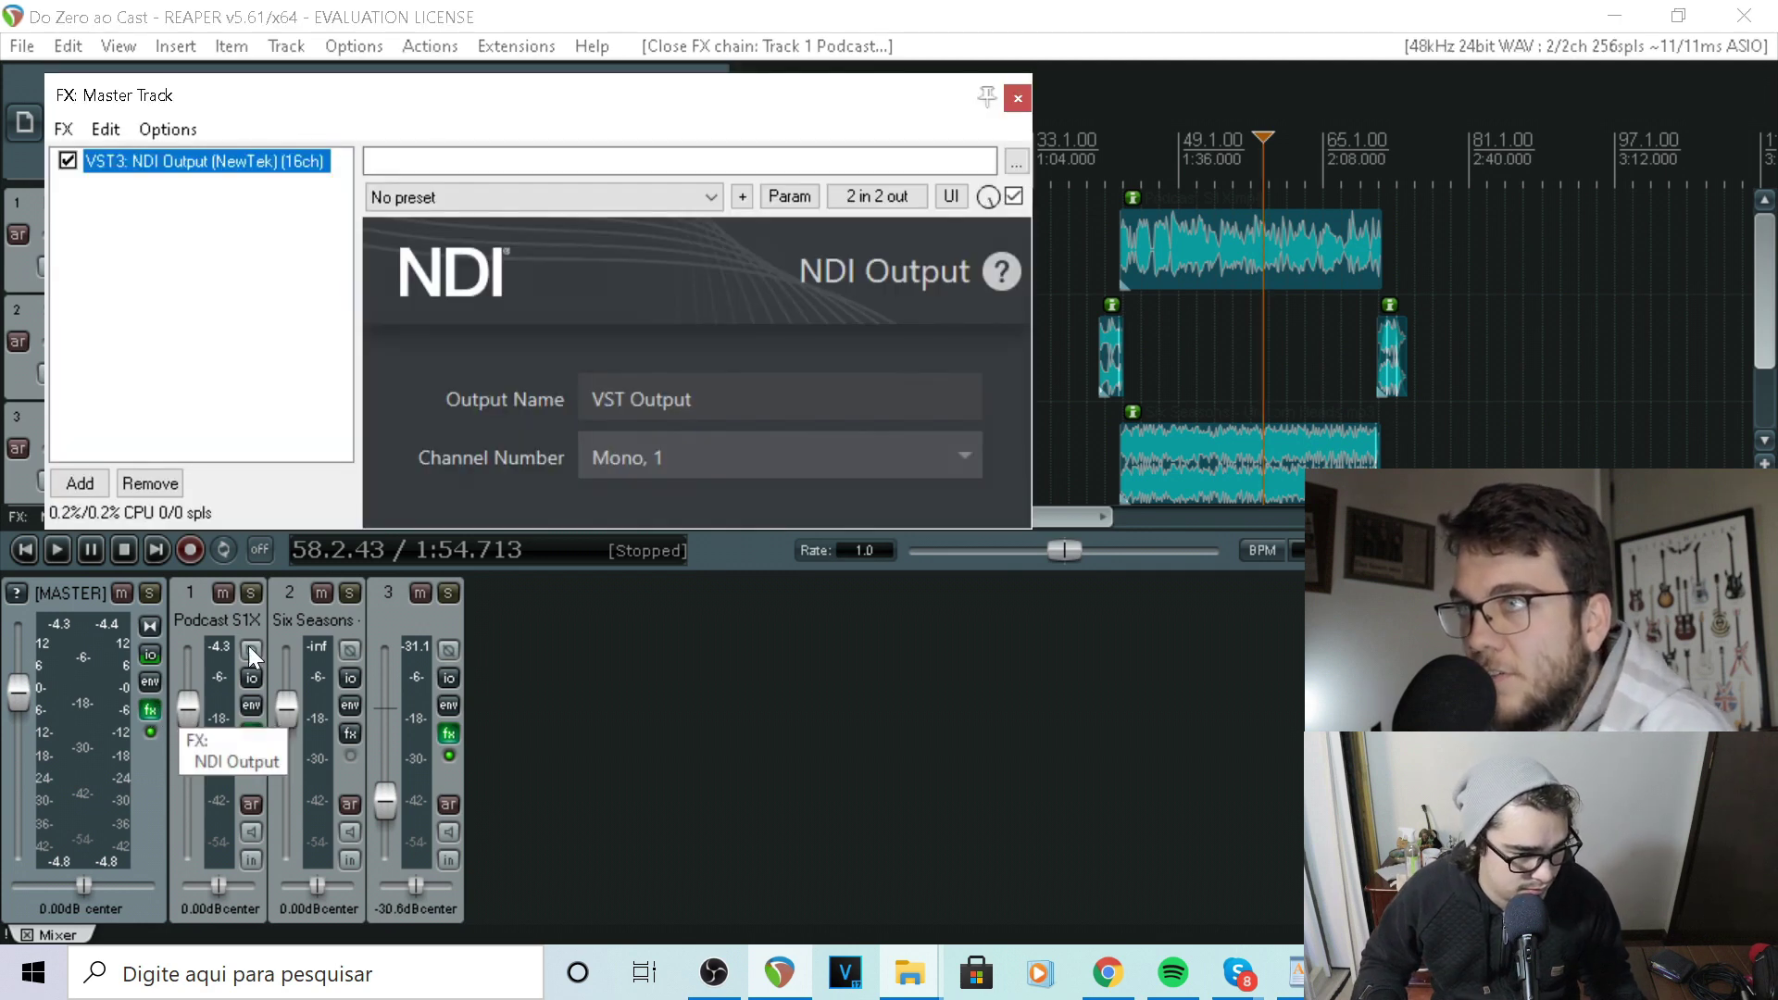
{"action": "double_click", "coordinate": [231, 254]}
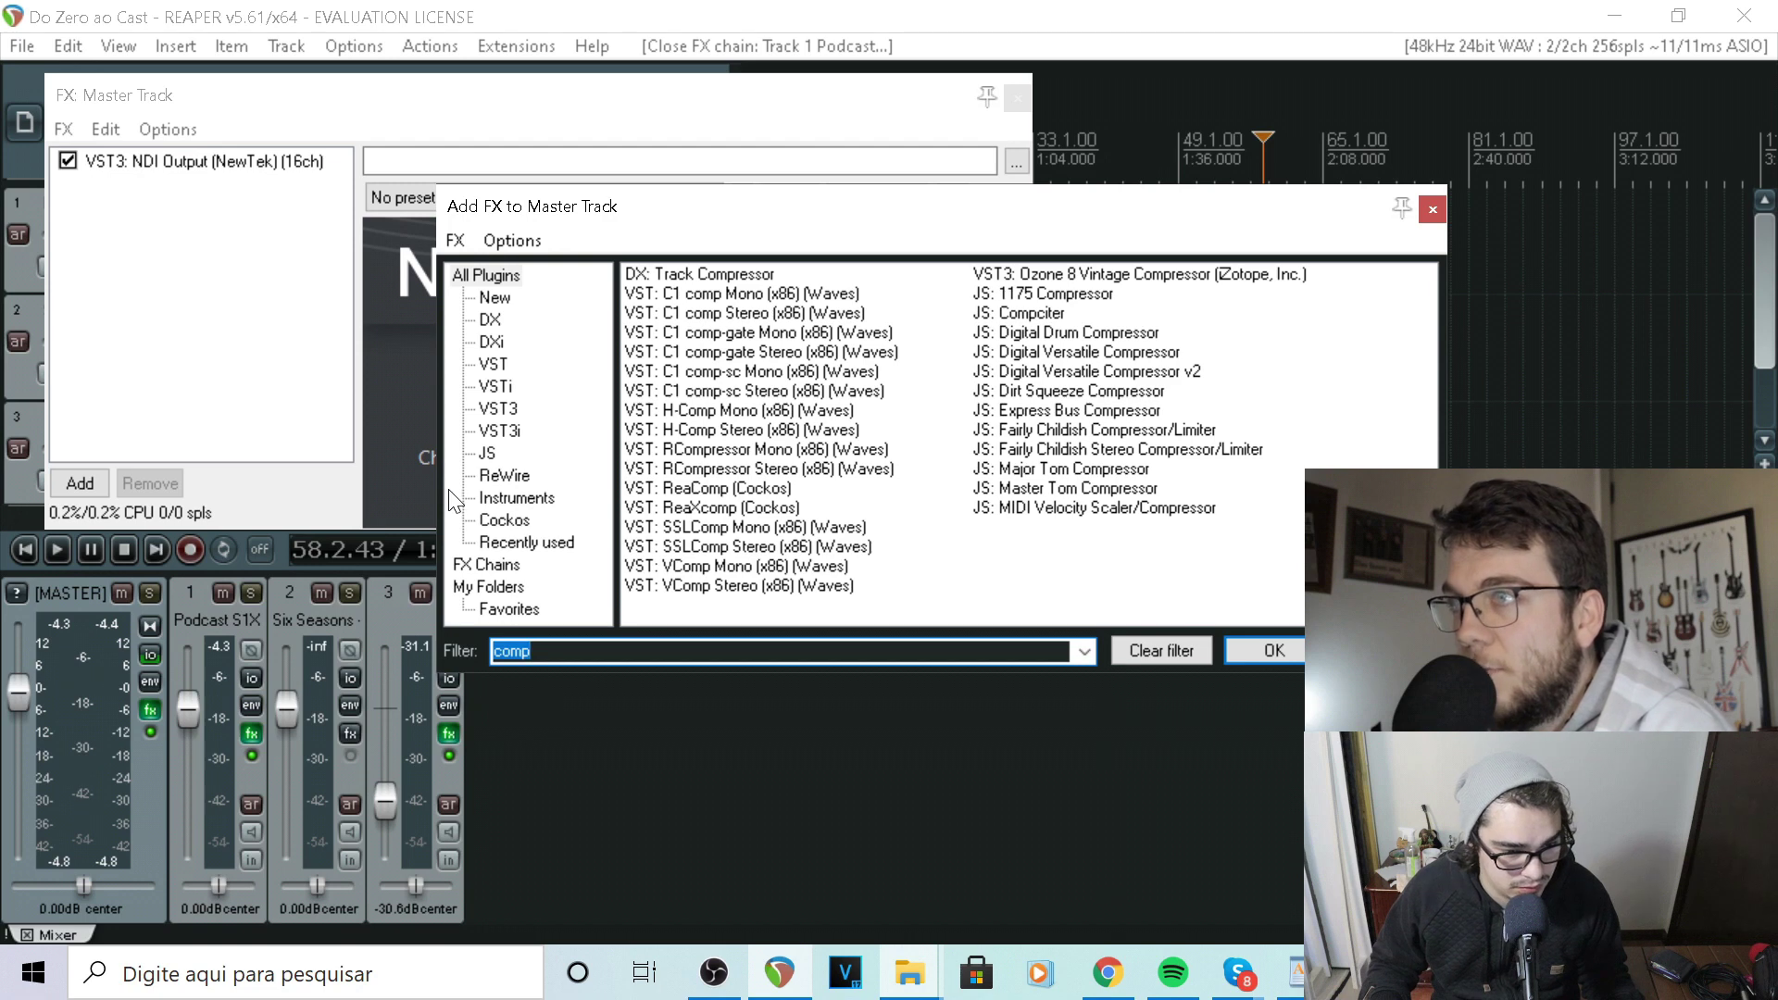
{"action": "type", "text": "lim"}
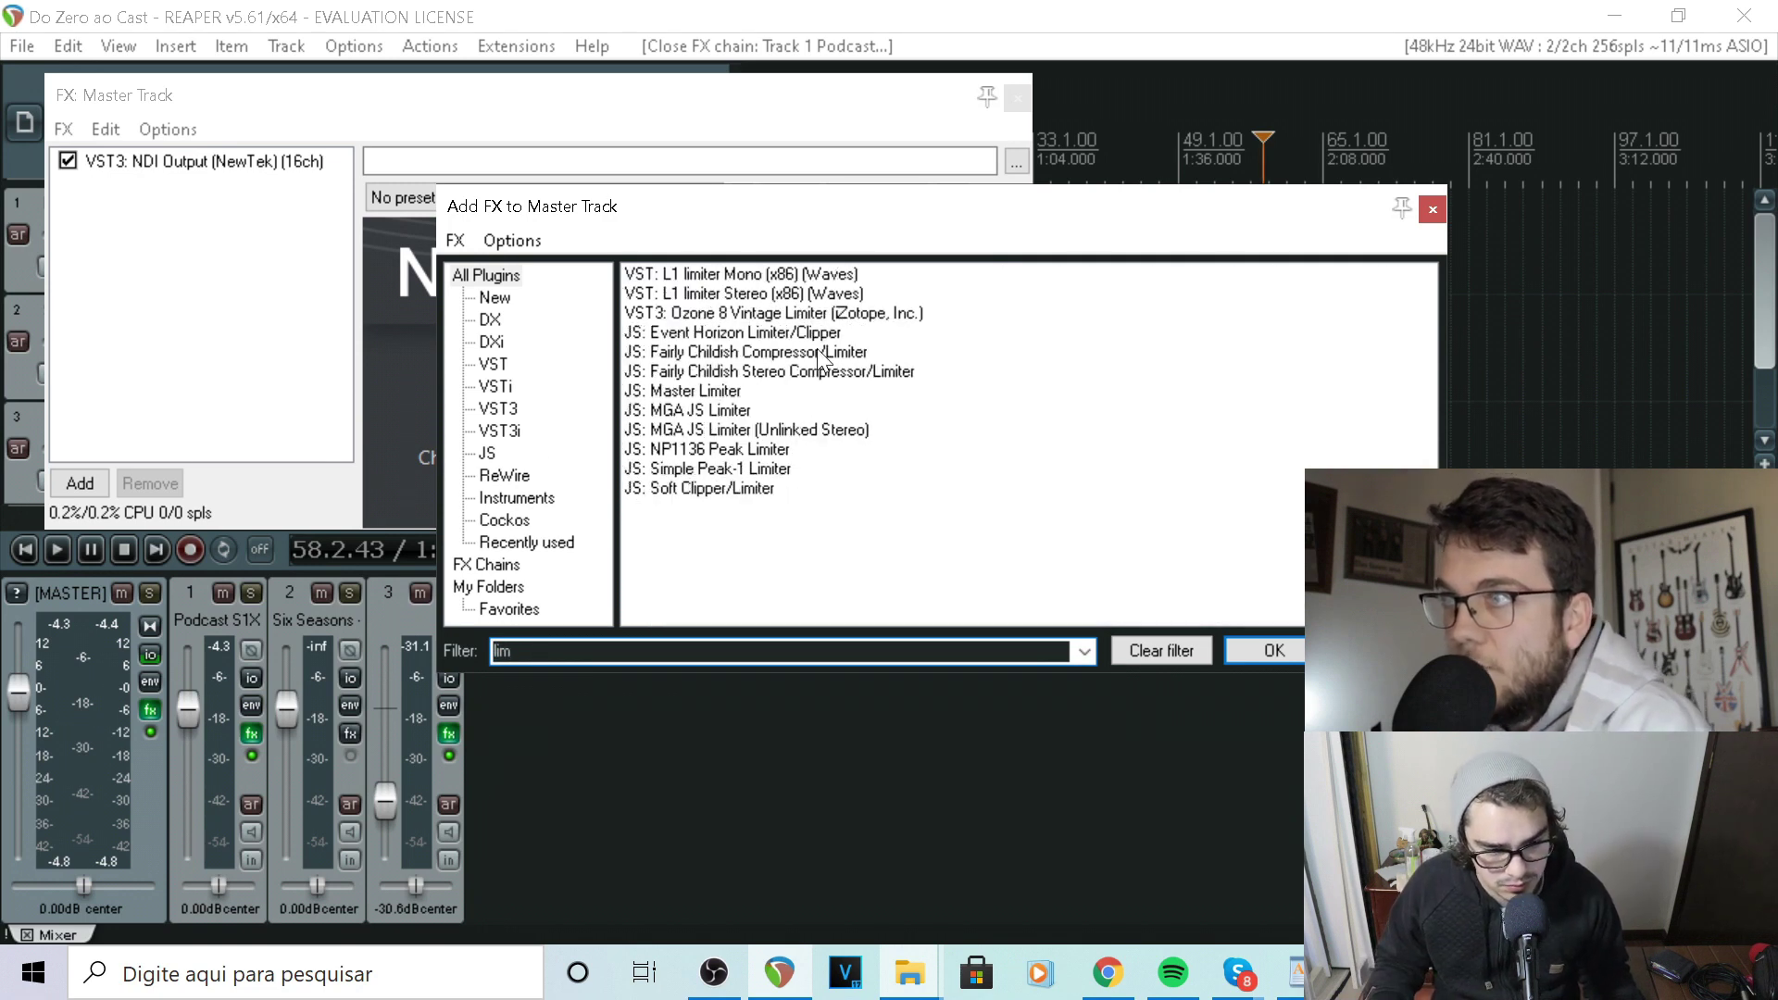
{"action": "left_click", "coordinate": [719, 393]}
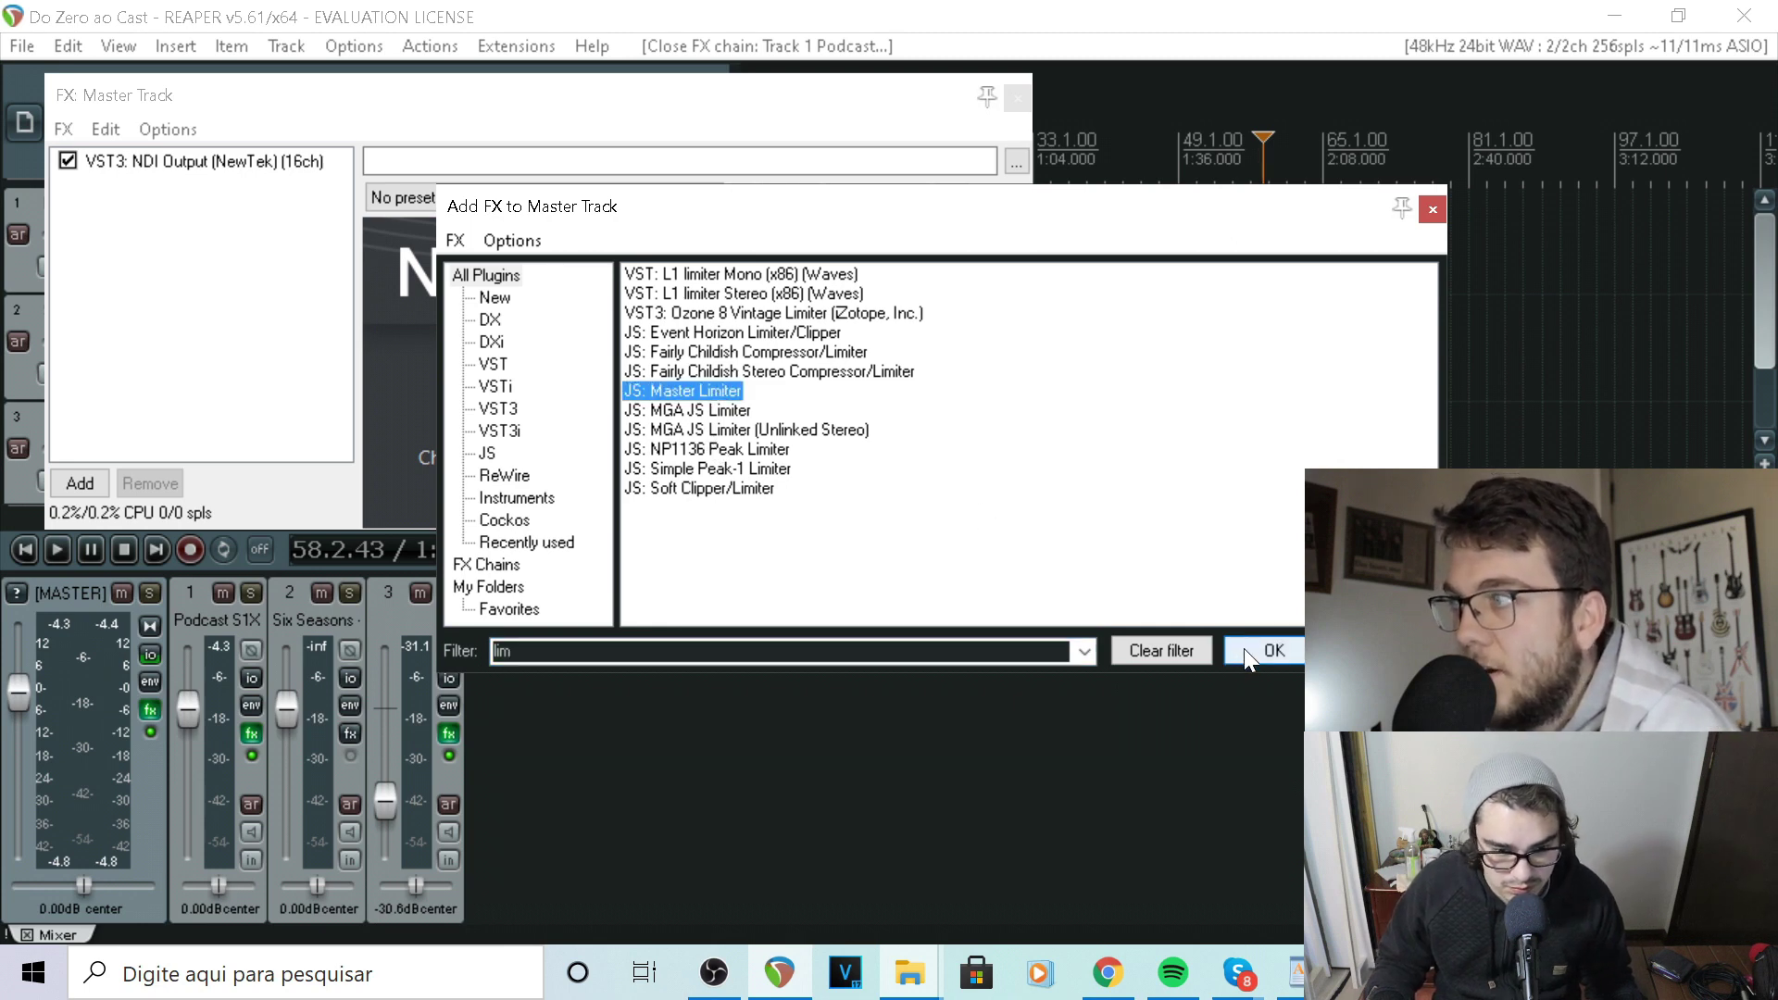
{"action": "left_click", "coordinate": [1269, 650]}
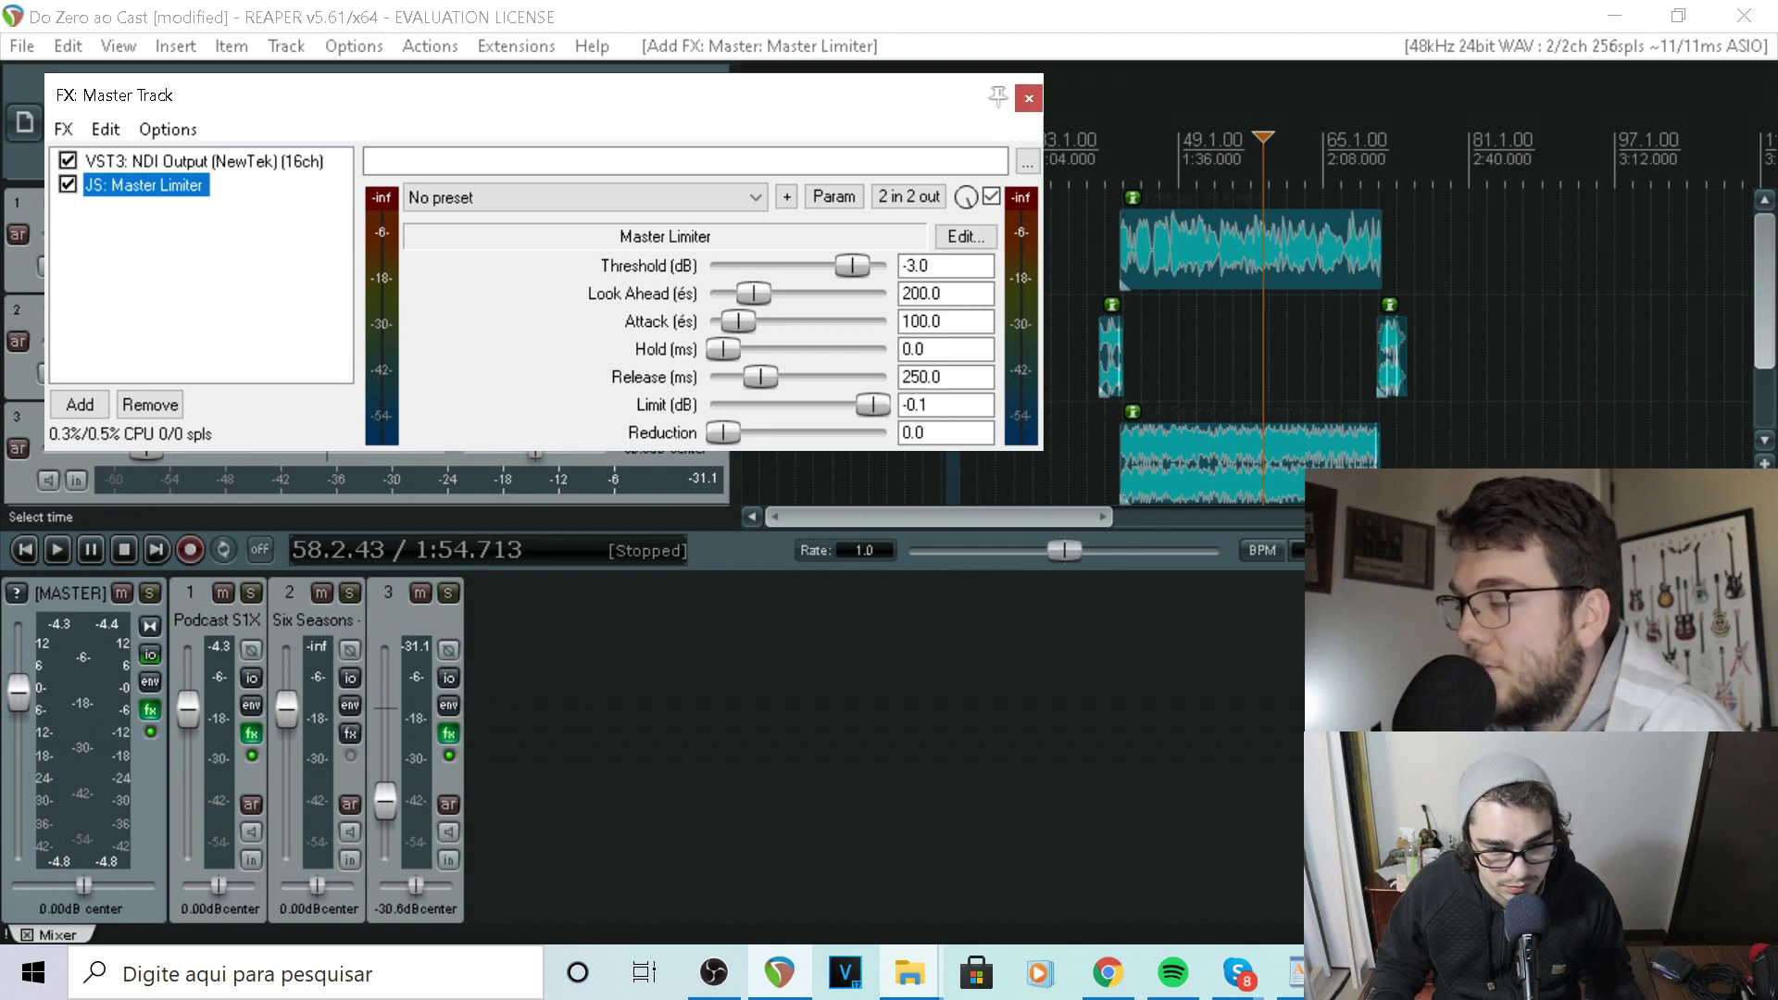
Play a short passage from about 1:39.8 to check the master level through the limiter
{"action": "left_click", "coordinate": [1195, 351]}
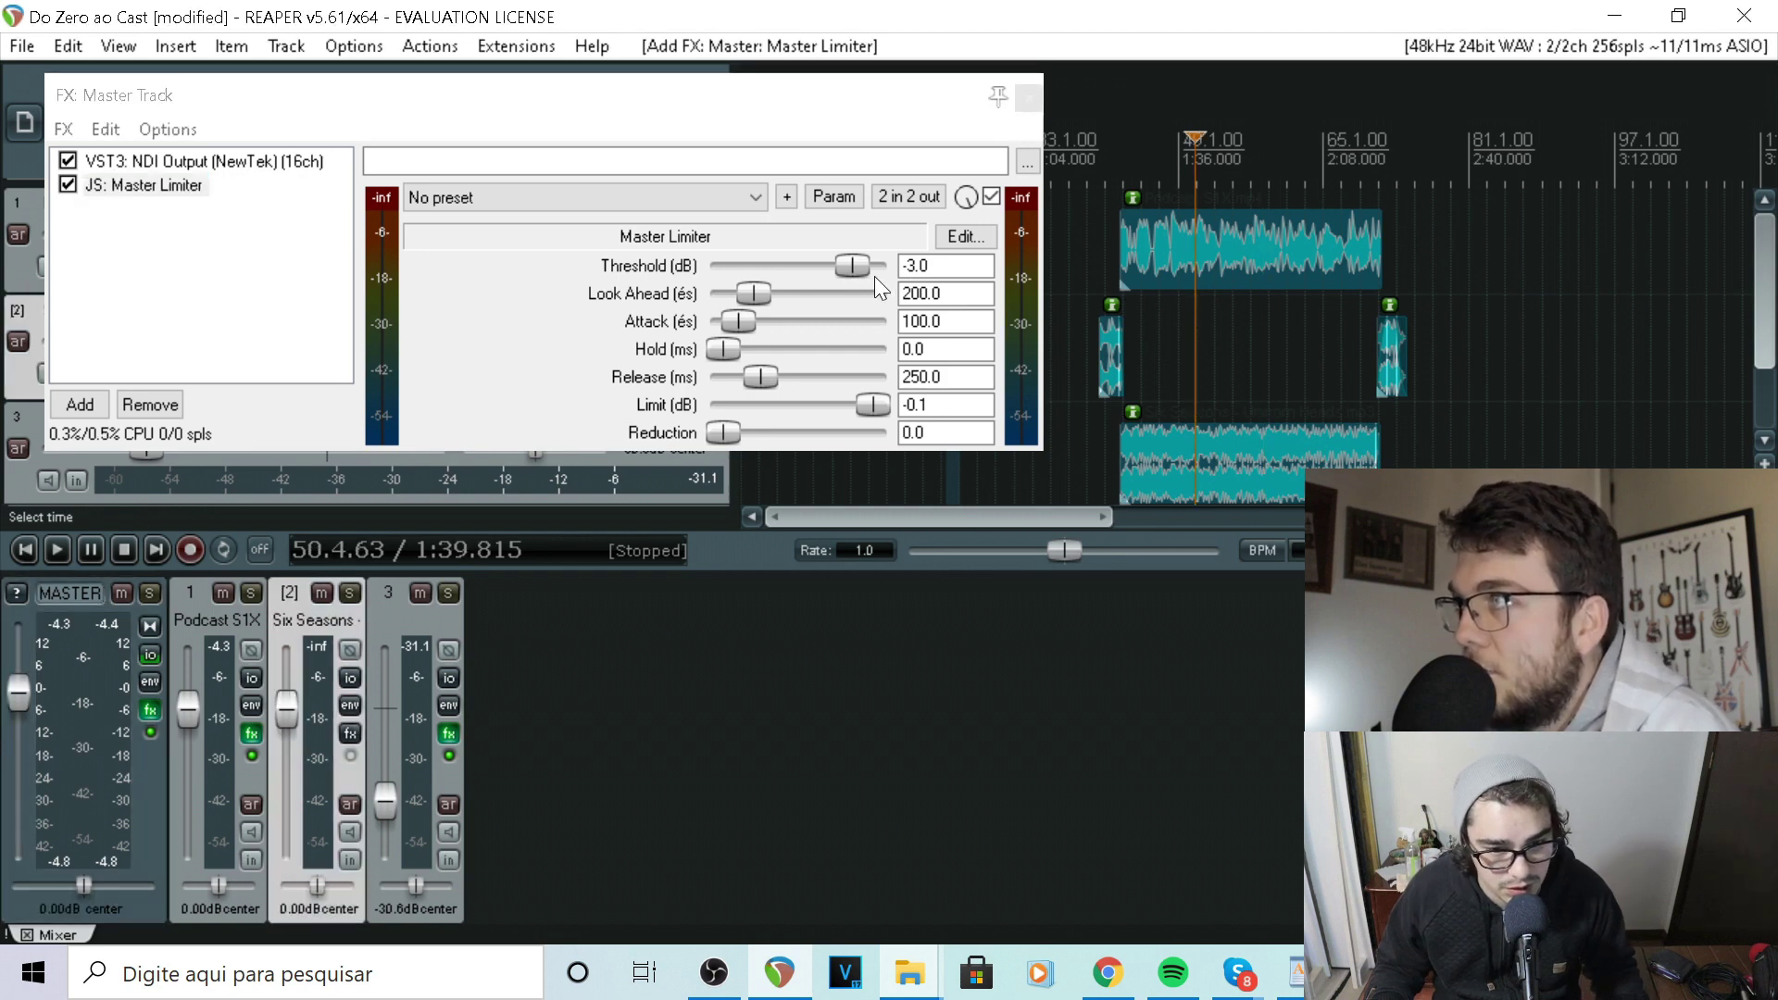
{"action": "key", "text": "space"}
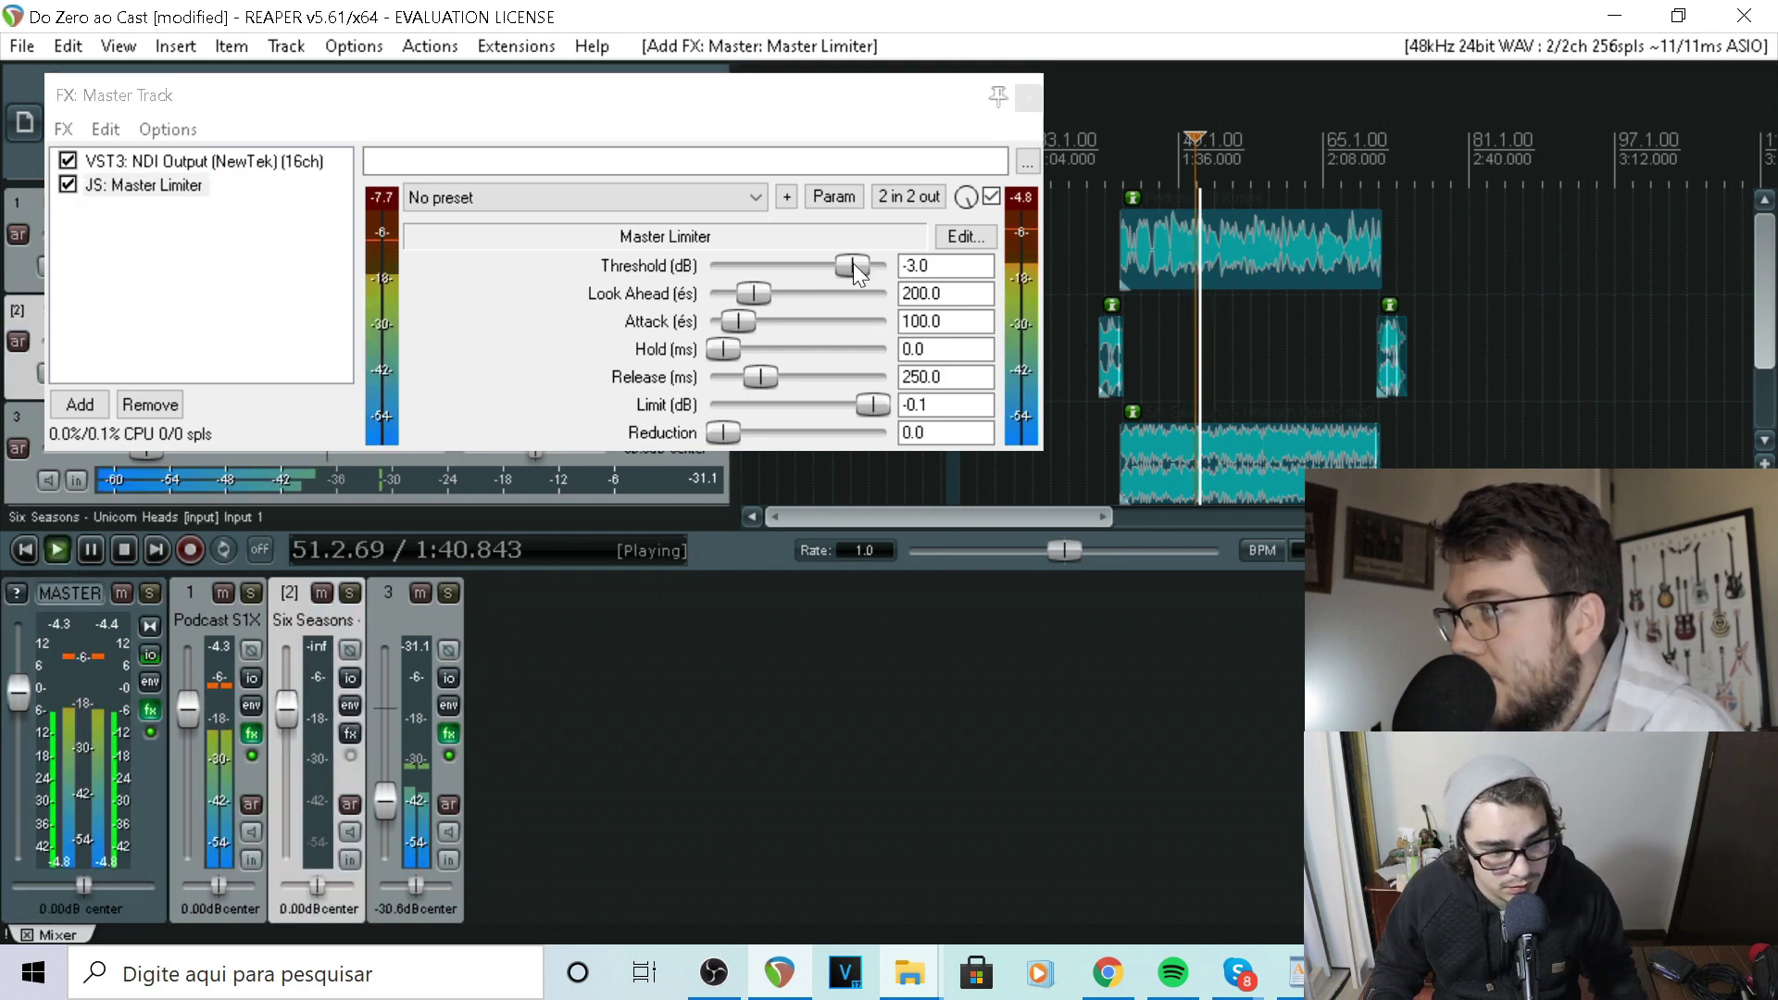
{"action": "key", "text": "space"}
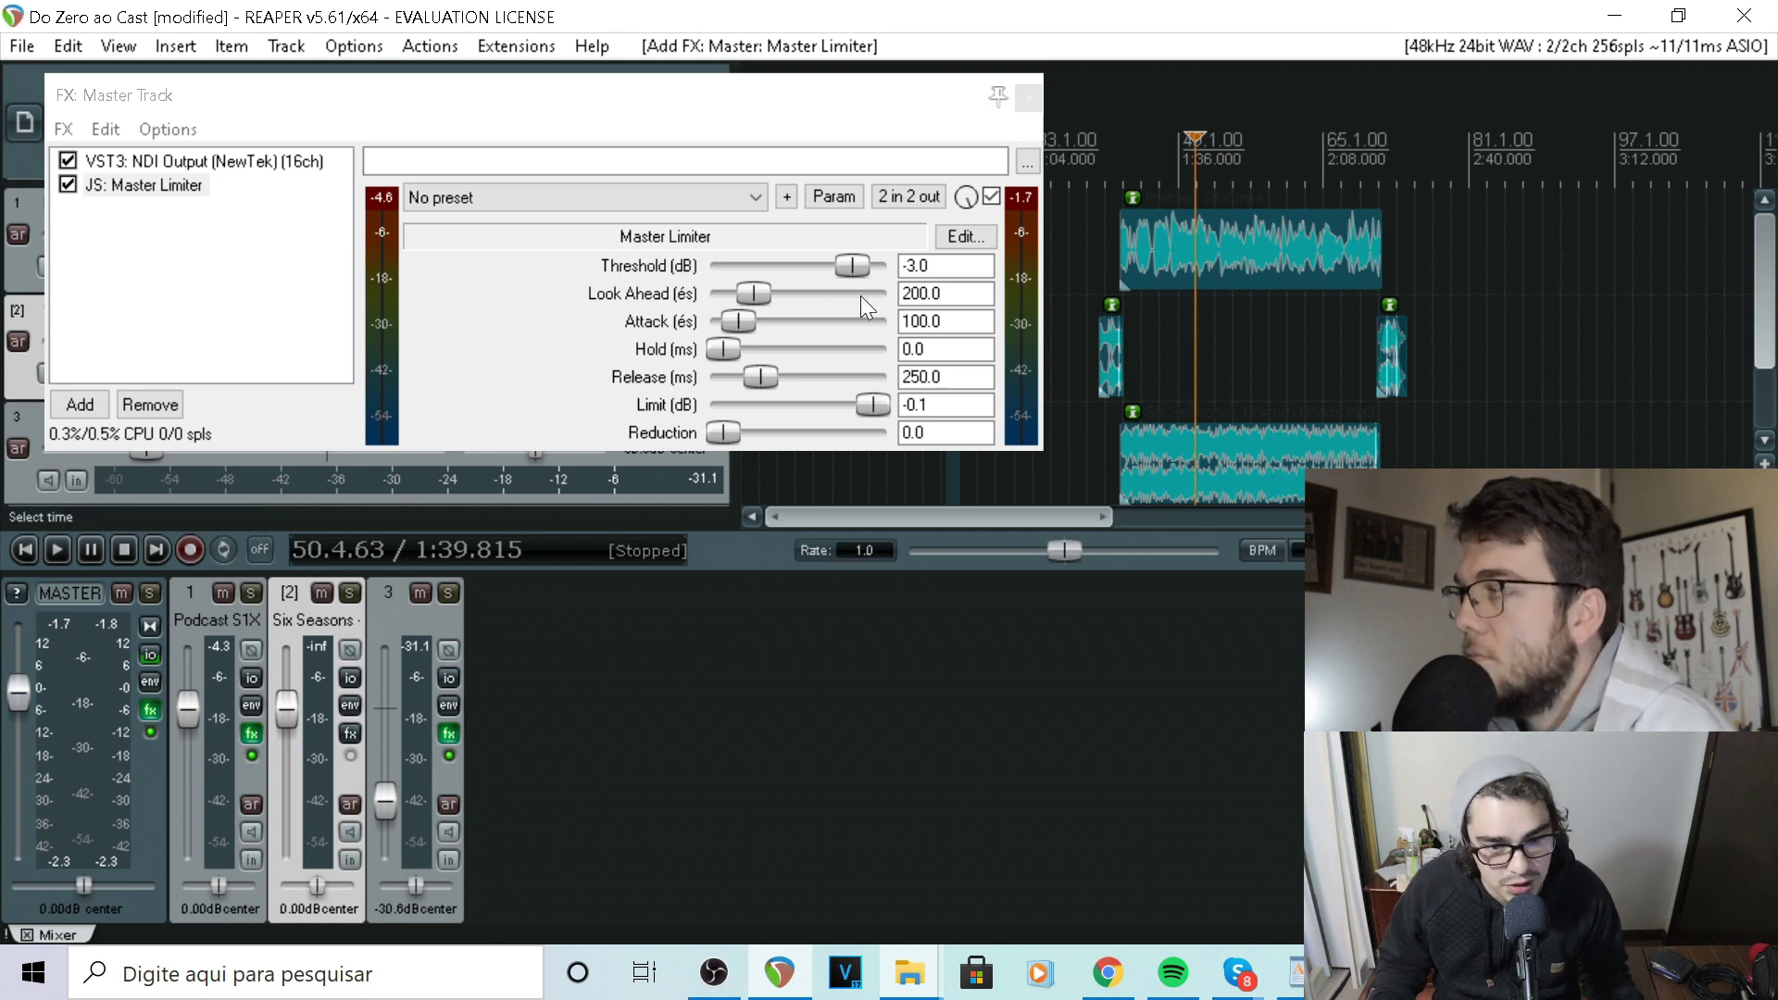
Try lowering the master limiter's threshold to about -11.8 dB during playback from about 1:38, and reset it to its default
{"action": "left_click", "coordinate": [1187, 148]}
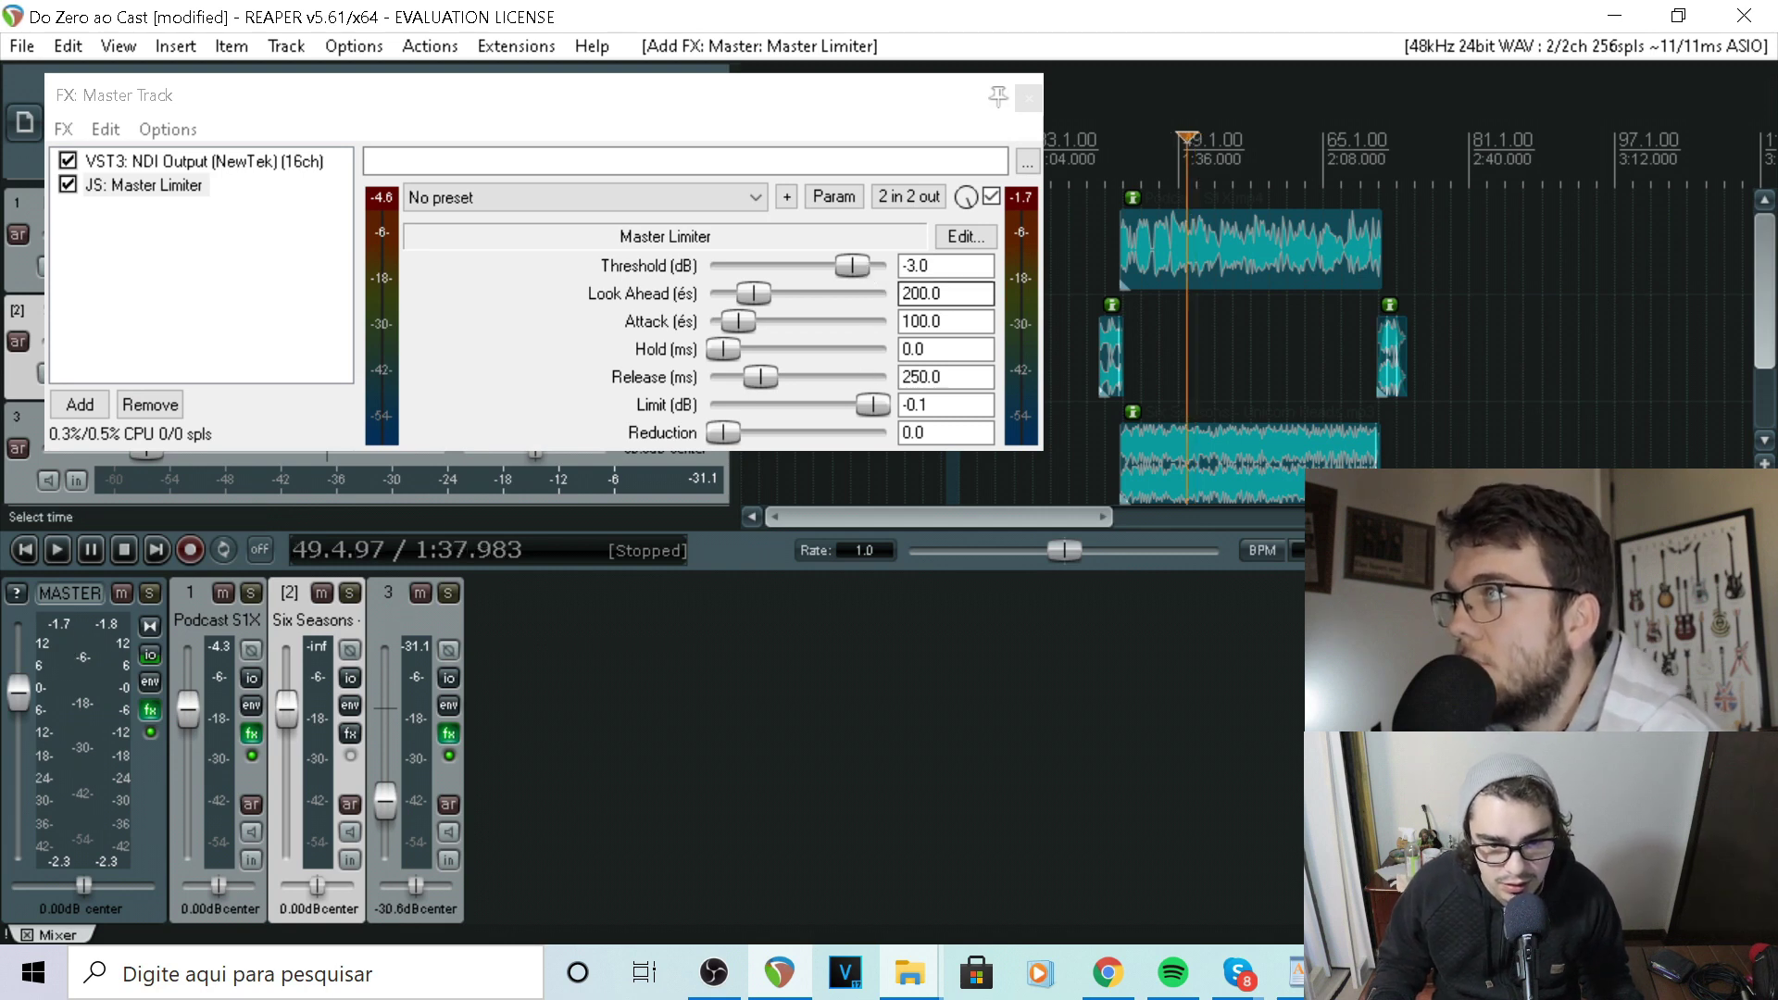
{"action": "left_click_drag", "start_coordinate": [852, 265], "coordinate": [833, 265]}
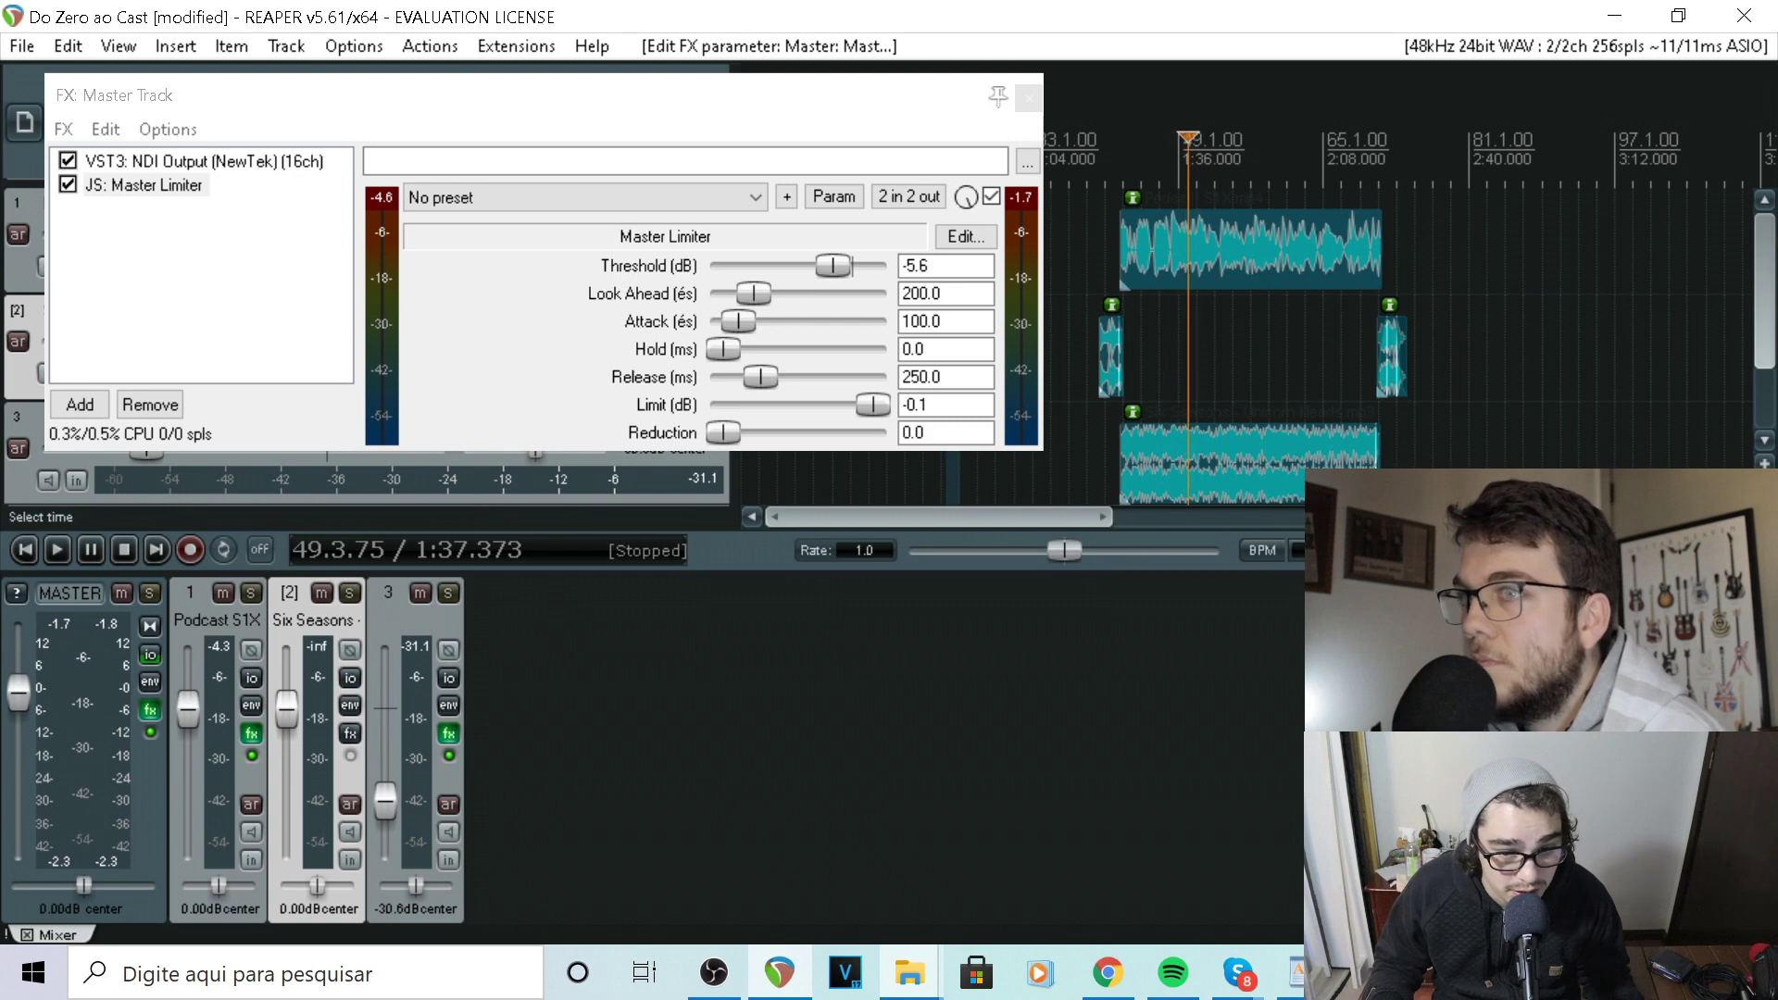
{"action": "key", "text": "space"}
{"action": "left_click_drag", "start_coordinate": [830, 269], "coordinate": [783, 264]}
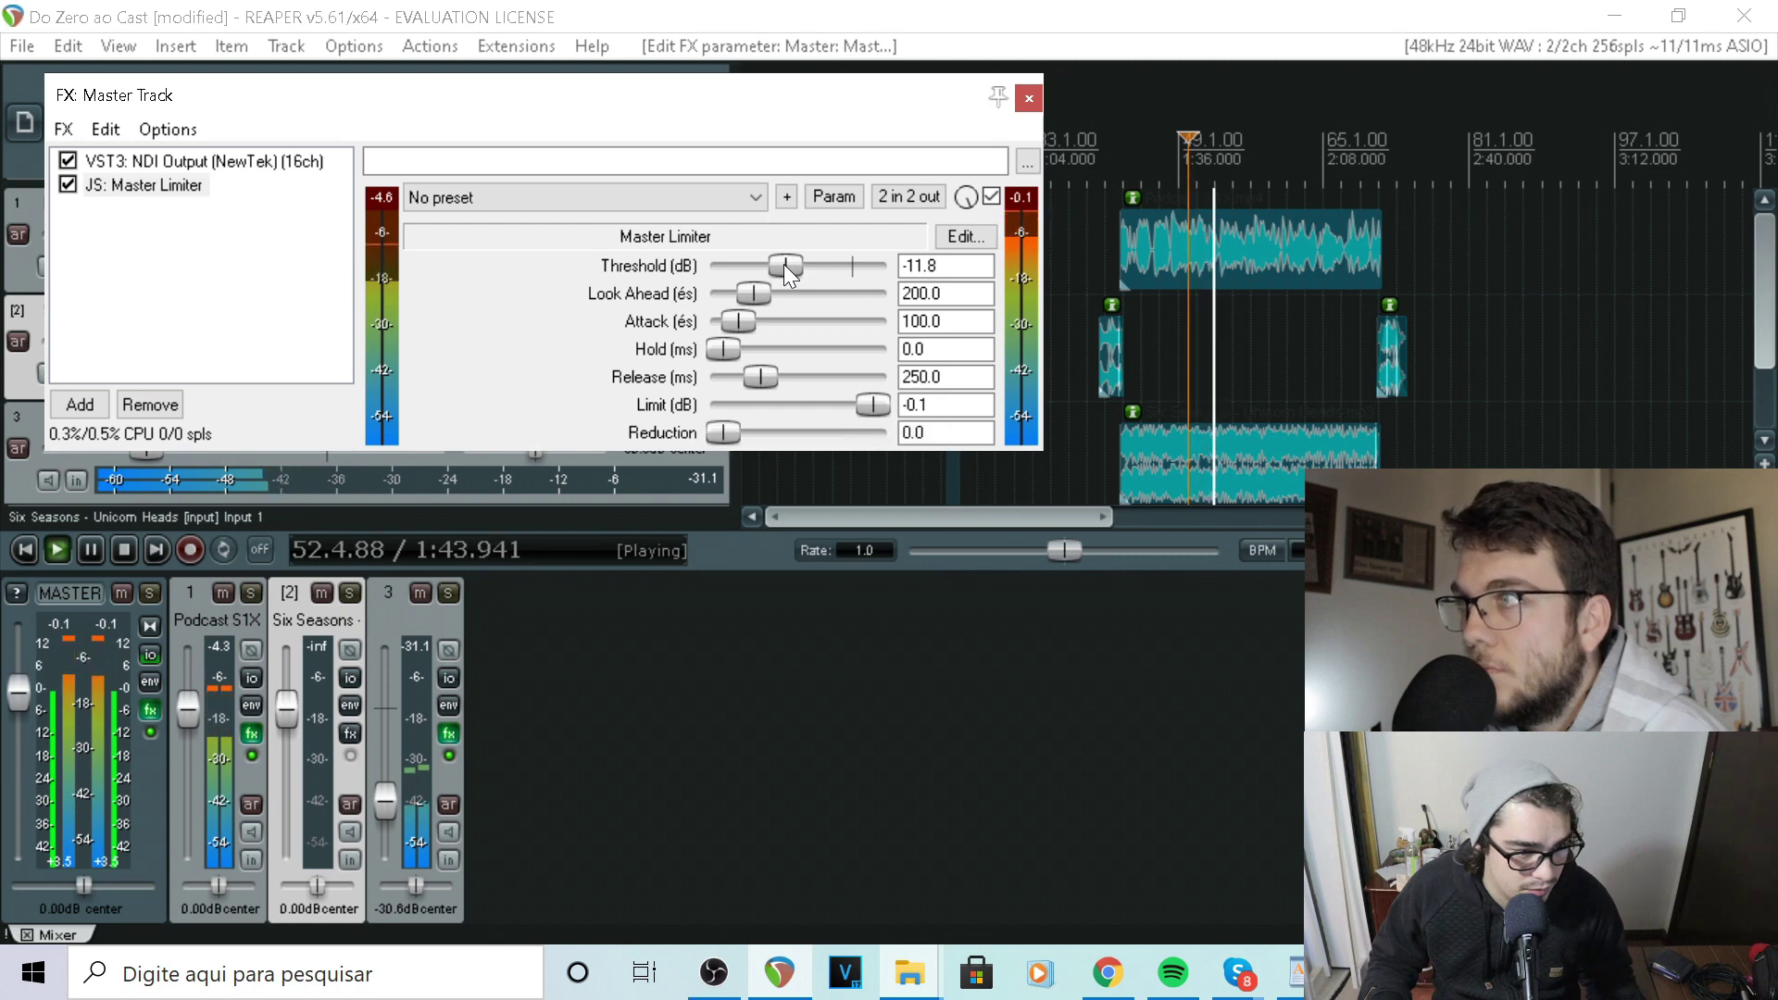
{"action": "double_click", "coordinate": [783, 264]}
{"action": "key", "text": "space"}
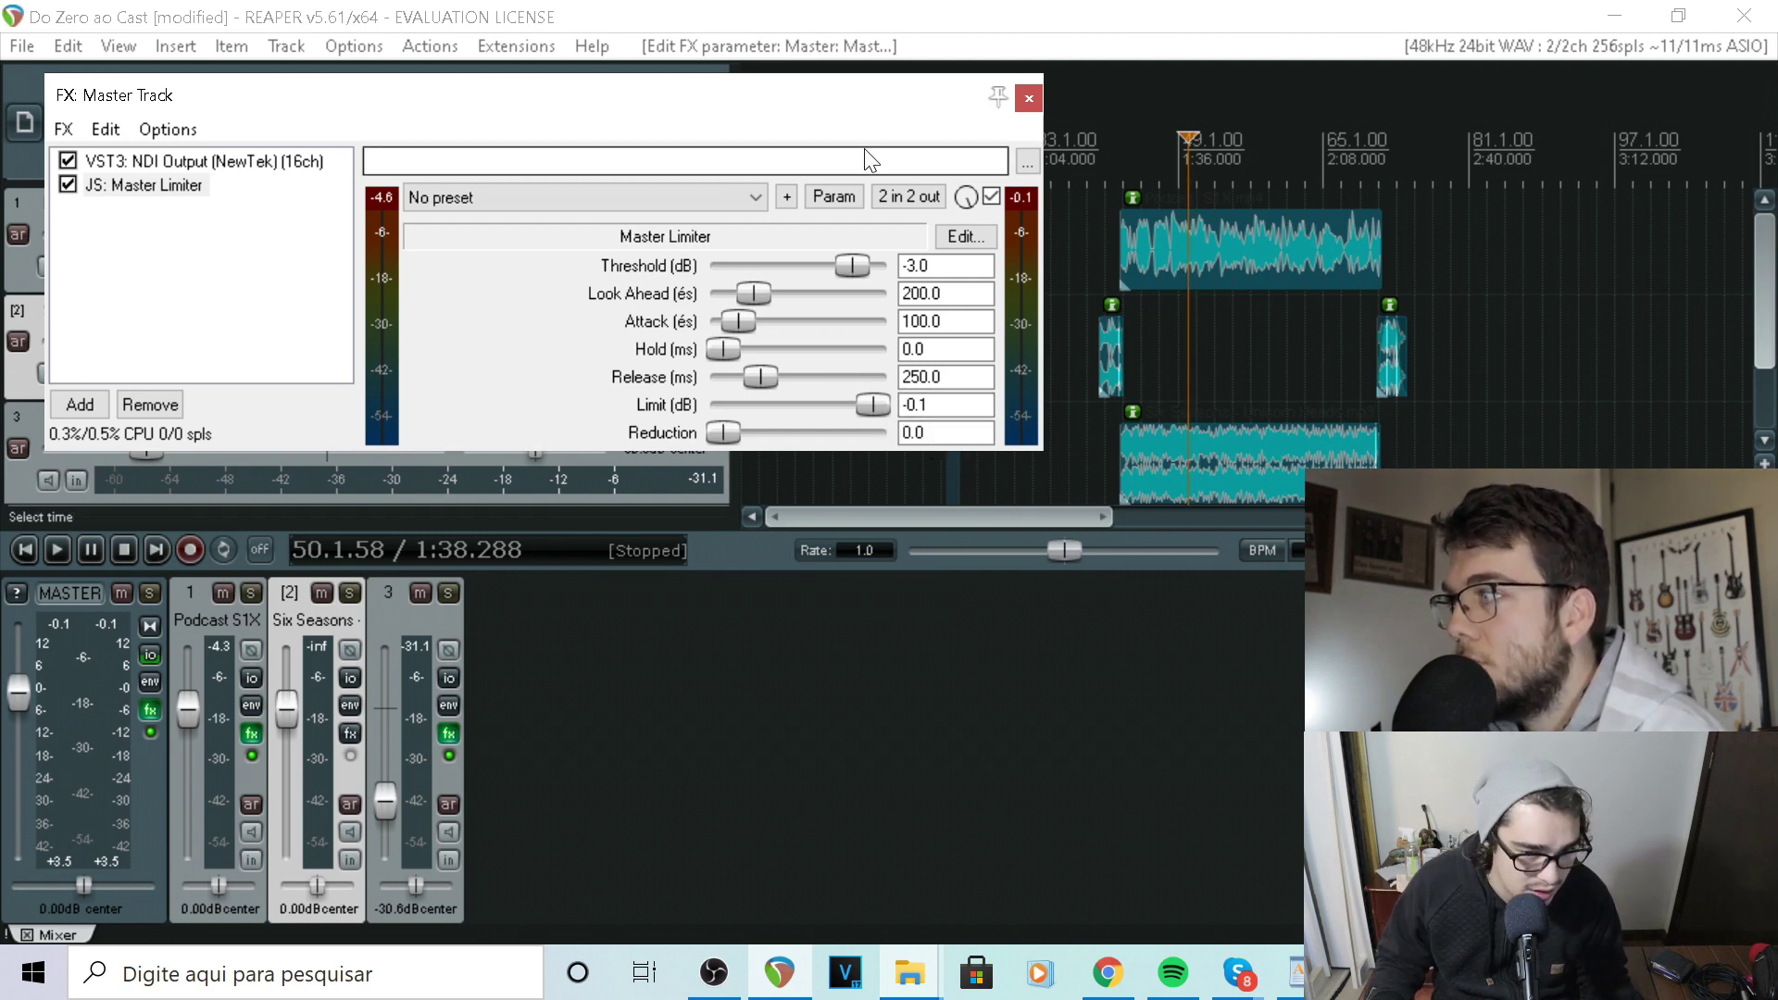
Lower the master limiter's threshold to about -6.3 dB, fine-tuning it while the project plays
{"action": "mouse_move", "coordinate": [848, 265]}
{"action": "left_mouse_down"}
{"action": "mouse_move", "coordinate": [819, 261]}
{"action": "mouse_move", "coordinate": [837, 265]}
{"action": "left_mouse_up"}
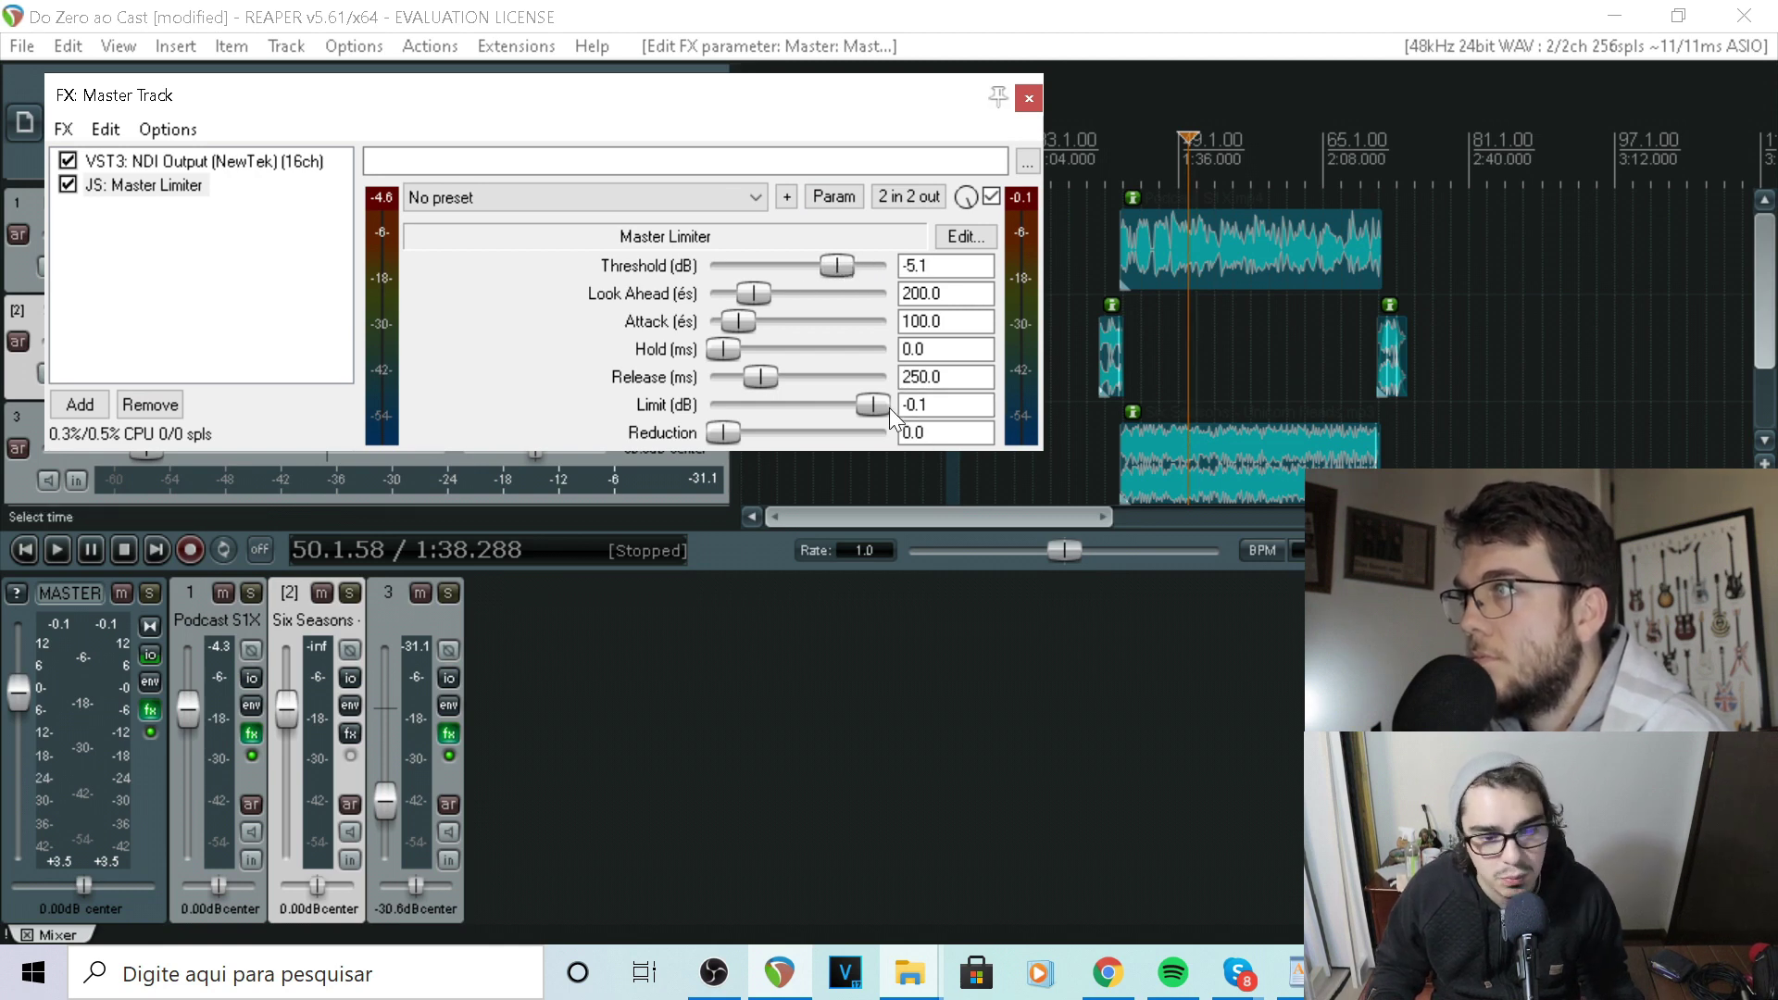
{"action": "double_click", "coordinate": [912, 405]}
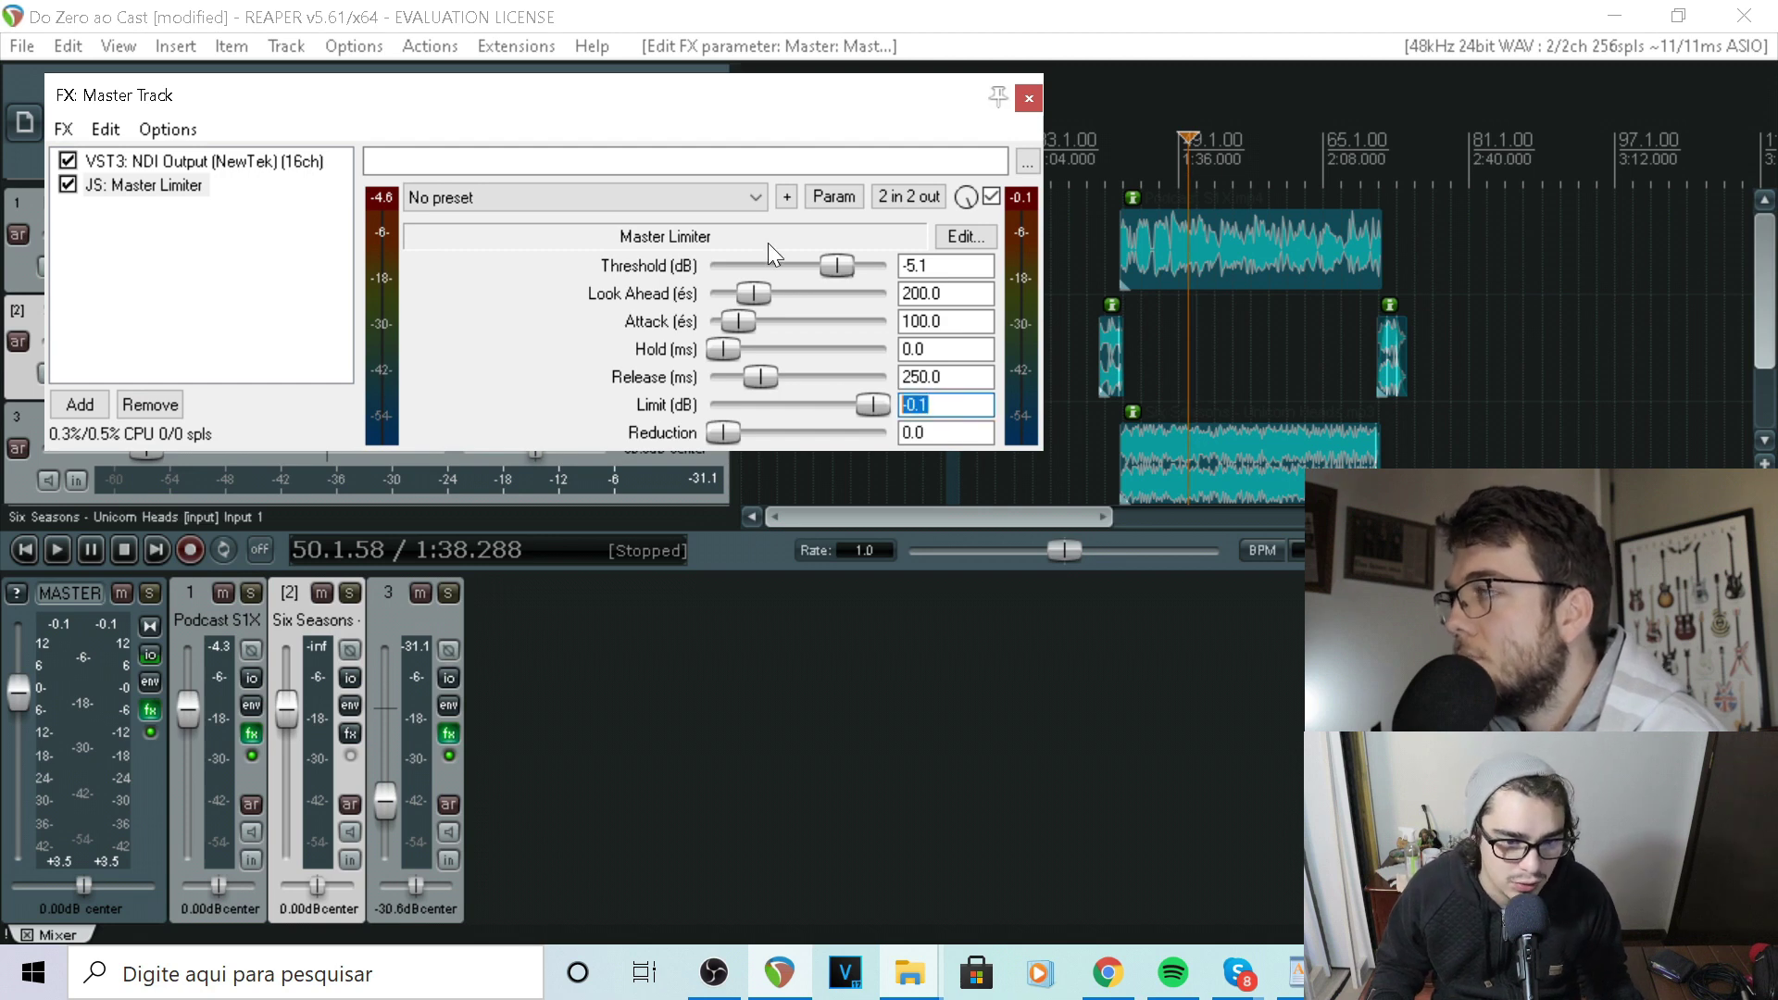
{"action": "left_click_drag", "start_coordinate": [837, 268], "coordinate": [846, 269]}
{"action": "left_click", "coordinate": [56, 550]}
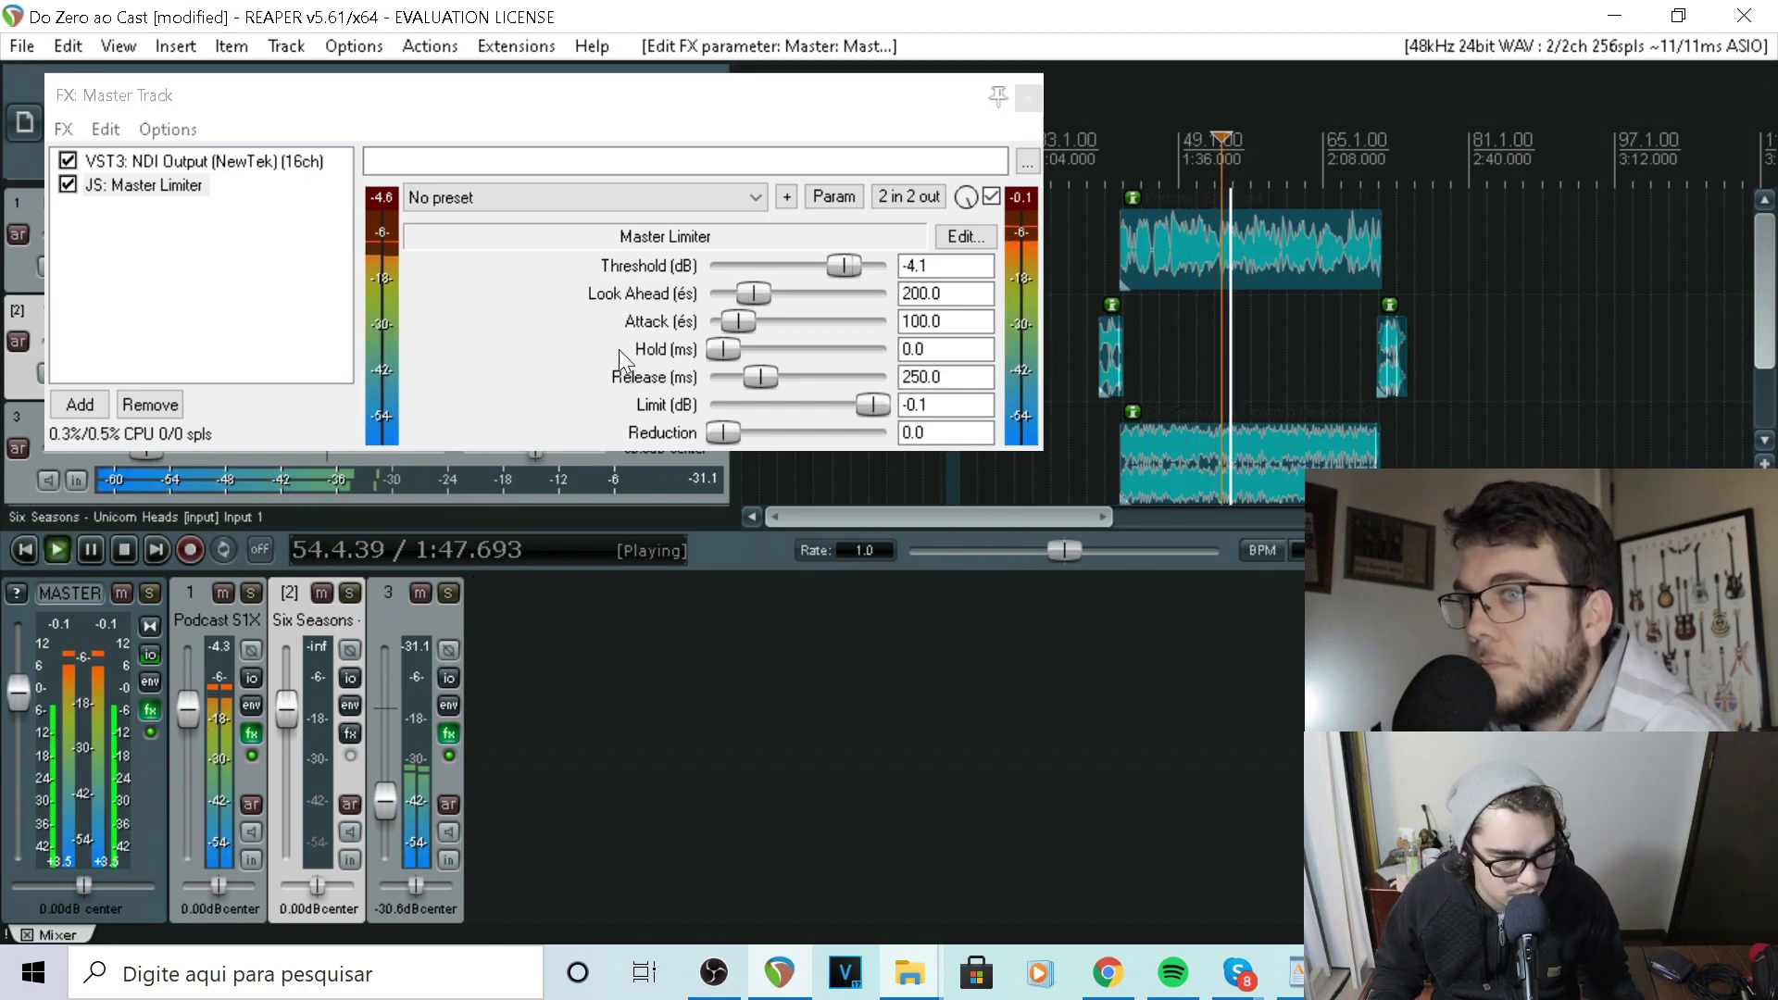
{"action": "left_click_drag", "start_coordinate": [846, 267], "coordinate": [835, 268]}
{"action": "key", "text": "space"}
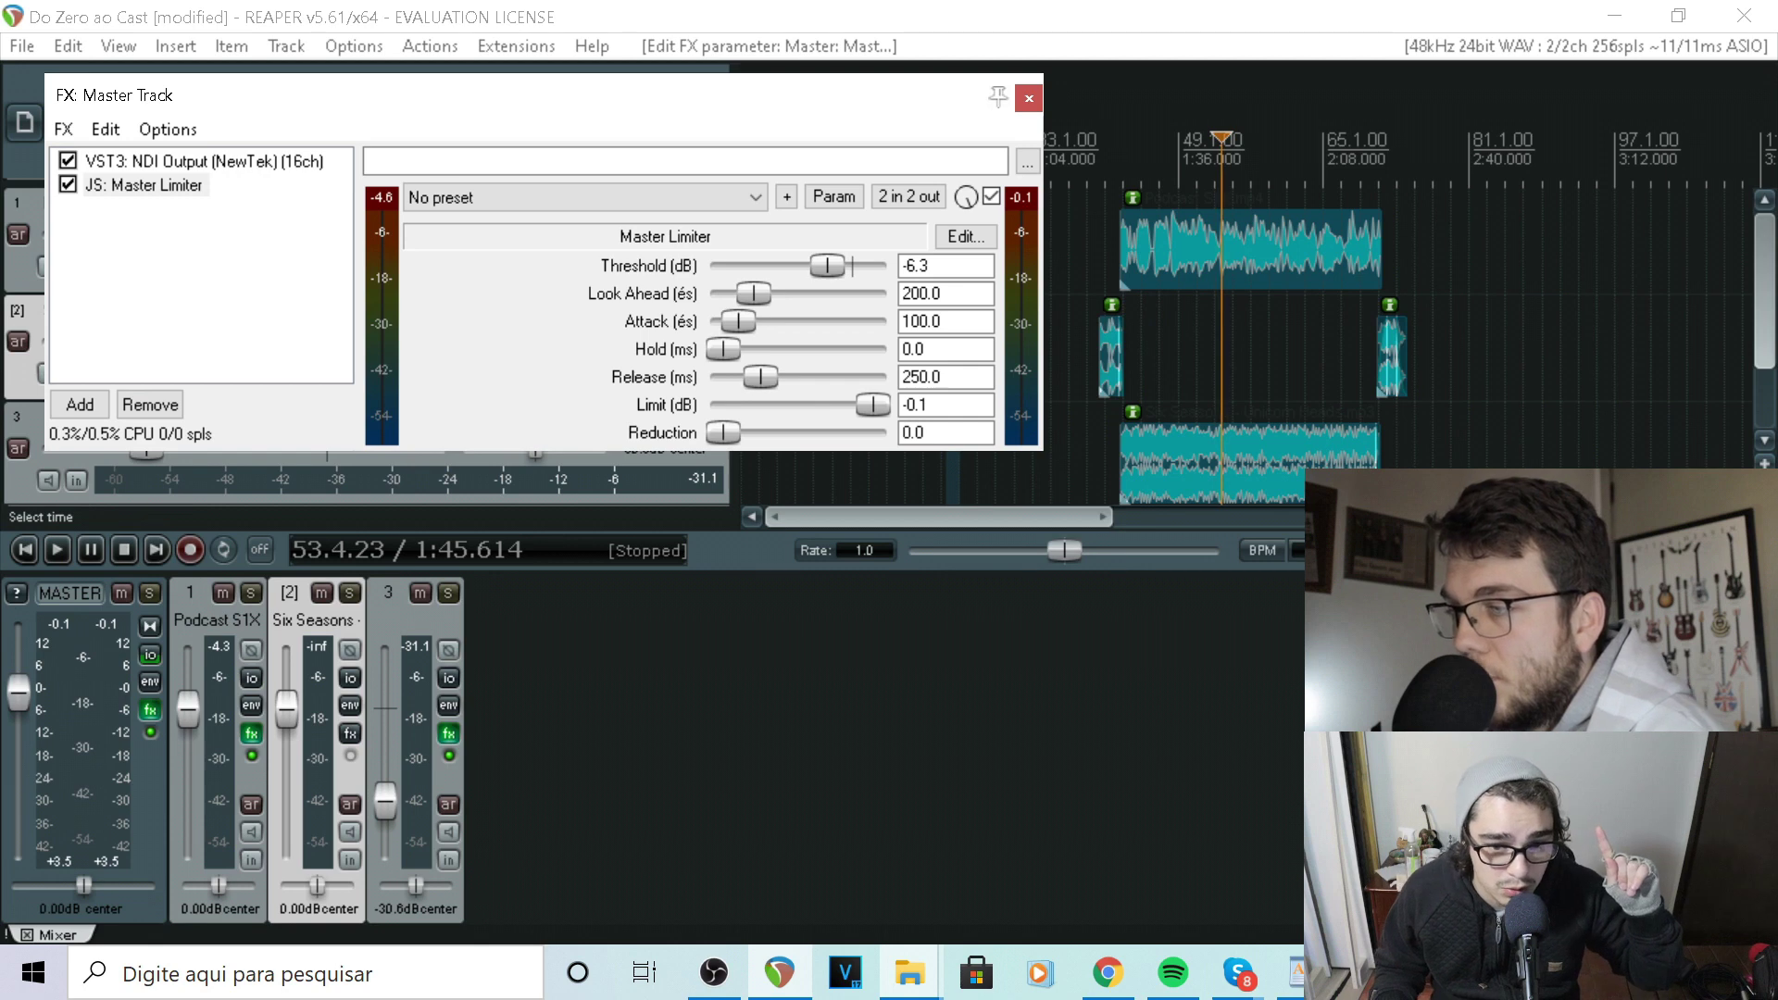
{"action": "left_click", "coordinate": [1222, 167]}
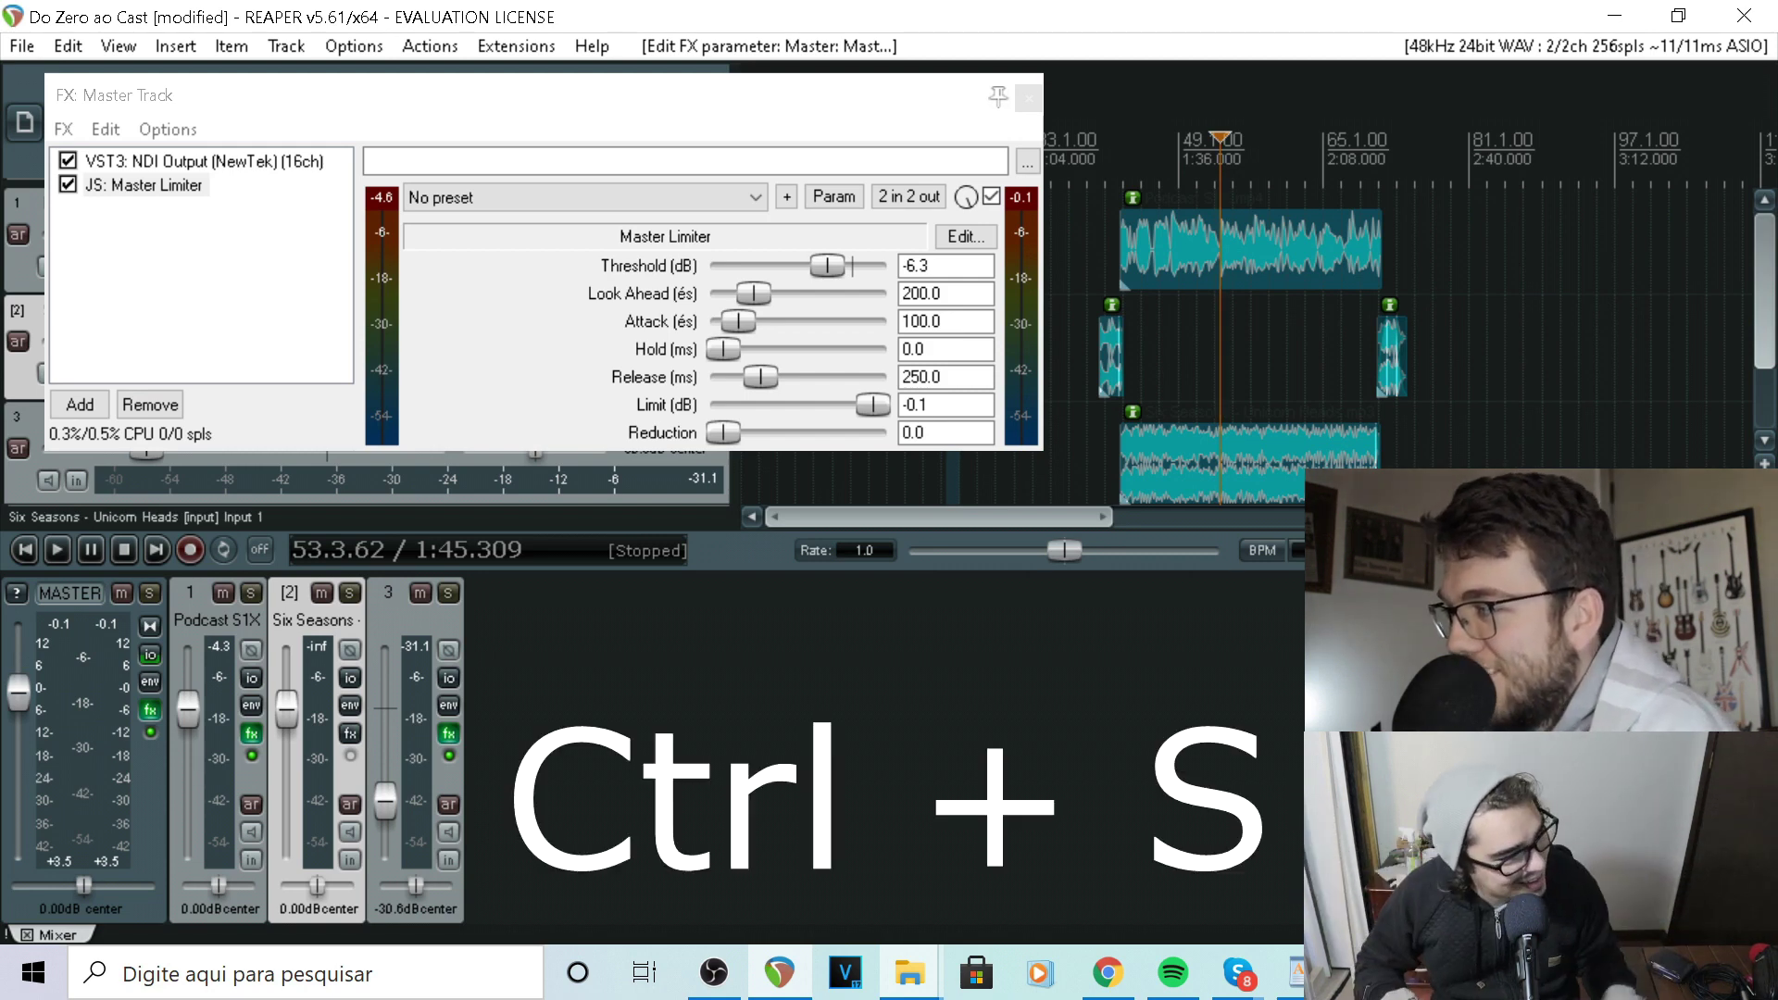
{"action": "left_click", "coordinate": [1231, 140]}
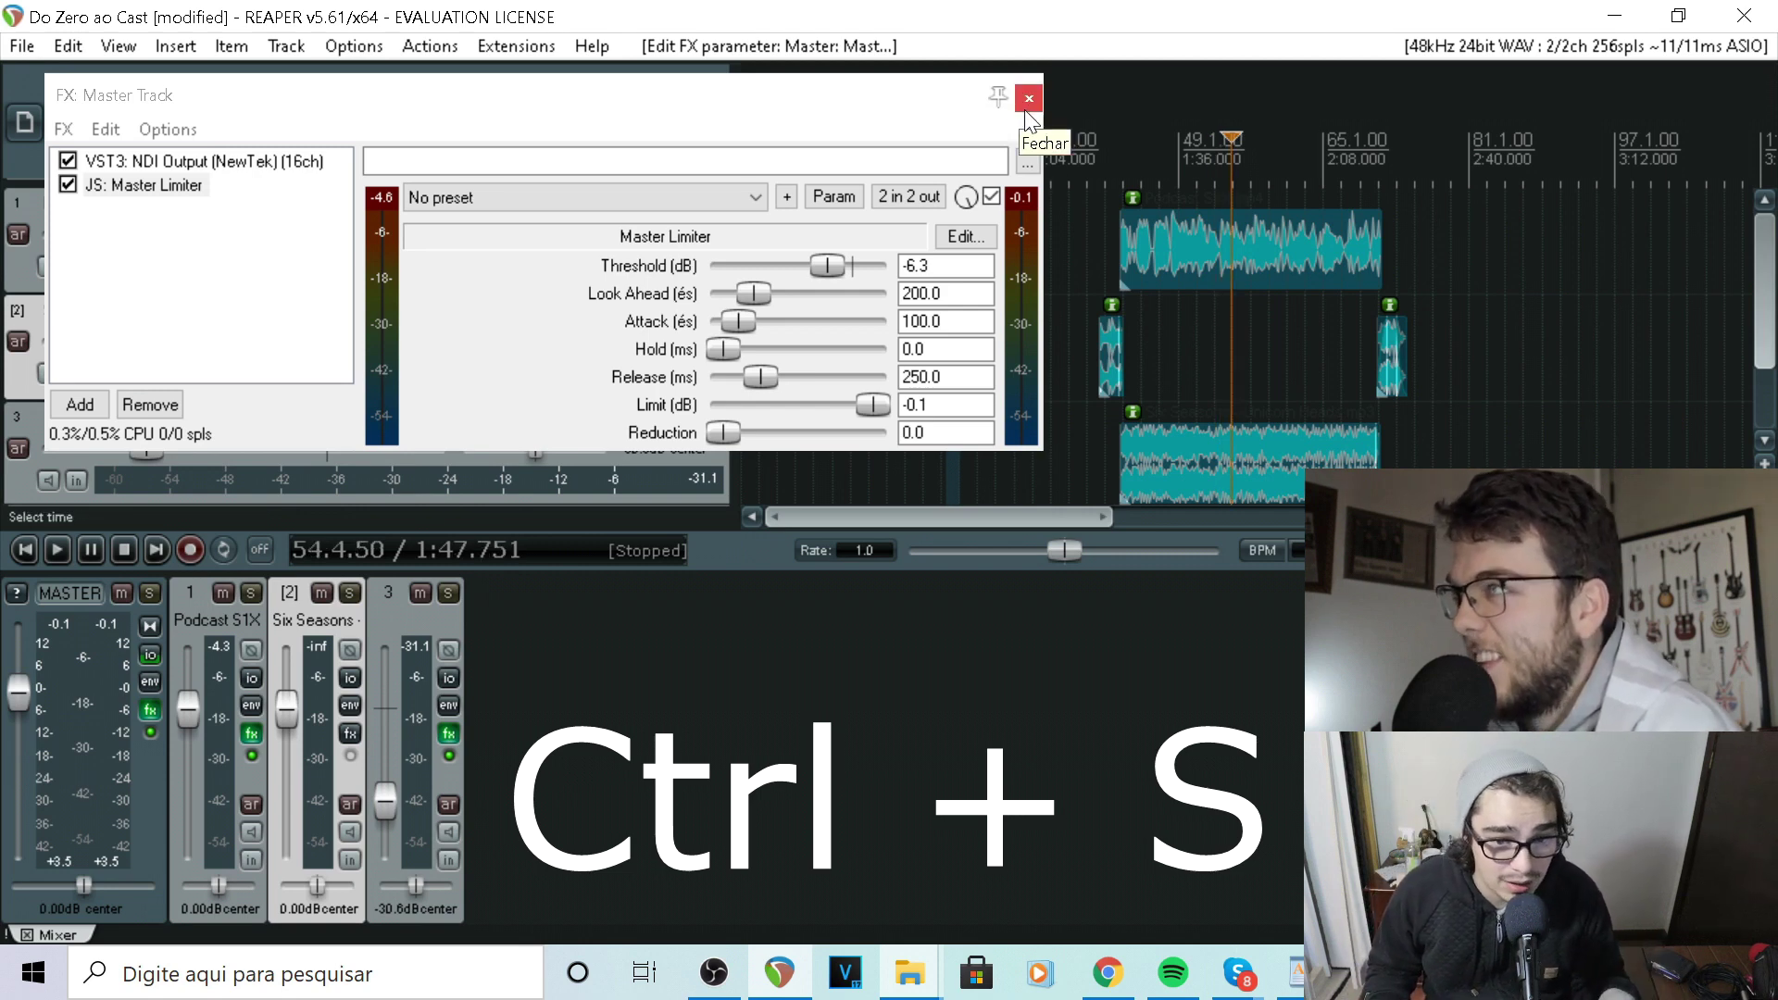
{"action": "left_click", "coordinate": [155, 188]}
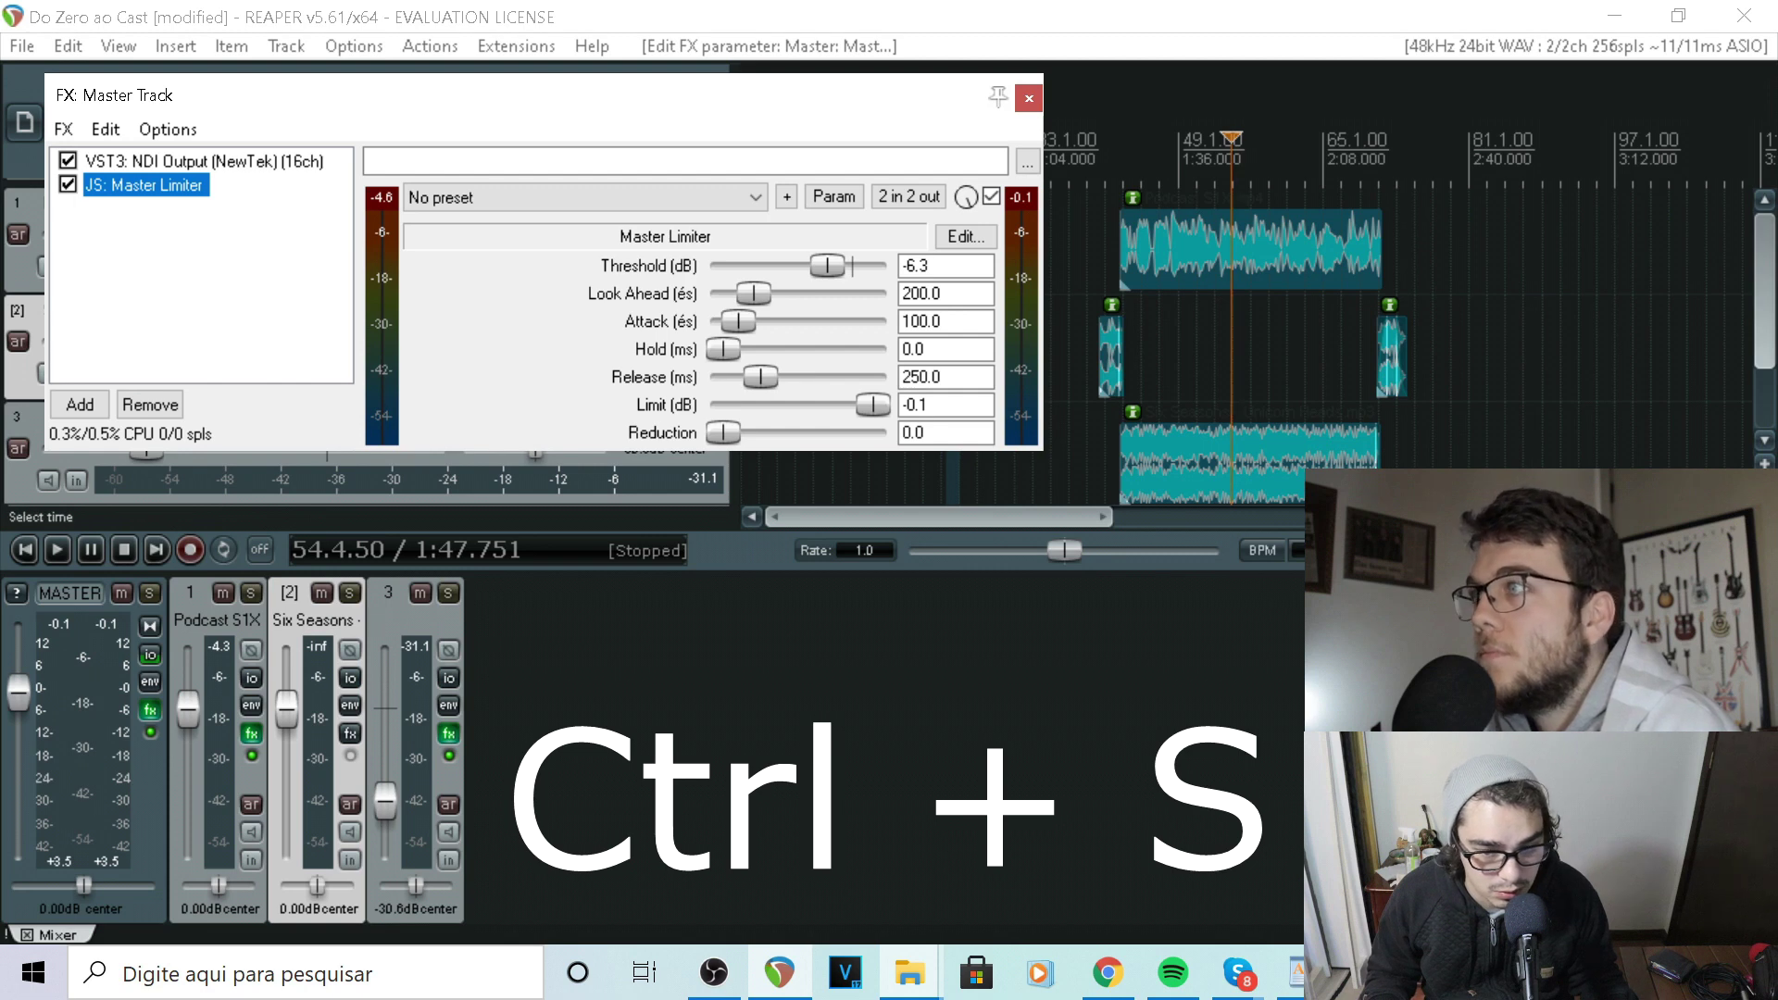
{"action": "left_click", "coordinate": [1248, 352]}
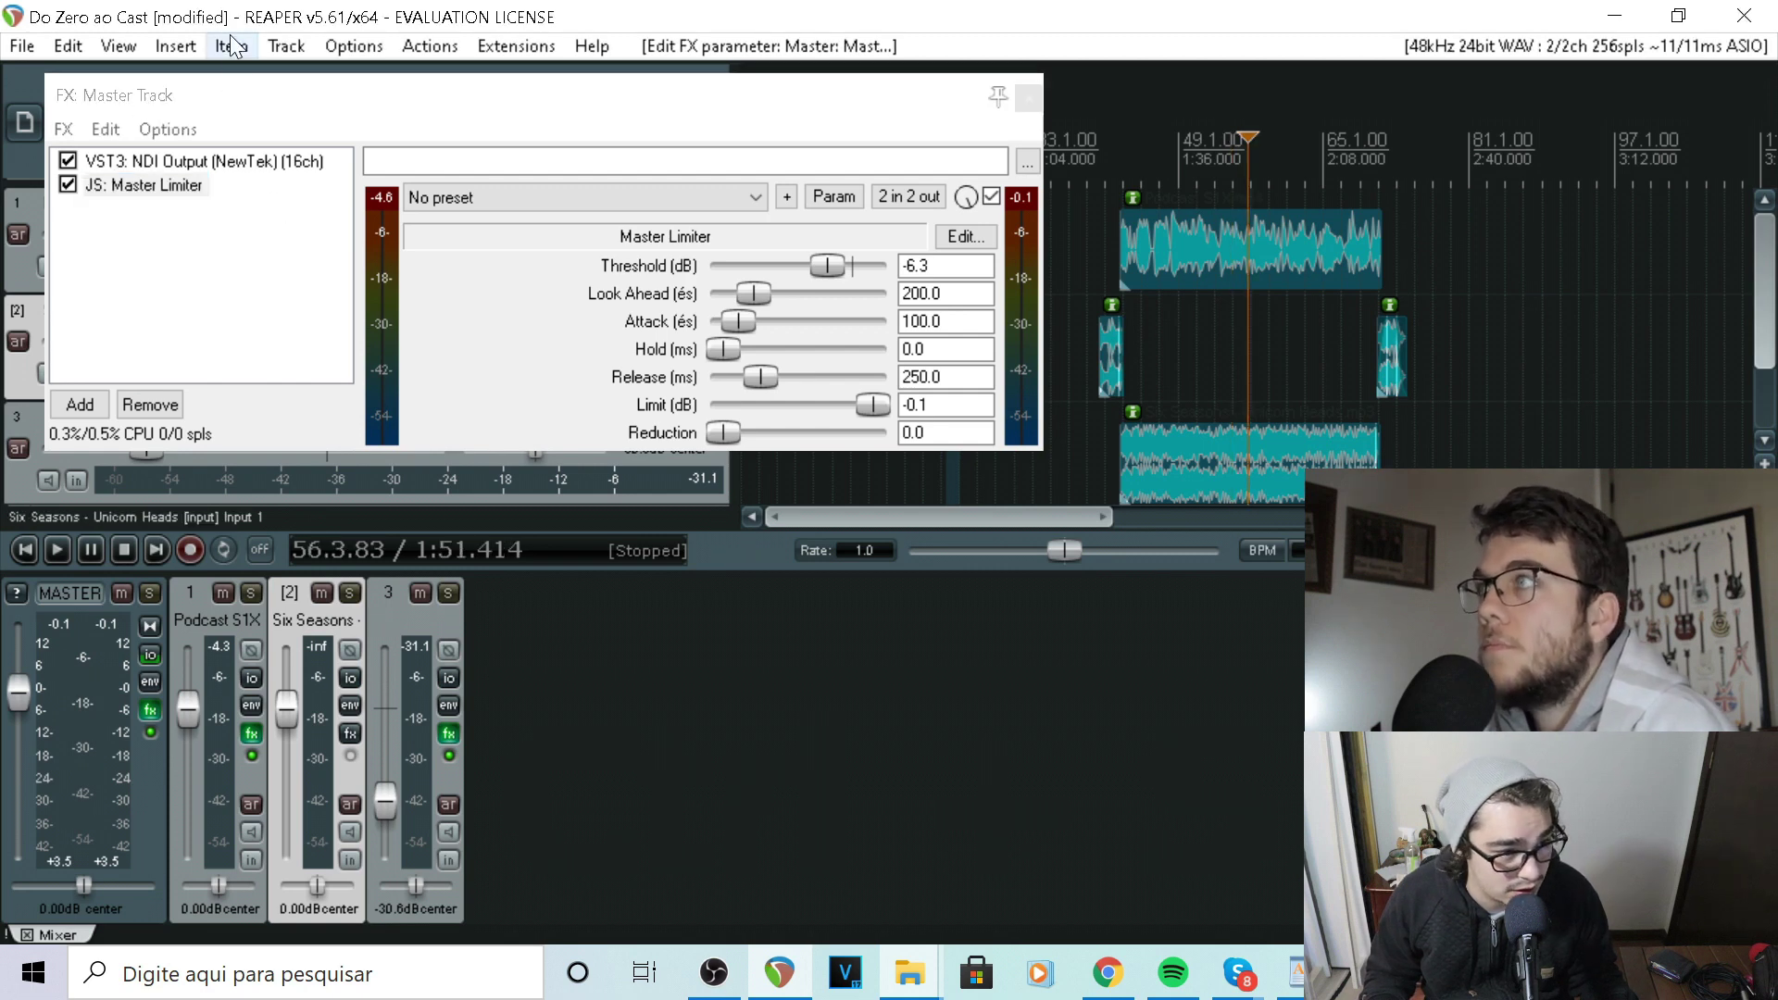
{"action": "left_click", "coordinate": [264, 260]}
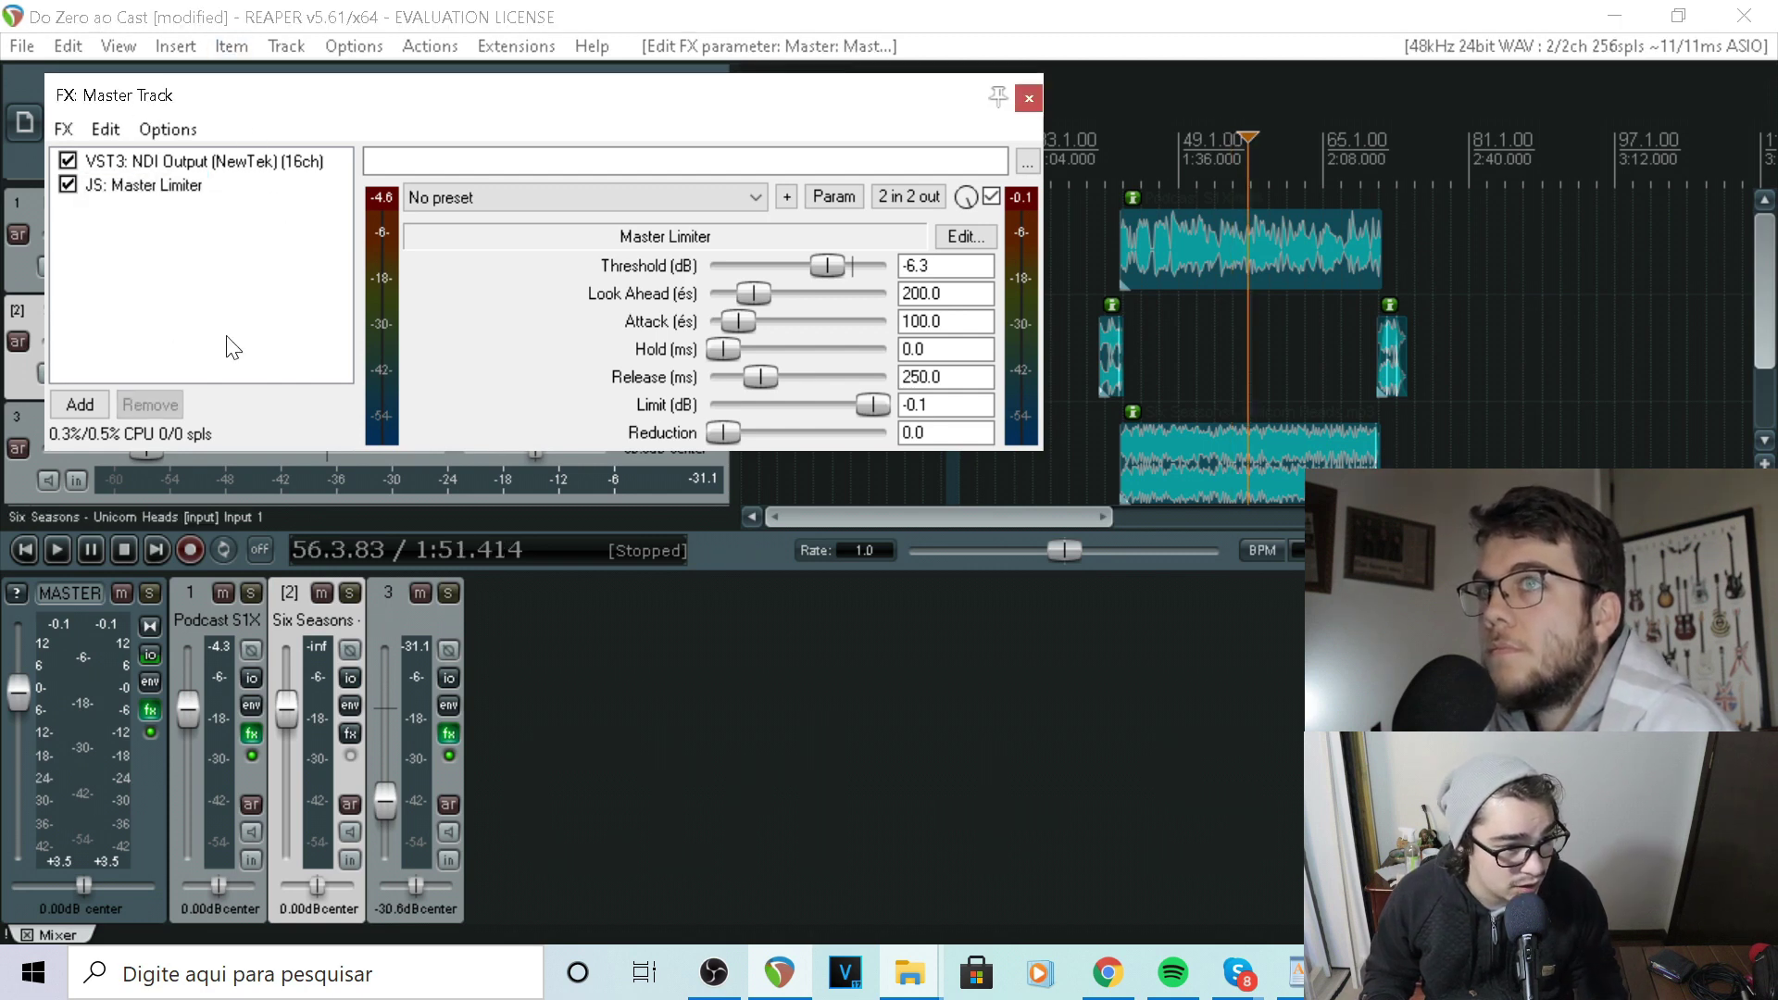
{"action": "left_click", "coordinate": [162, 188]}
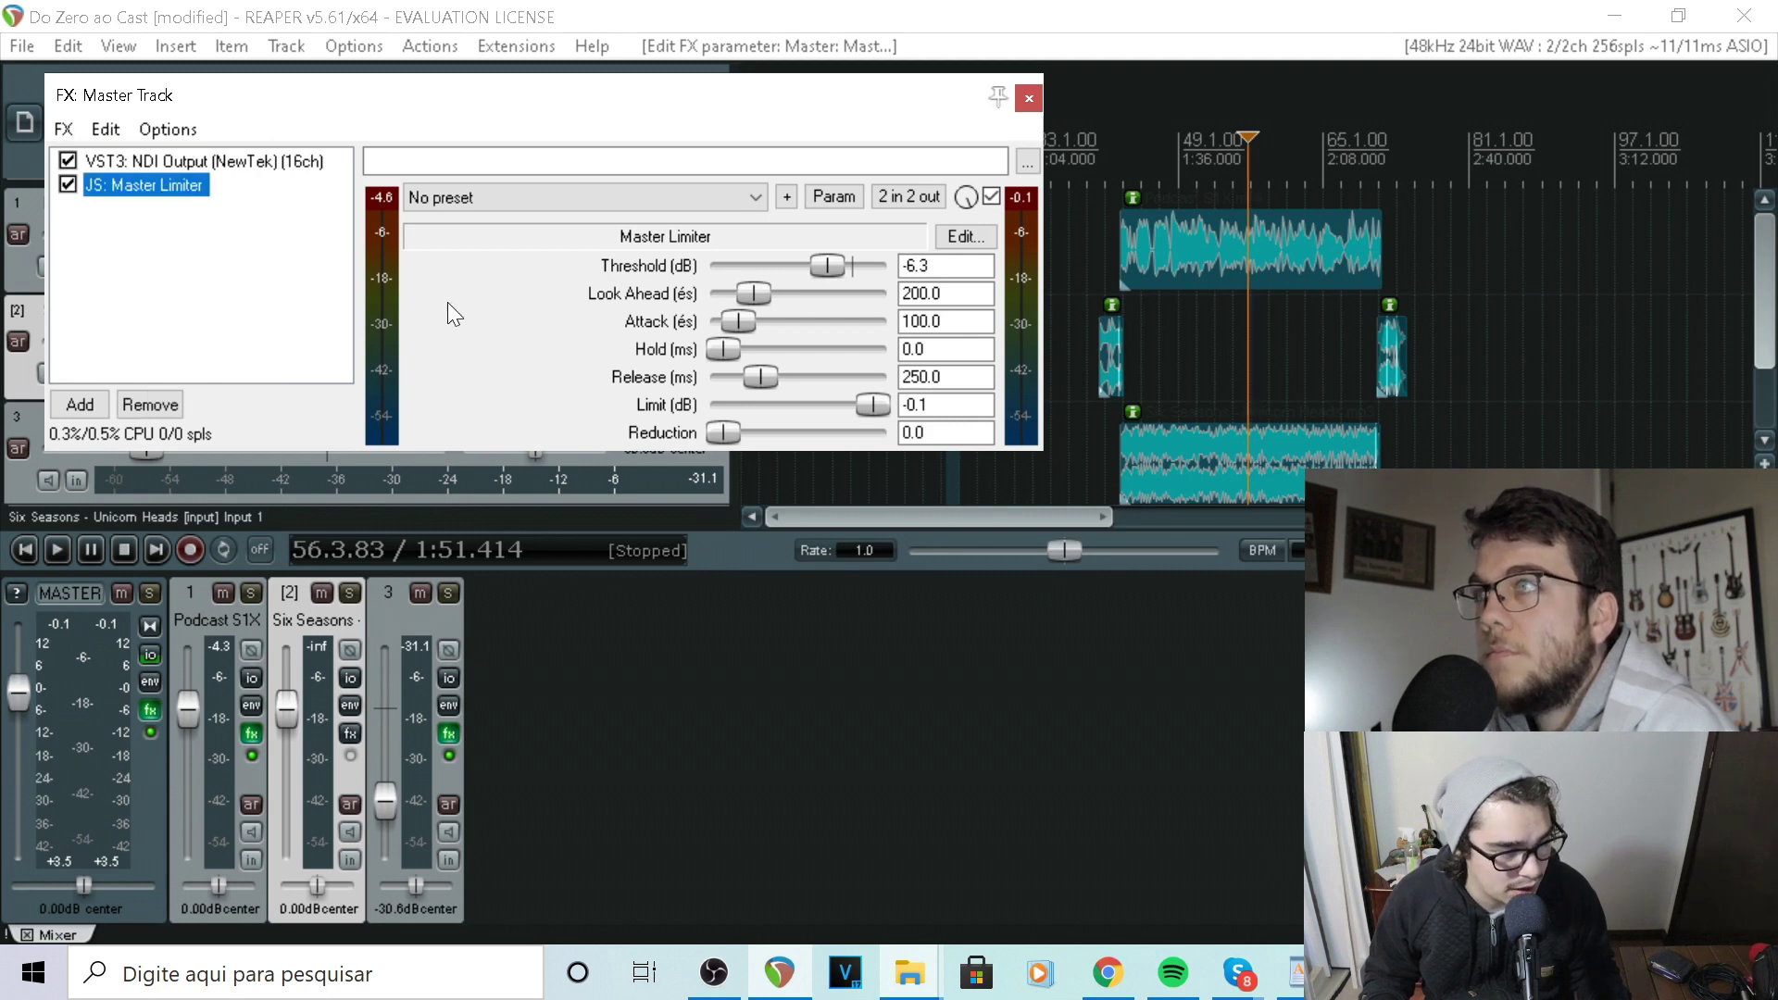
{"action": "key", "text": "ctrl+s"}
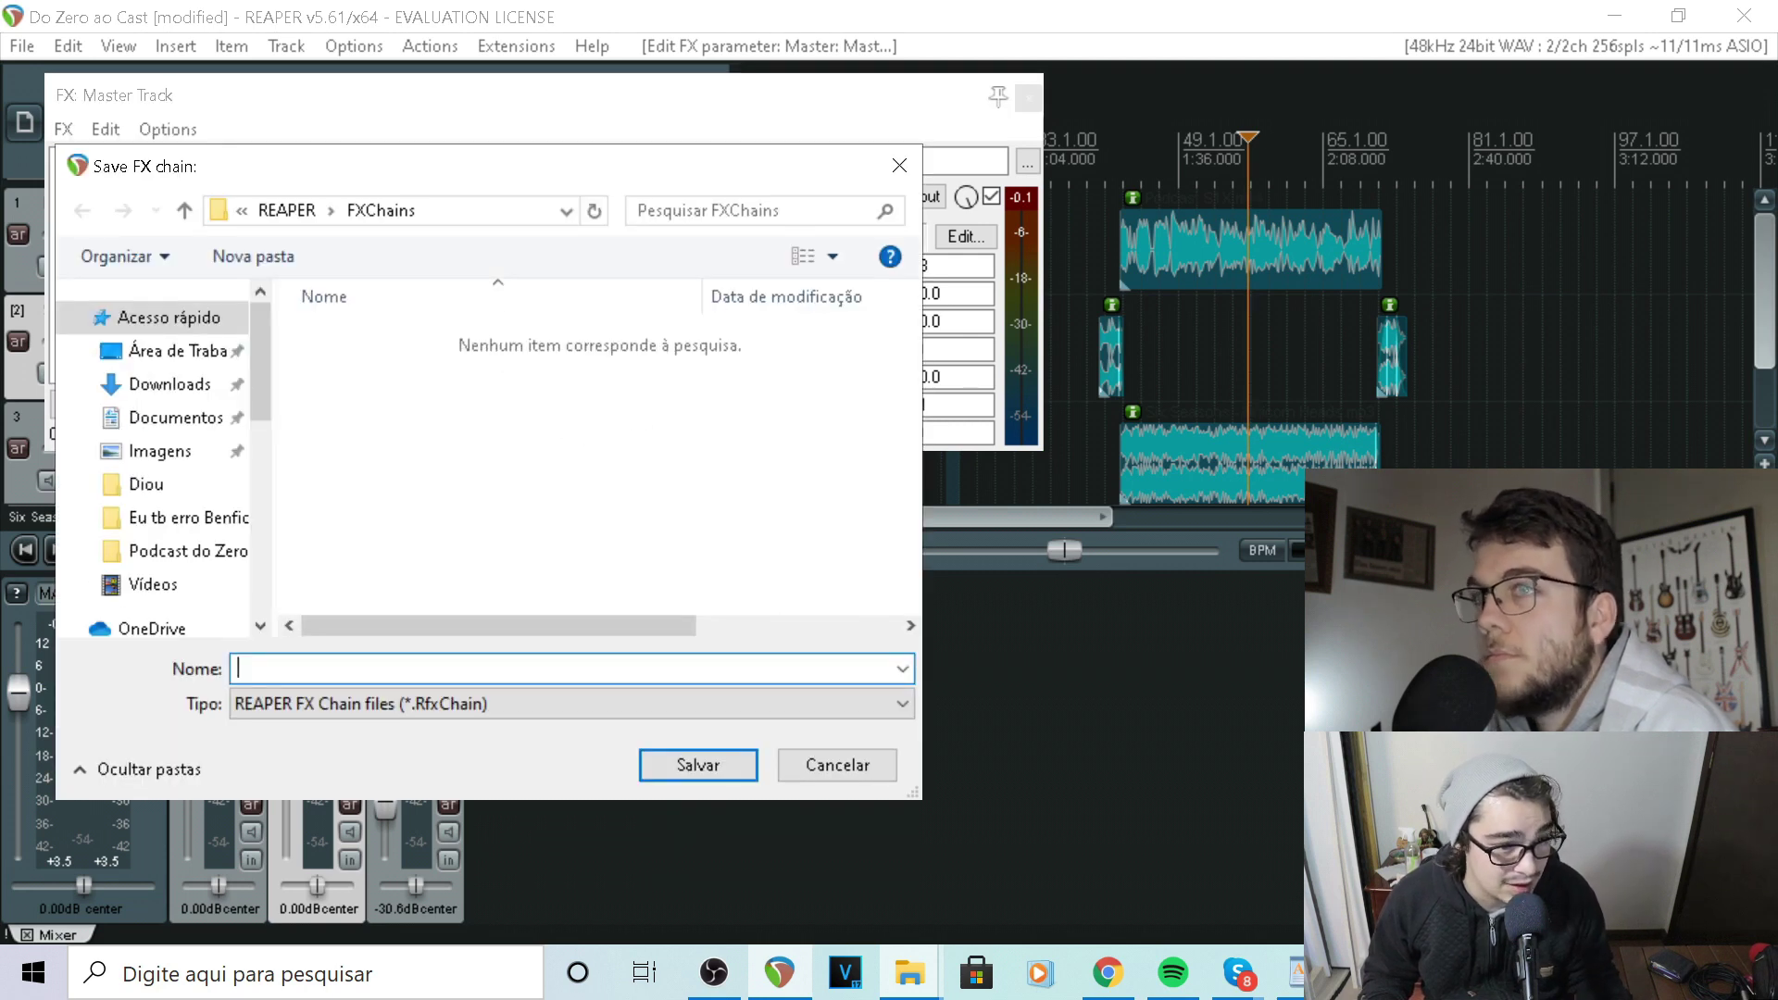
{"action": "left_click", "coordinate": [900, 165]}
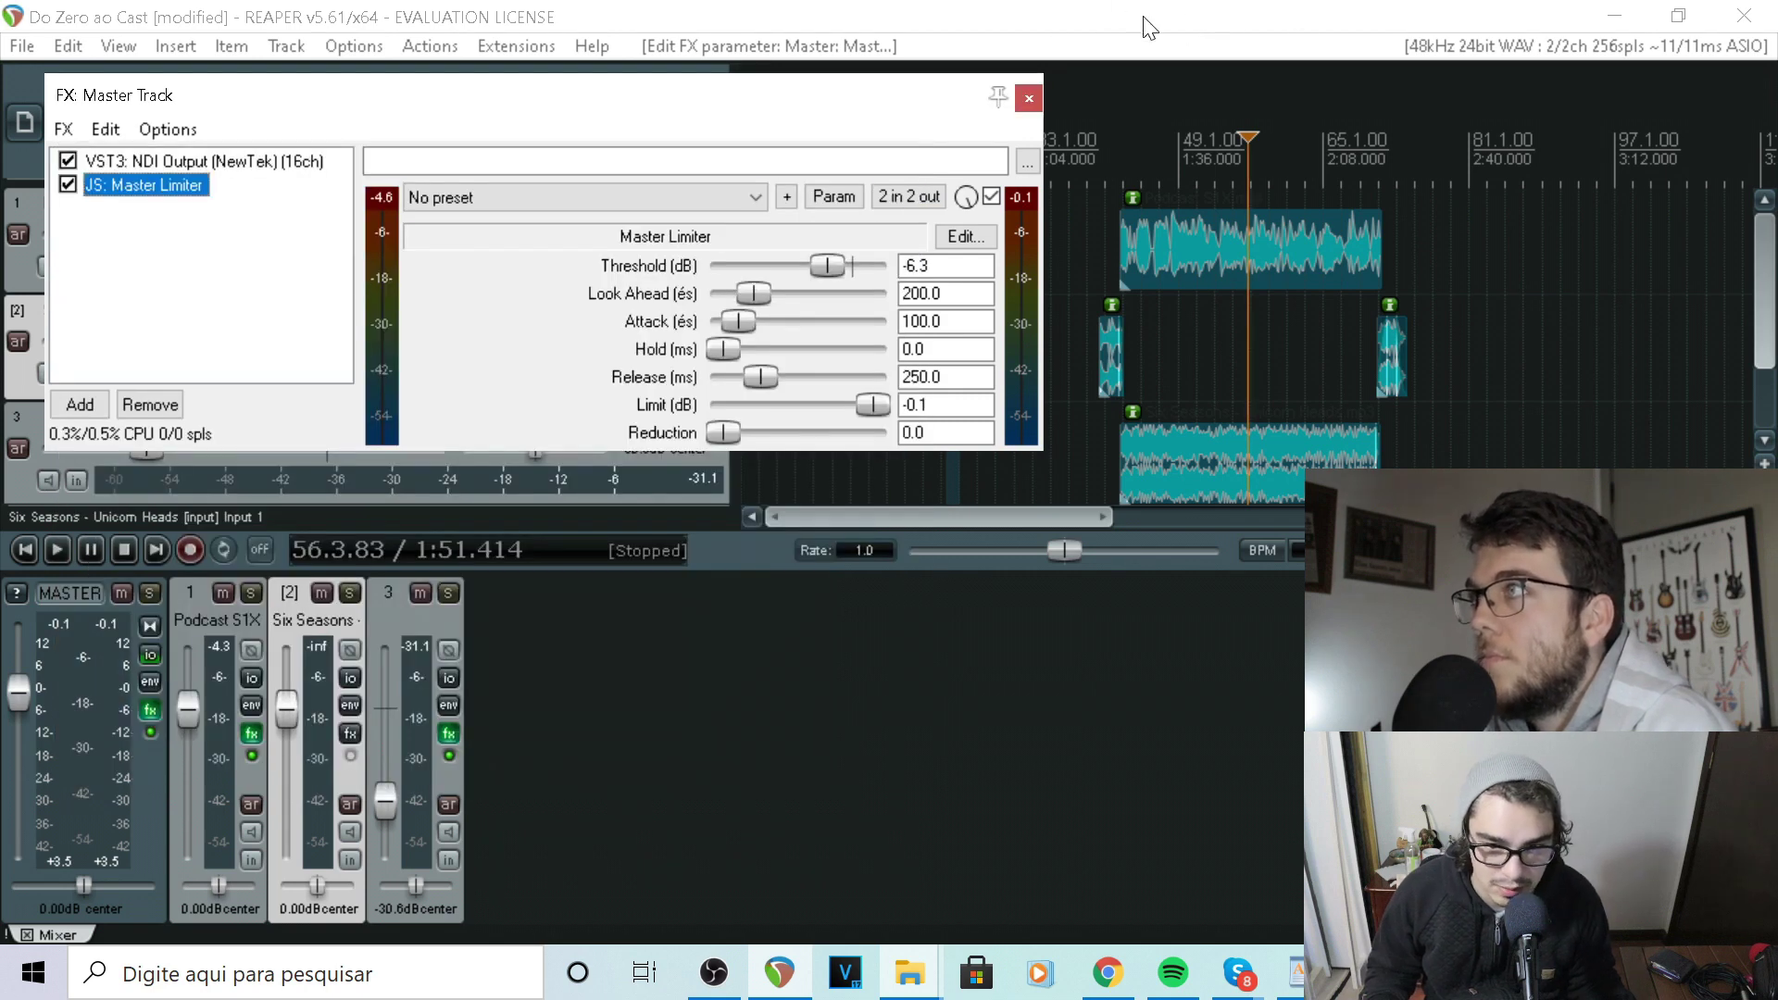
Save the project with focus on the arrangement, and close the master track's effects window
{"action": "left_click", "coordinate": [1269, 186]}
{"action": "left_click", "coordinate": [1158, 185]}
{"action": "left_click", "coordinate": [1222, 372]}
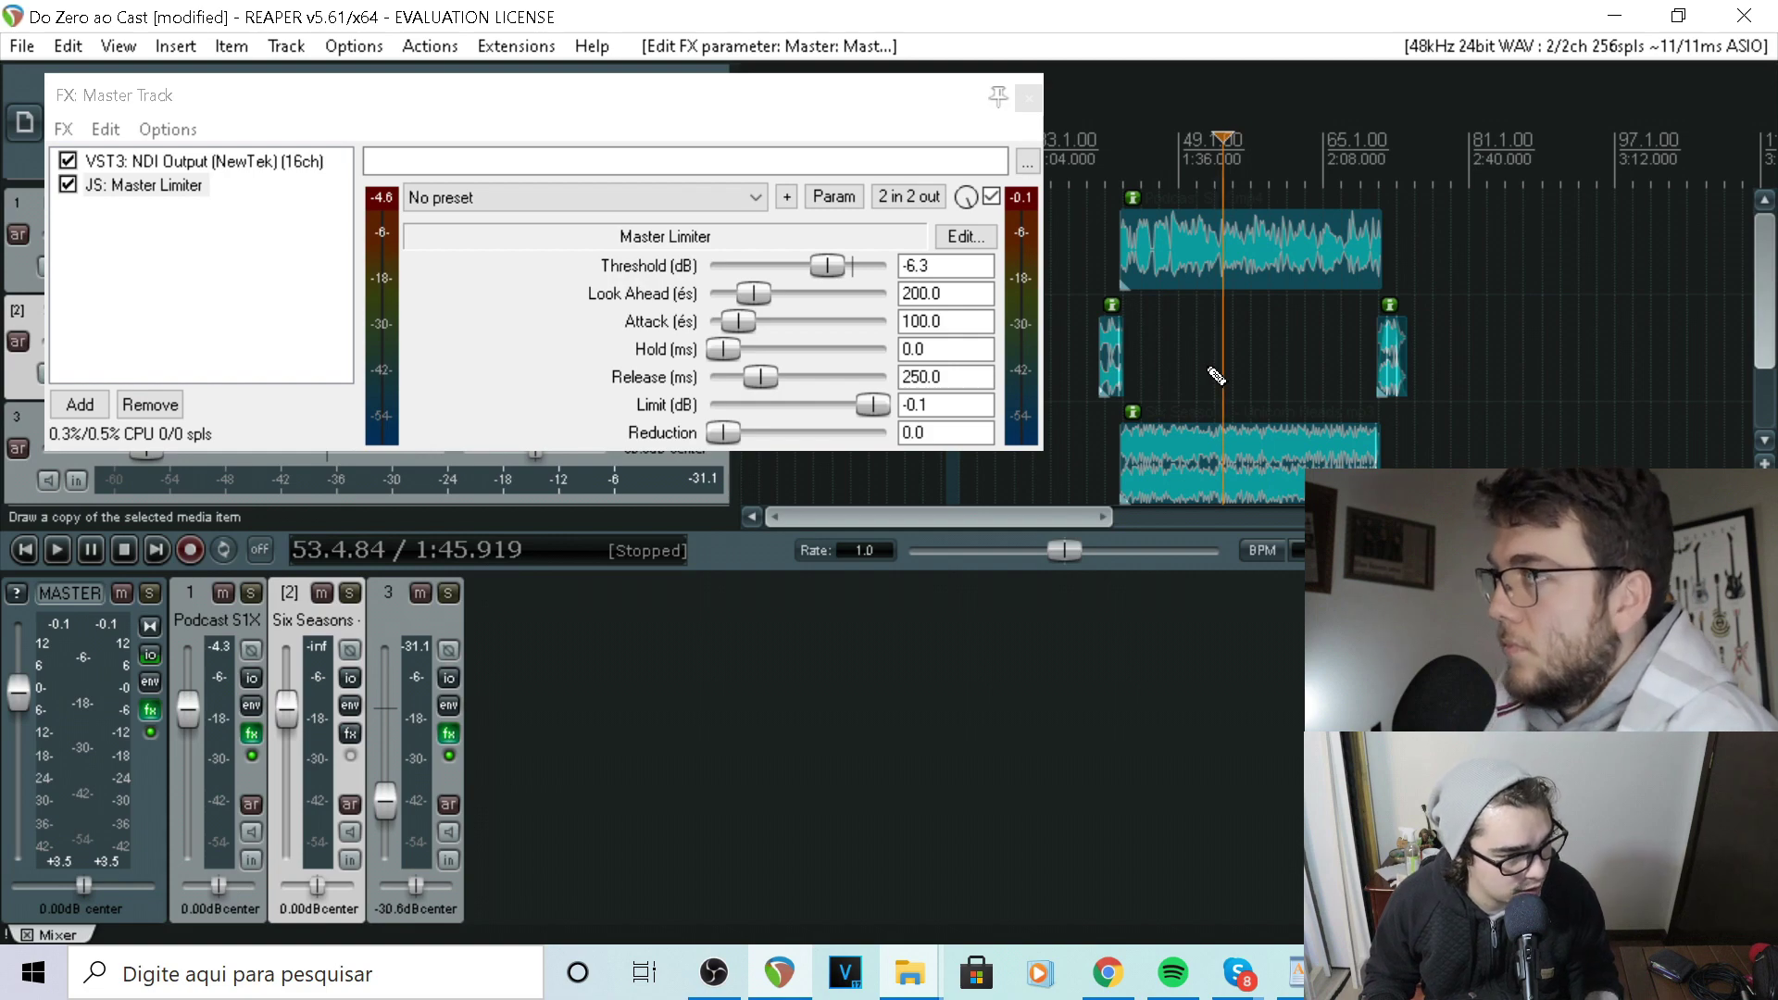
{"action": "key", "text": "ctrl+s"}
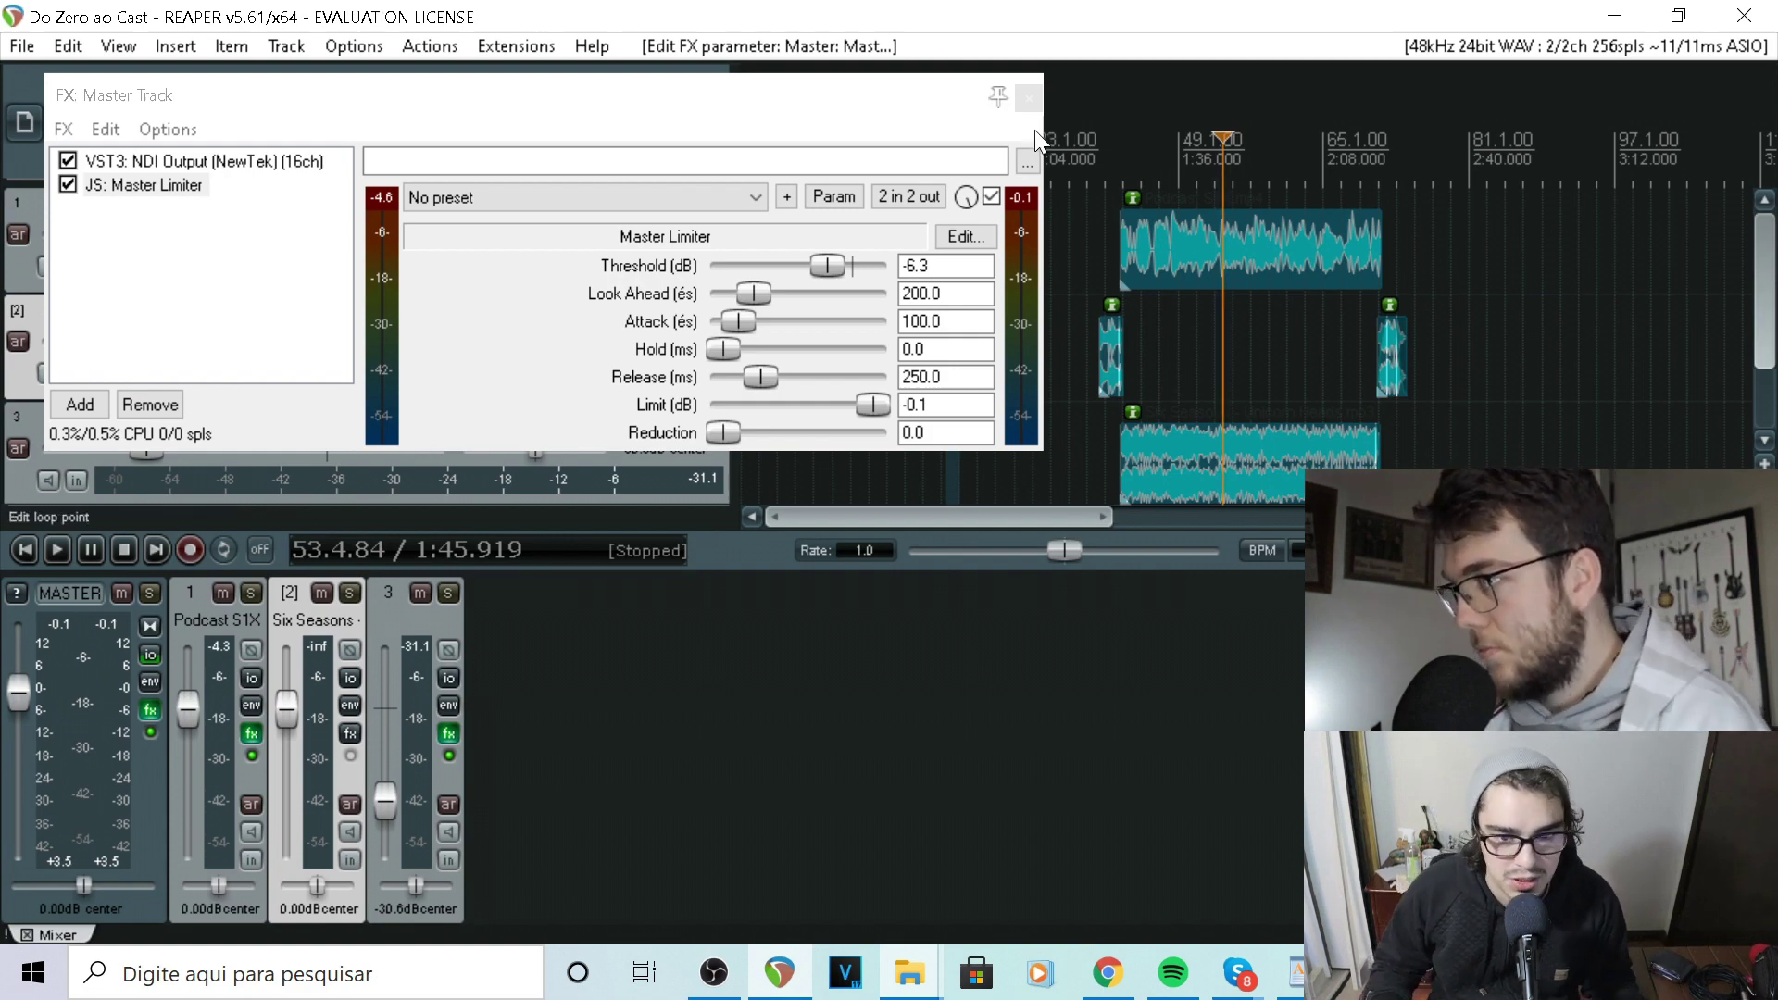
{"action": "left_click", "coordinate": [1027, 97]}
{"action": "key", "text": "minus"}
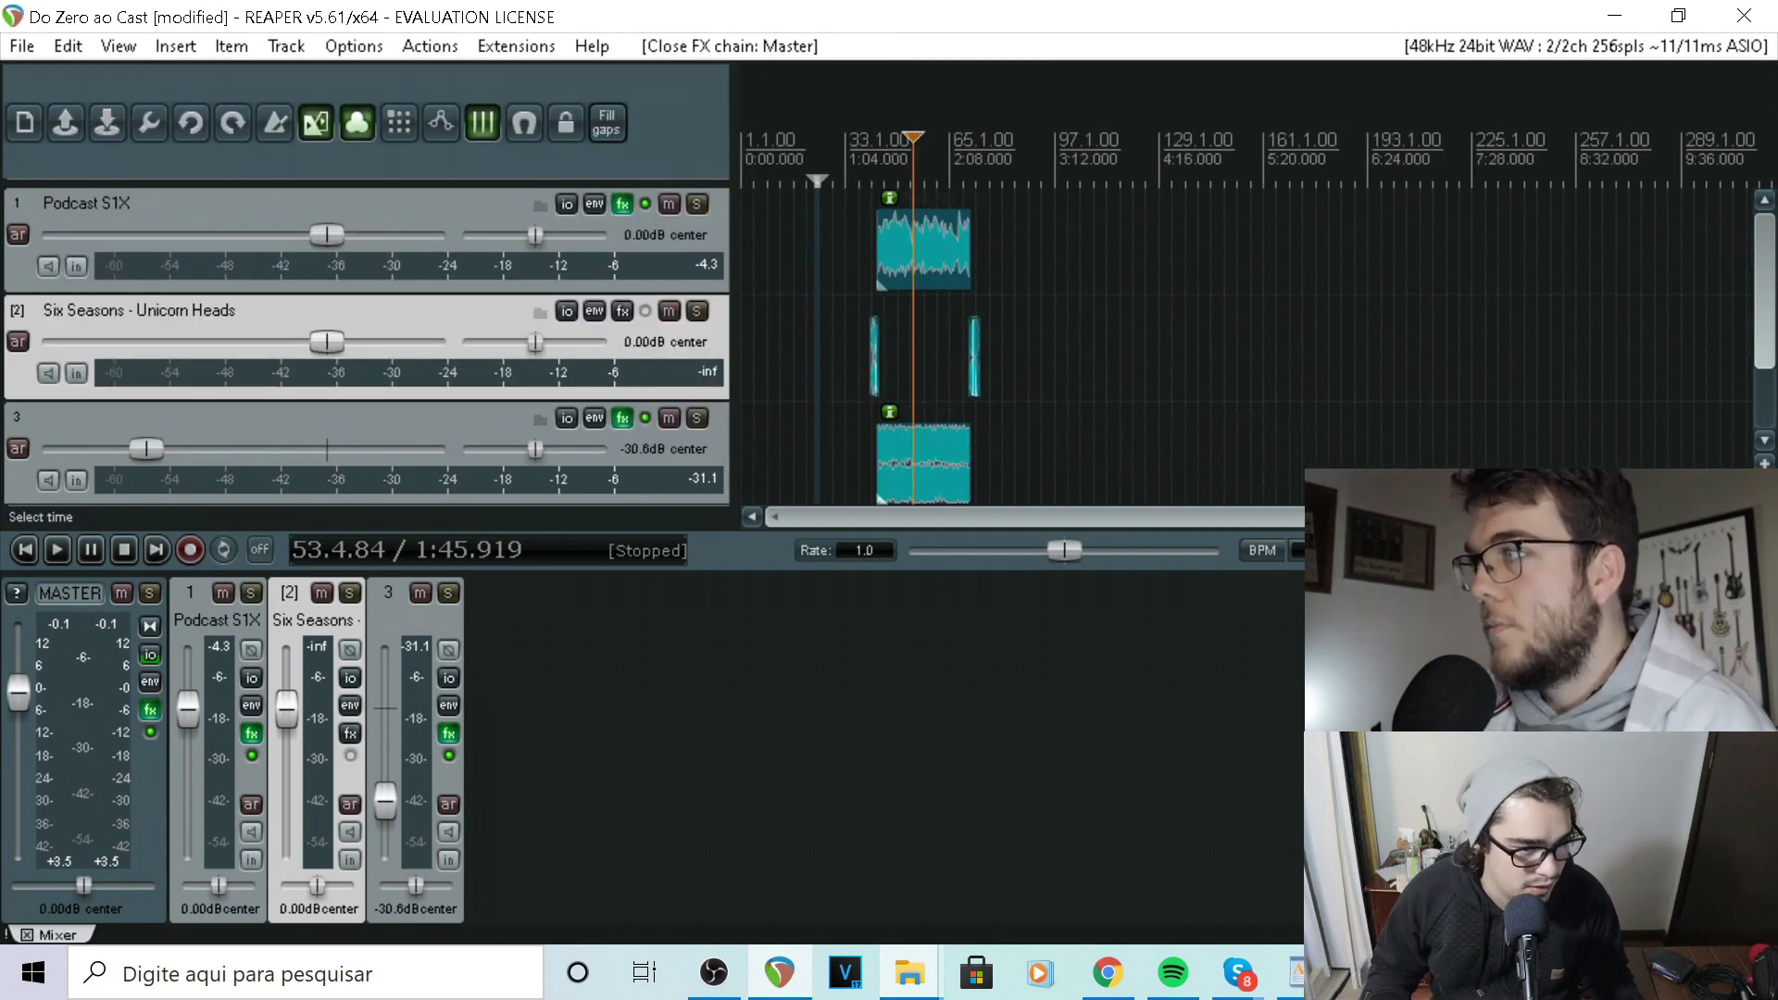
{"action": "key", "text": "plus"}
{"action": "left_click", "coordinate": [823, 278]}
{"action": "key", "text": "minus"}
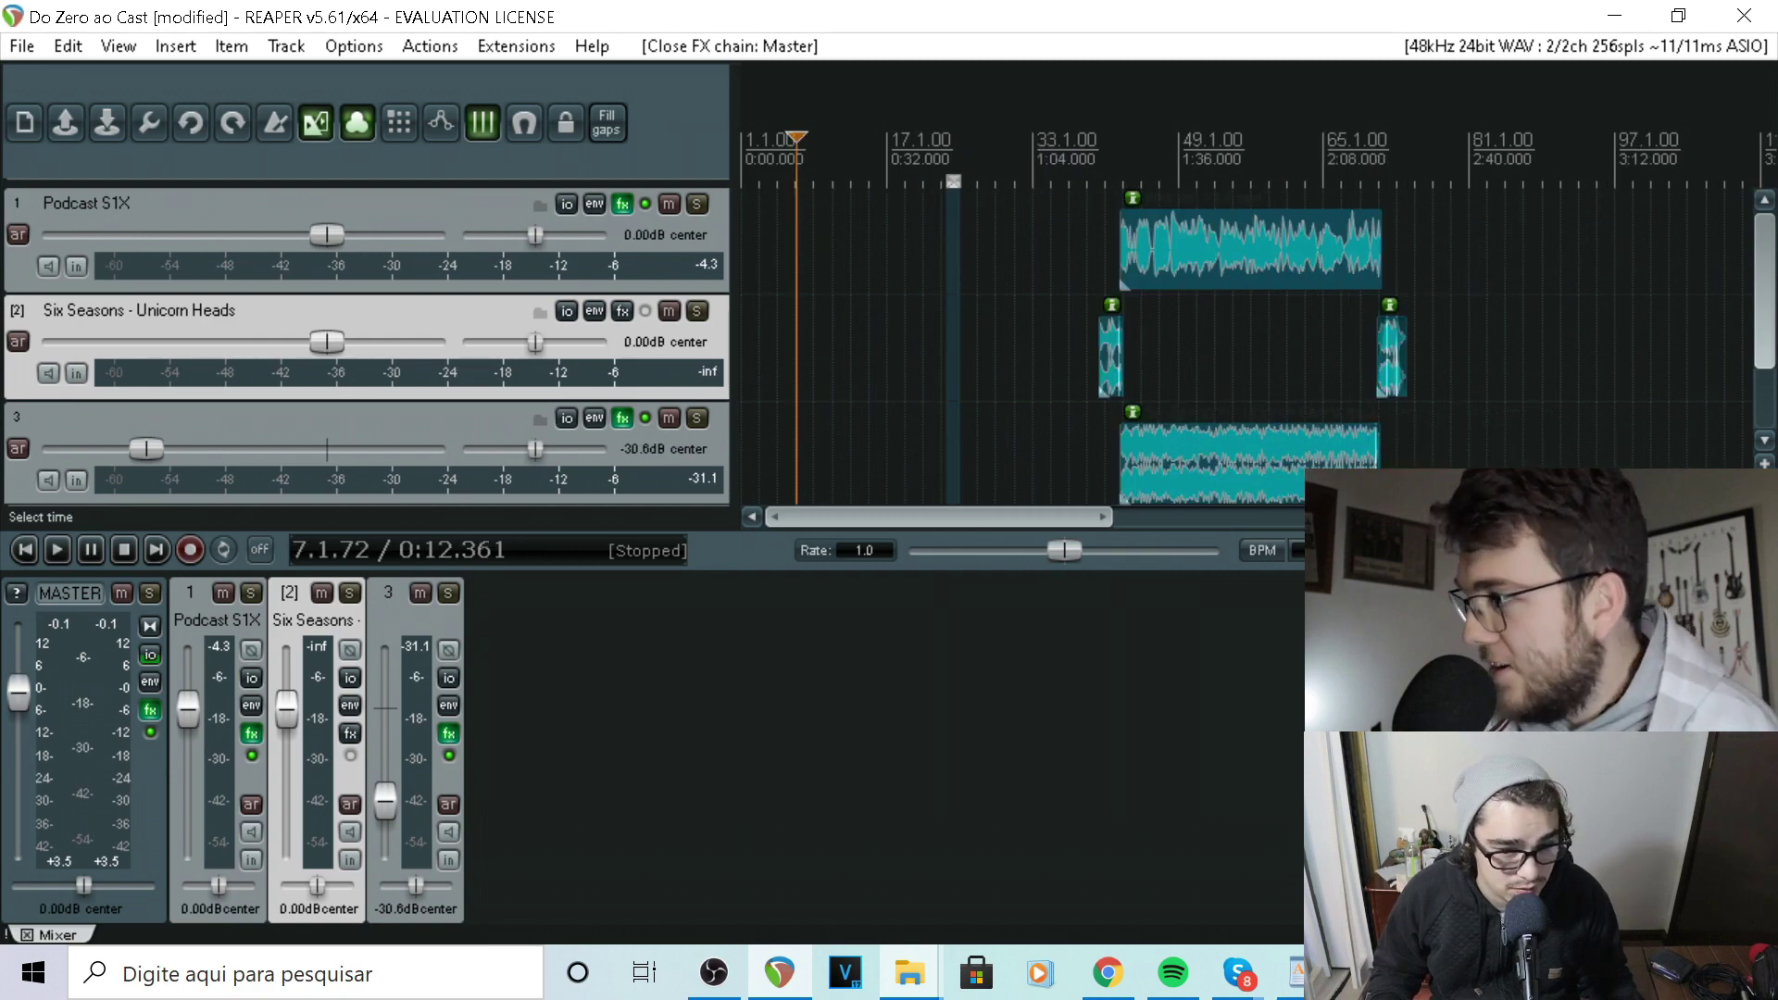
{"action": "left_click", "coordinate": [1154, 241]}
{"action": "key", "text": "plus"}
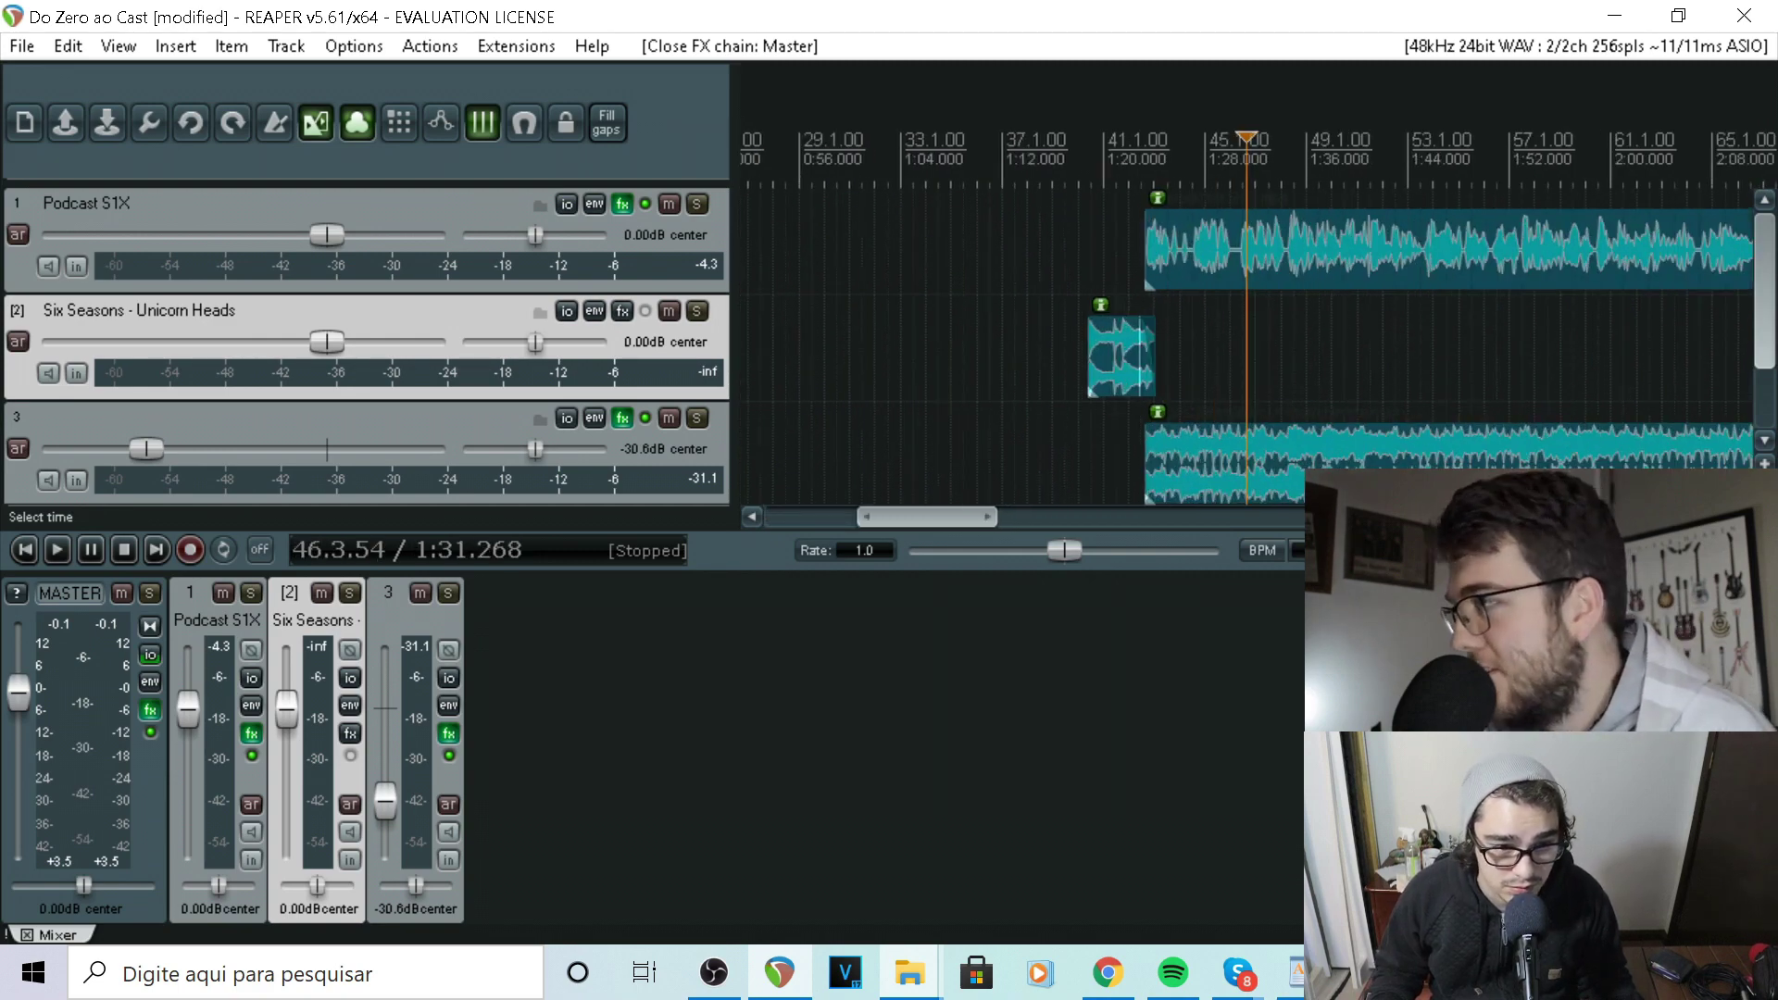
{"action": "key", "text": "minus"}
{"action": "key", "text": "minus"}
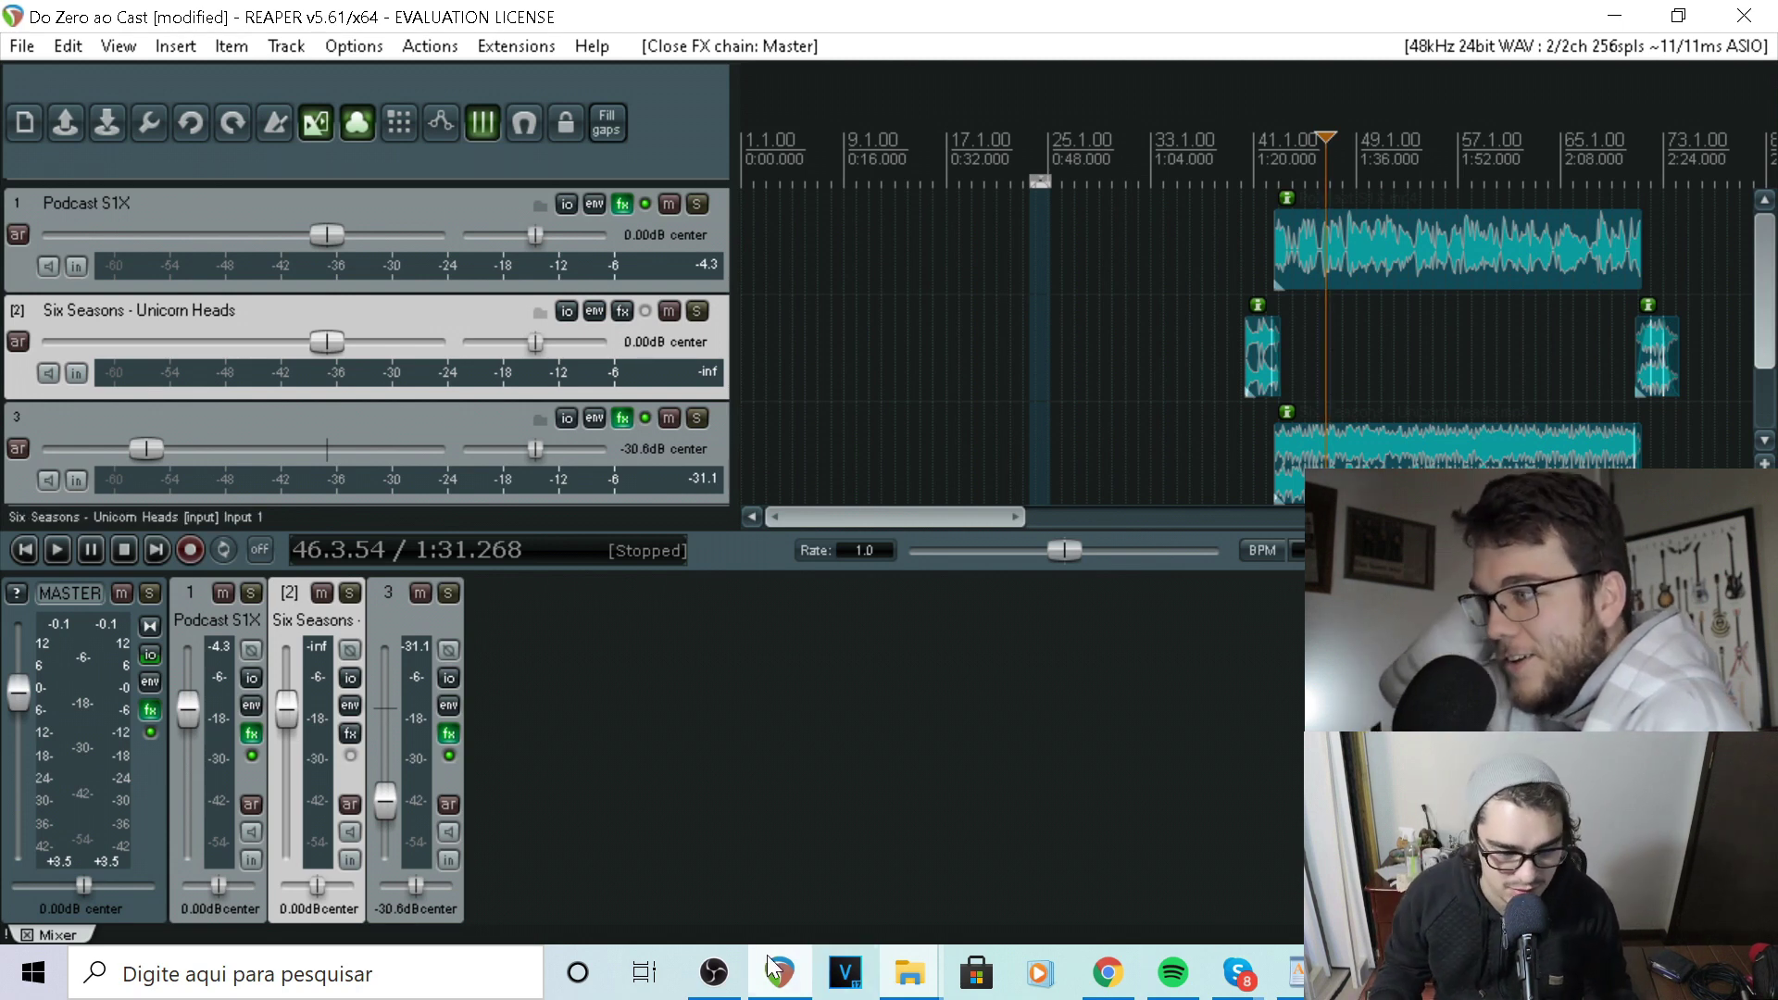
{"action": "mouse_move", "coordinate": [729, 975]}
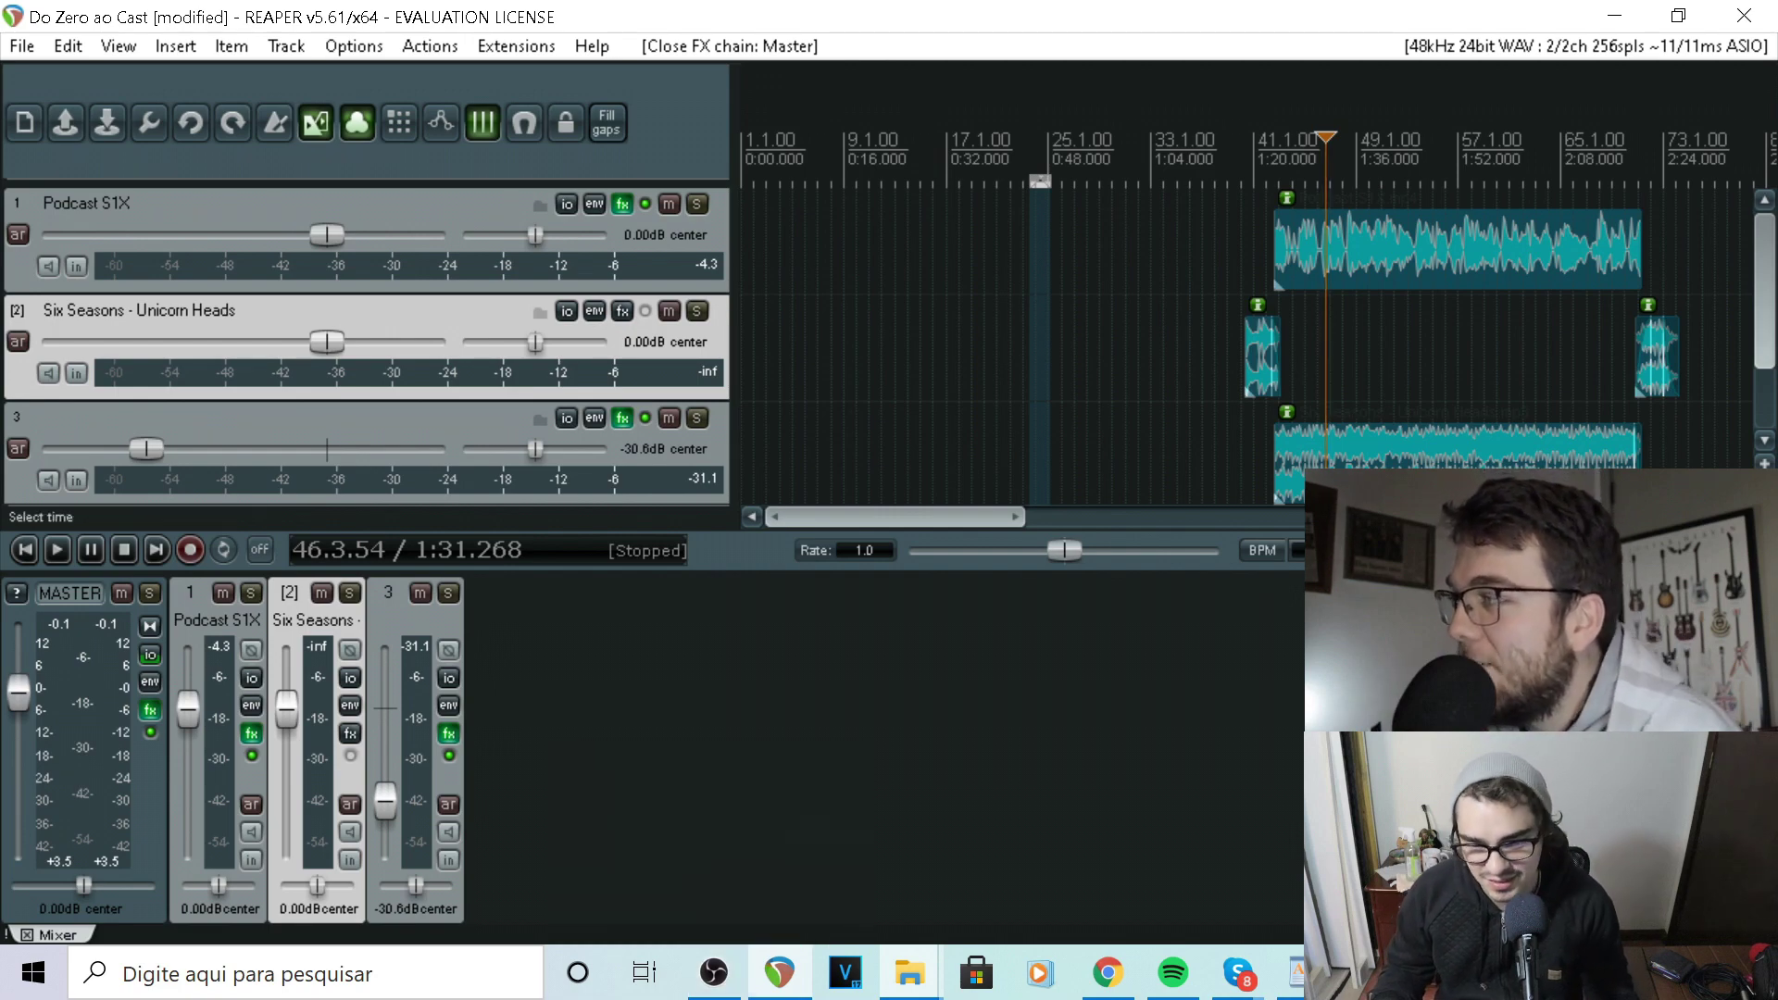
Select the time range spanning the whole episode, aligning its end with the end of the closing music clip
{"action": "left_click", "coordinate": [1323, 278]}
{"action": "scroll", "coordinate": [1397, 277], "scroll_direction": "up", "scroll_amount": 3}
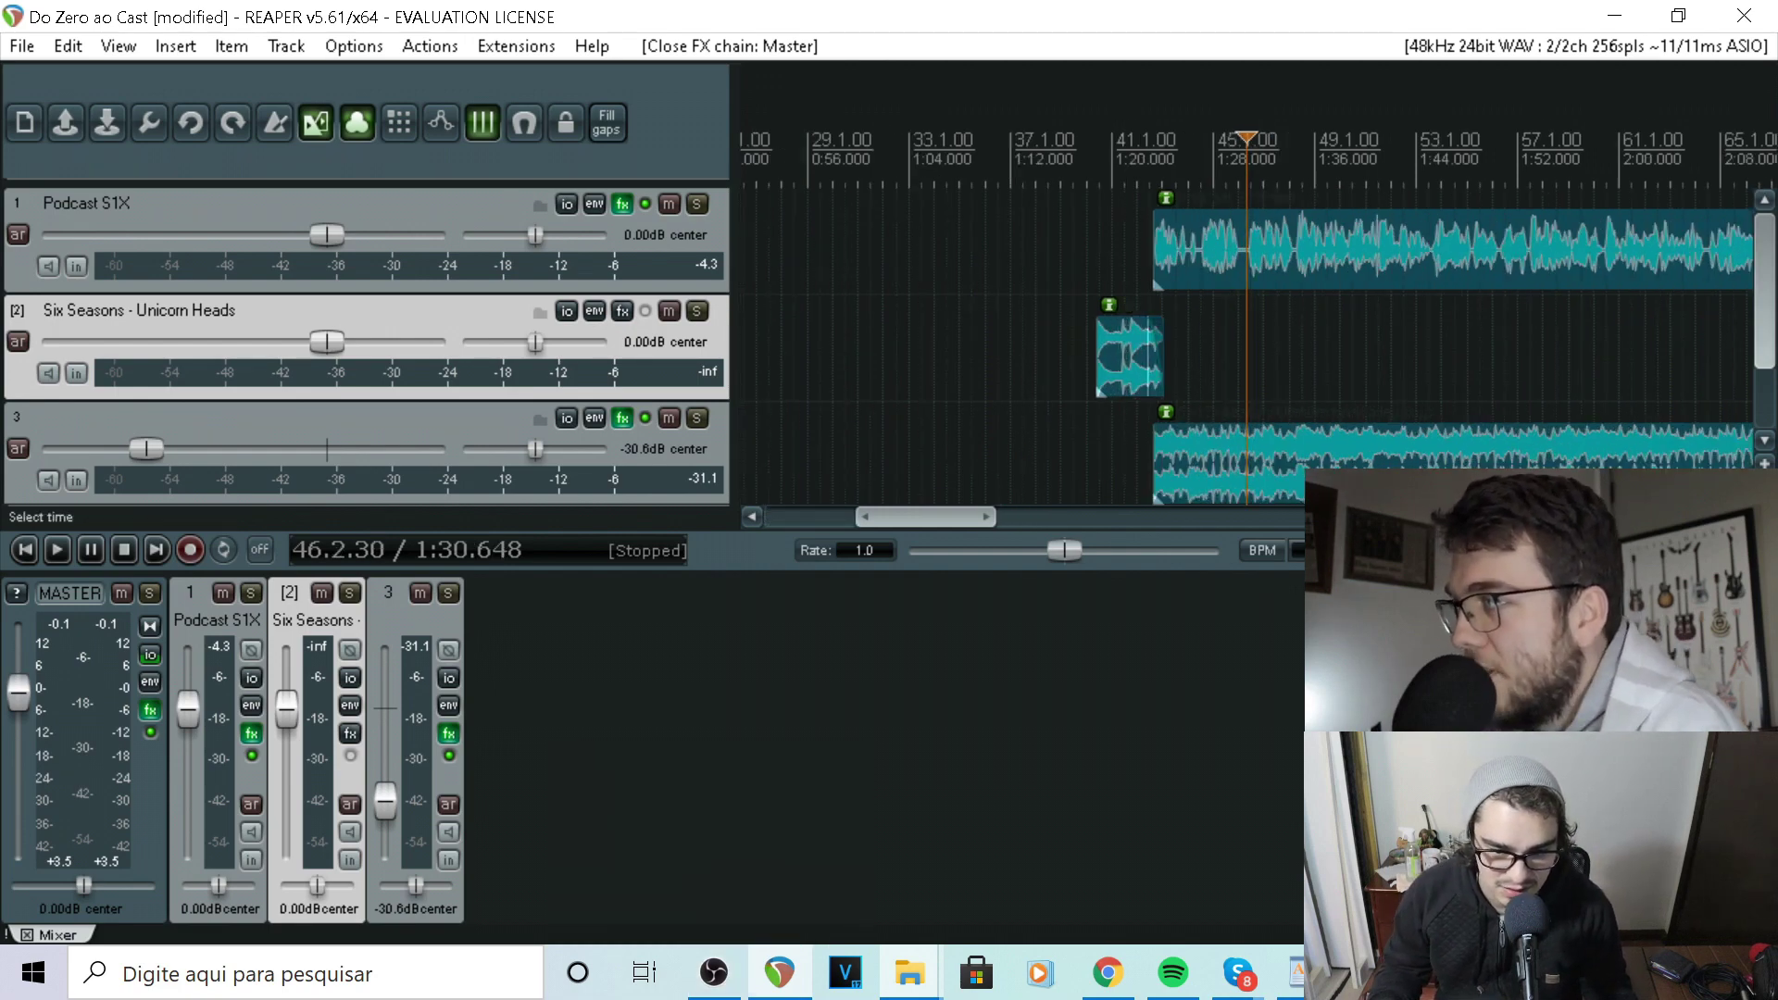
{"action": "scroll", "coordinate": [1102, 176], "scroll_direction": "down", "scroll_amount": 6}
{"action": "left_click_drag", "start_coordinate": [1103, 176], "coordinate": [1400, 250]}
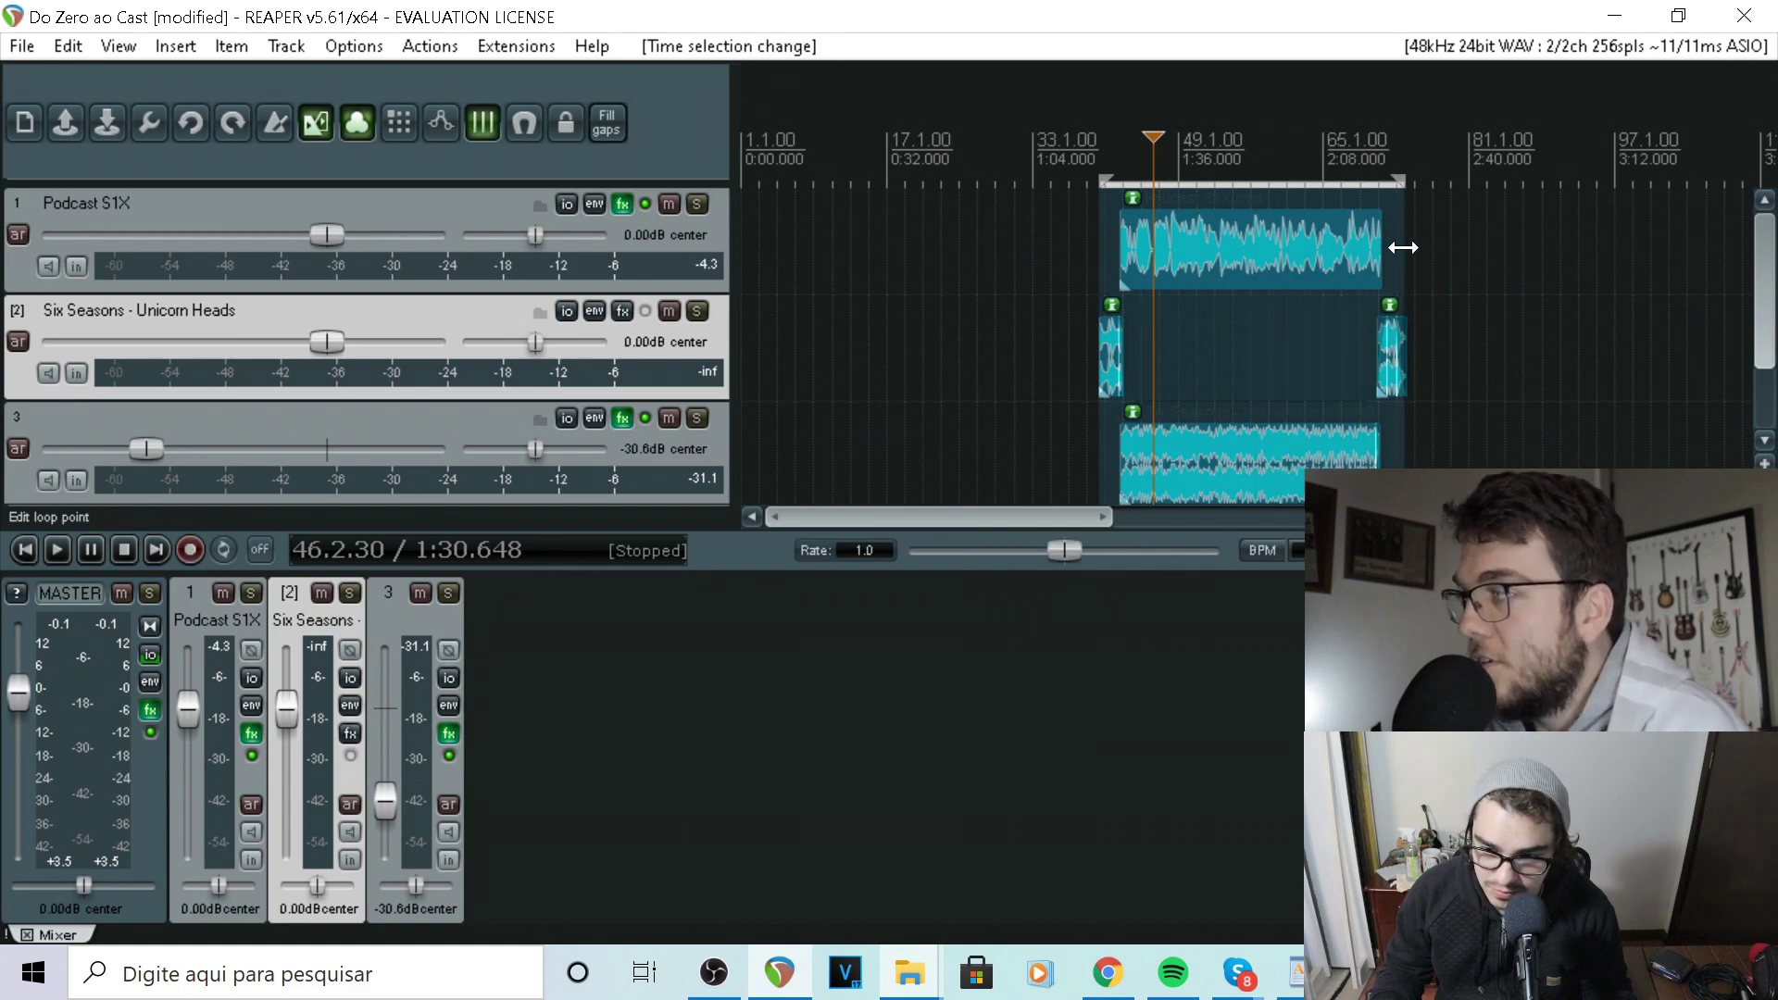
{"action": "left_click", "coordinate": [1414, 371]}
{"action": "scroll", "coordinate": [1414, 370], "scroll_direction": "up", "scroll_amount": 8}
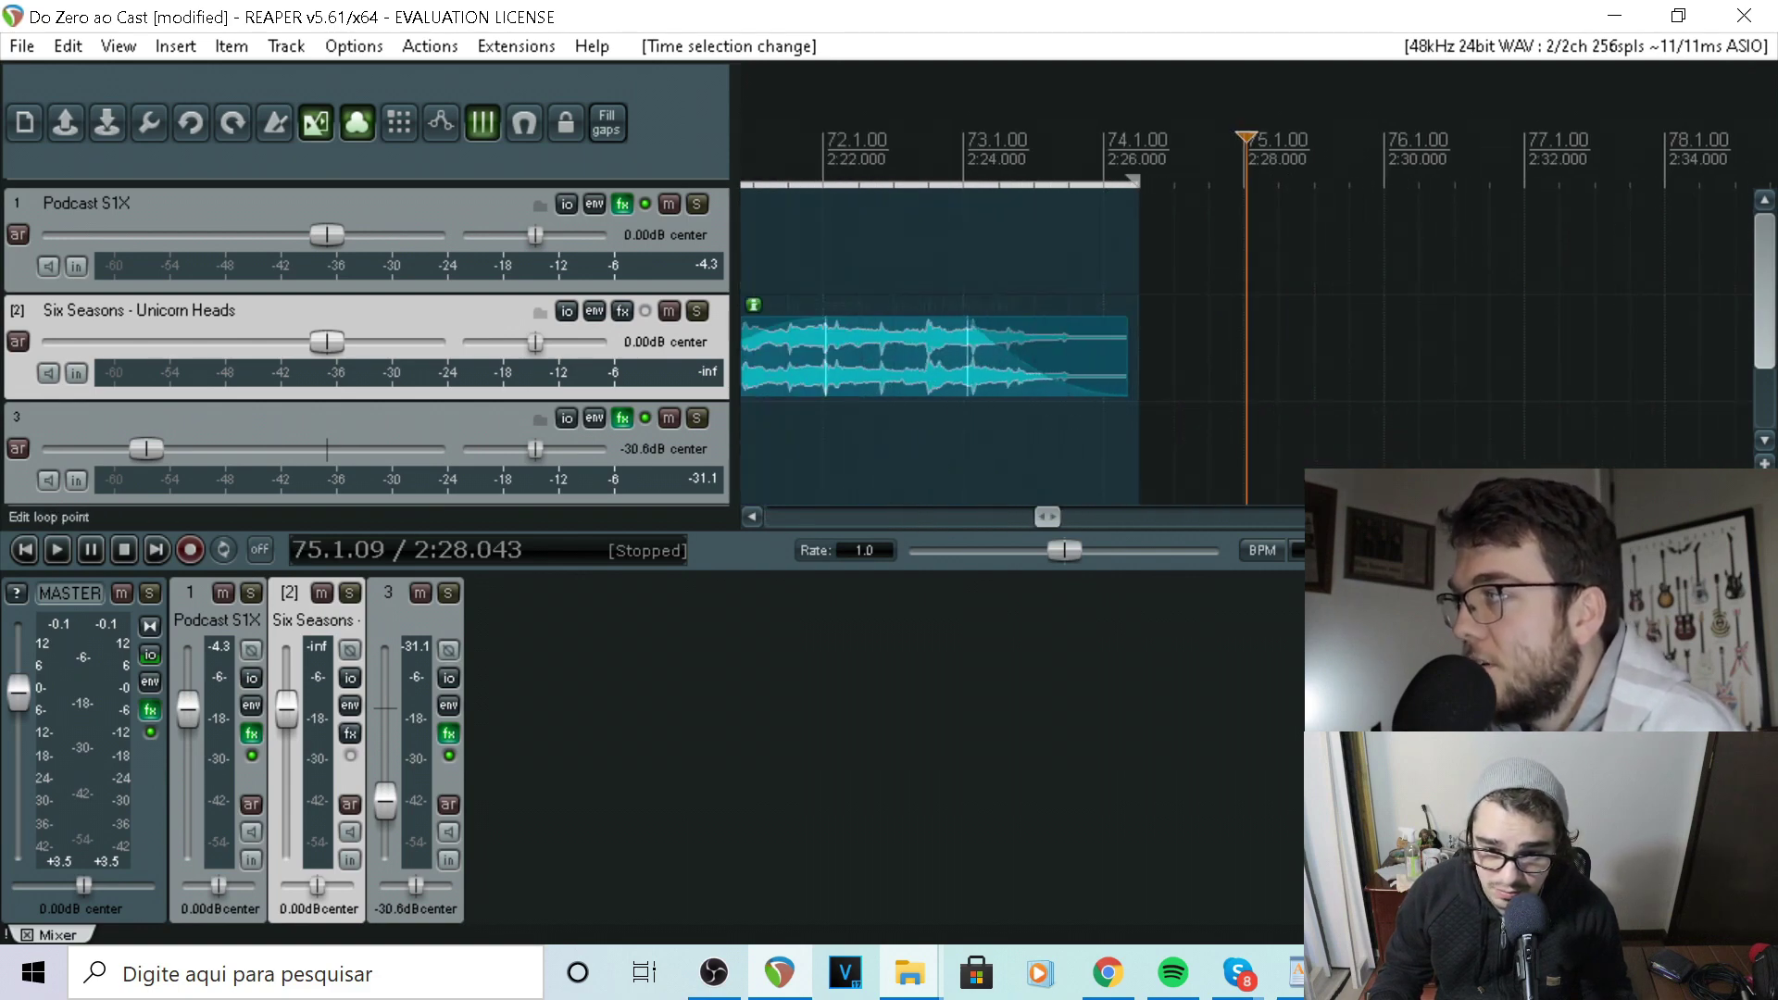
{"action": "left_click", "coordinate": [1134, 186]}
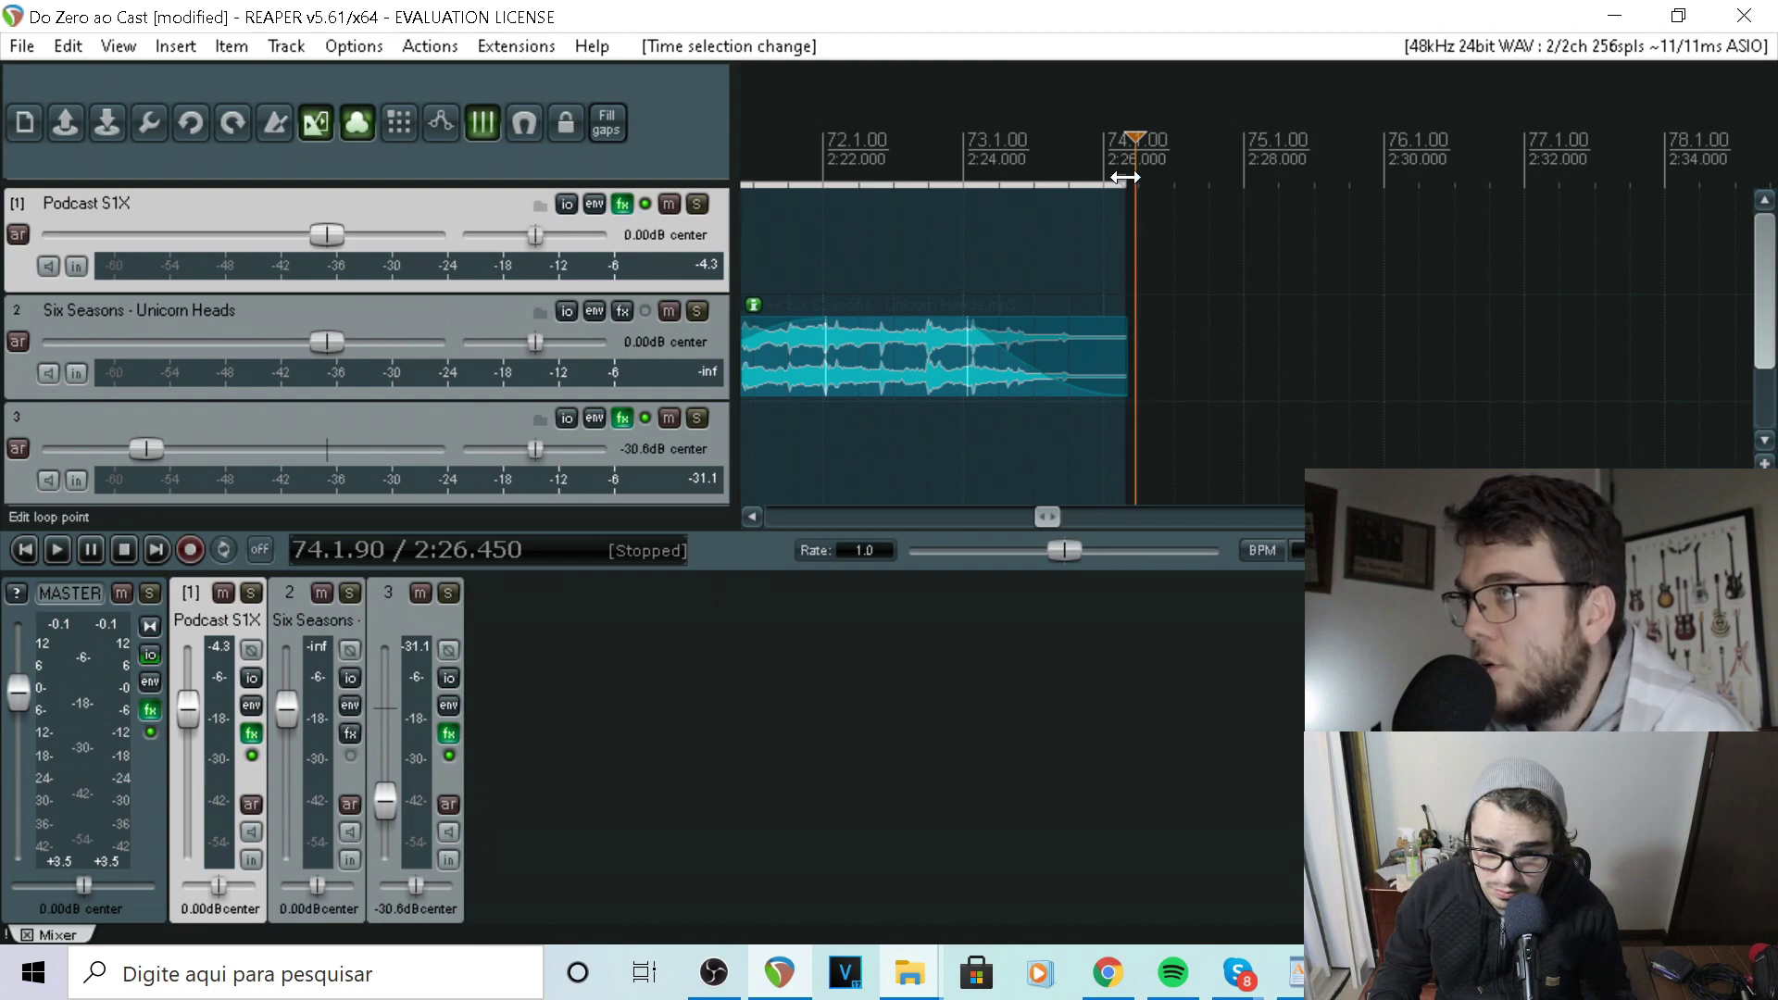
{"action": "scroll", "coordinate": [1131, 183], "scroll_direction": "down", "scroll_amount": 6}
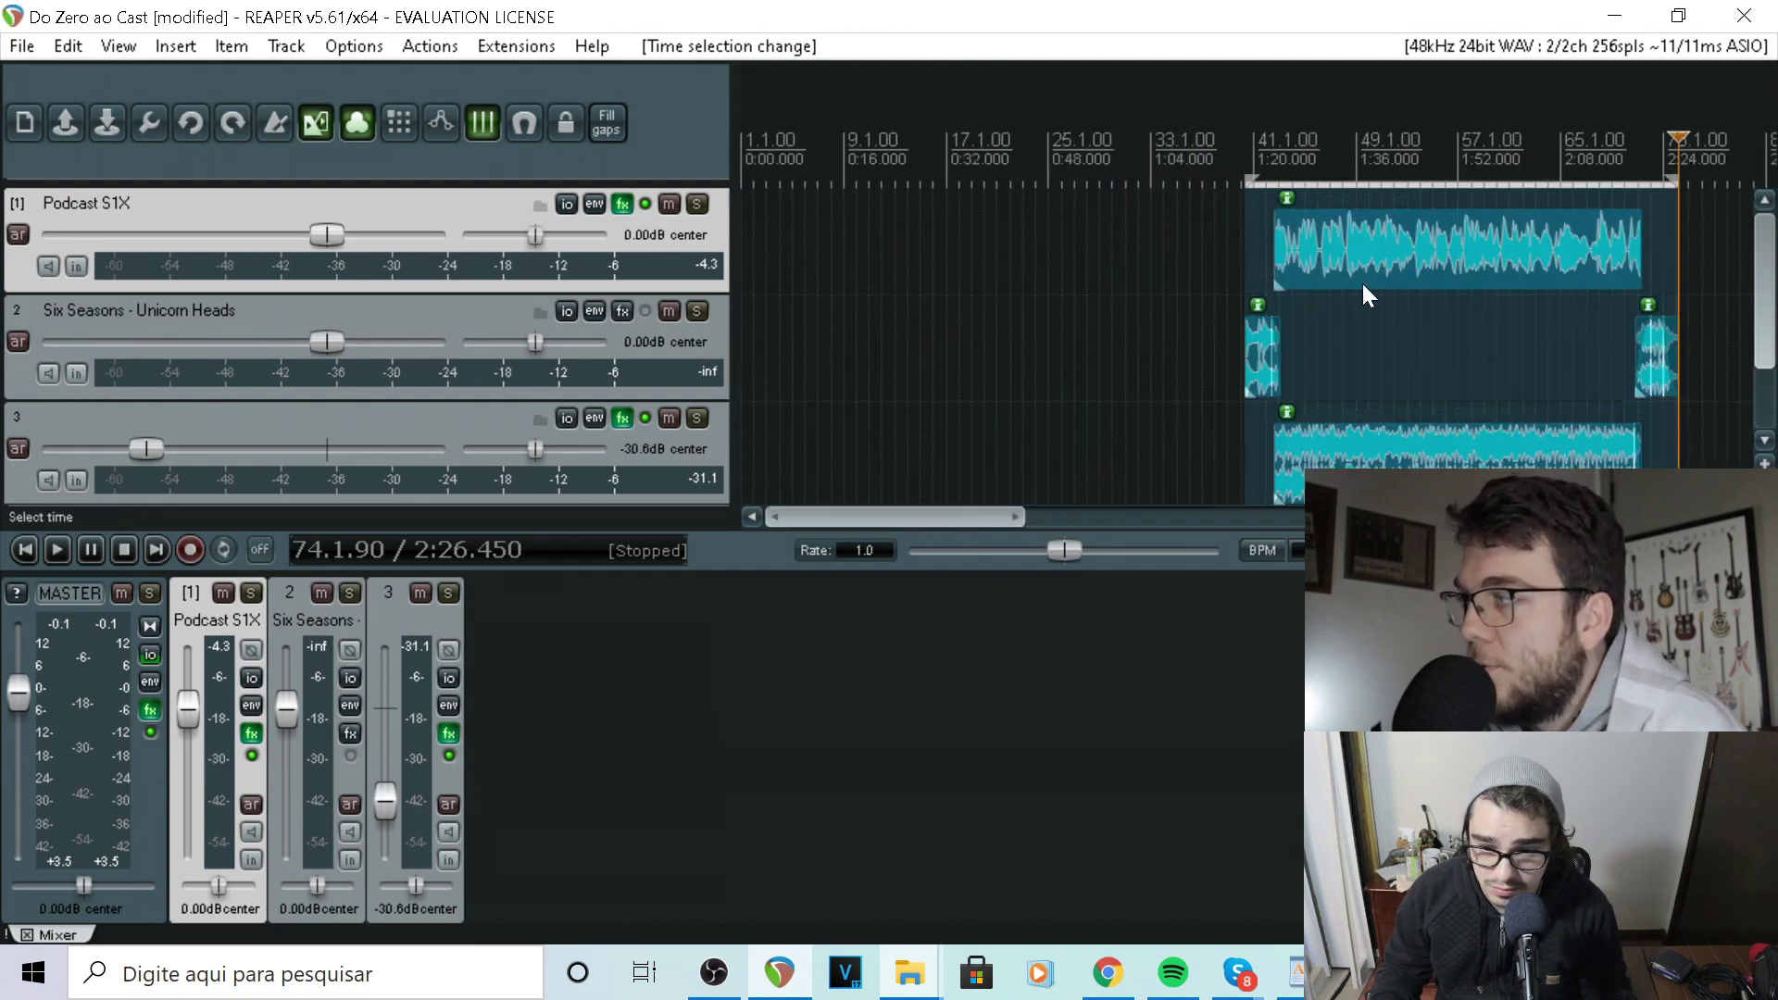
Align the time selection's start with the beginning of the opening music clip
{"action": "left_click", "coordinate": [1370, 269]}
{"action": "scroll", "coordinate": [921, 376], "scroll_direction": "up", "scroll_amount": 3}
{"action": "left_click", "coordinate": [941, 387]}
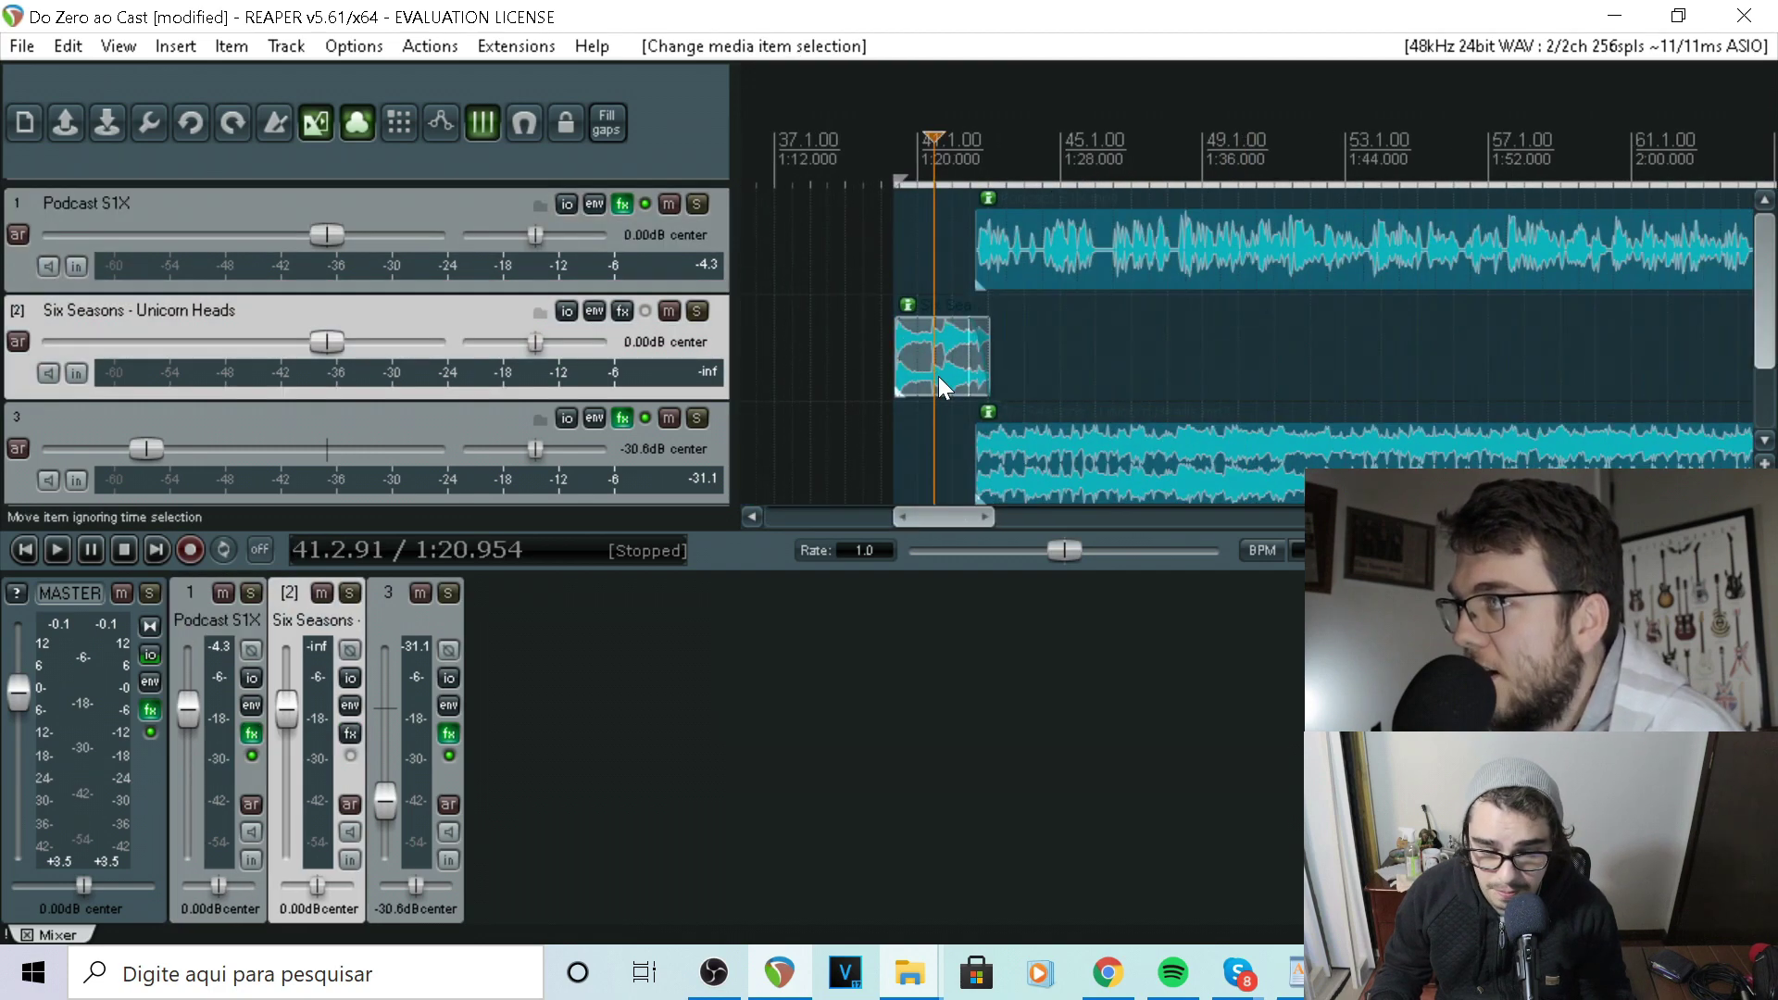
{"action": "scroll", "coordinate": [942, 387], "scroll_direction": "up", "scroll_amount": 5}
{"action": "left_click_drag", "start_coordinate": [930, 179], "coordinate": [949, 179]}
{"action": "scroll", "coordinate": [1307, 385], "scroll_direction": "down", "scroll_amount": 5}
{"action": "scroll", "coordinate": [1308, 384], "scroll_direction": "down", "scroll_amount": 8}
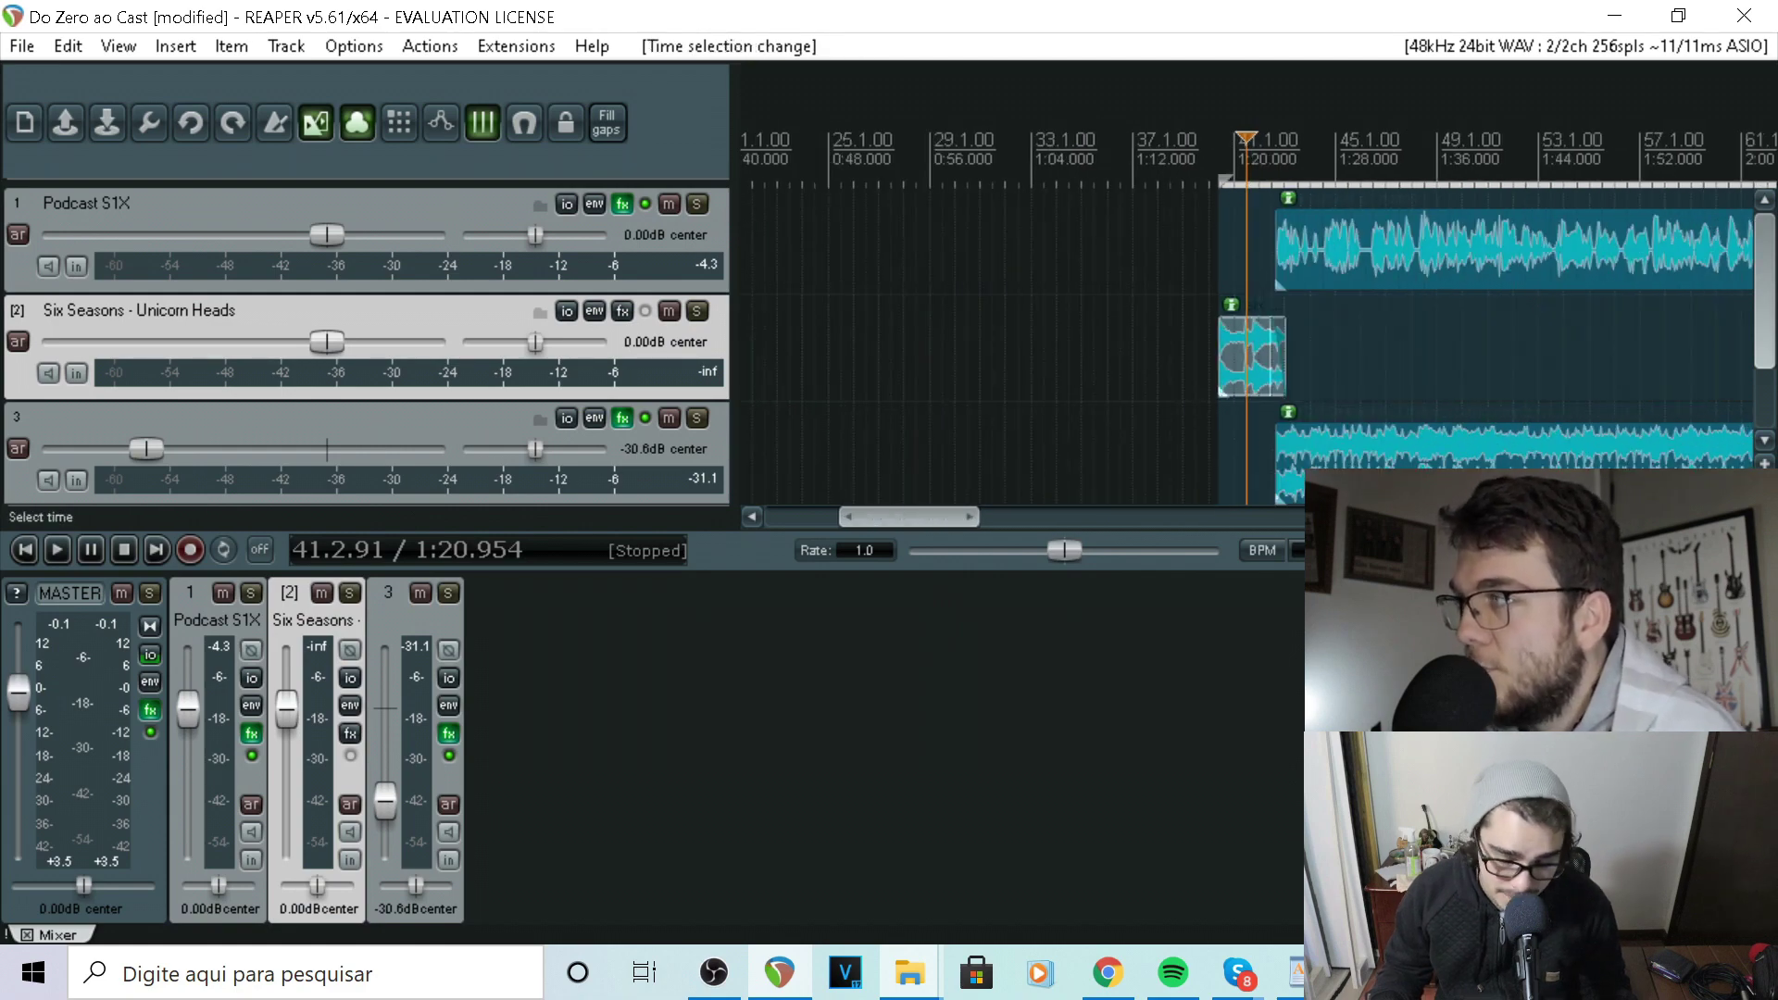
Deselect the opening music clip, save the project, and place the edit cursor at about 1:34.3
{"action": "left_click", "coordinate": [1309, 384]}
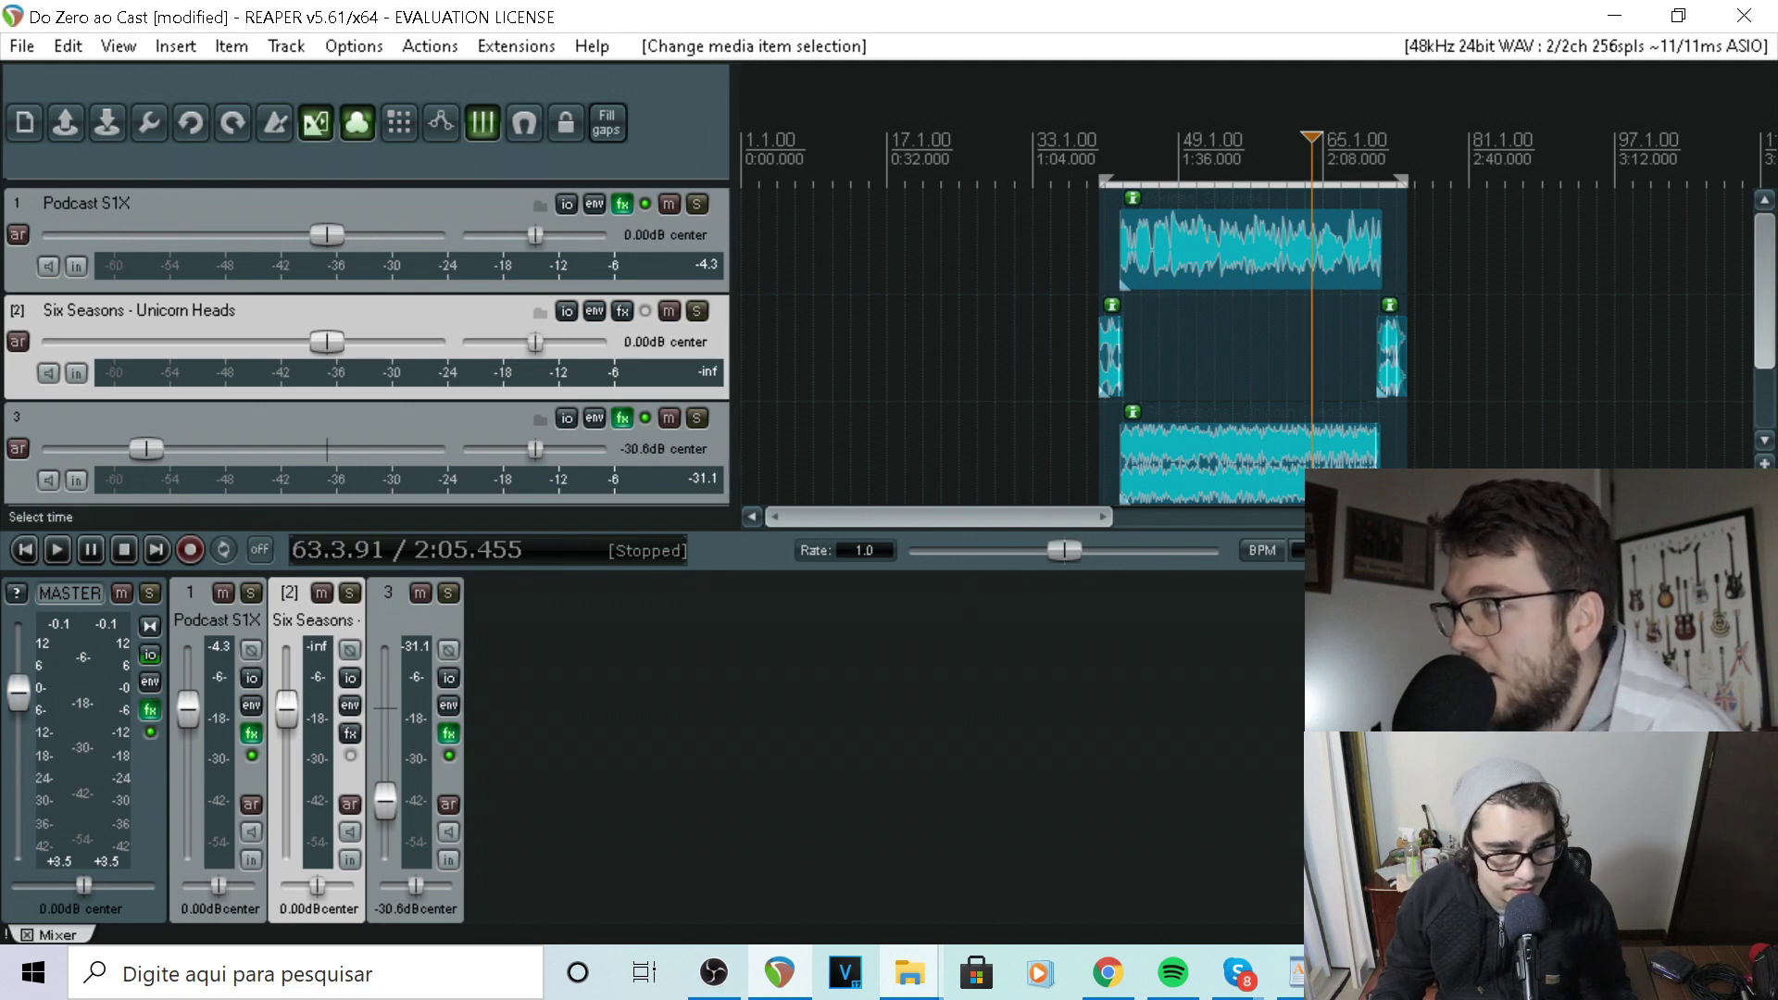
{"action": "key", "text": "ctrl+s"}
{"action": "left_click", "coordinate": [1169, 162]}
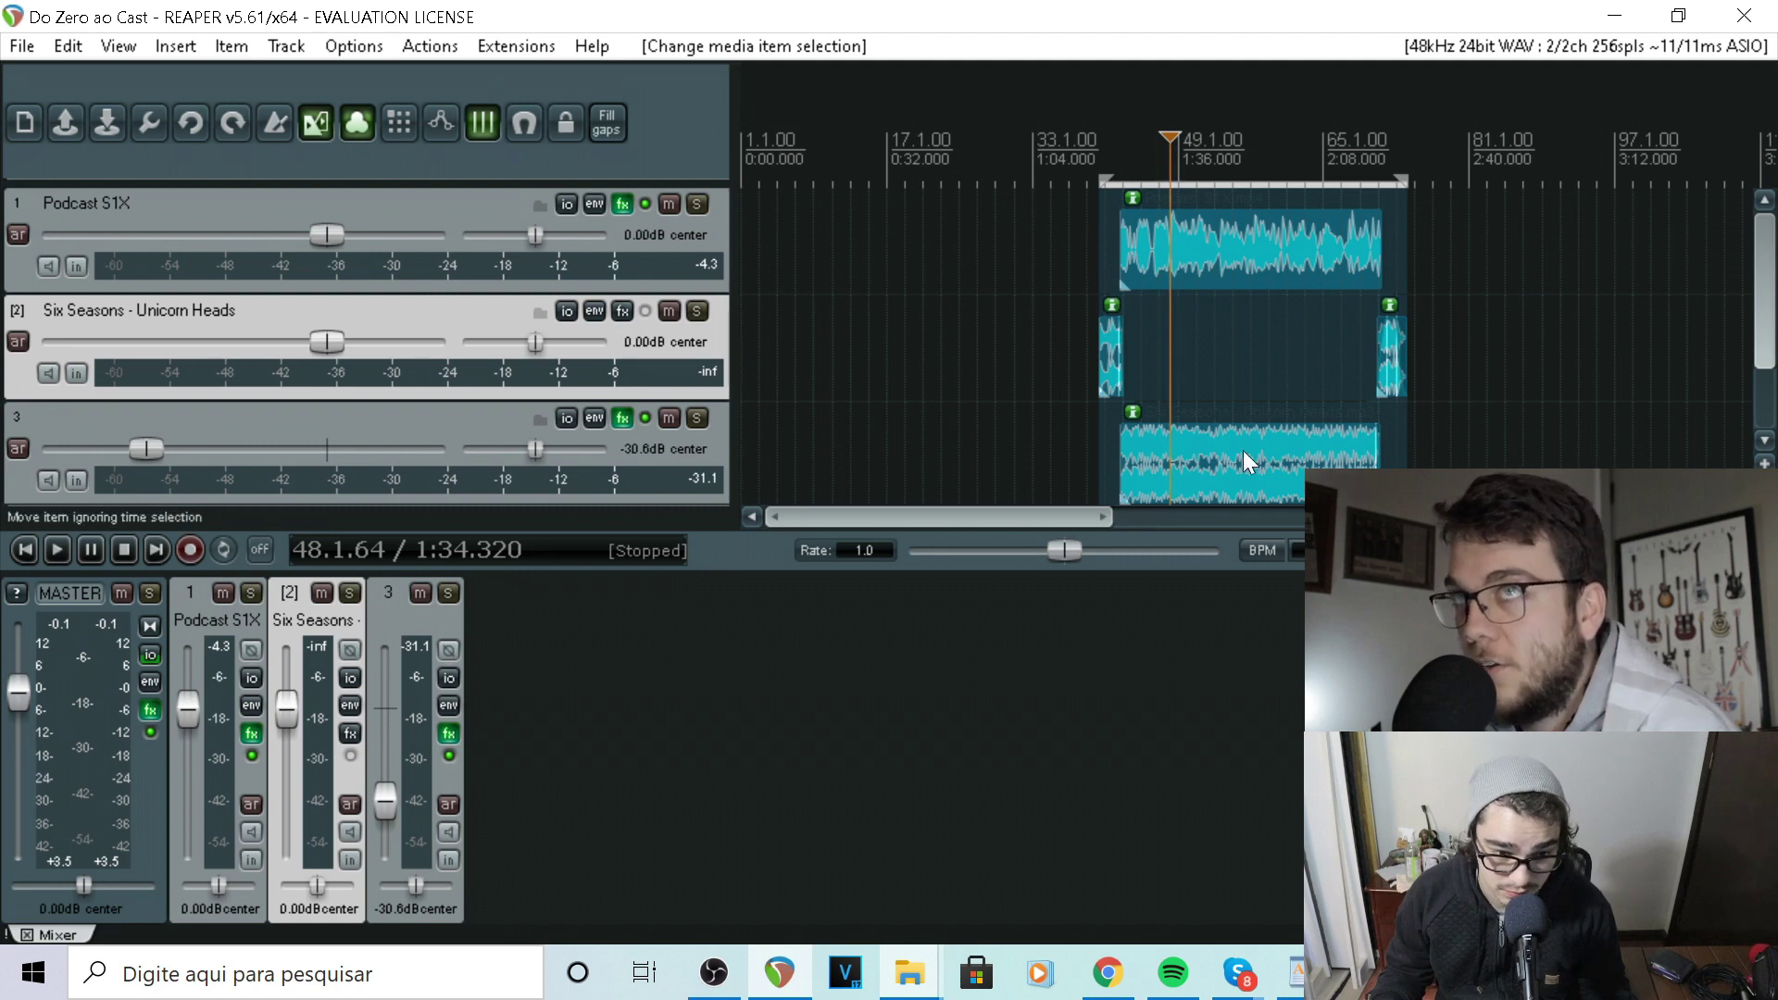
{"action": "left_click", "coordinate": [22, 47]}
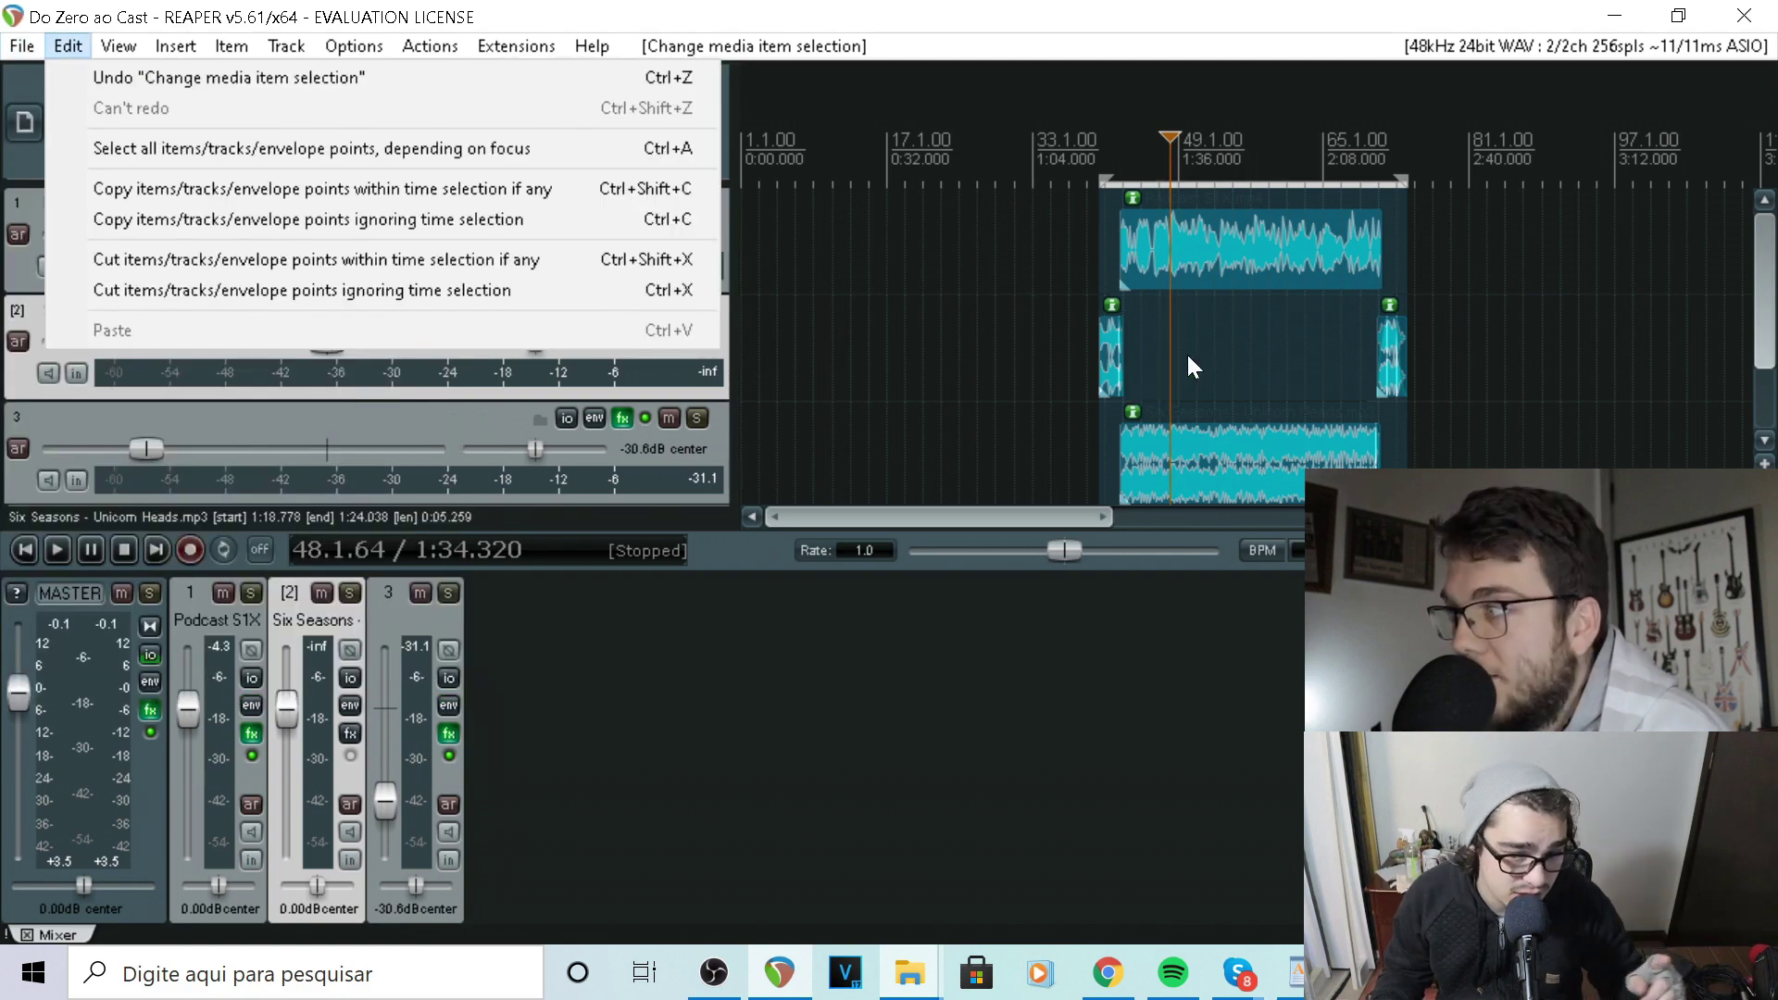
{"action": "left_click", "coordinate": [1123, 374]}
Redraw the time selection across the whole episode and trim its start to the beginning of the opening music clip
{"action": "left_click_drag", "start_coordinate": [1093, 361], "coordinate": [1405, 362]}
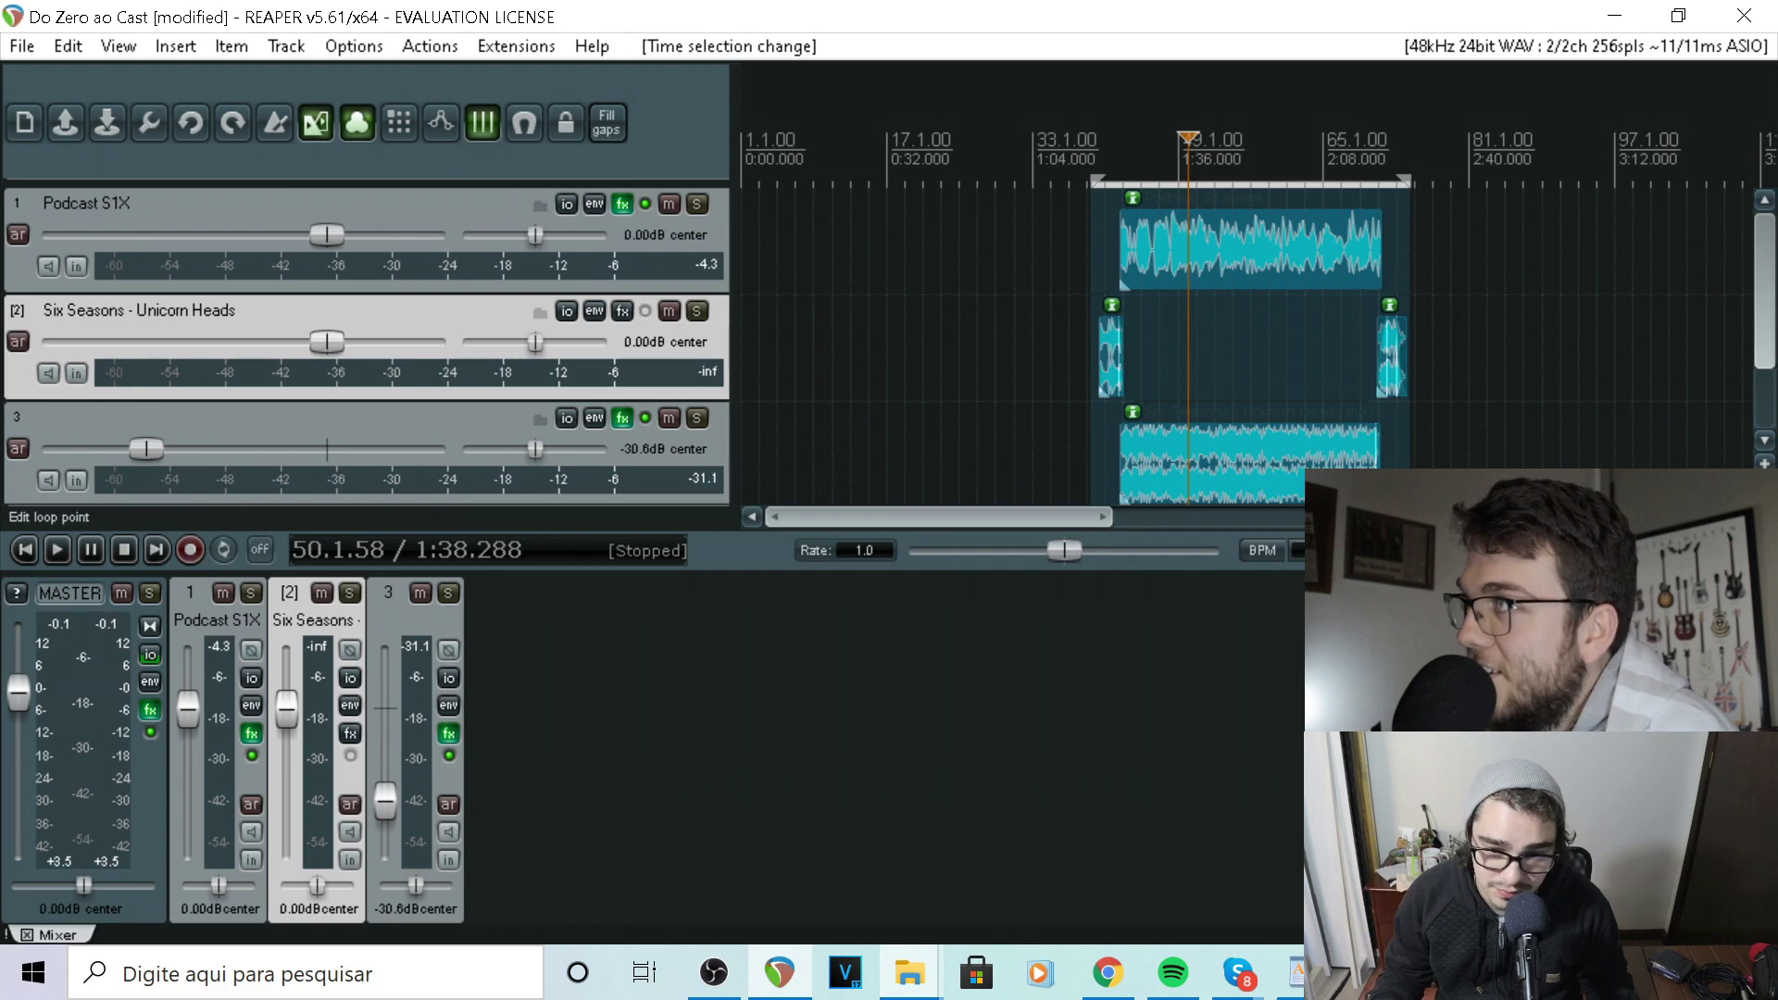
{"action": "left_click_drag", "start_coordinate": [1092, 174], "coordinate": [1102, 175]}
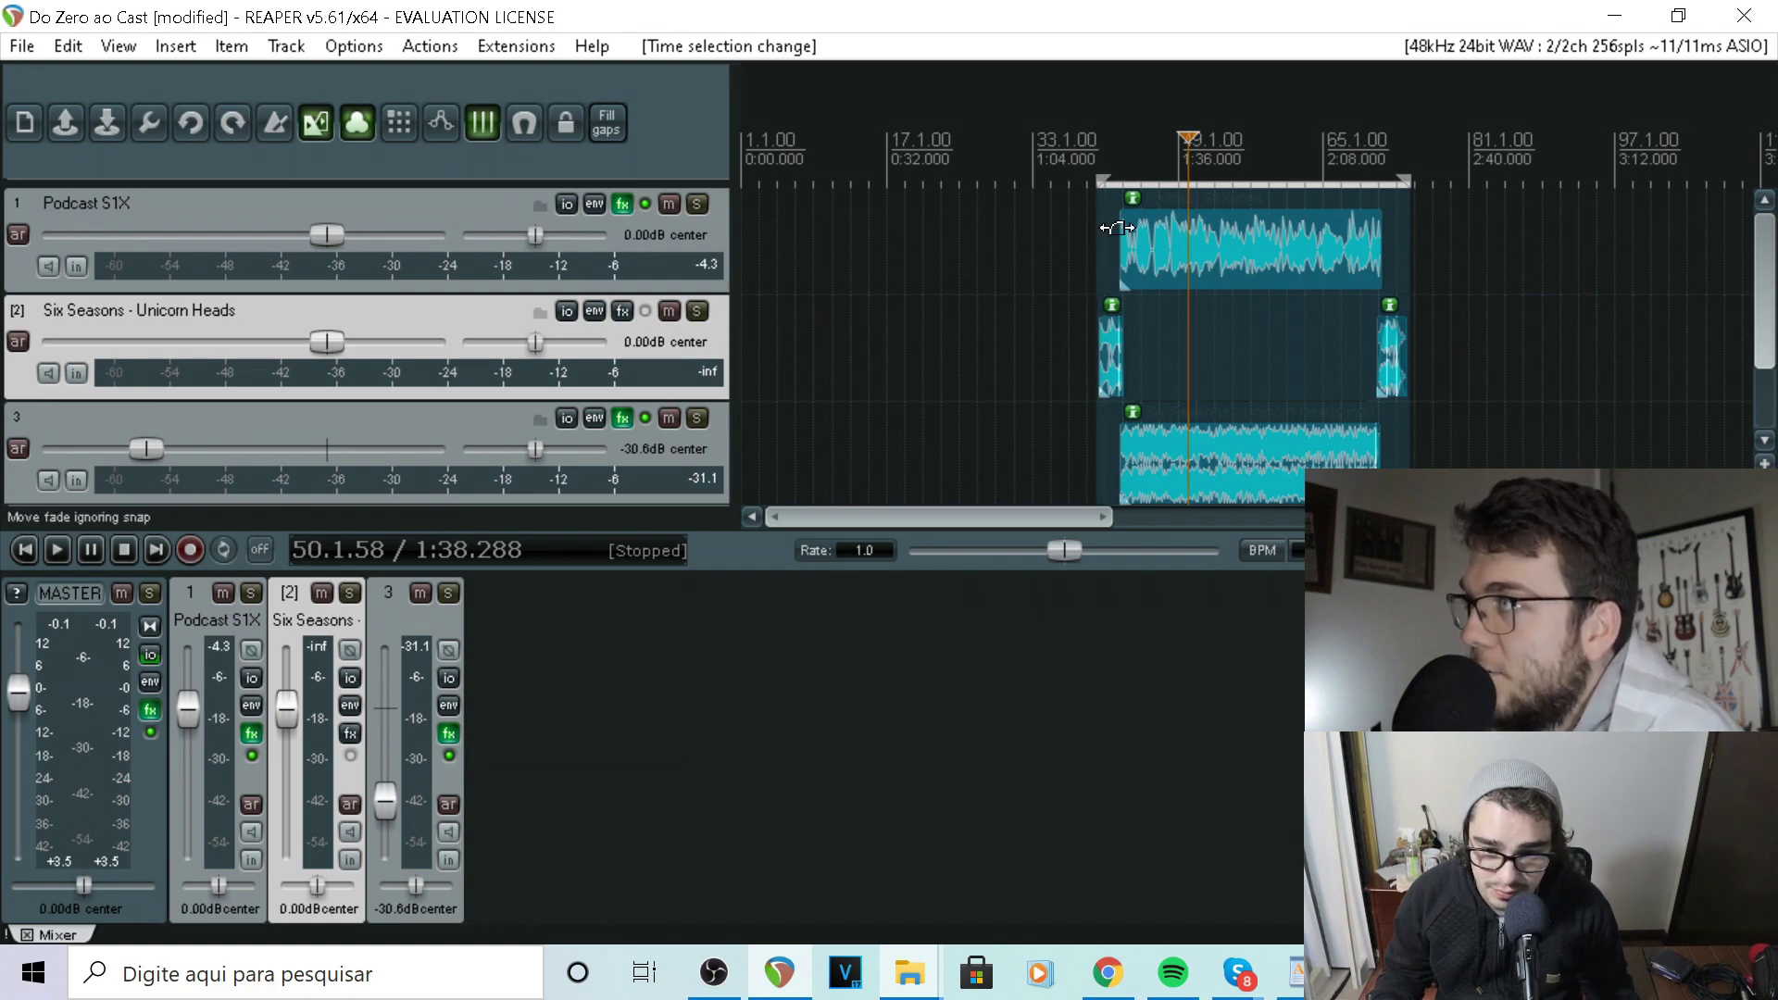
{"action": "left_click", "coordinate": [1119, 259]}
{"action": "scroll", "coordinate": [1119, 259], "scroll_direction": "up", "scroll_amount": 6}
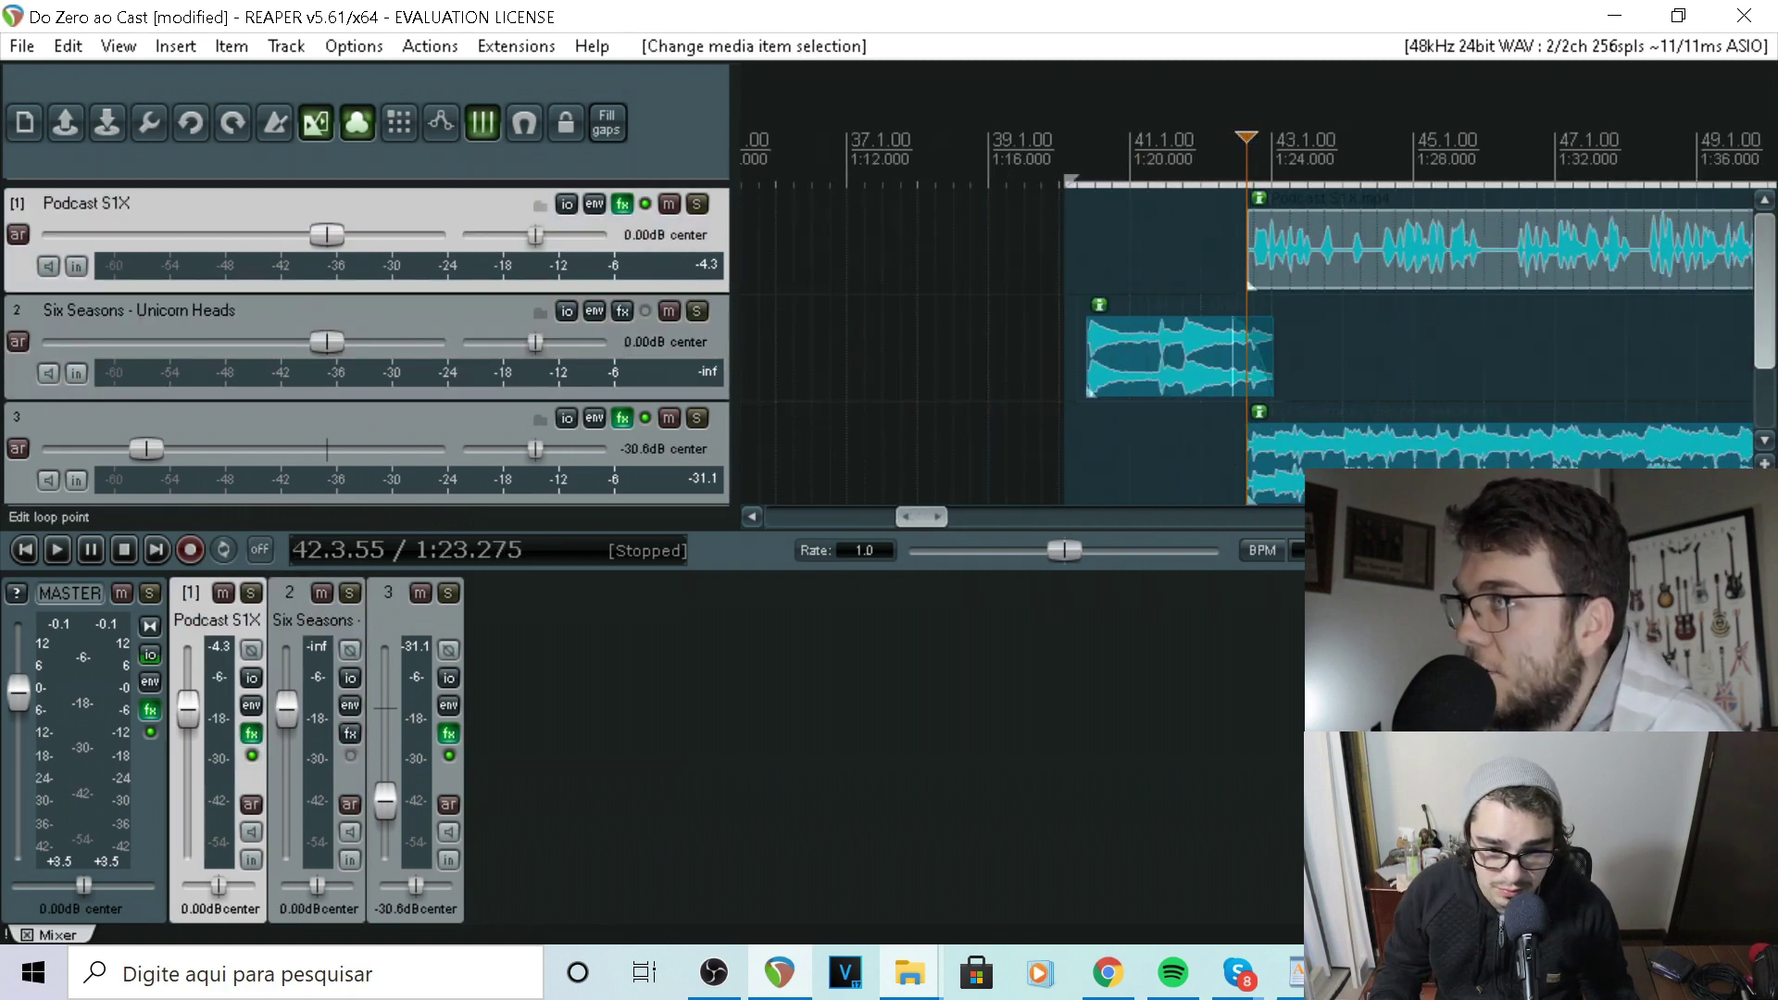
{"action": "left_click_drag", "start_coordinate": [1067, 177], "coordinate": [1080, 187]}
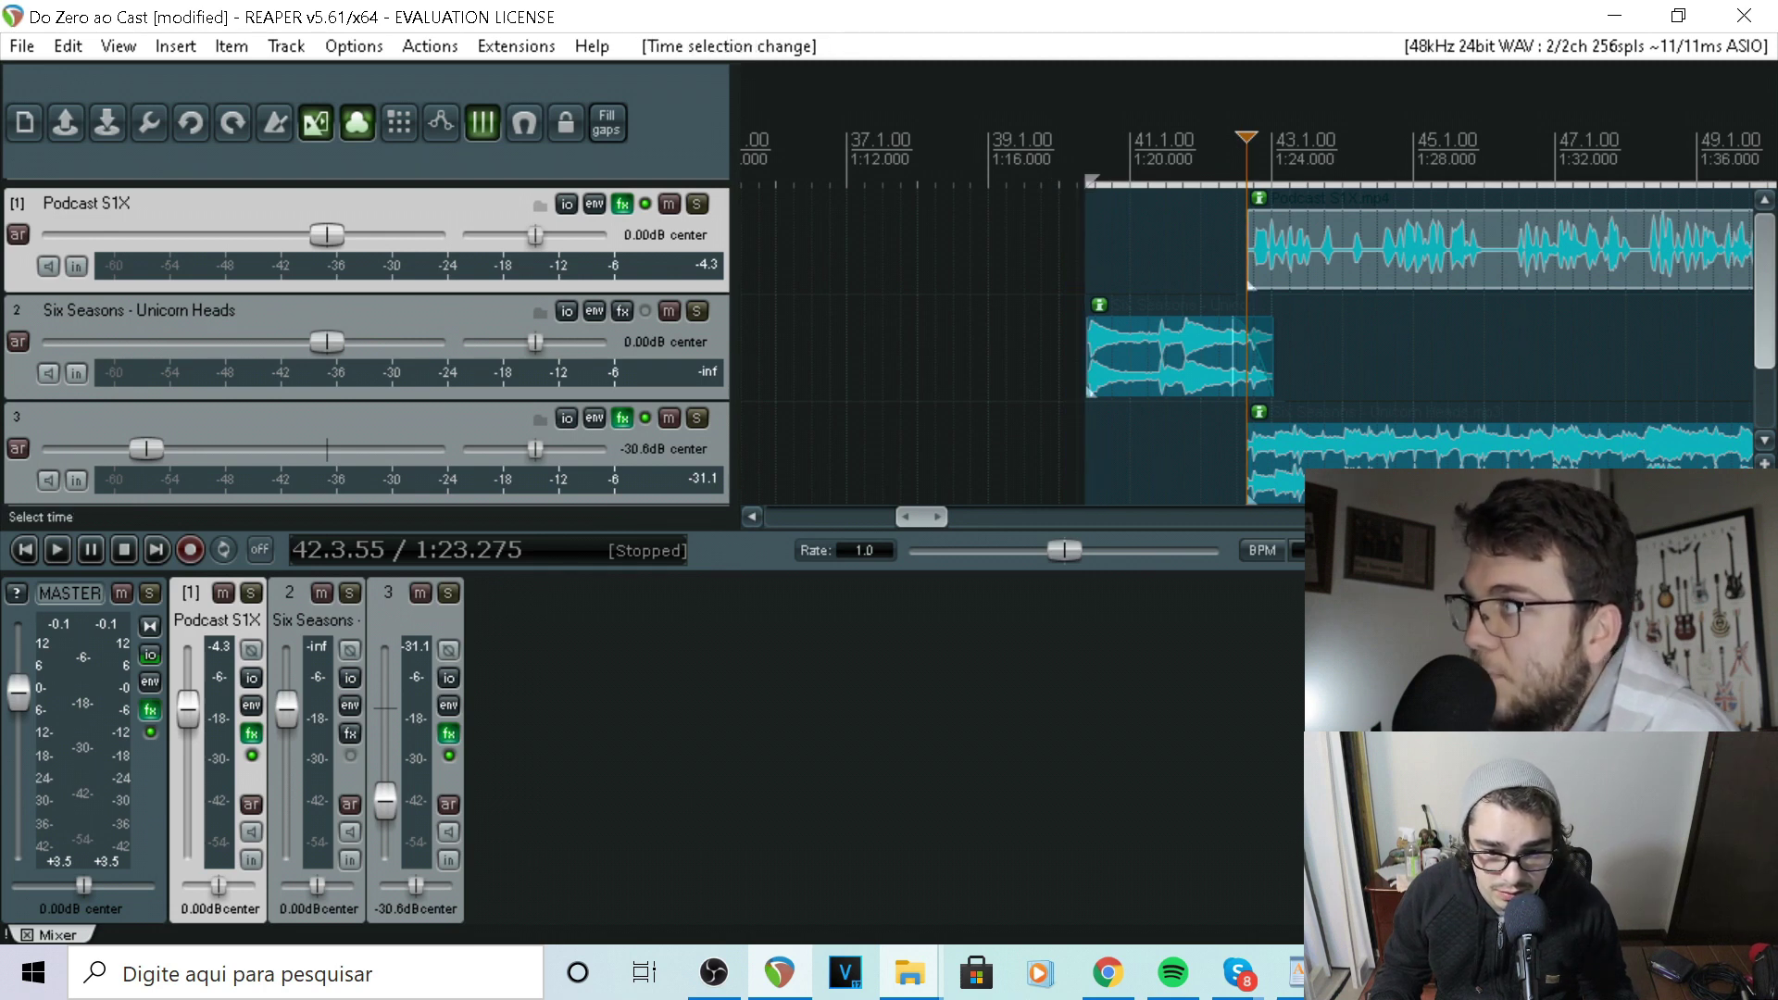
Make a new time selection from the opening music clip's start and extend it to about 1:52, trying out snapping
{"action": "left_click_drag", "start_coordinate": [1092, 239], "coordinate": [1148, 239]}
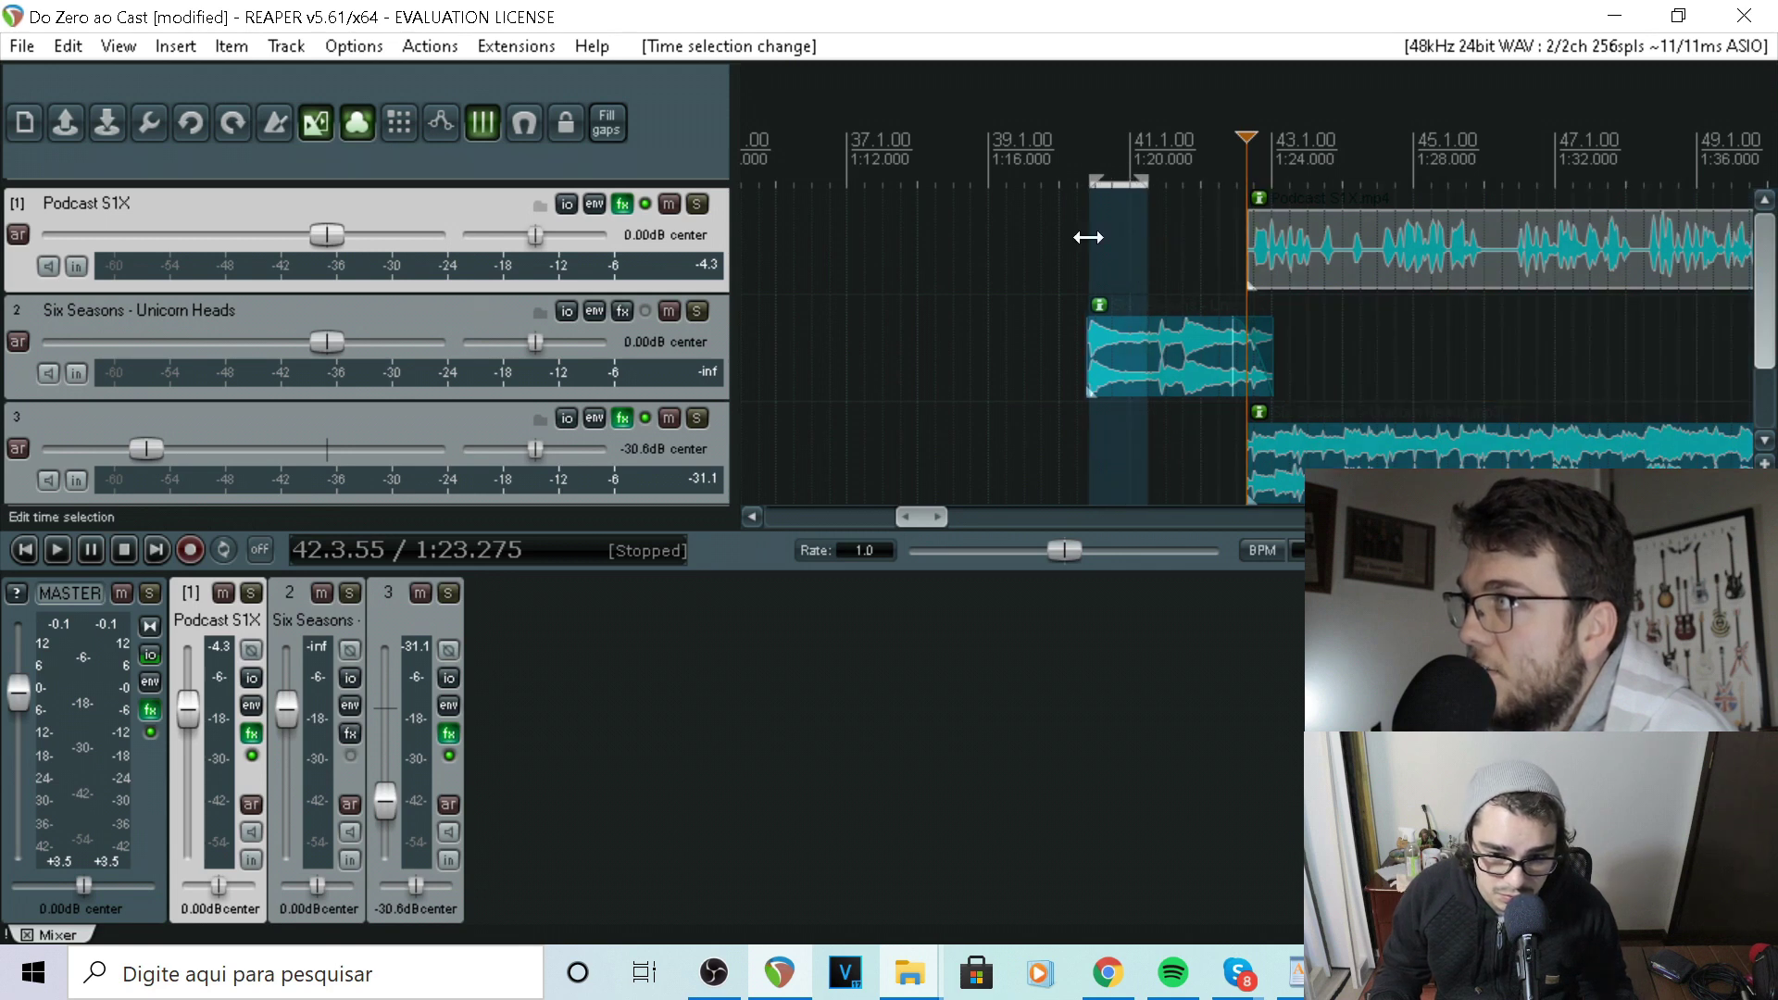
{"action": "left_click_drag", "start_coordinate": [1148, 239], "coordinate": [1022, 345]}
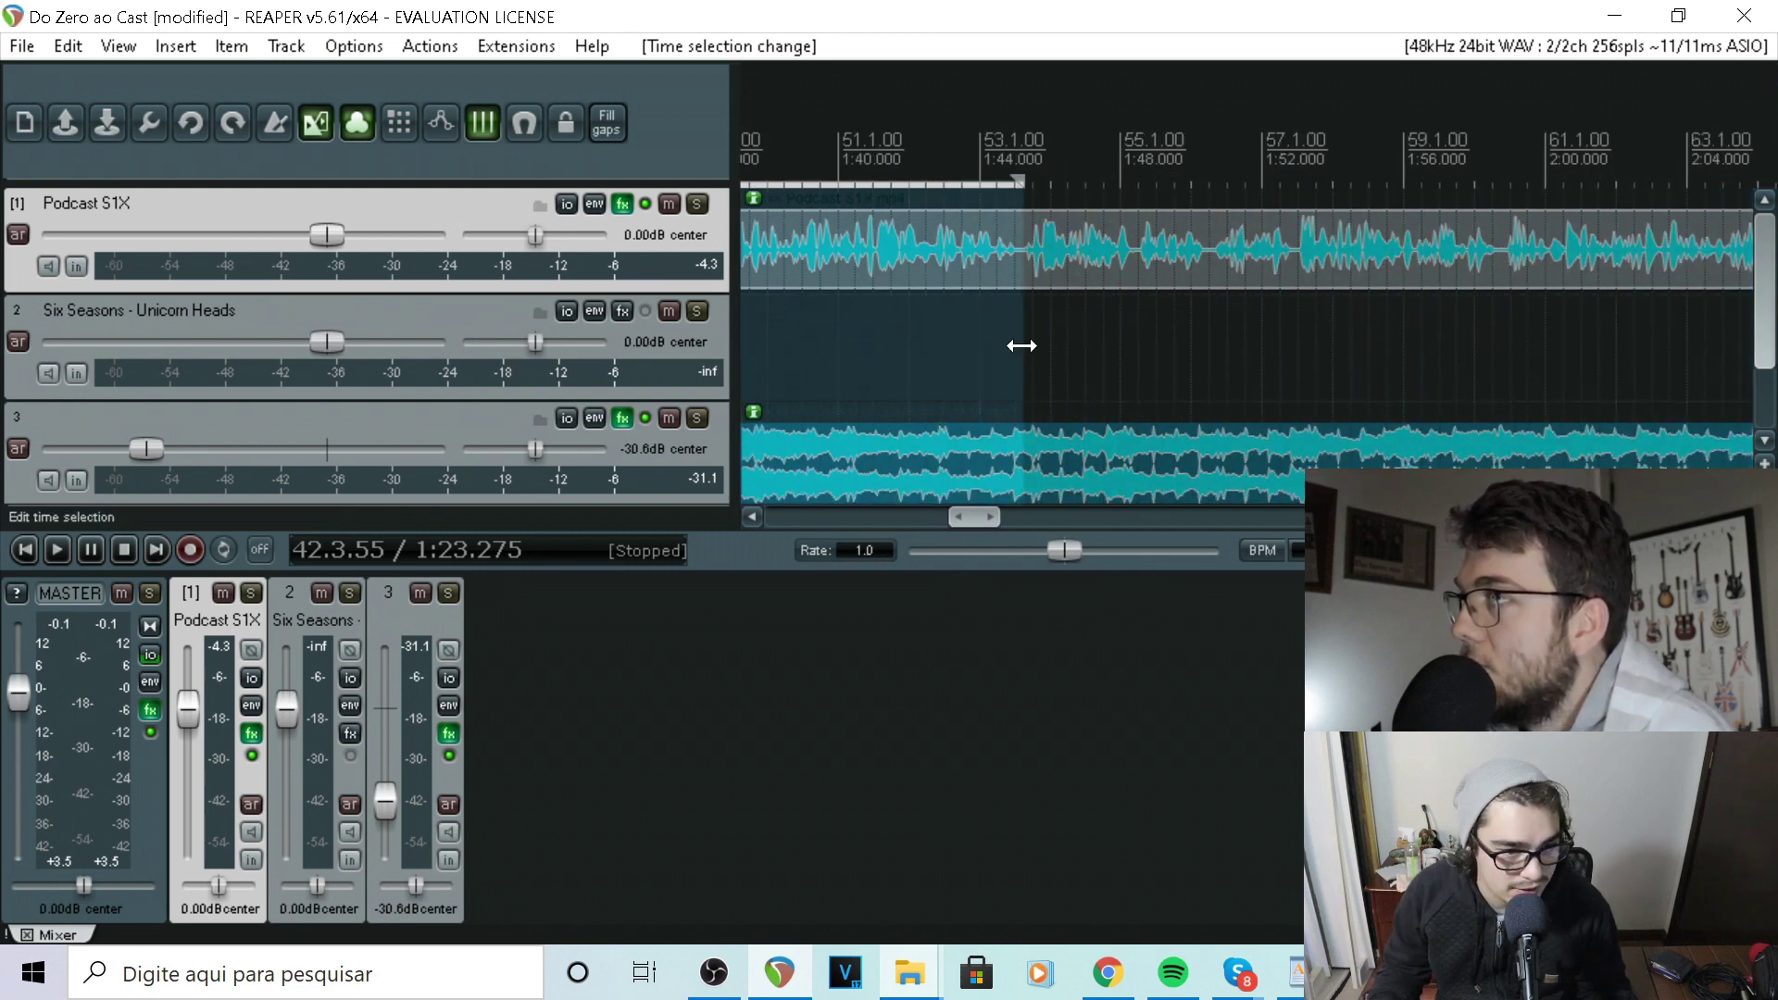
{"action": "left_click", "coordinate": [524, 126]}
{"action": "mouse_move", "coordinate": [1024, 177]}
{"action": "left_mouse_down"}
{"action": "mouse_move", "coordinate": [1261, 231]}
{"action": "mouse_move", "coordinate": [1333, 180]}
{"action": "mouse_move", "coordinate": [1297, 181]}
{"action": "left_mouse_up"}
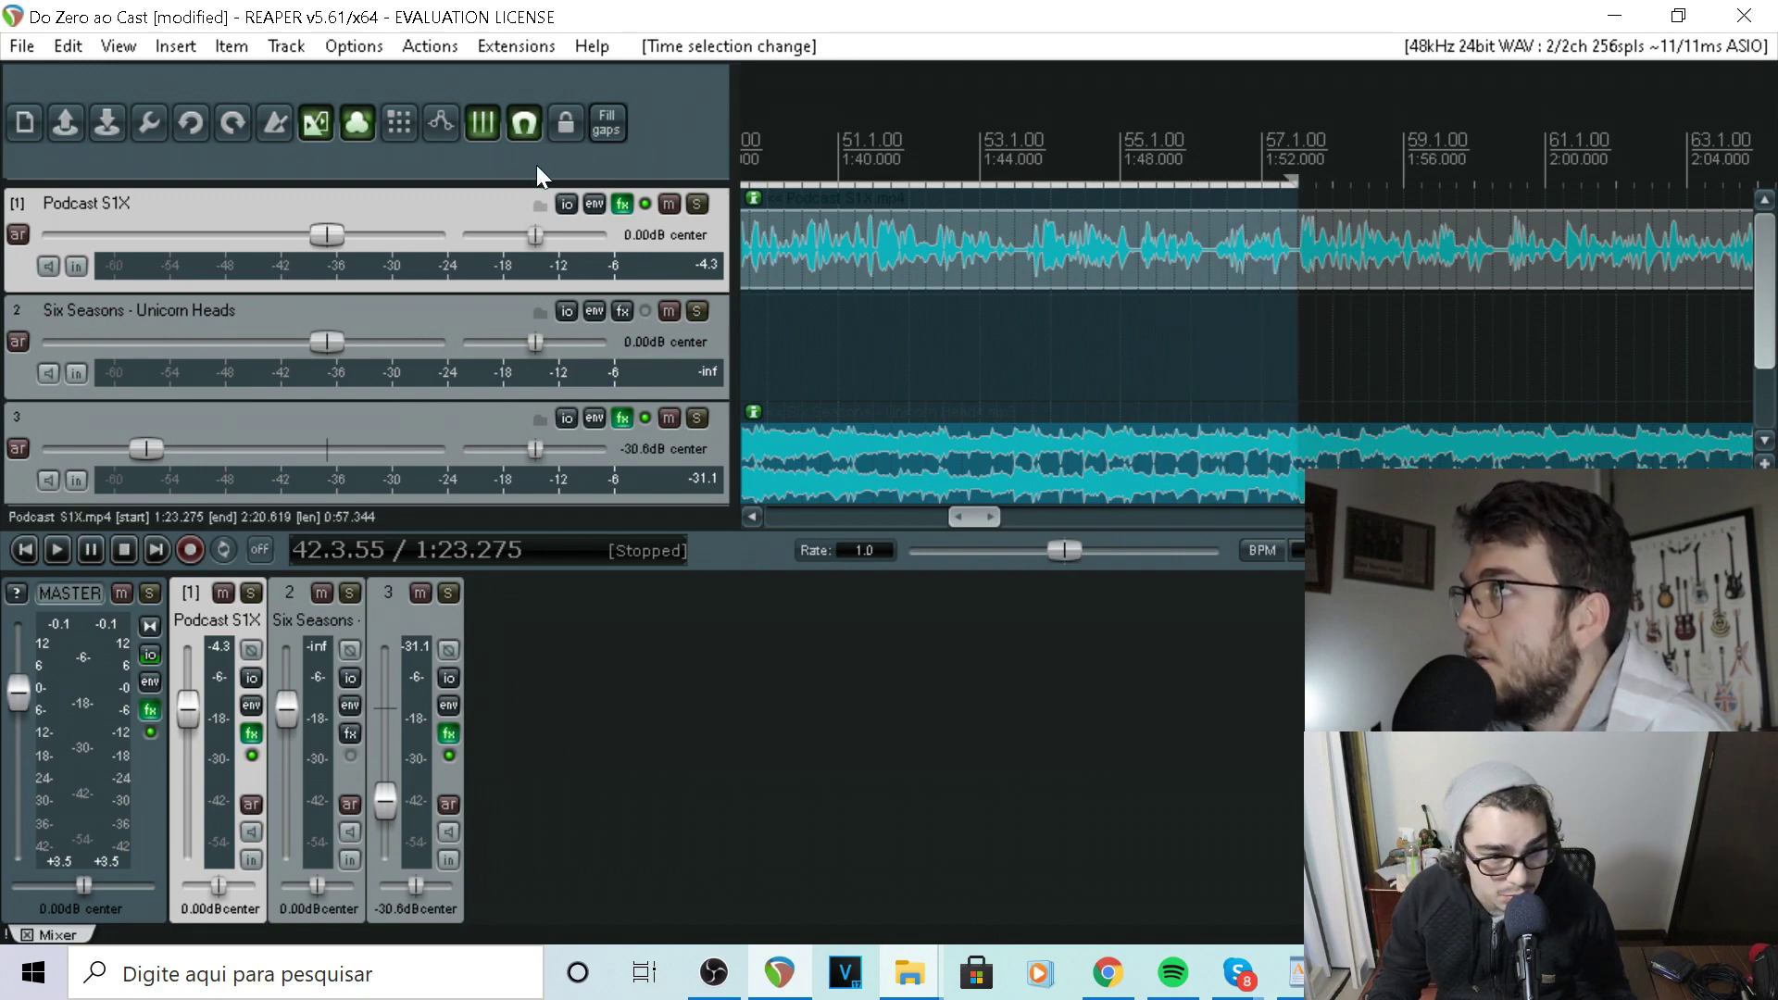
Extend the time selection's end to the end of the closing music clip, at about 2:26.4, and save the project
{"action": "scroll", "coordinate": [1158, 113], "scroll_direction": "down", "scroll_amount": 6}
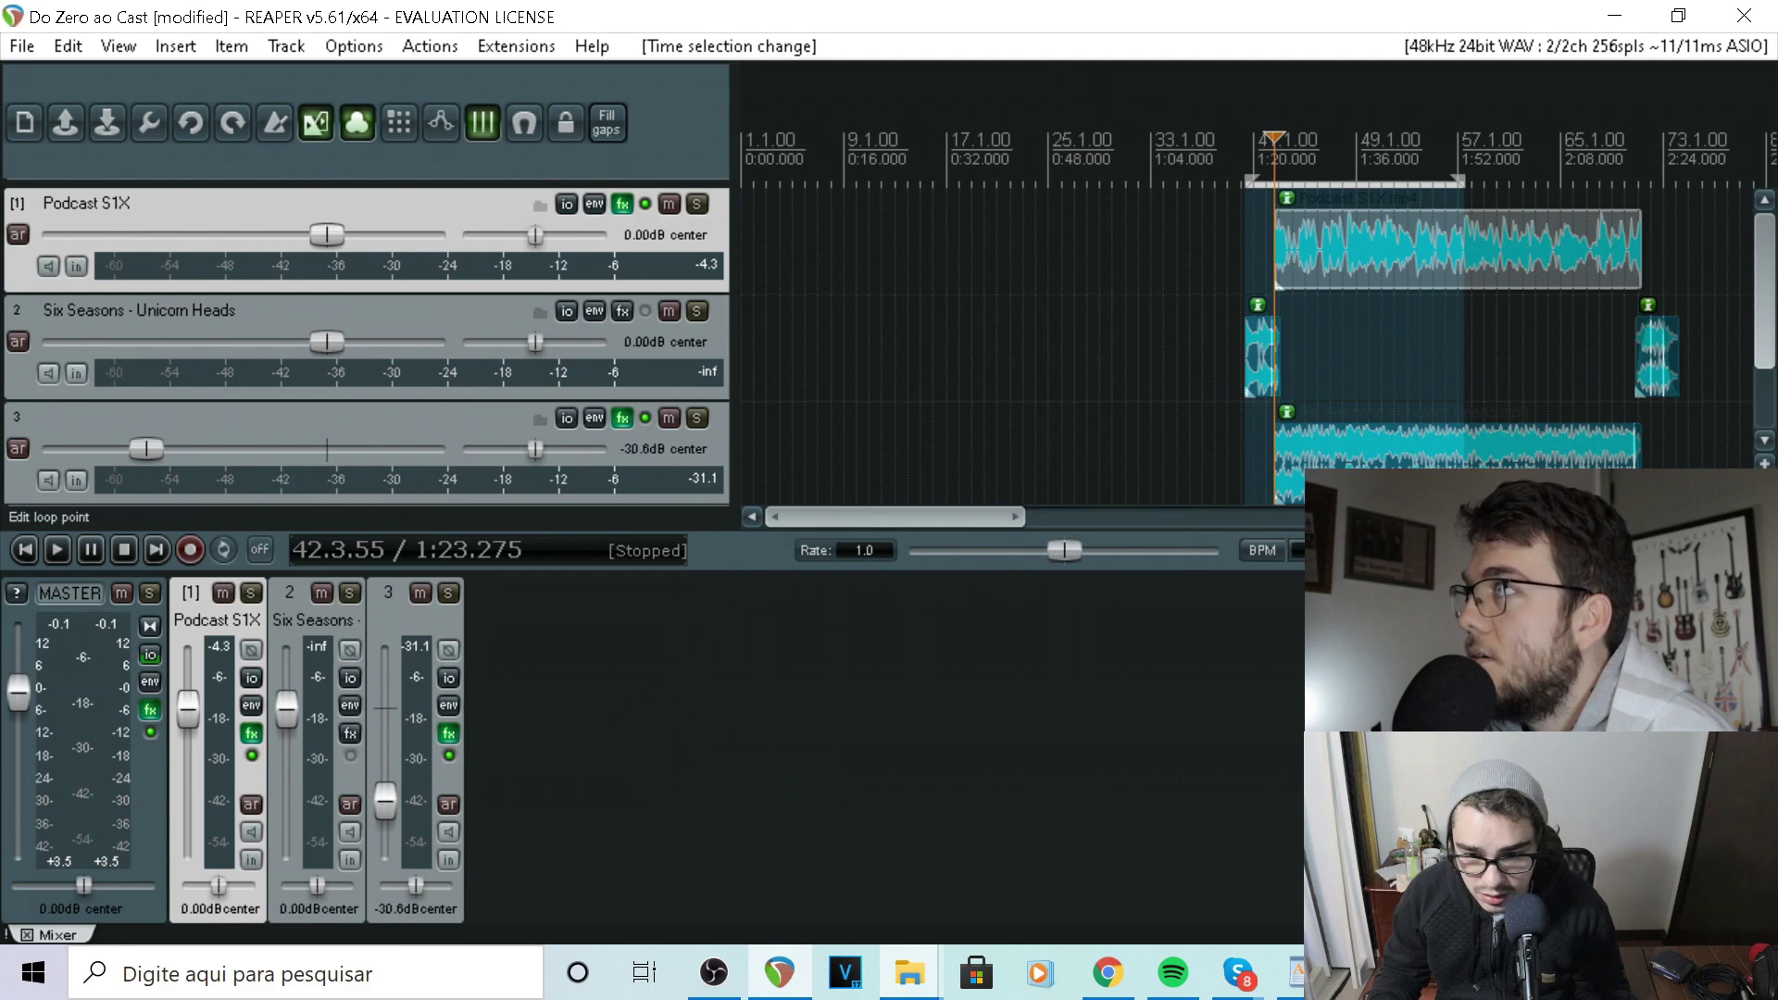
{"action": "left_click_drag", "start_coordinate": [1250, 174], "coordinate": [1402, 183]}
{"action": "left_click", "coordinate": [1398, 384]}
{"action": "scroll", "coordinate": [1399, 379], "scroll_direction": "up", "scroll_amount": 8}
{"action": "left_click_drag", "start_coordinate": [1455, 180], "coordinate": [1403, 181]}
{"action": "scroll", "coordinate": [1402, 181], "scroll_direction": "down", "scroll_amount": 6}
{"action": "scroll", "coordinate": [1402, 181], "scroll_direction": "down", "scroll_amount": 4}
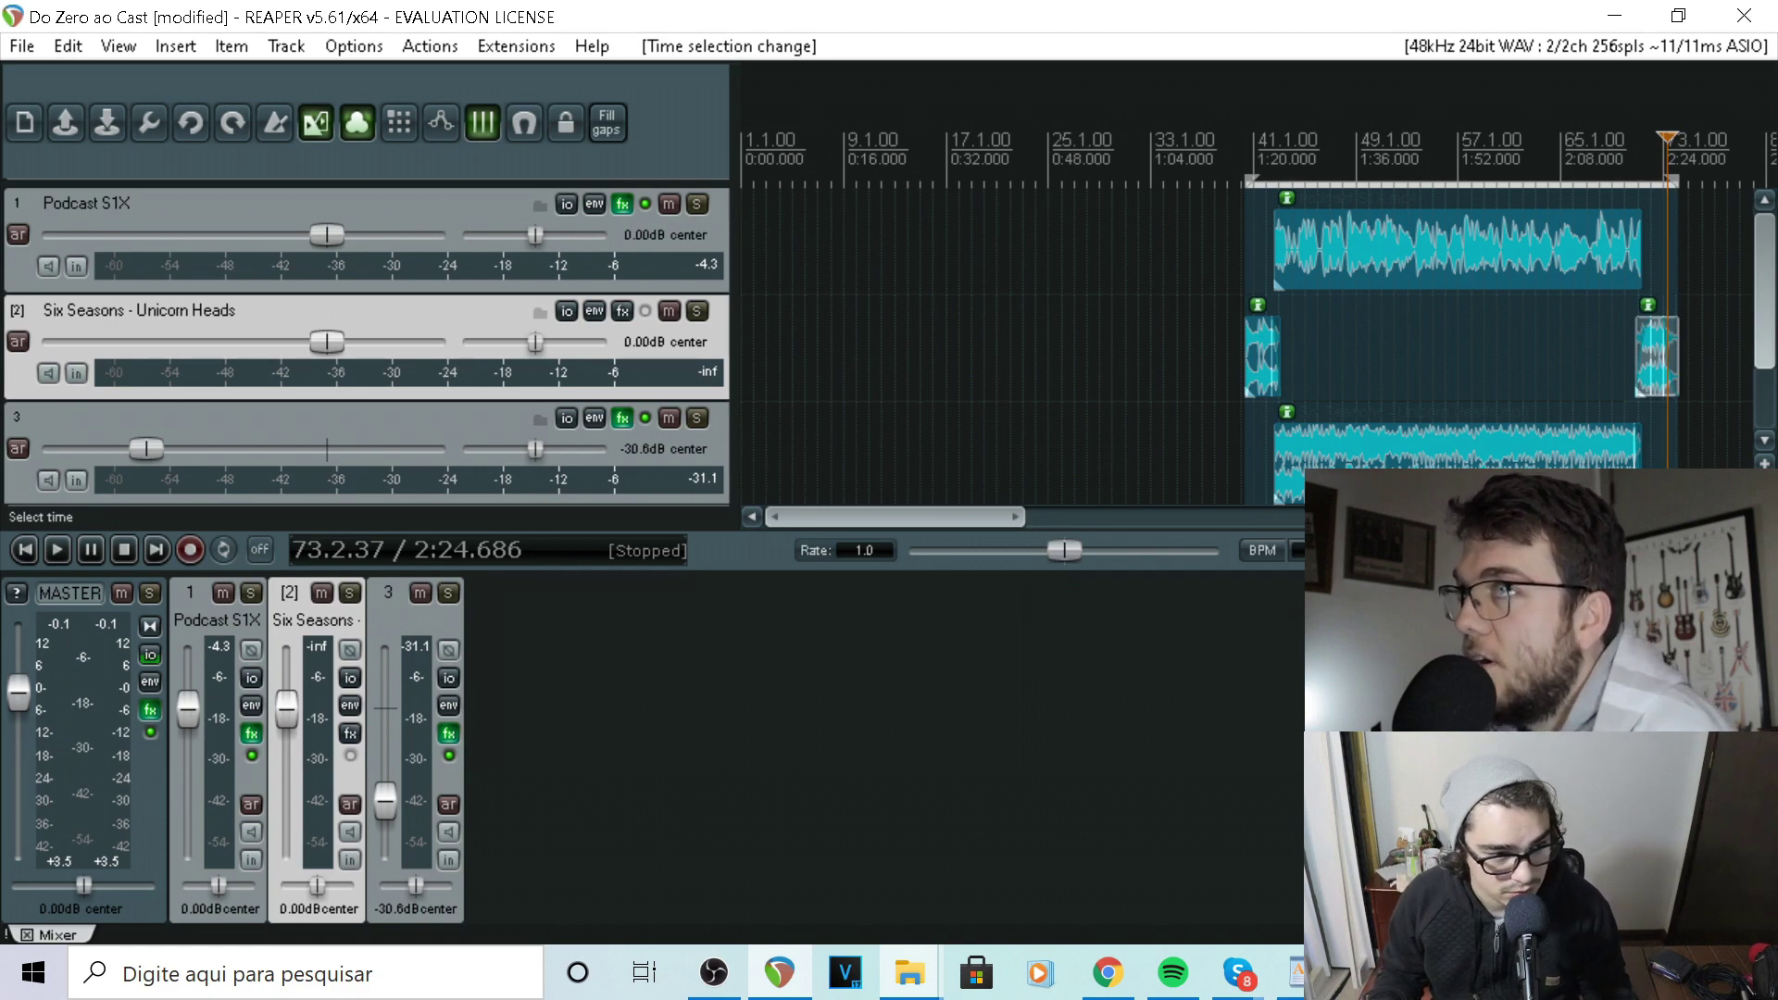
{"action": "key", "text": "ctrl+s"}
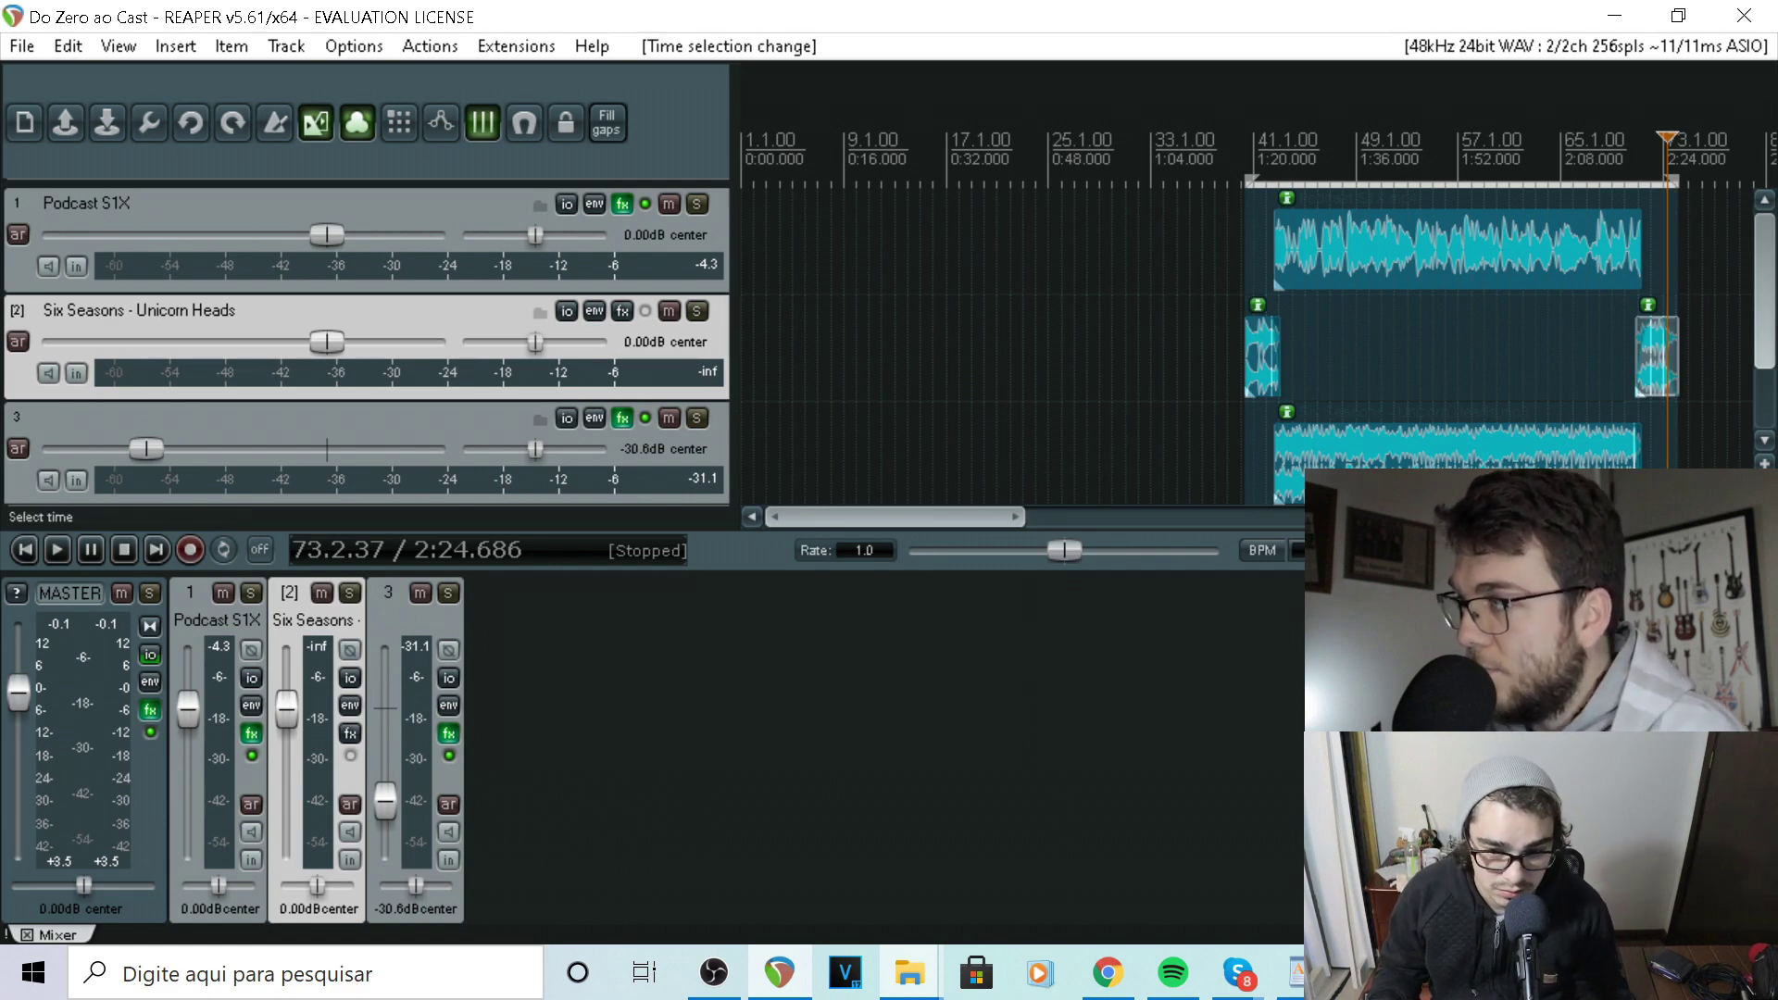
Fine-tune the time selection's start to the beginning of the opening music clip, at about 1:18.8
{"action": "left_click", "coordinate": [1264, 376]}
{"action": "scroll", "coordinate": [1264, 376], "scroll_direction": "up", "scroll_amount": 6}
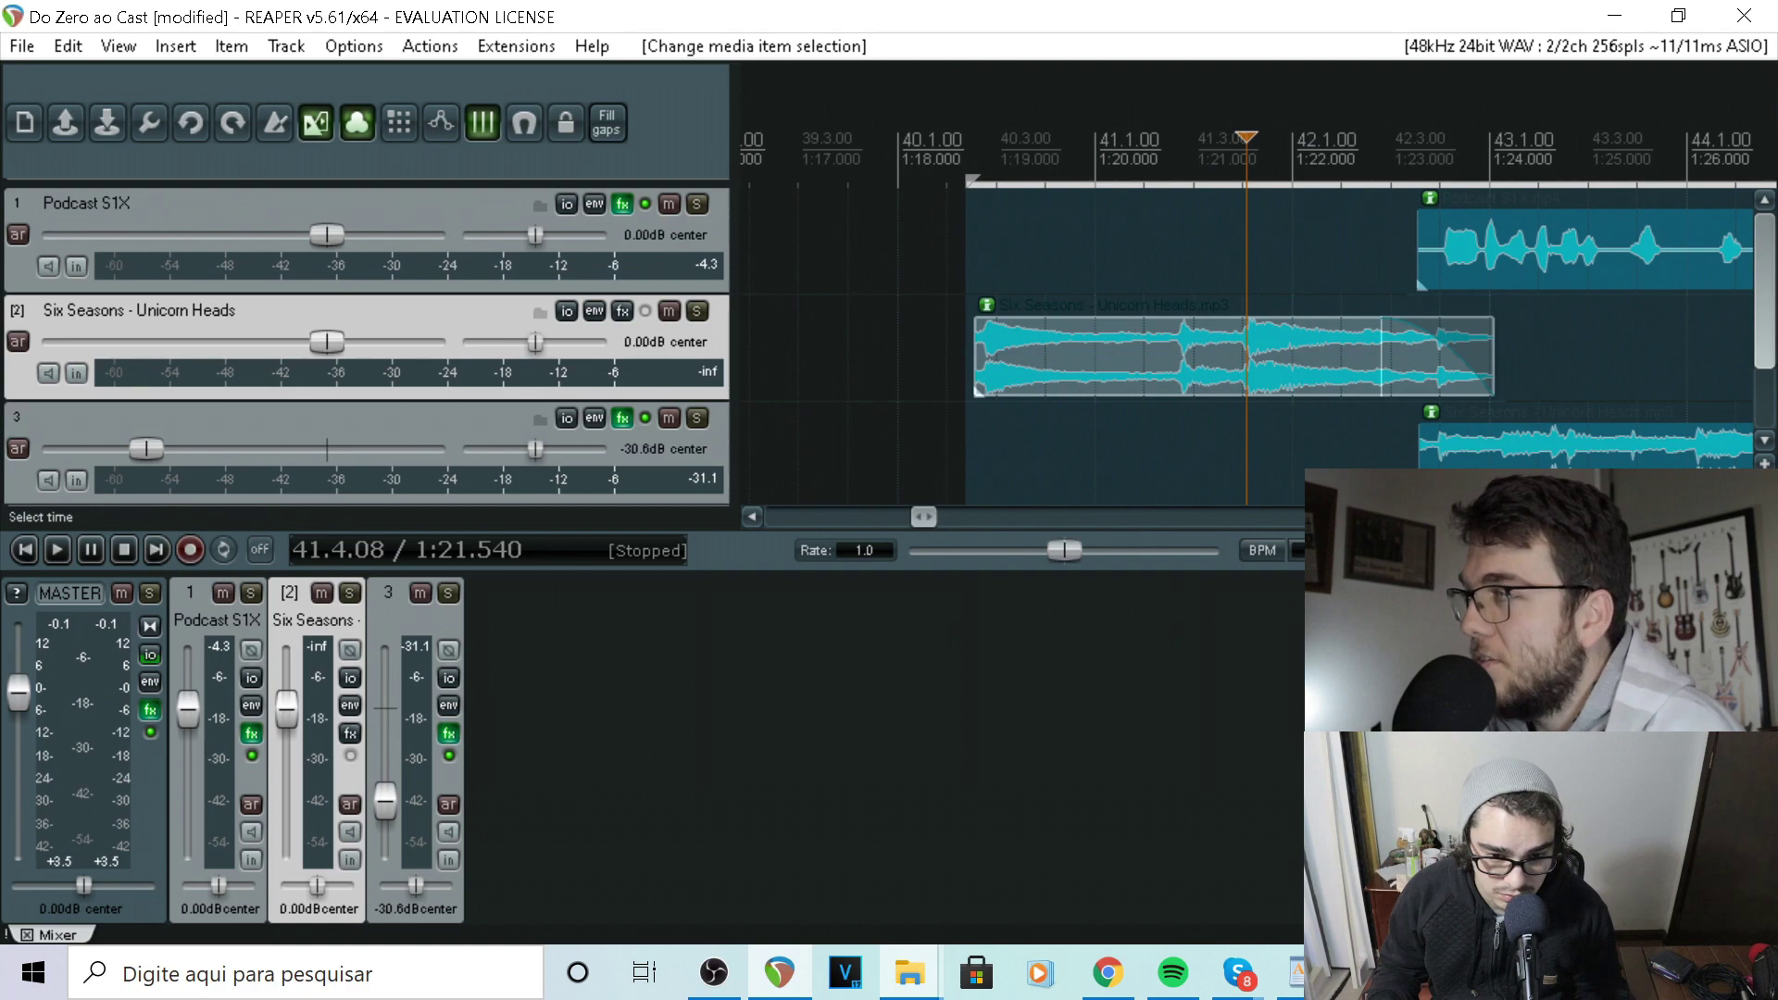
{"action": "scroll", "coordinate": [1246, 343], "scroll_direction": "down", "scroll_amount": 5}
{"action": "scroll", "coordinate": [1130, 267], "scroll_direction": "down", "scroll_amount": 12}
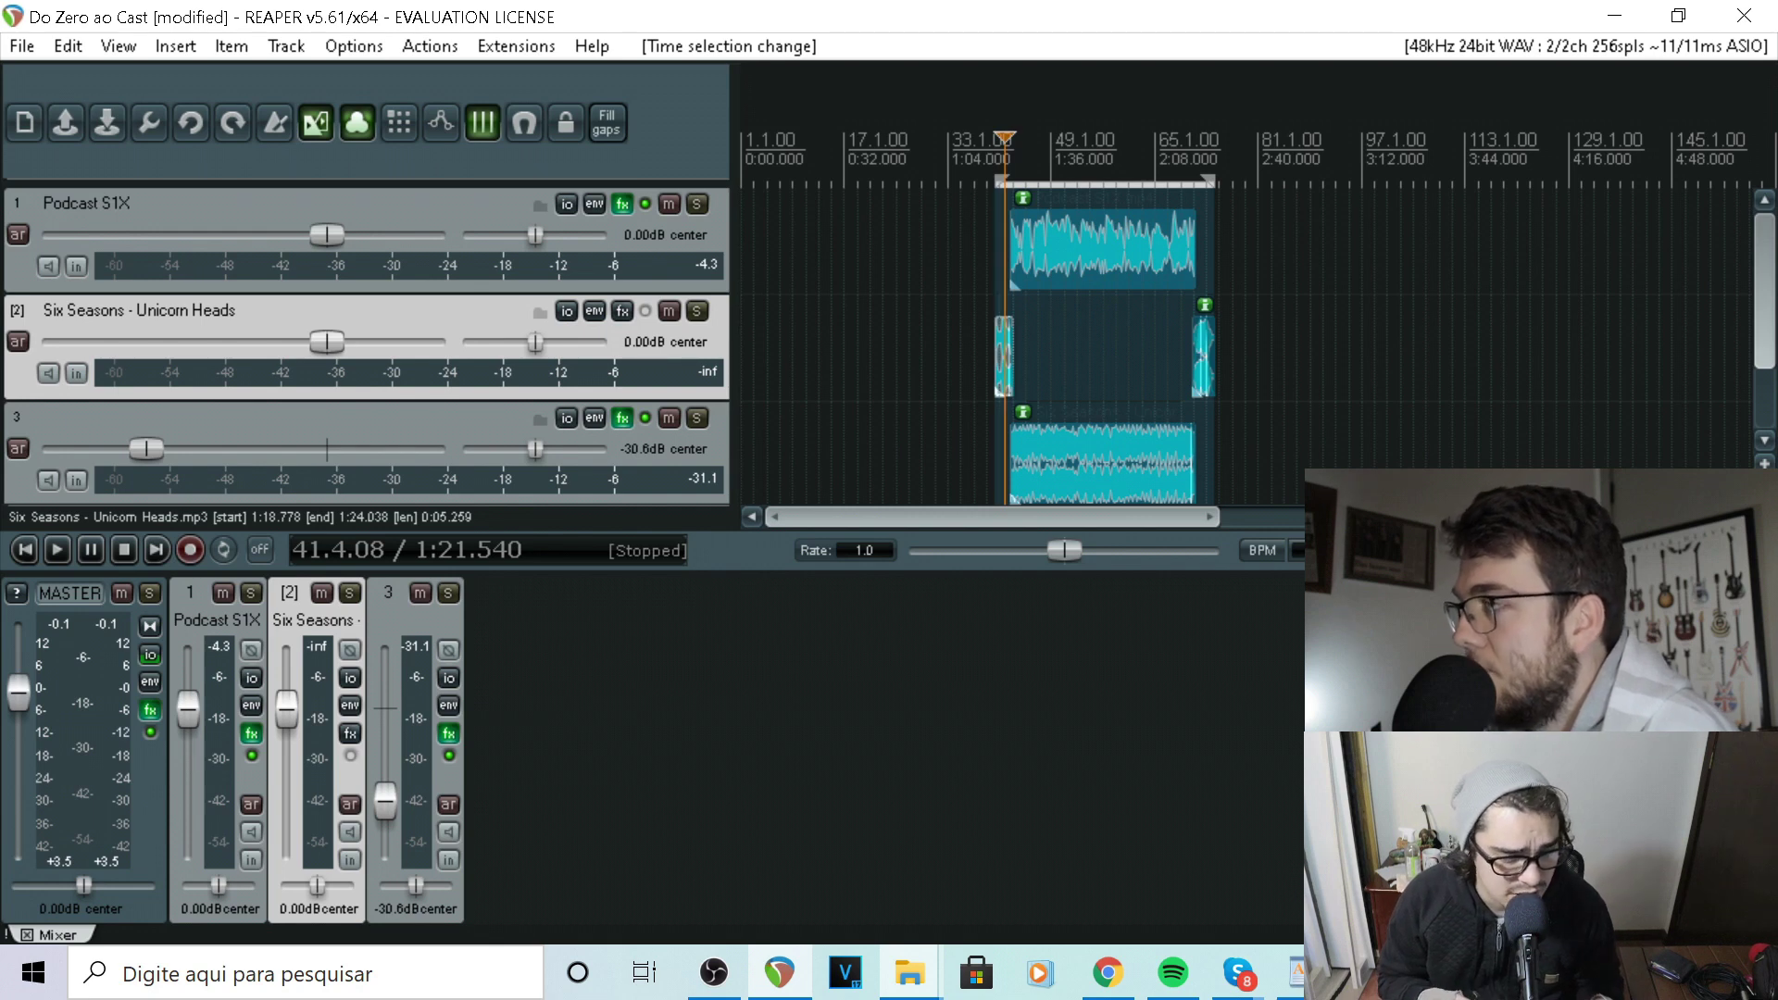
Try moving the Podcast S1X clip to the beginning of the timeline, and undo the move
{"action": "left_click", "coordinate": [1107, 262]}
{"action": "left_click_drag", "start_coordinate": [1064, 266], "coordinate": [803, 247]}
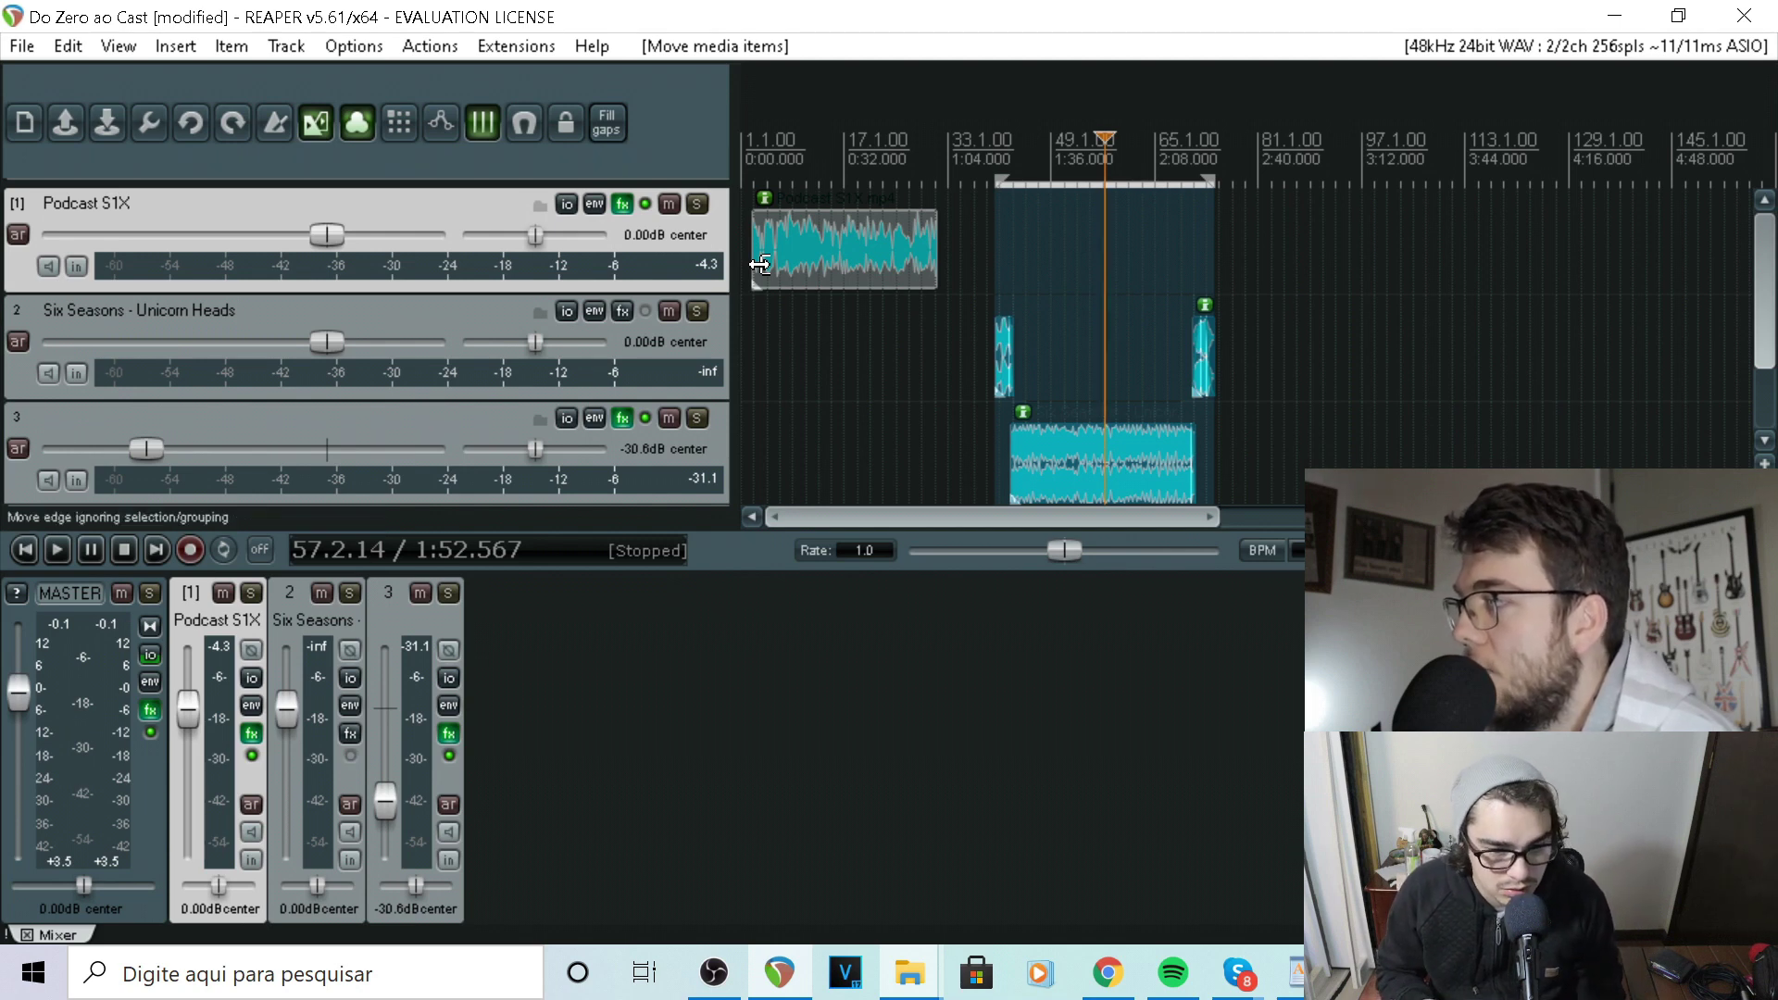
{"action": "key", "text": "ctrl+z"}
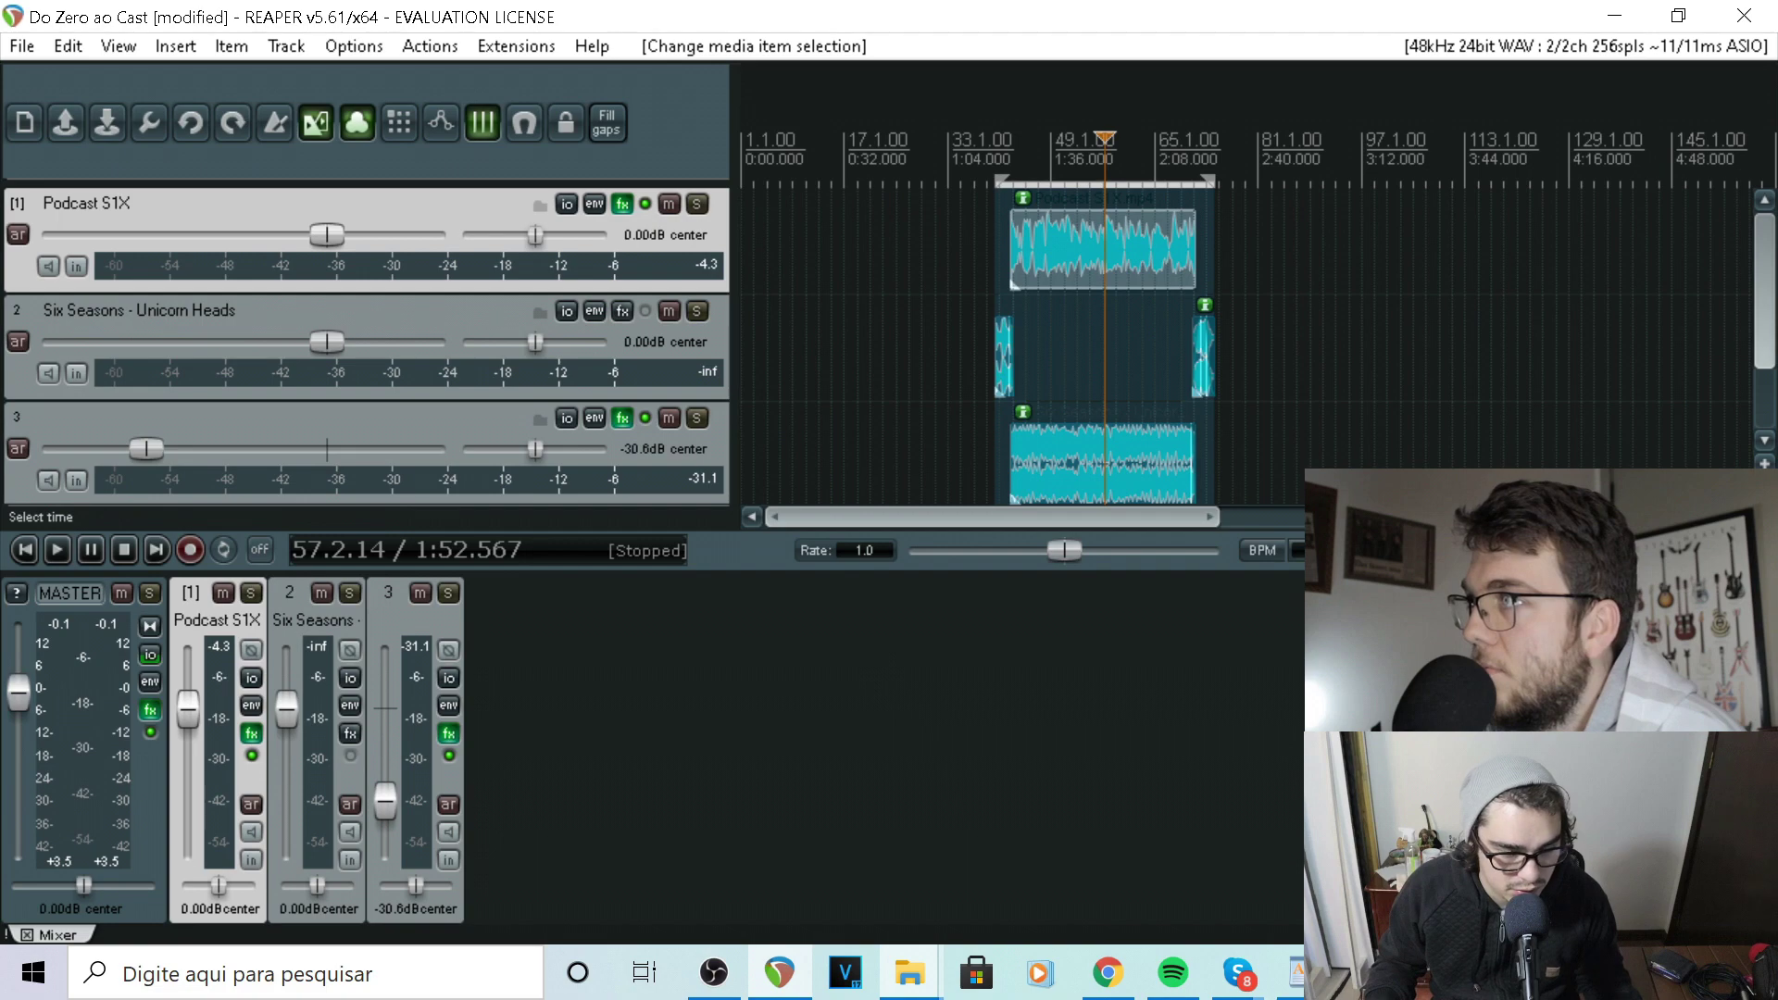
Save the project and open the Render to File settings
{"action": "key", "text": "ctrl+s"}
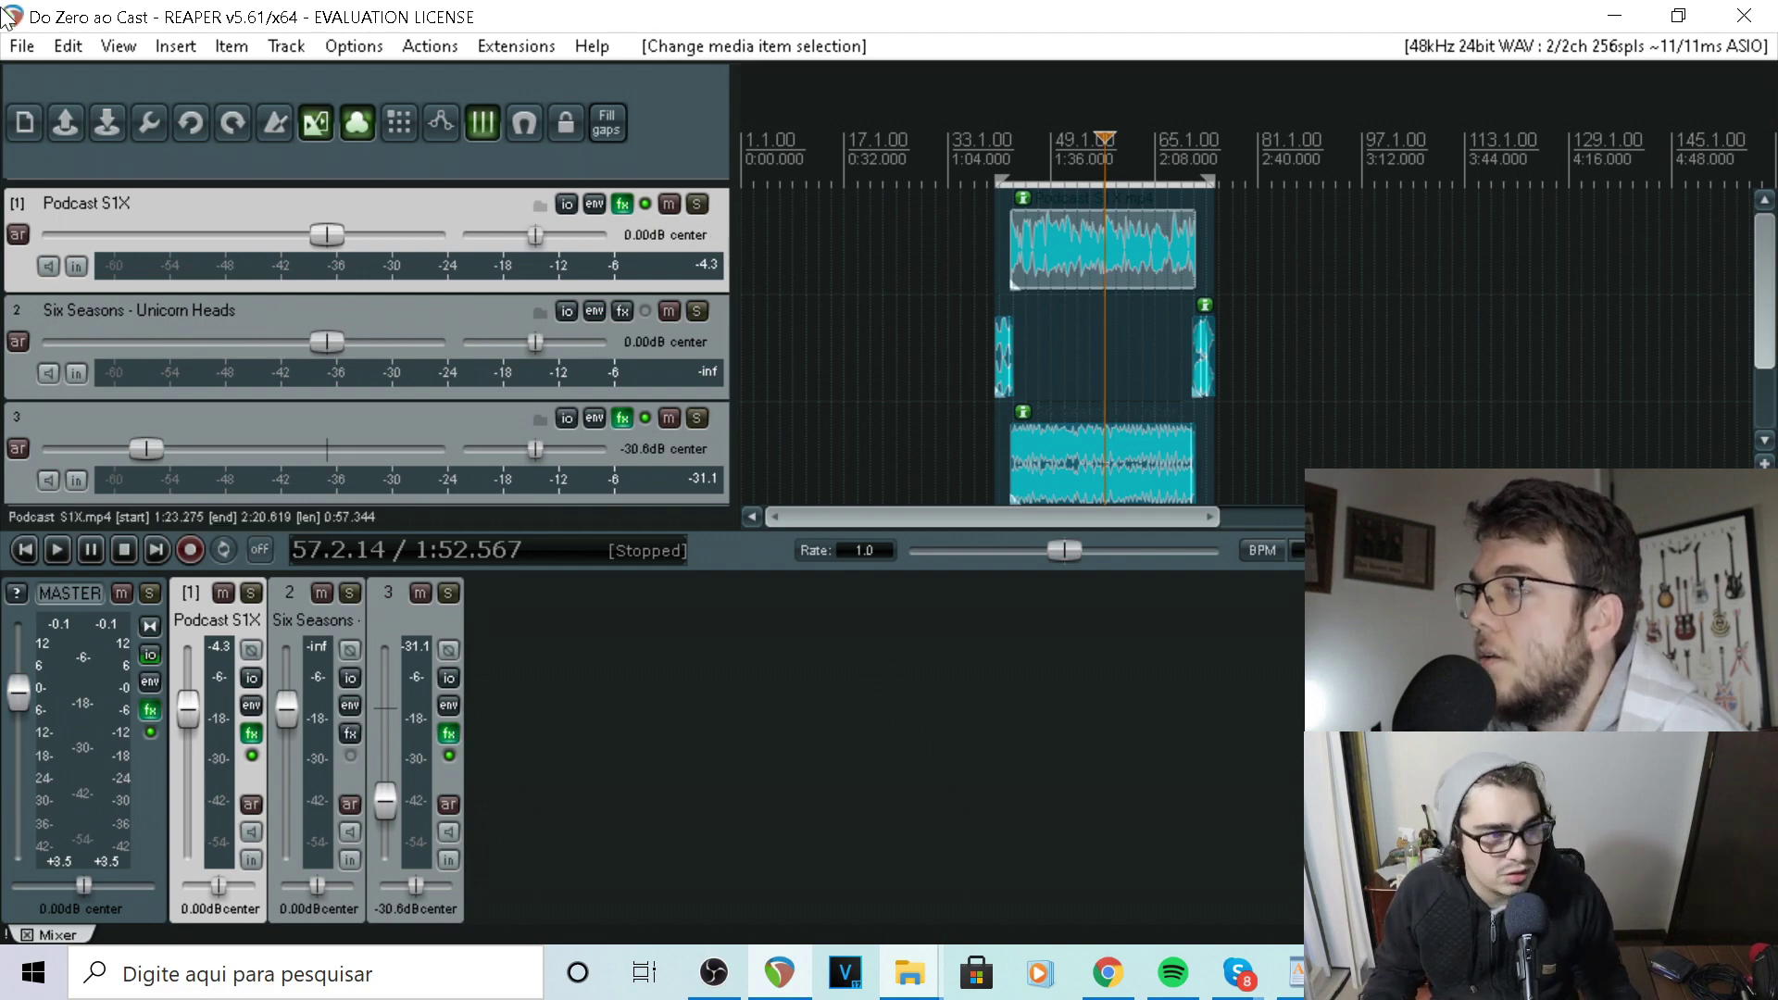
{"action": "left_click", "coordinate": [24, 51]}
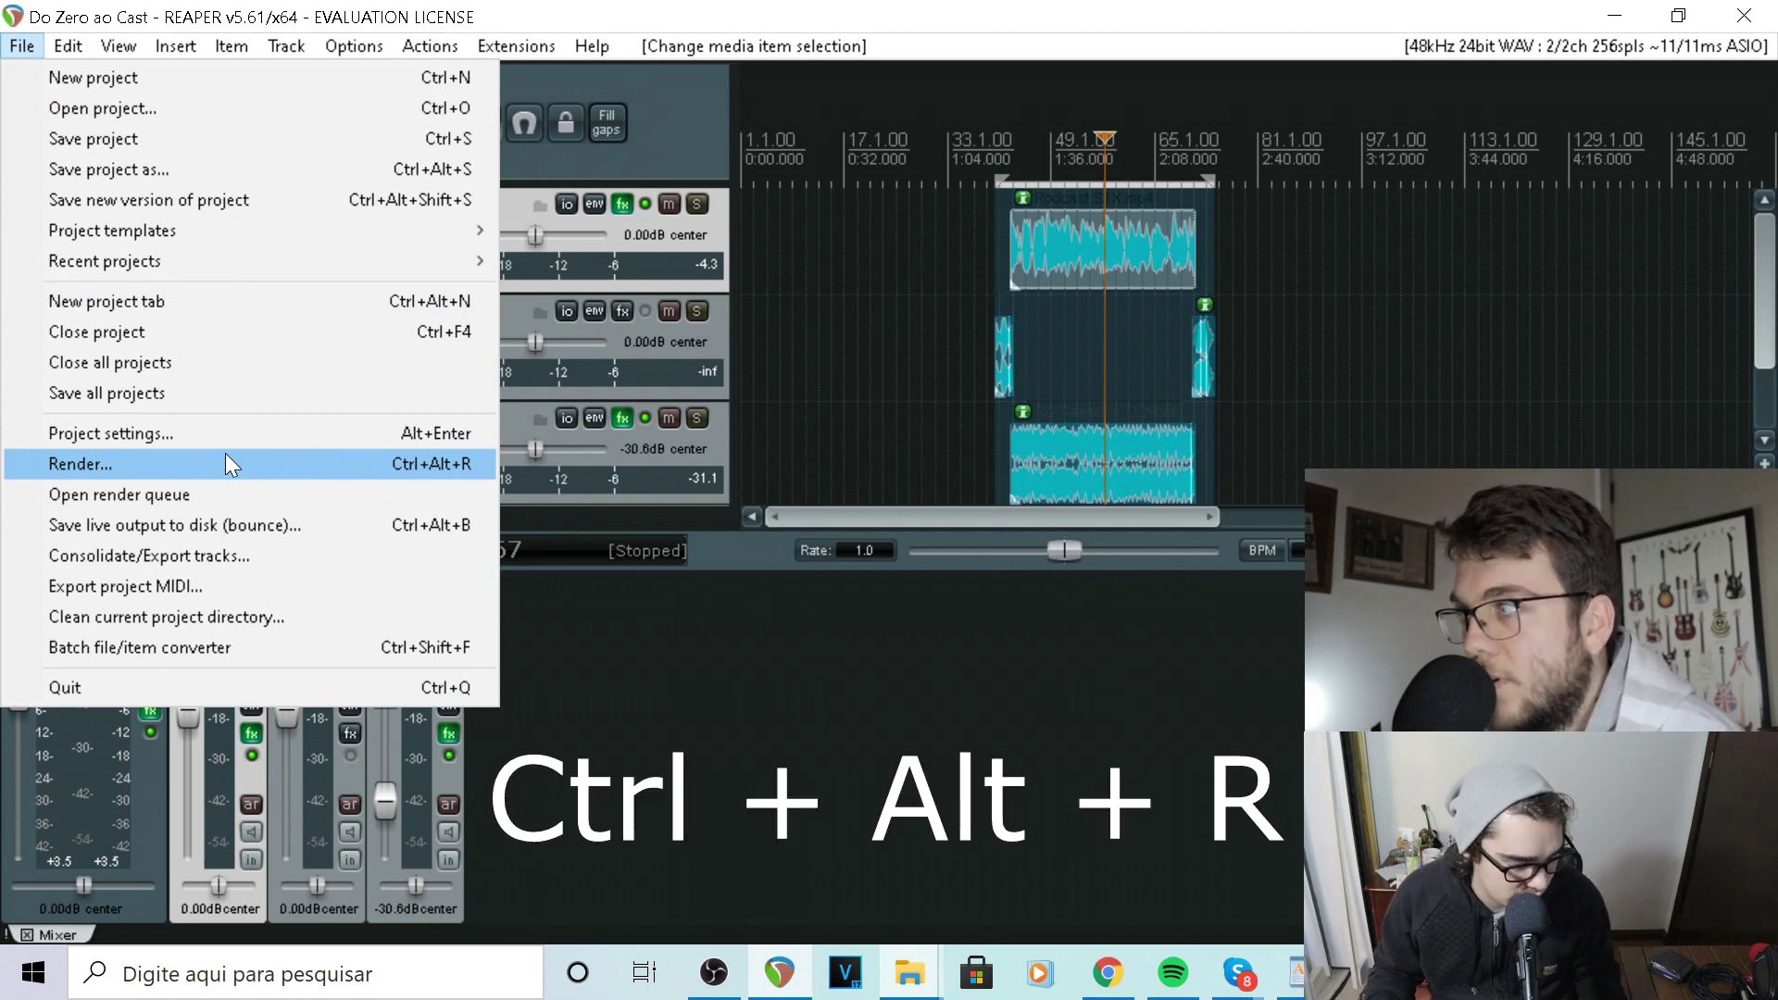
{"action": "left_click", "coordinate": [715, 774]}
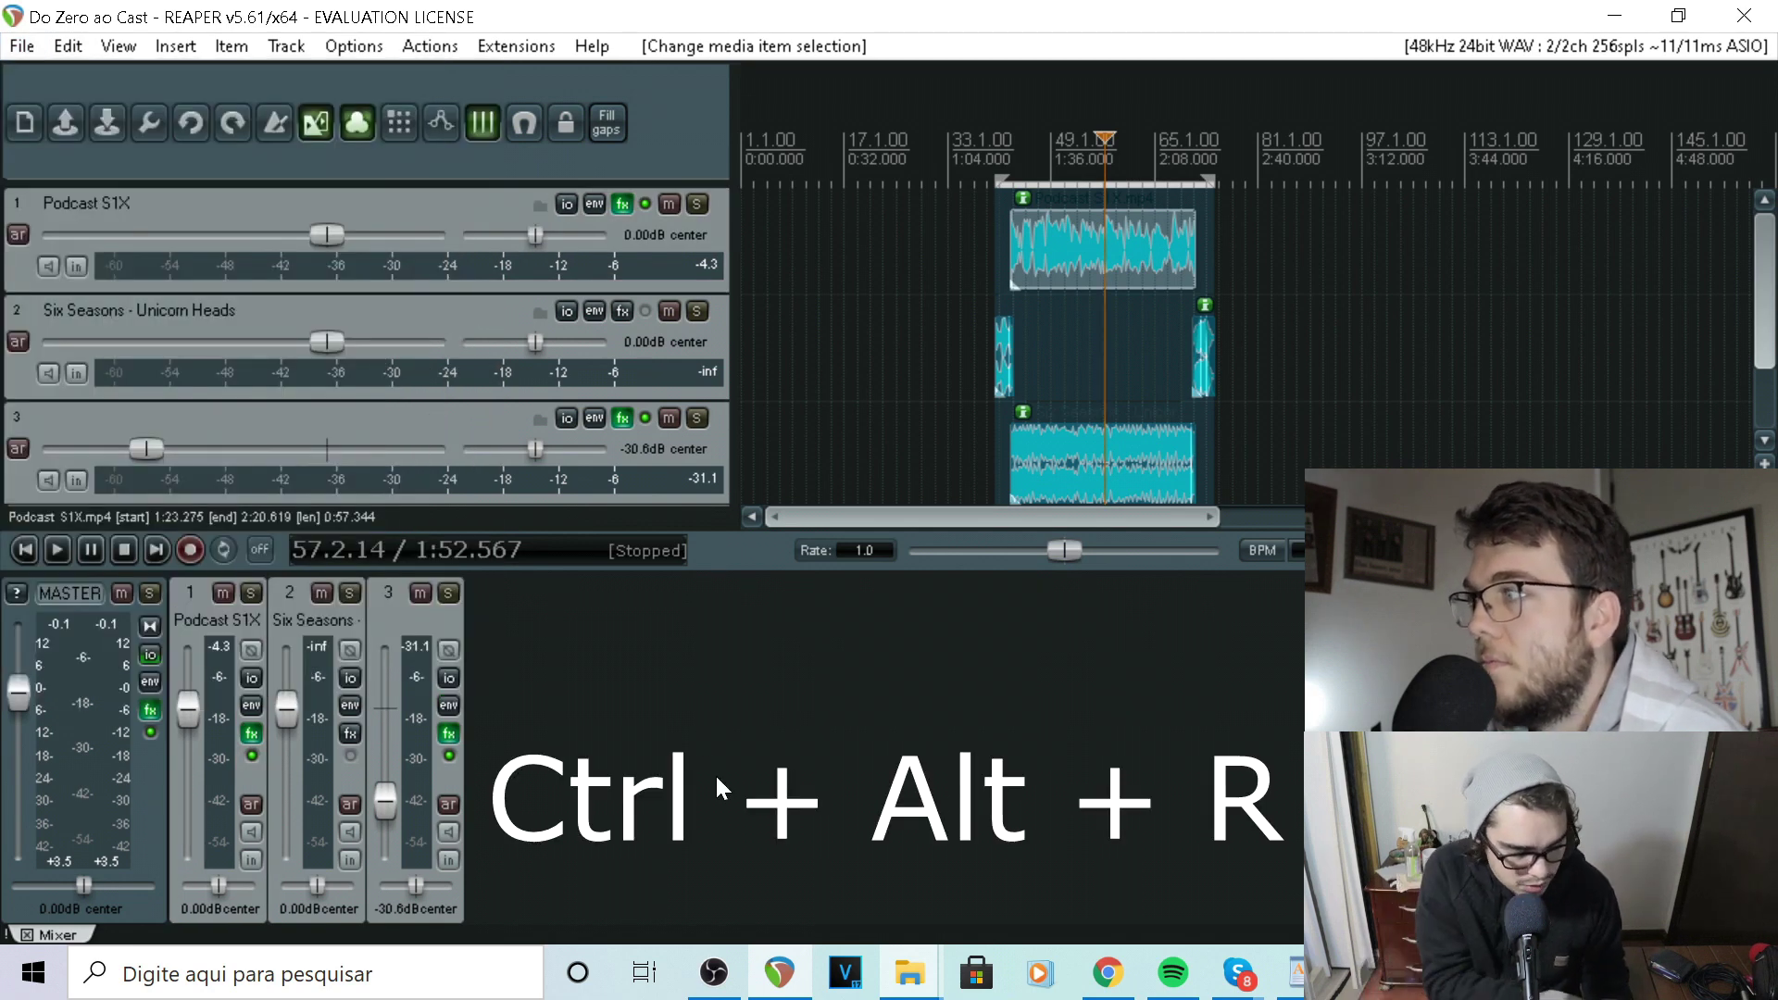
{"action": "key", "text": "ctrl+alt+r"}
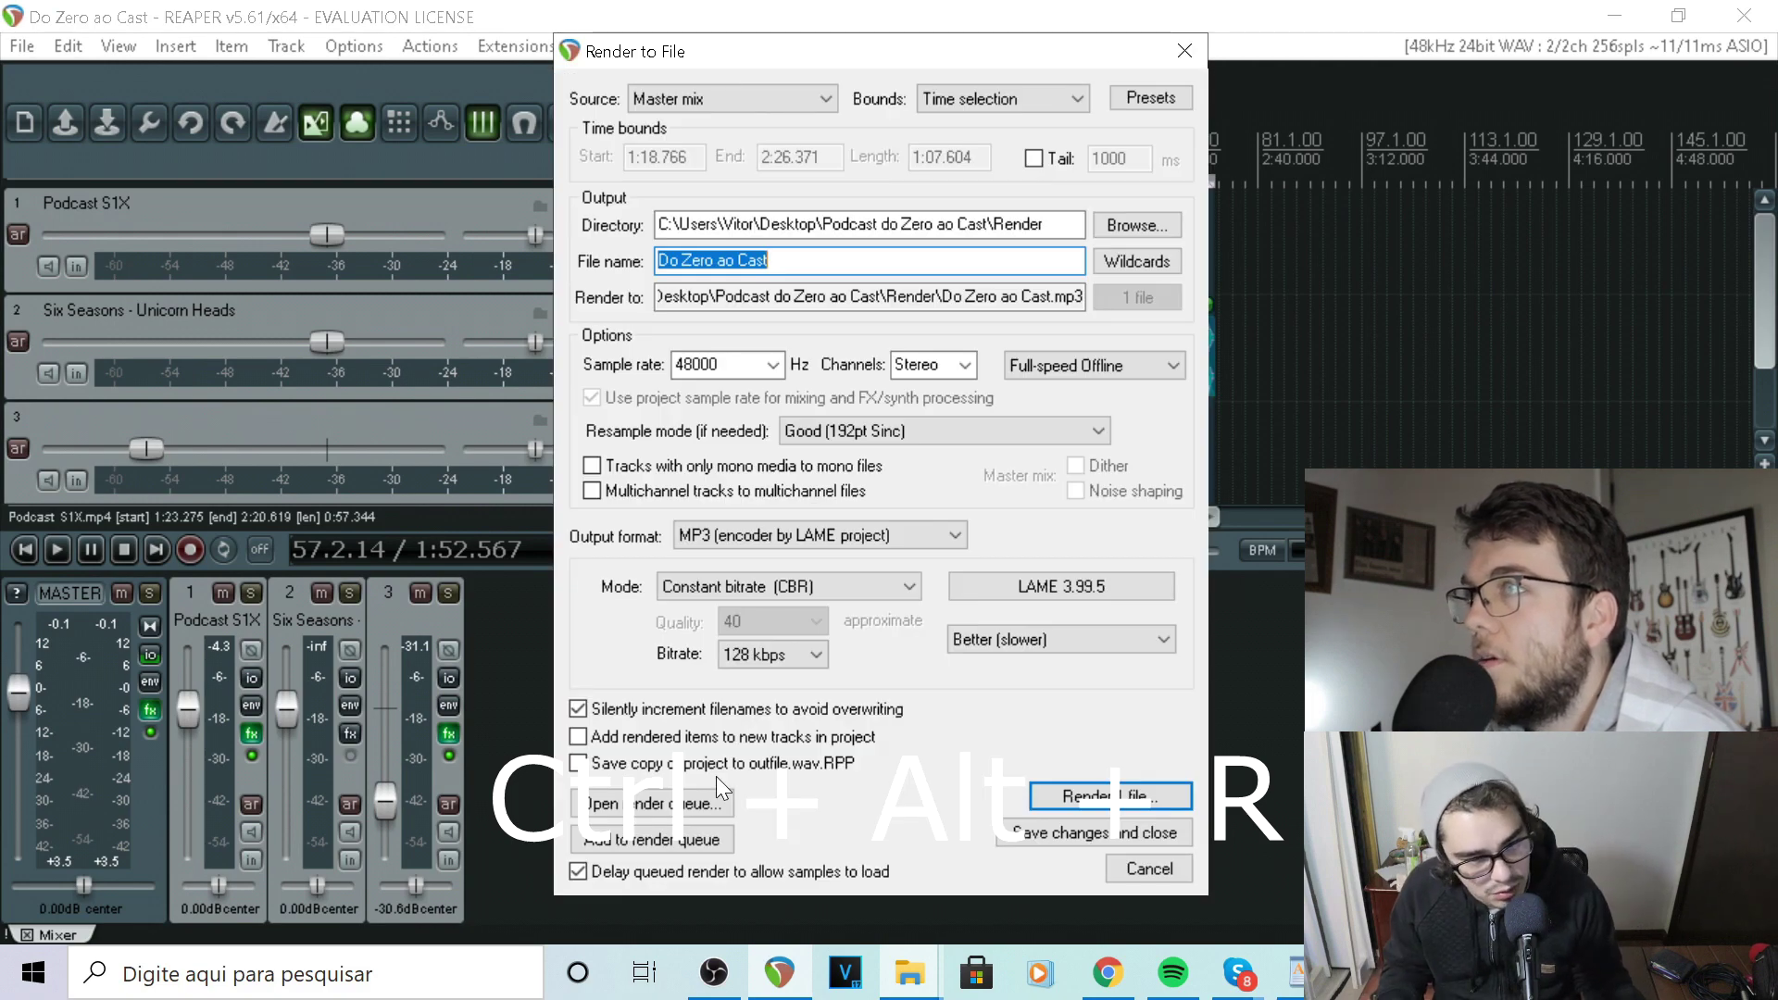
Use Master mix as the render source and Time selection as the render bounds
{"action": "left_click", "coordinate": [767, 103]}
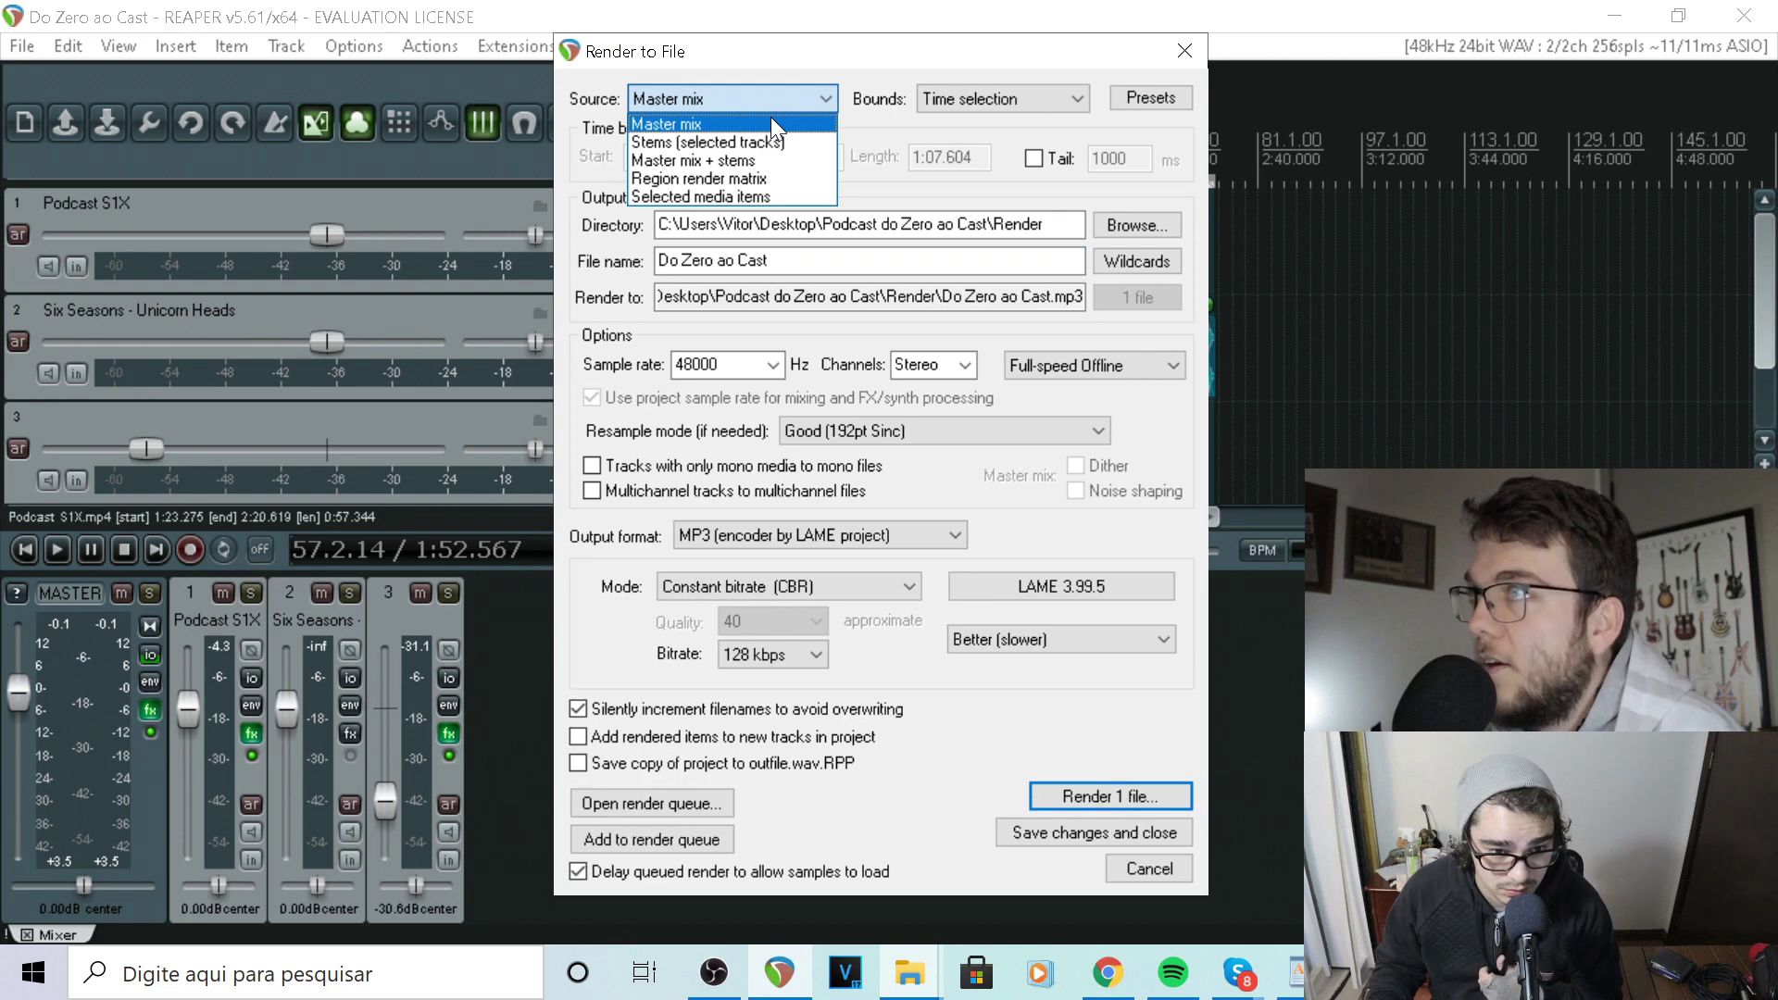
{"action": "left_click", "coordinate": [778, 91]}
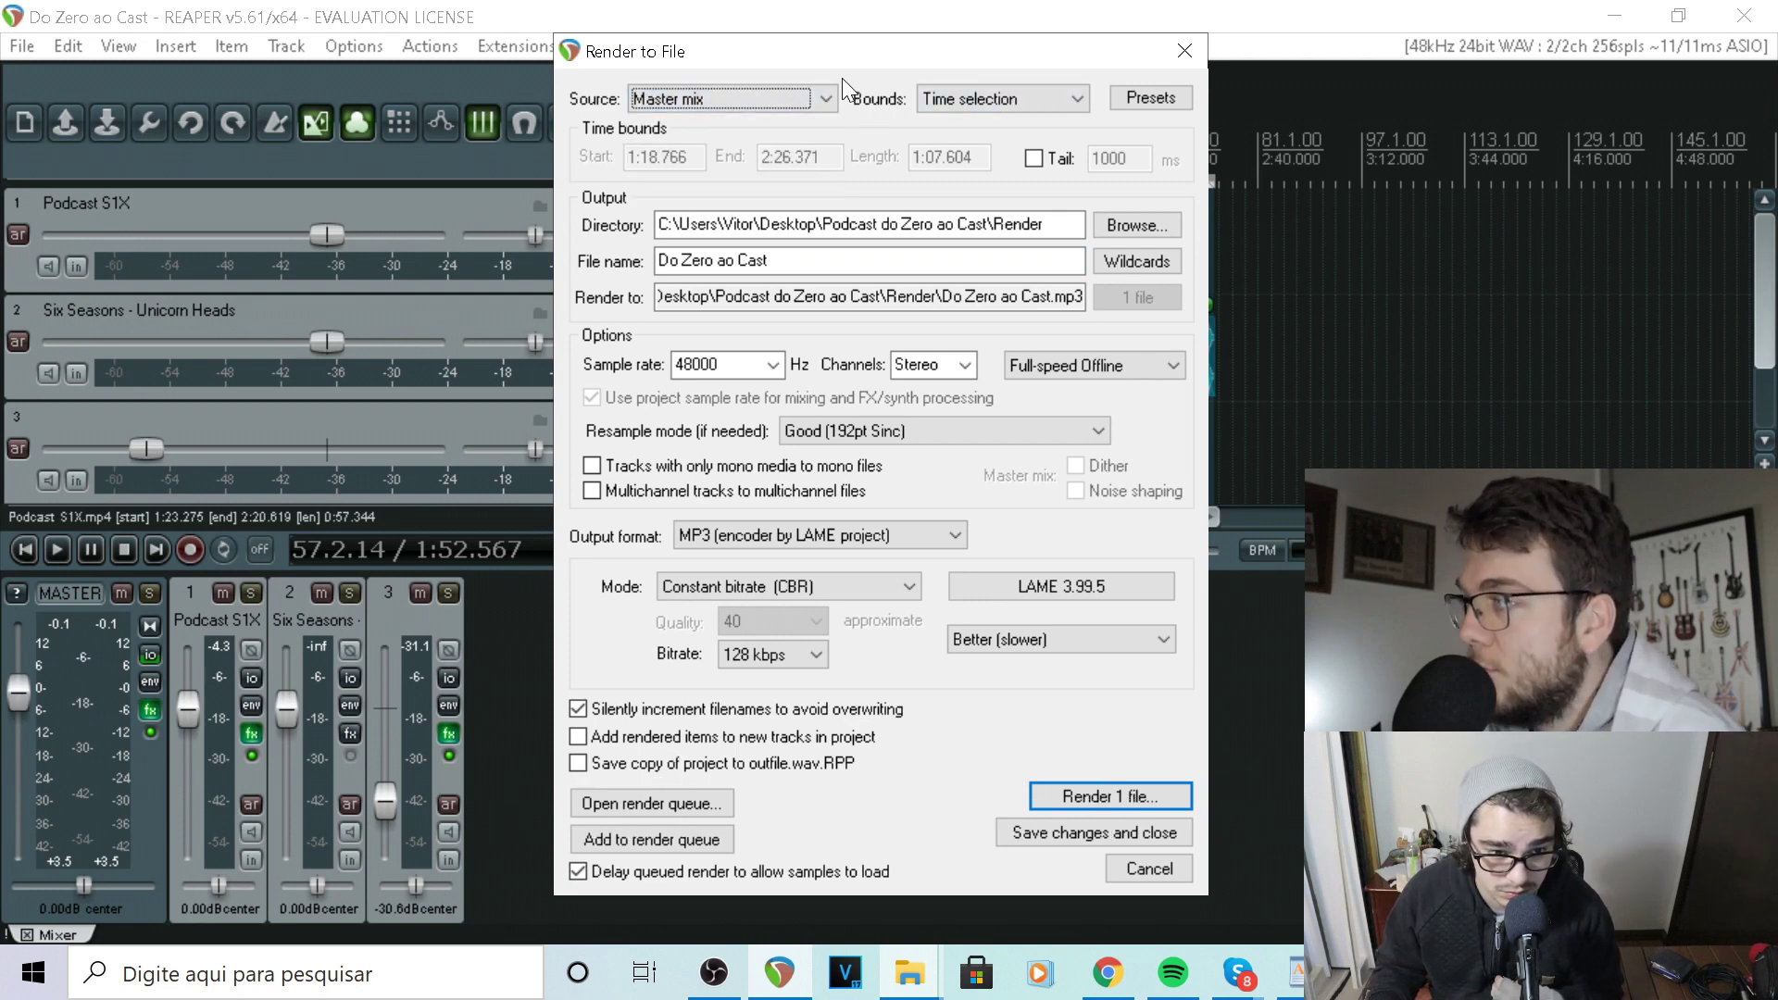
{"action": "left_click", "coordinate": [995, 96]}
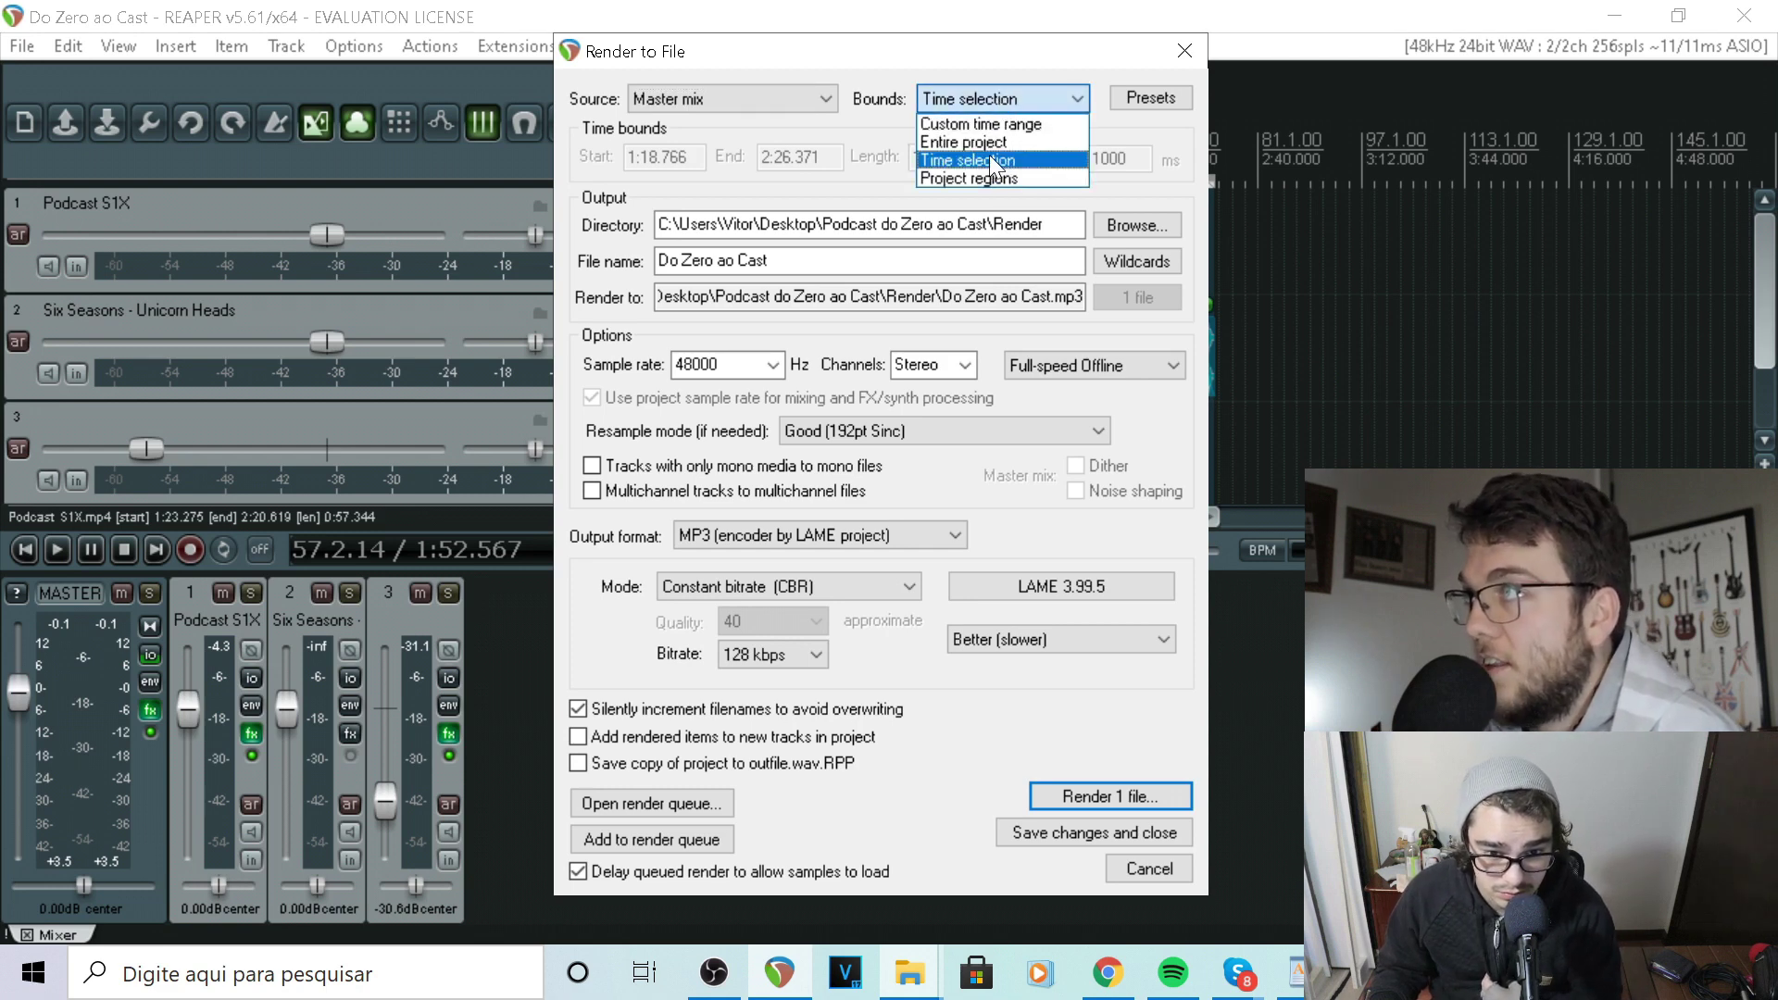
{"action": "left_click", "coordinate": [1023, 160]}
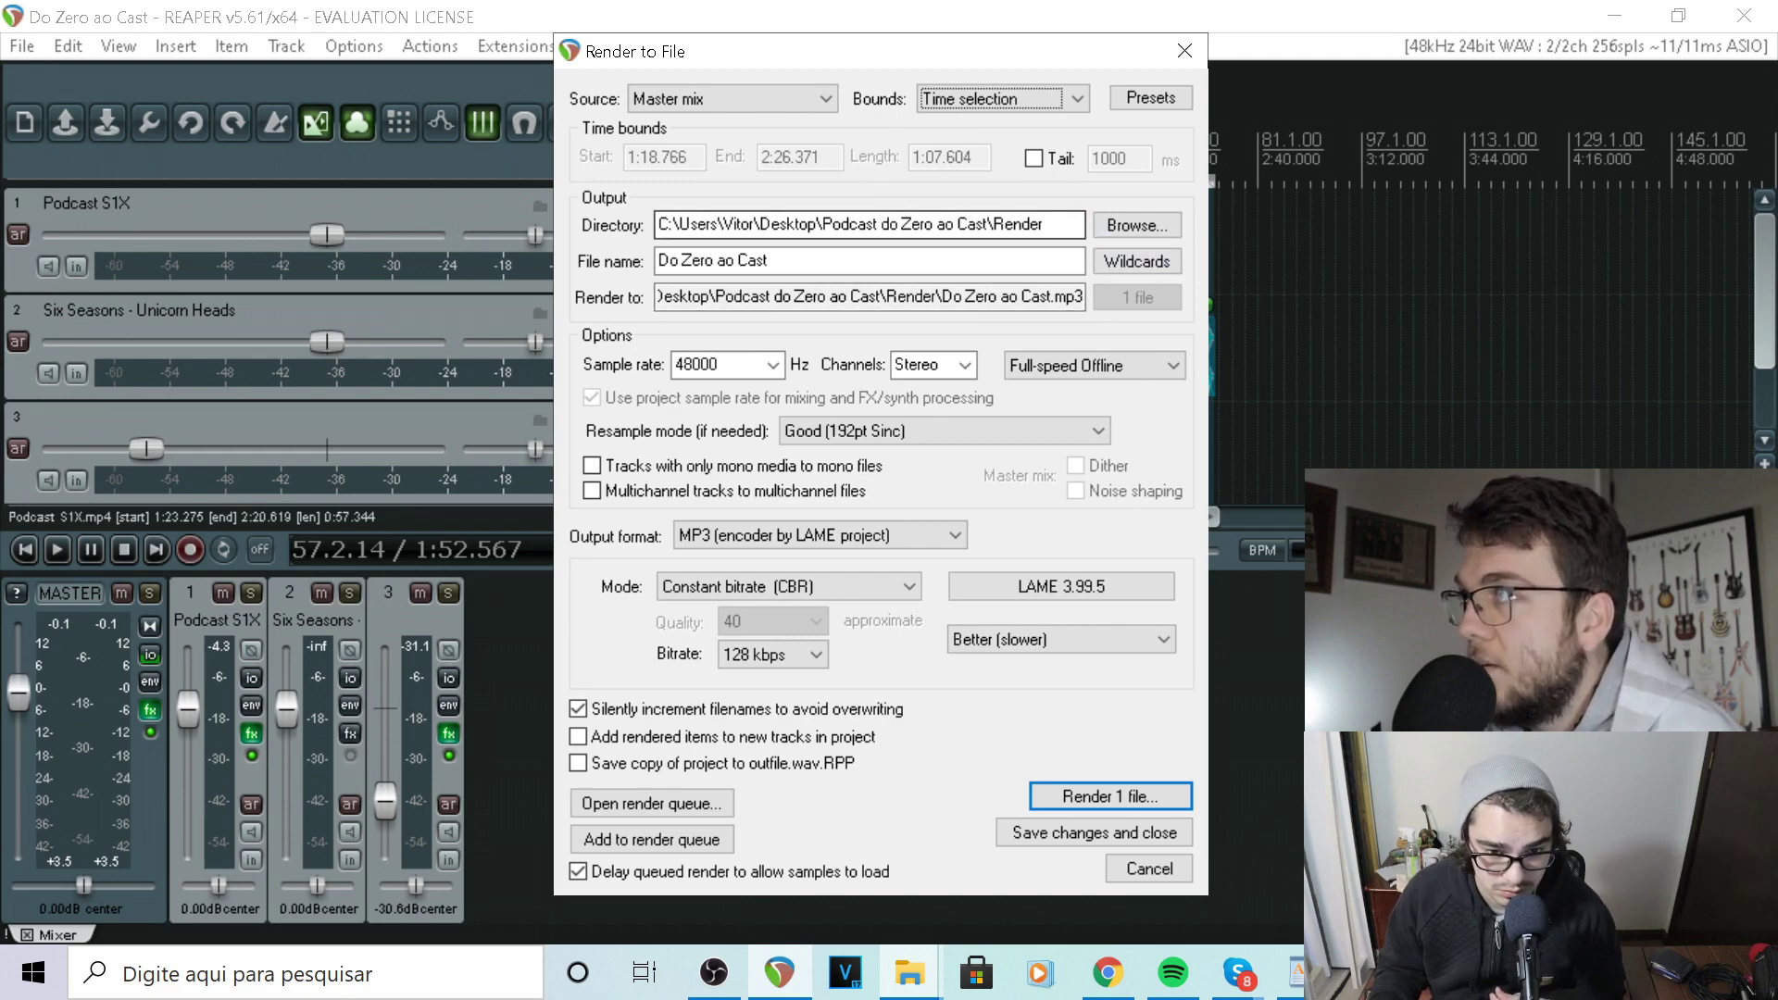
Set the render output to Do Zero ao Cast.mp3 in the project's Render folder
{"action": "left_click", "coordinate": [1125, 229]}
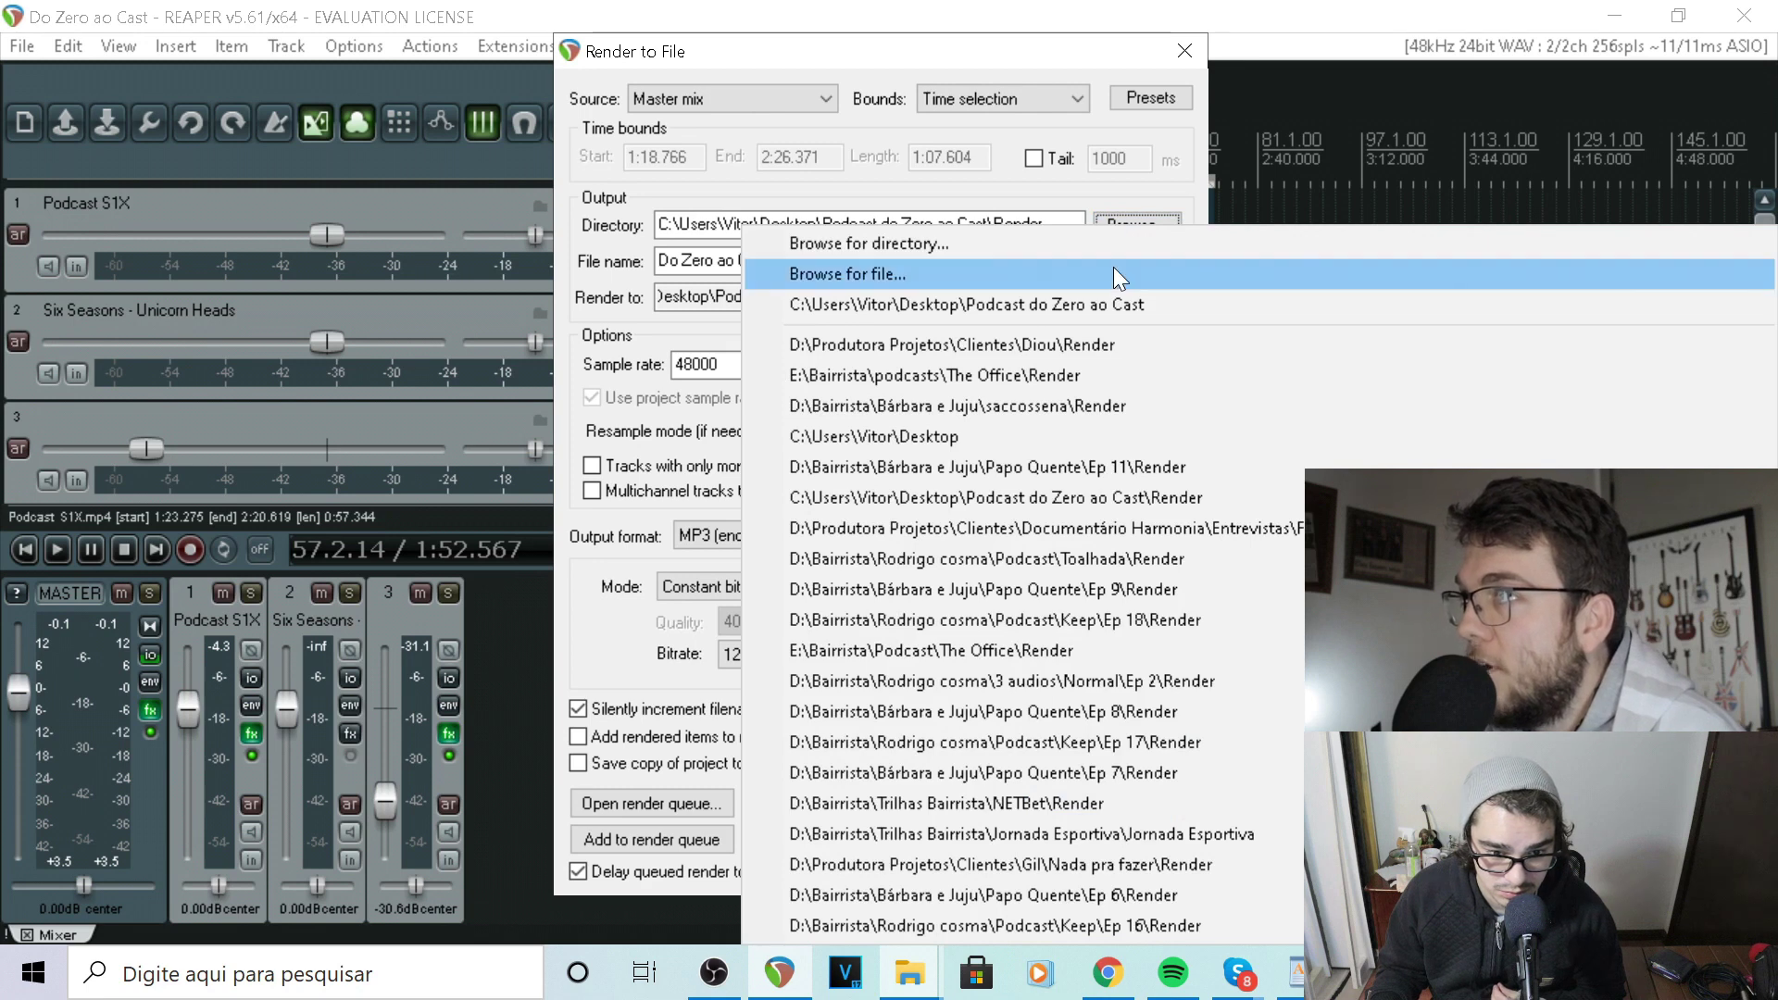
{"action": "left_click", "coordinate": [857, 274]}
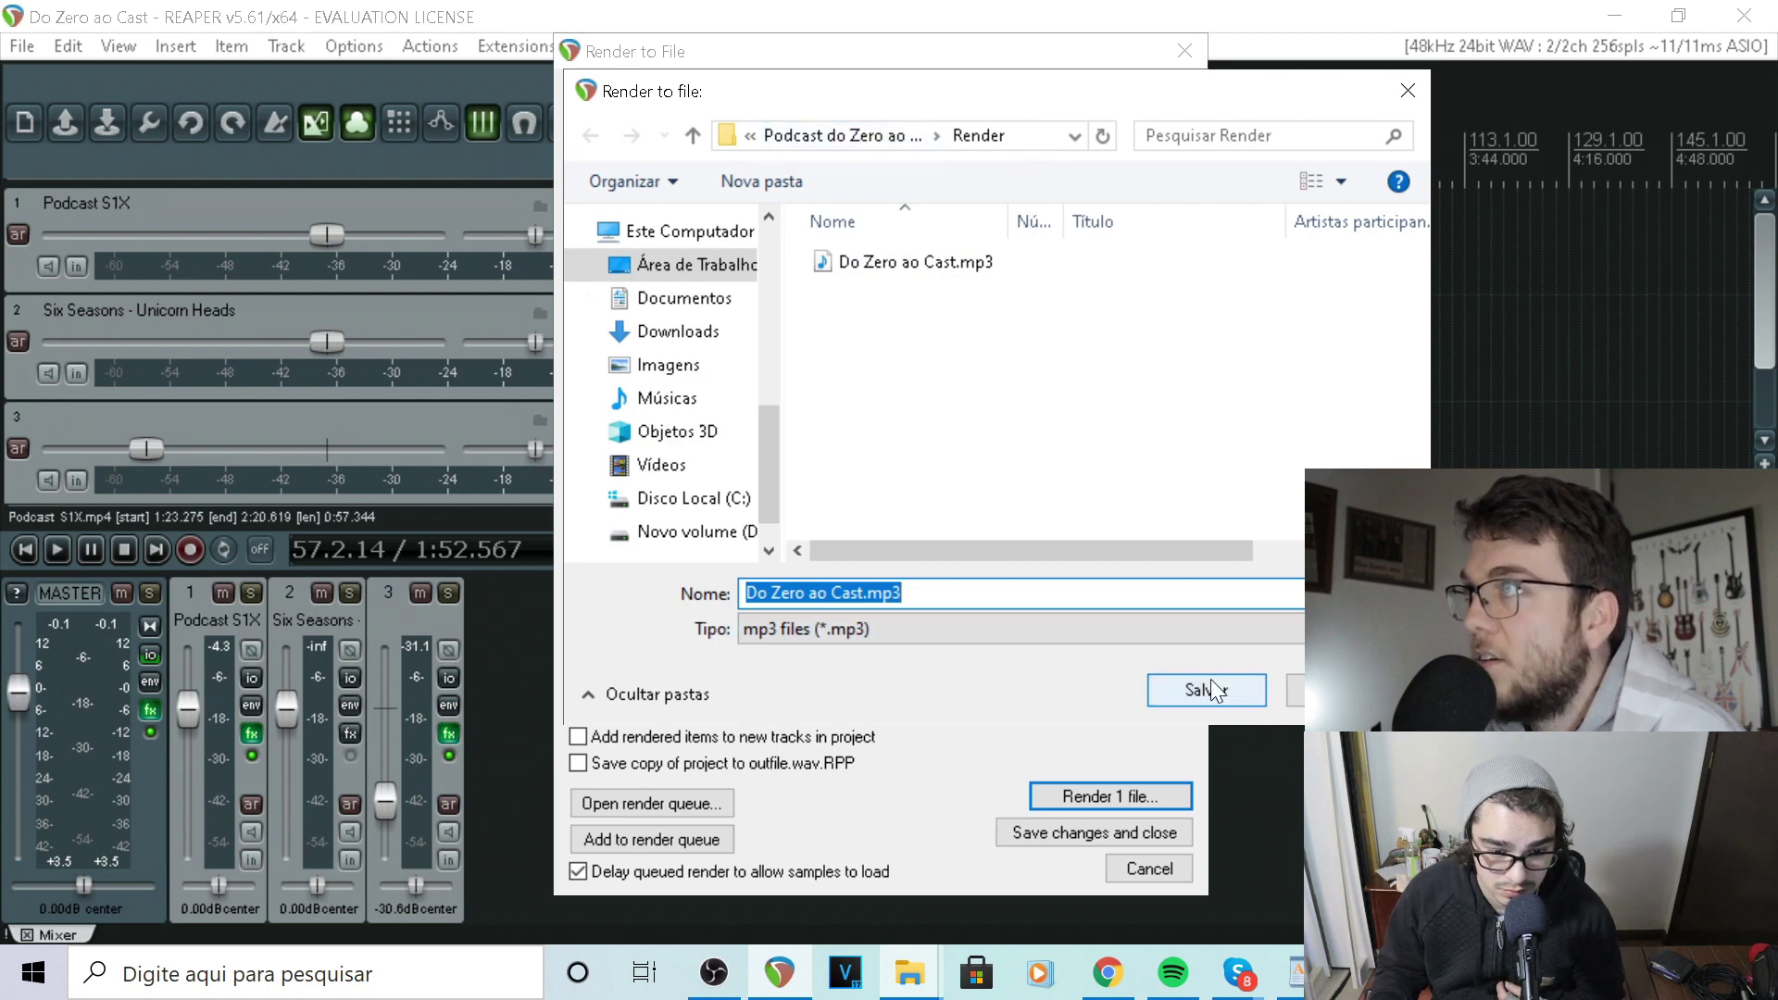
{"action": "left_click", "coordinate": [1186, 679]}
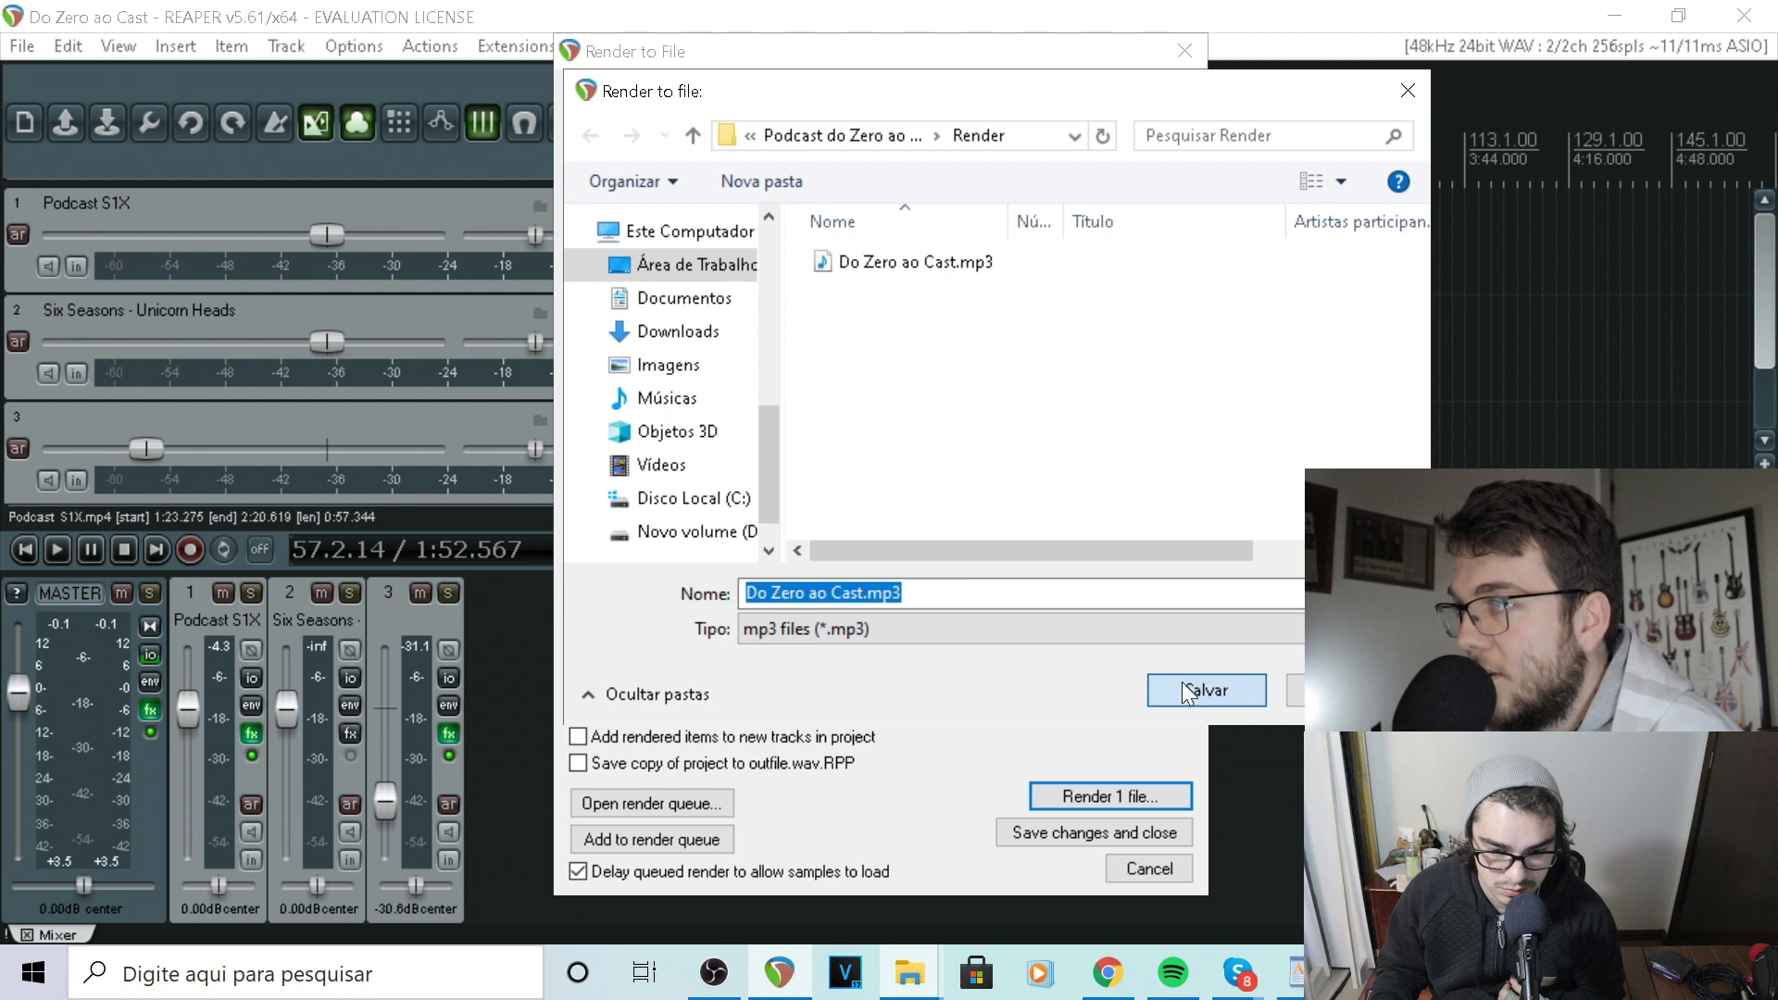
Return to the render settings and select a 48000 Hz sample rate for the output
{"action": "left_click", "coordinate": [970, 494]}
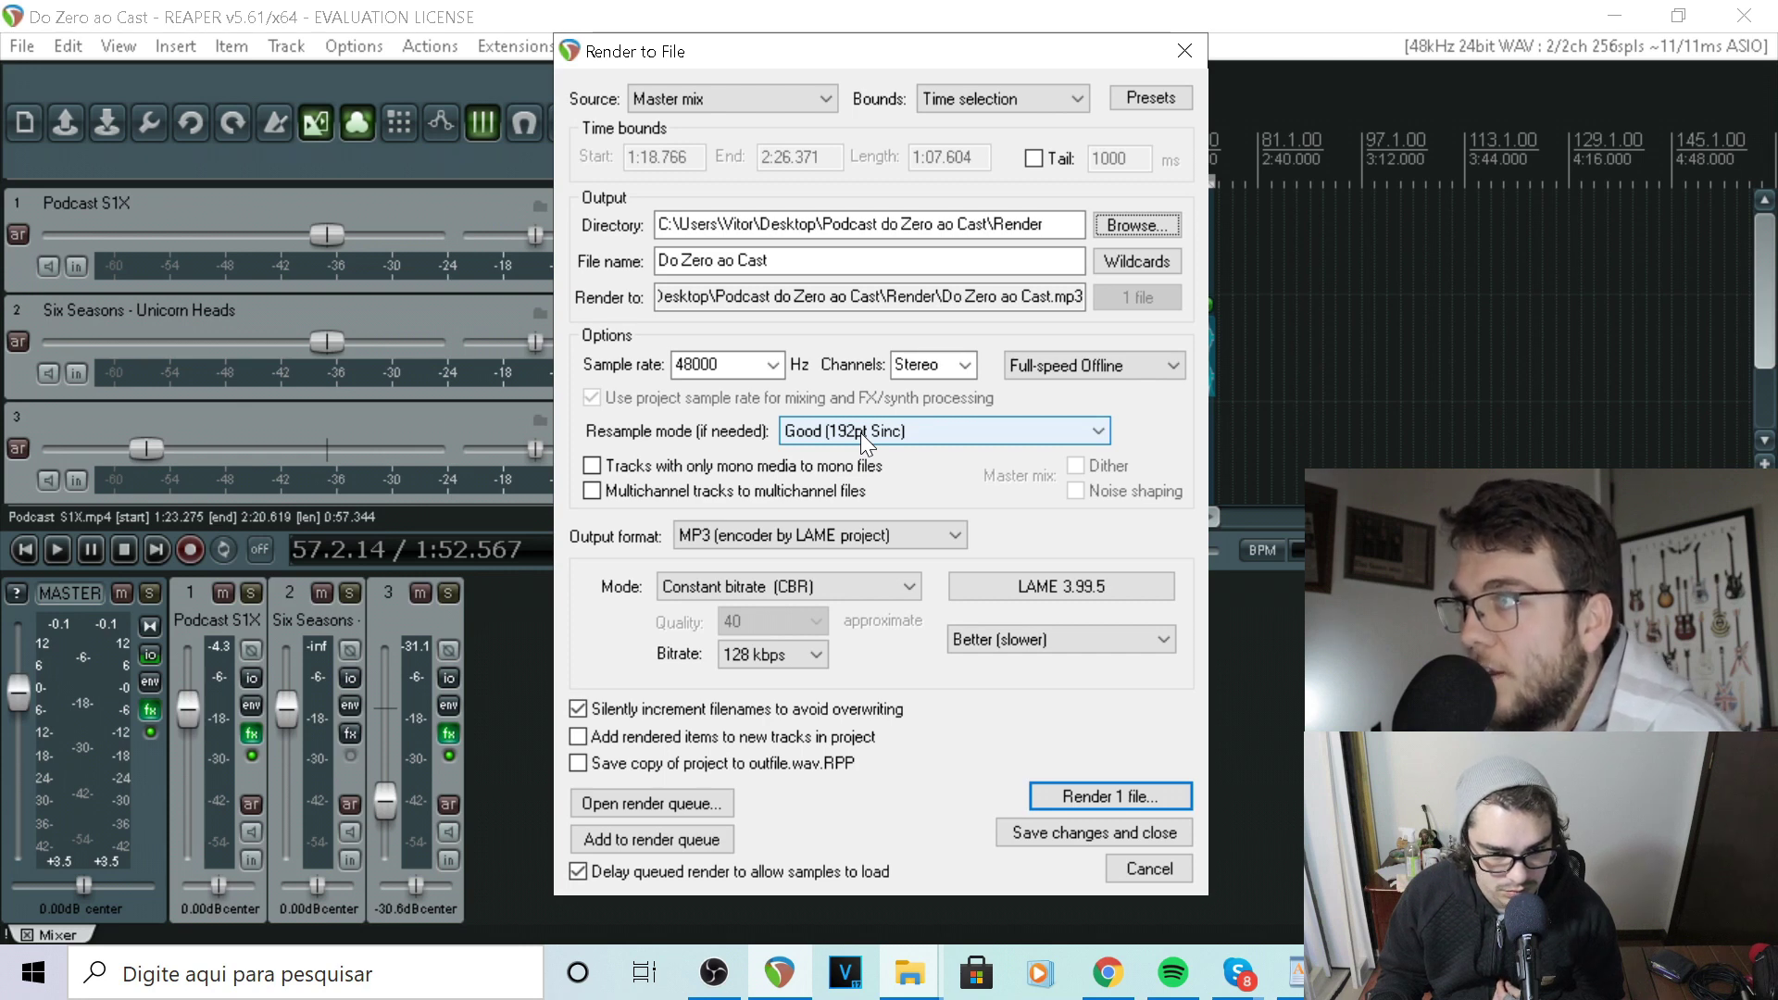
{"action": "left_click", "coordinate": [772, 365]}
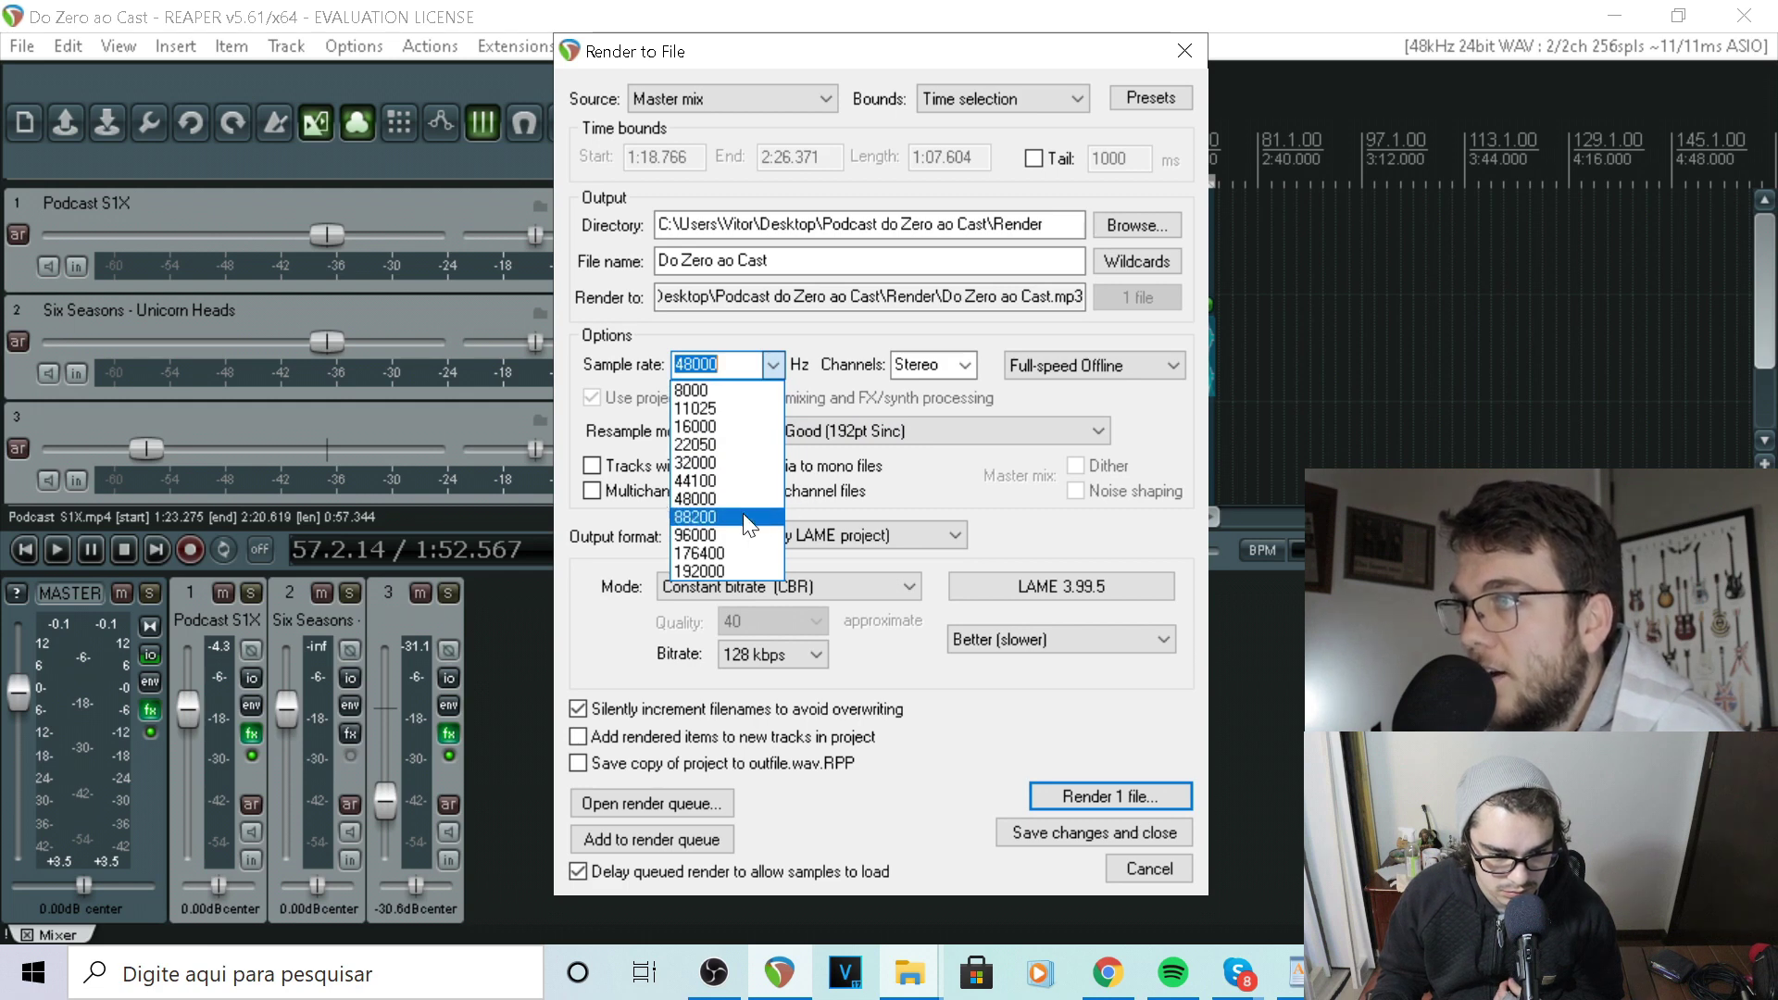
{"action": "left_click", "coordinate": [708, 500]}
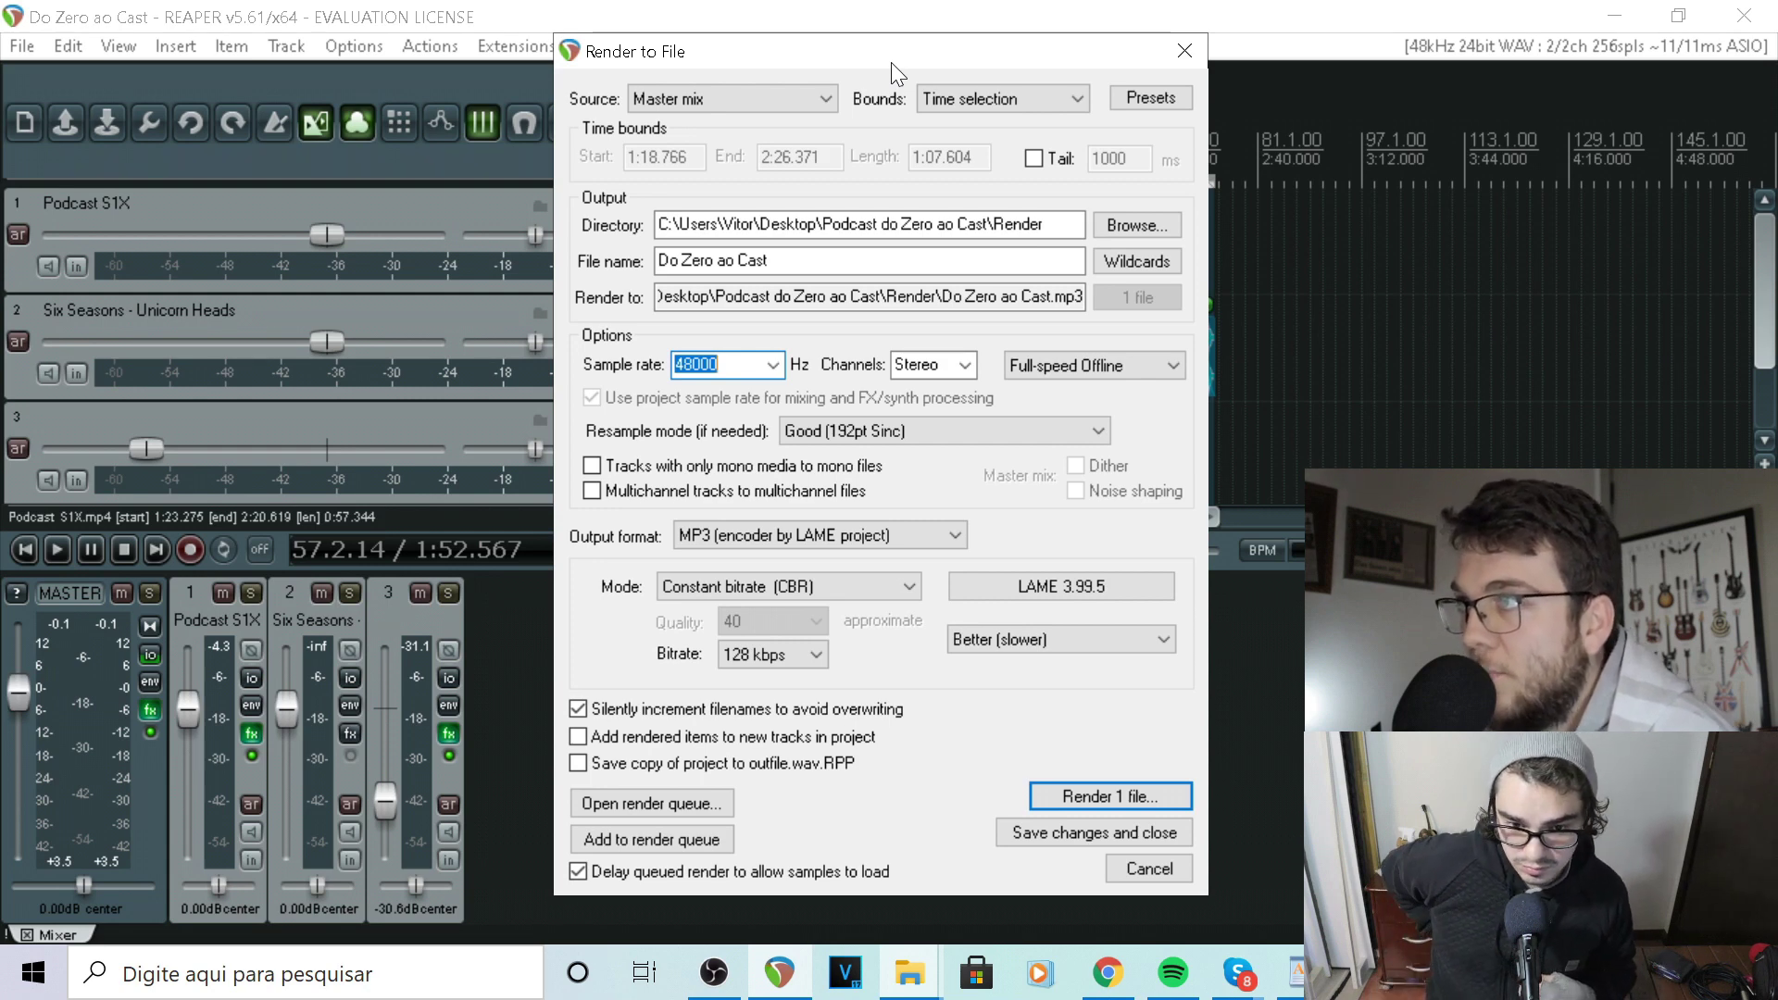
Move the render settings aside and check the resampling marker on the track 3 clip in the timeline
{"action": "left_click_drag", "start_coordinate": [1026, 55], "coordinate": [1579, 42]}
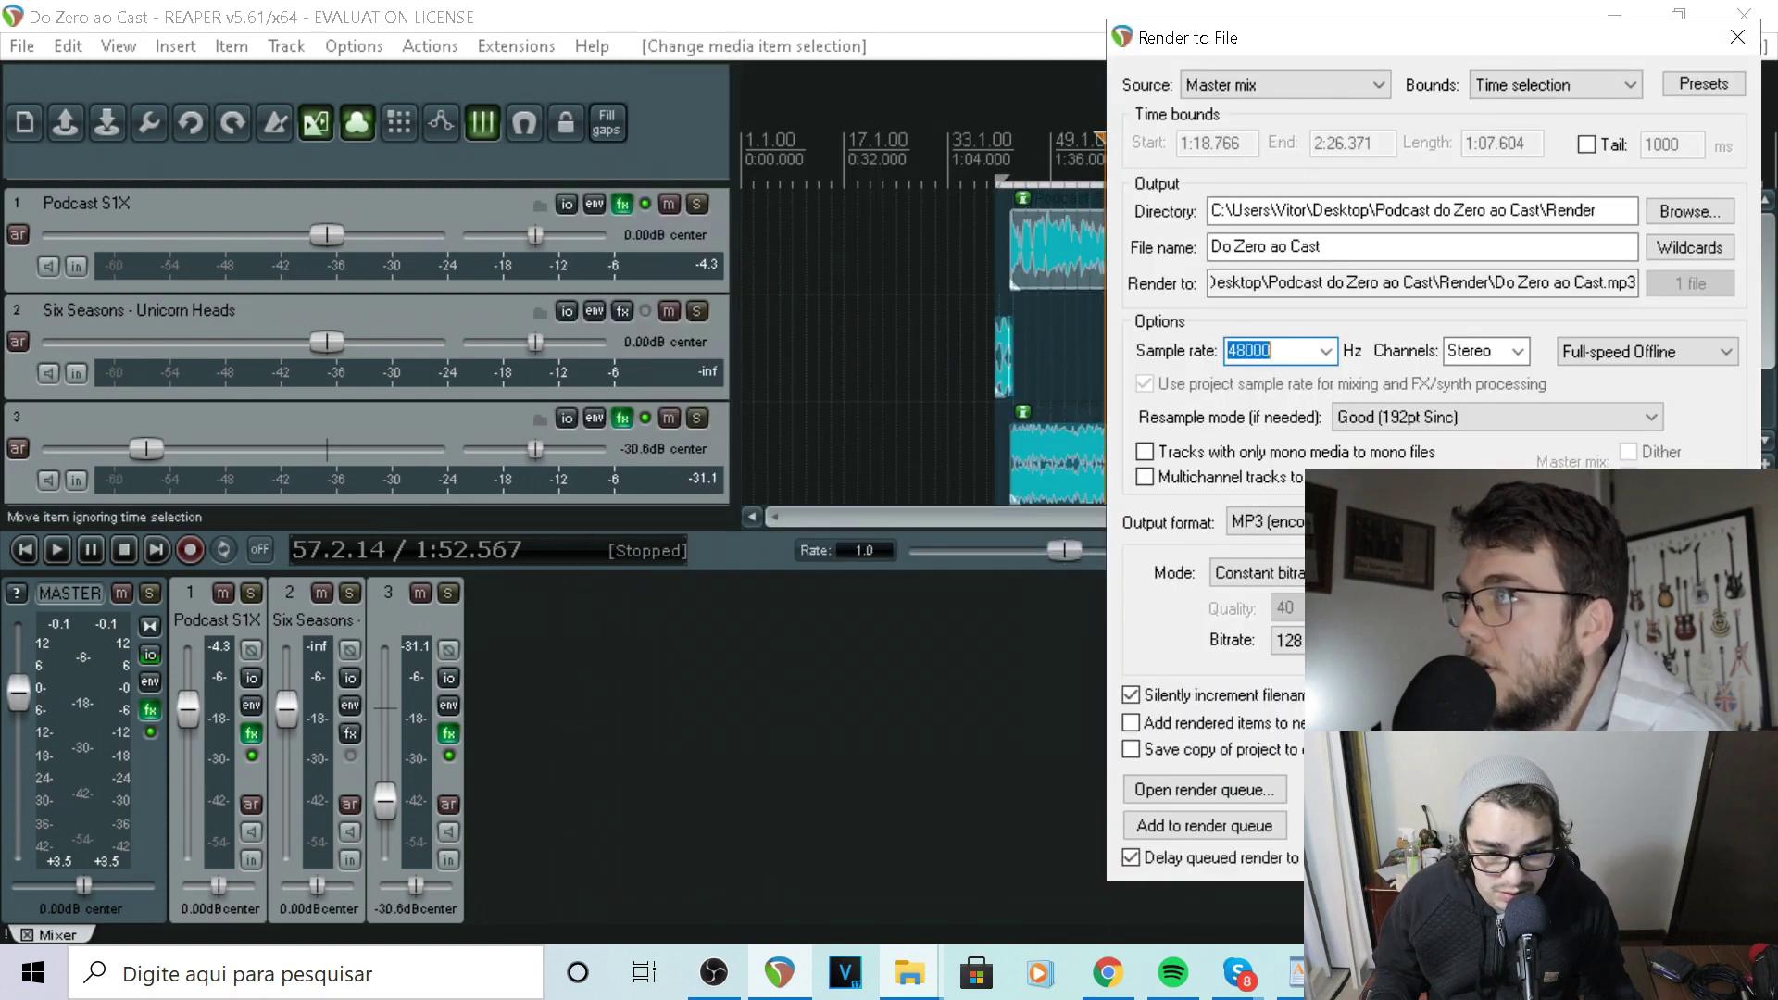
{"action": "scroll", "coordinate": [1026, 419], "scroll_direction": "down", "scroll_amount": 2}
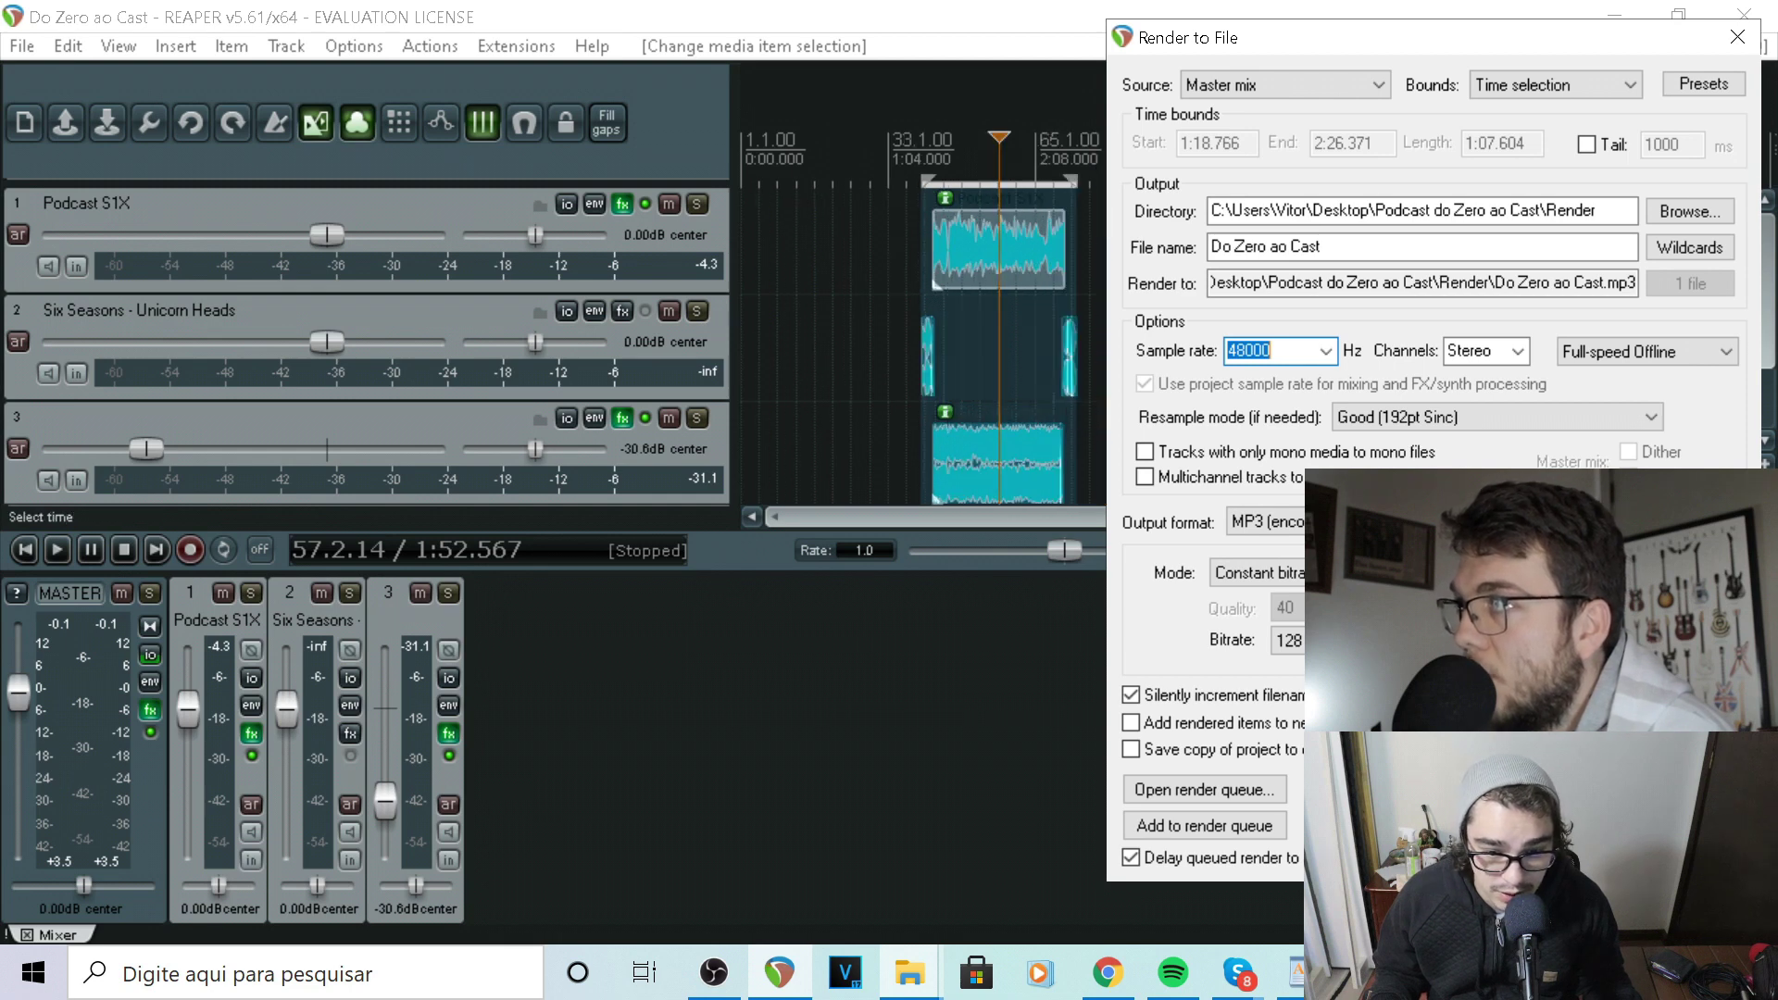
{"action": "scroll", "coordinate": [942, 419], "scroll_direction": "down", "scroll_amount": 1}
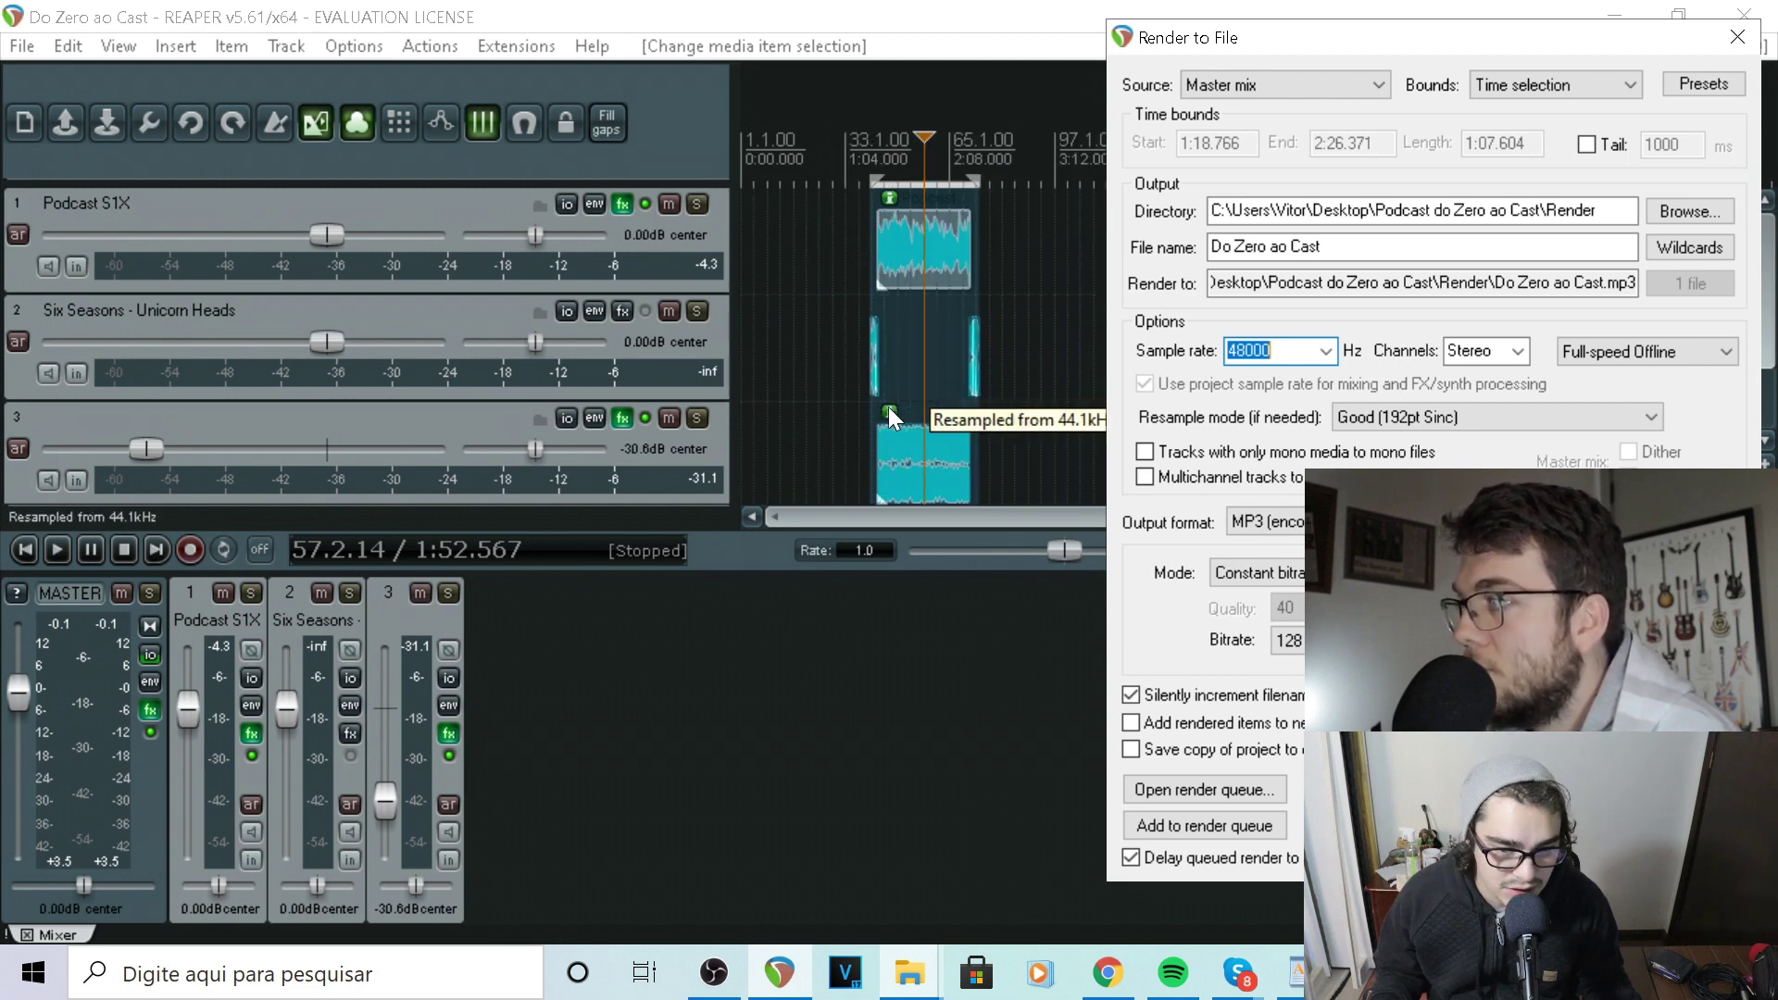
{"action": "left_click_drag", "start_coordinate": [1426, 37], "coordinate": [1156, 77]}
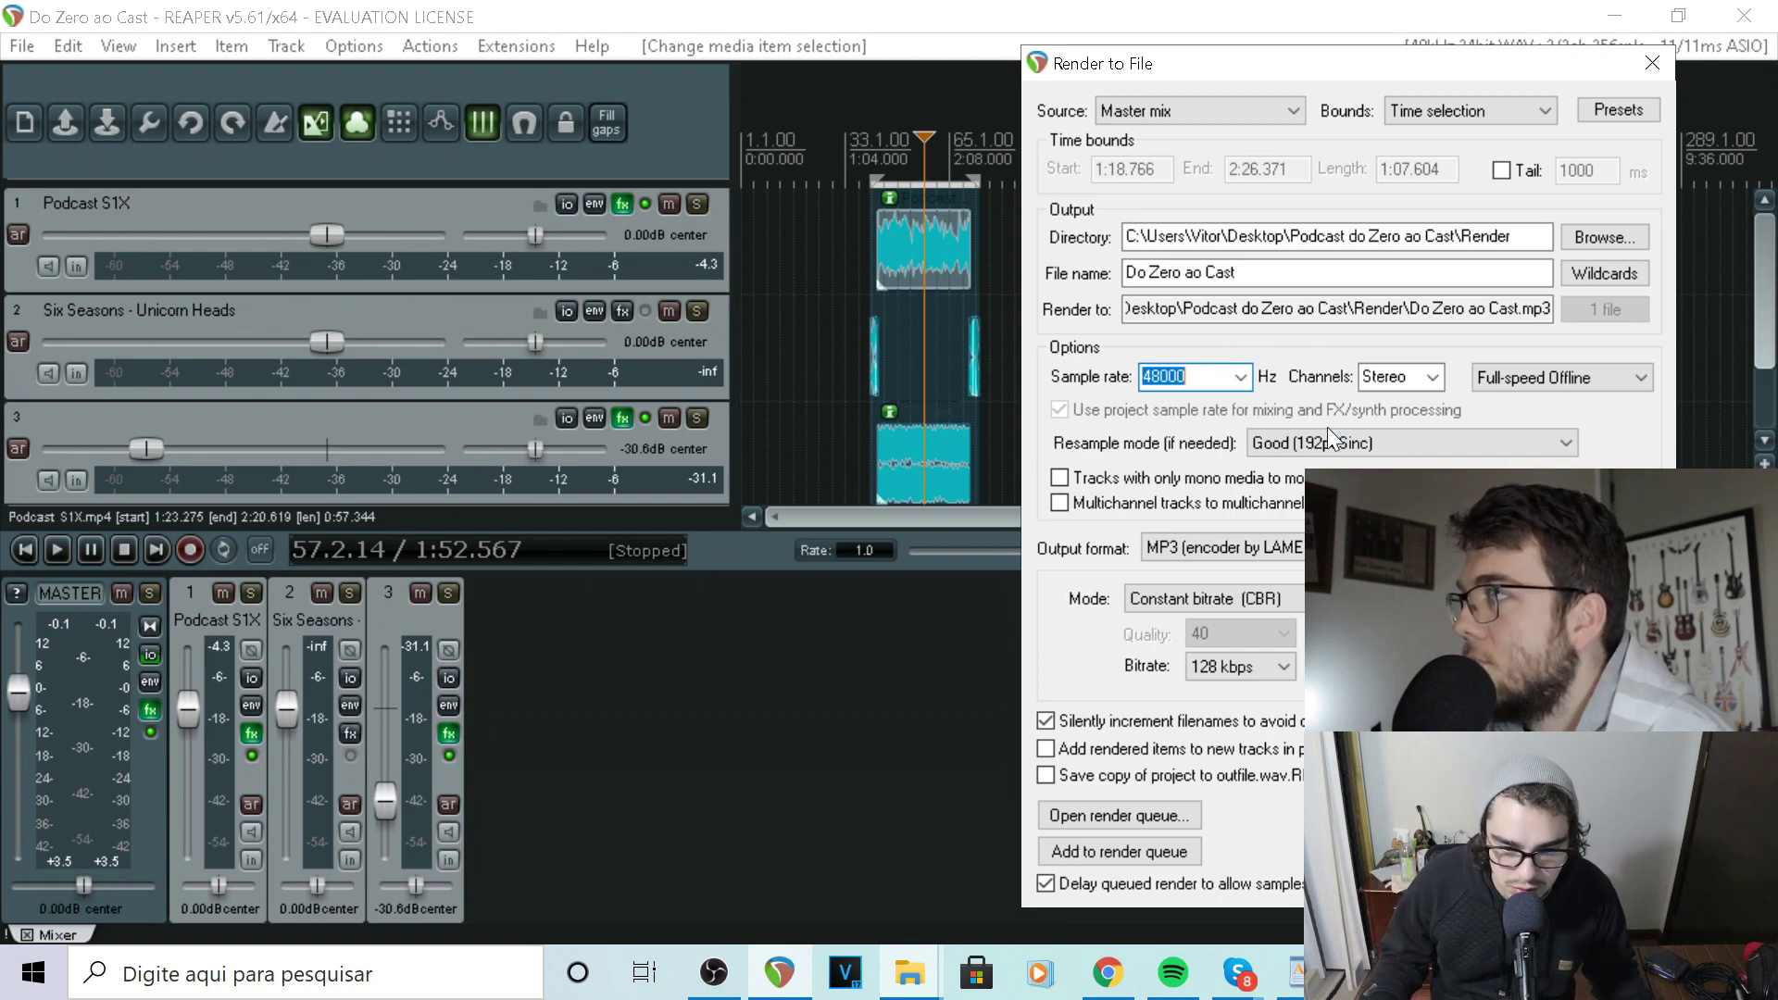
{"action": "left_click_drag", "start_coordinate": [1204, 63], "coordinate": [684, 59]}
Use Stereo channels and the Good (192pt Sinc) resample mode for the render
{"action": "left_click", "coordinate": [832, 440]}
{"action": "left_click", "coordinate": [832, 440]}
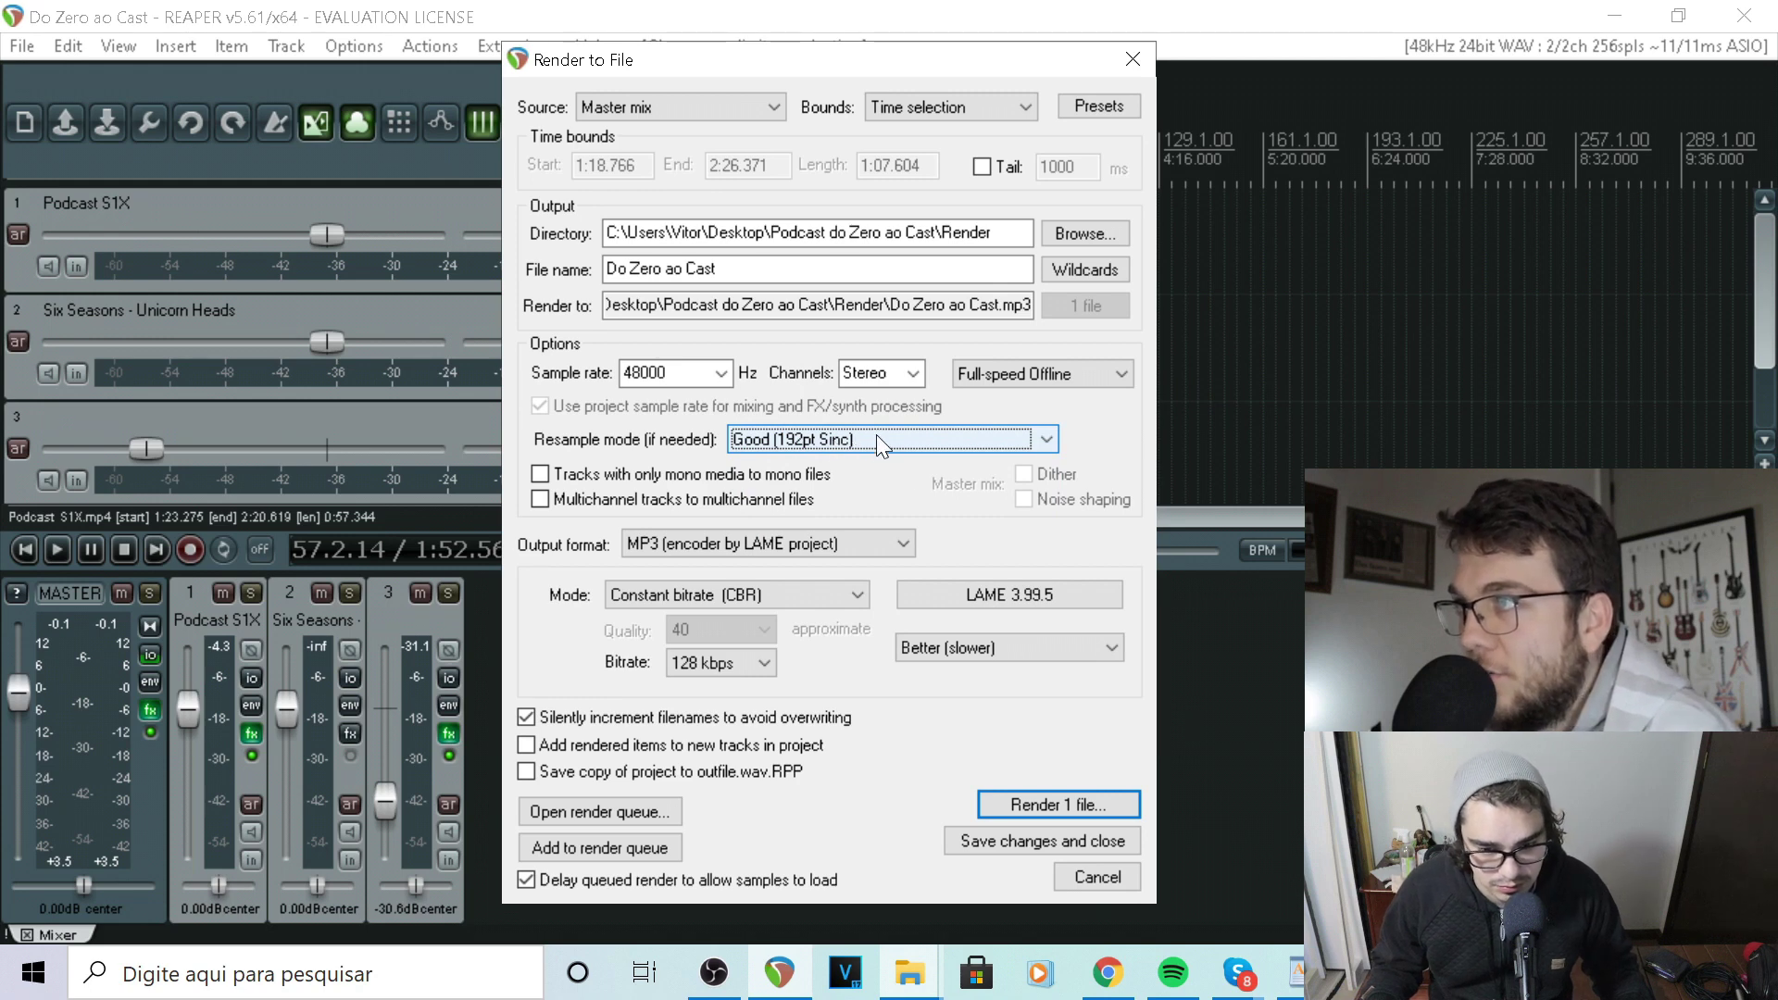
{"action": "left_click", "coordinate": [912, 373]}
{"action": "left_click", "coordinate": [906, 418]}
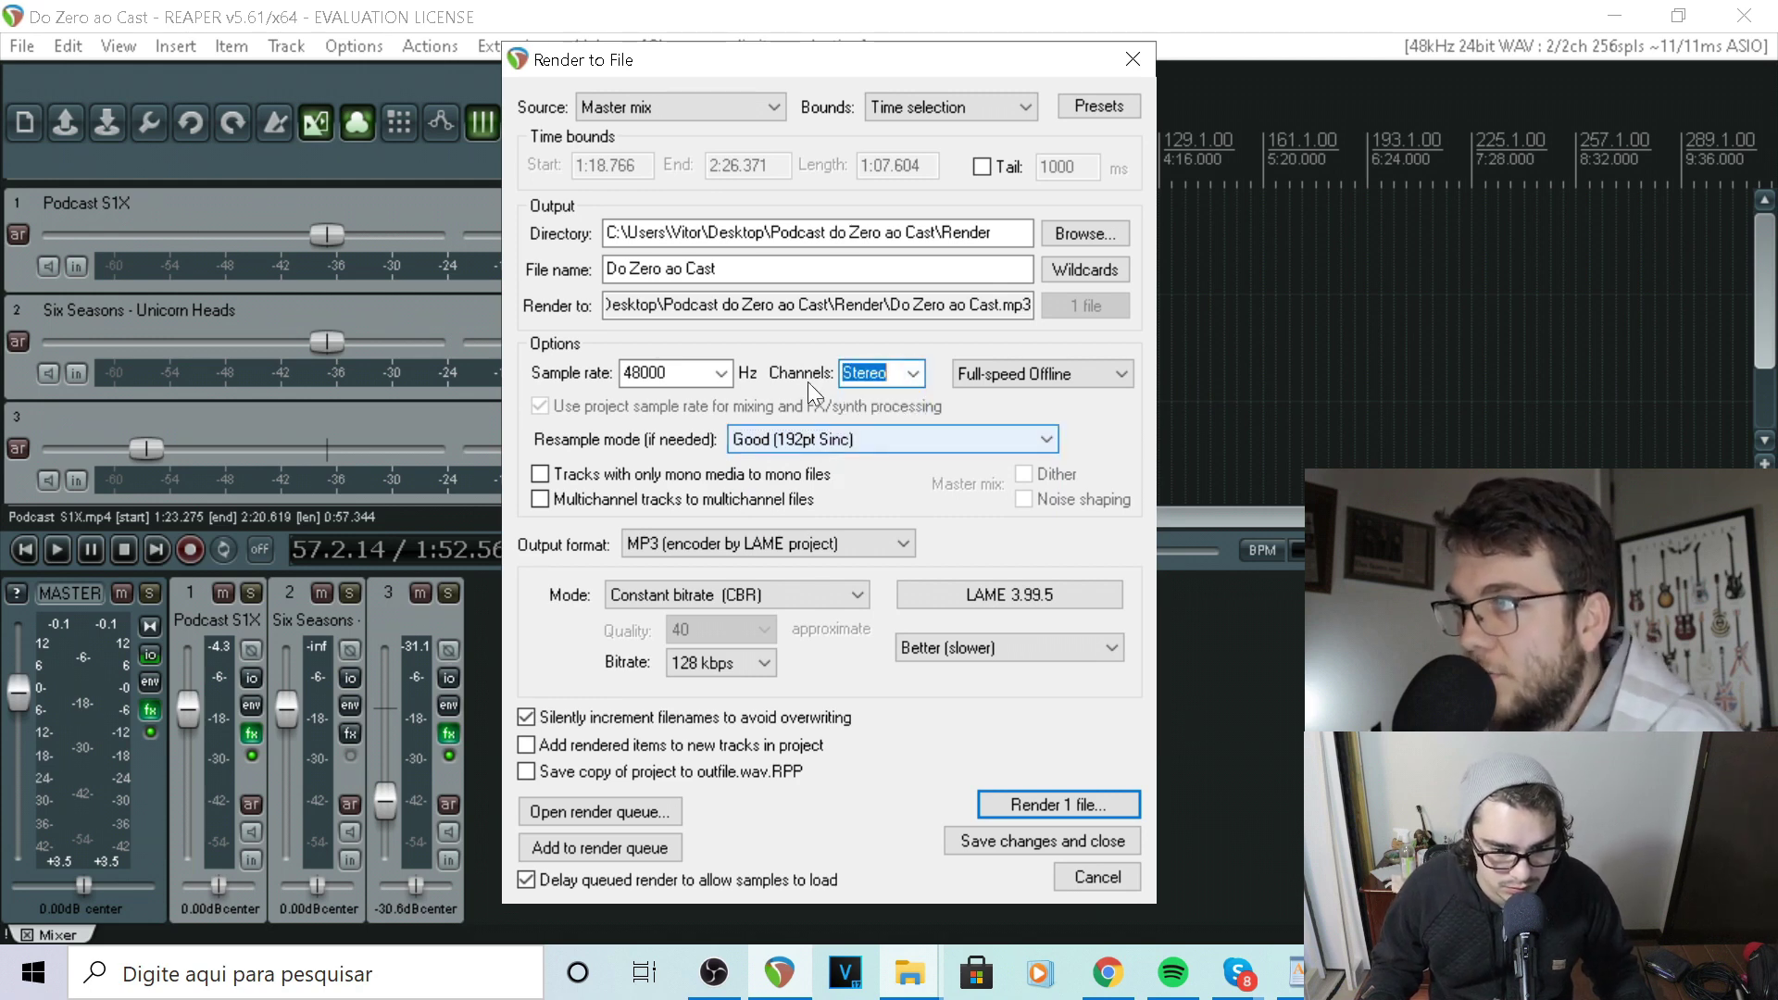
{"action": "left_click", "coordinate": [886, 441]}
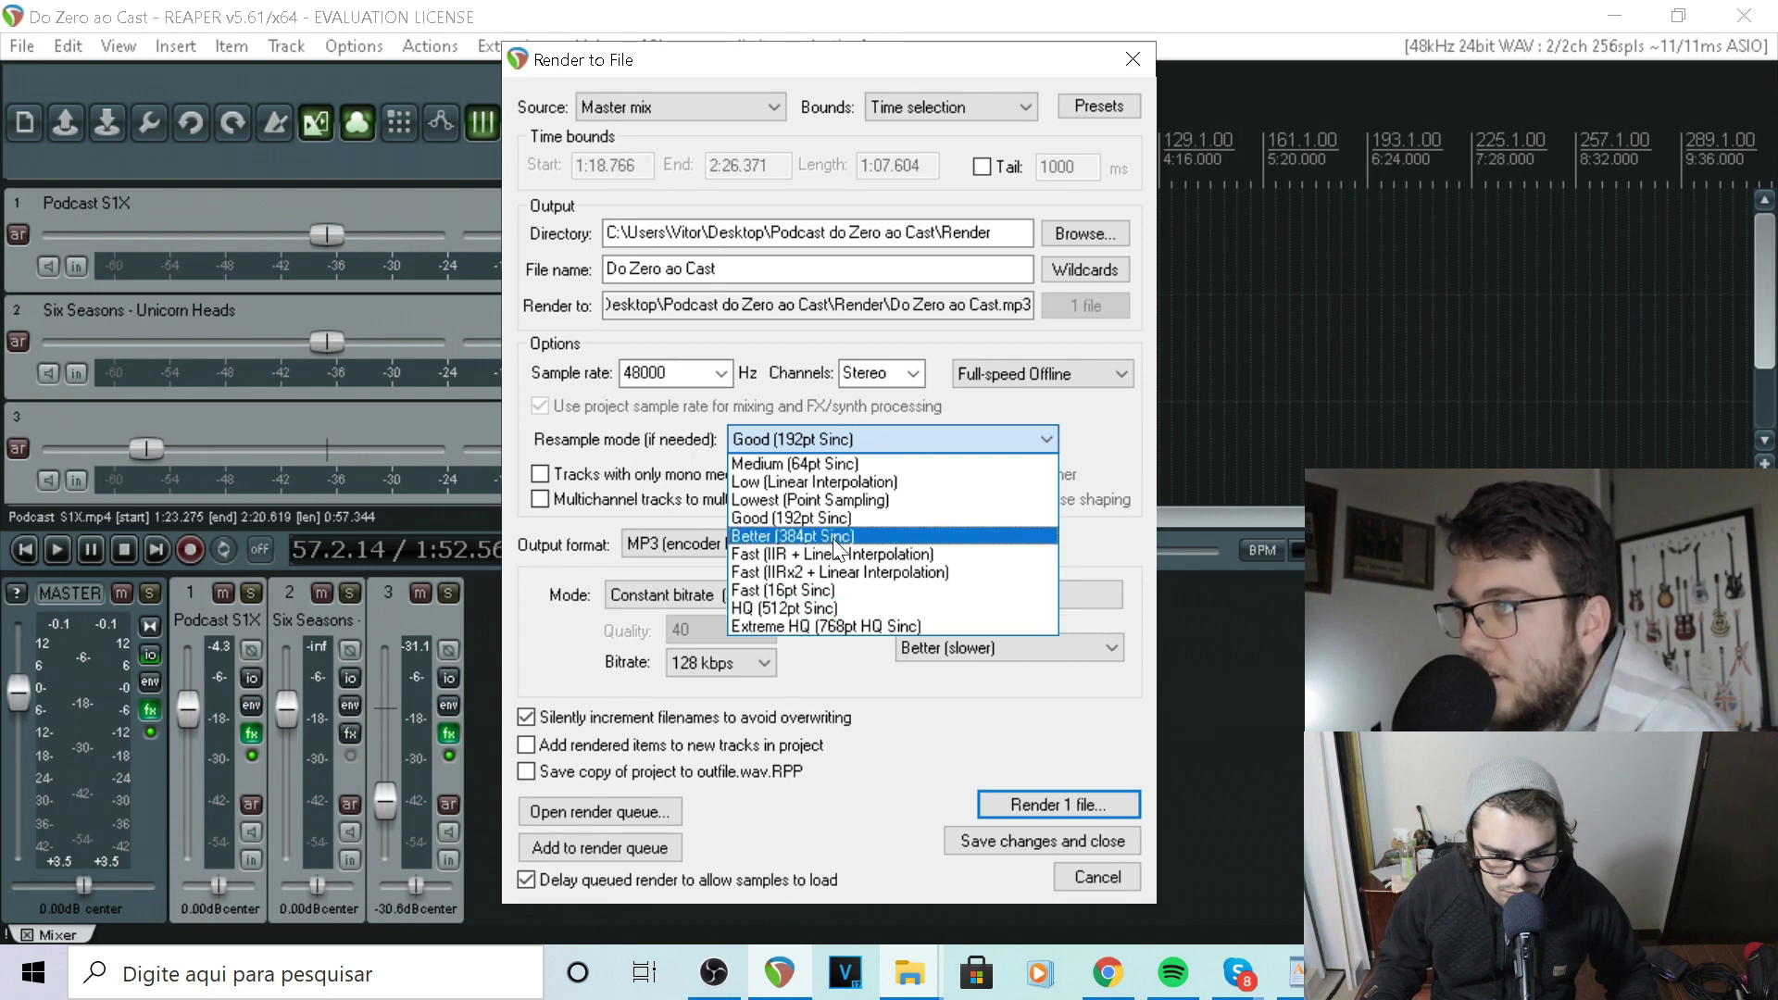
{"action": "left_click", "coordinate": [870, 523]}
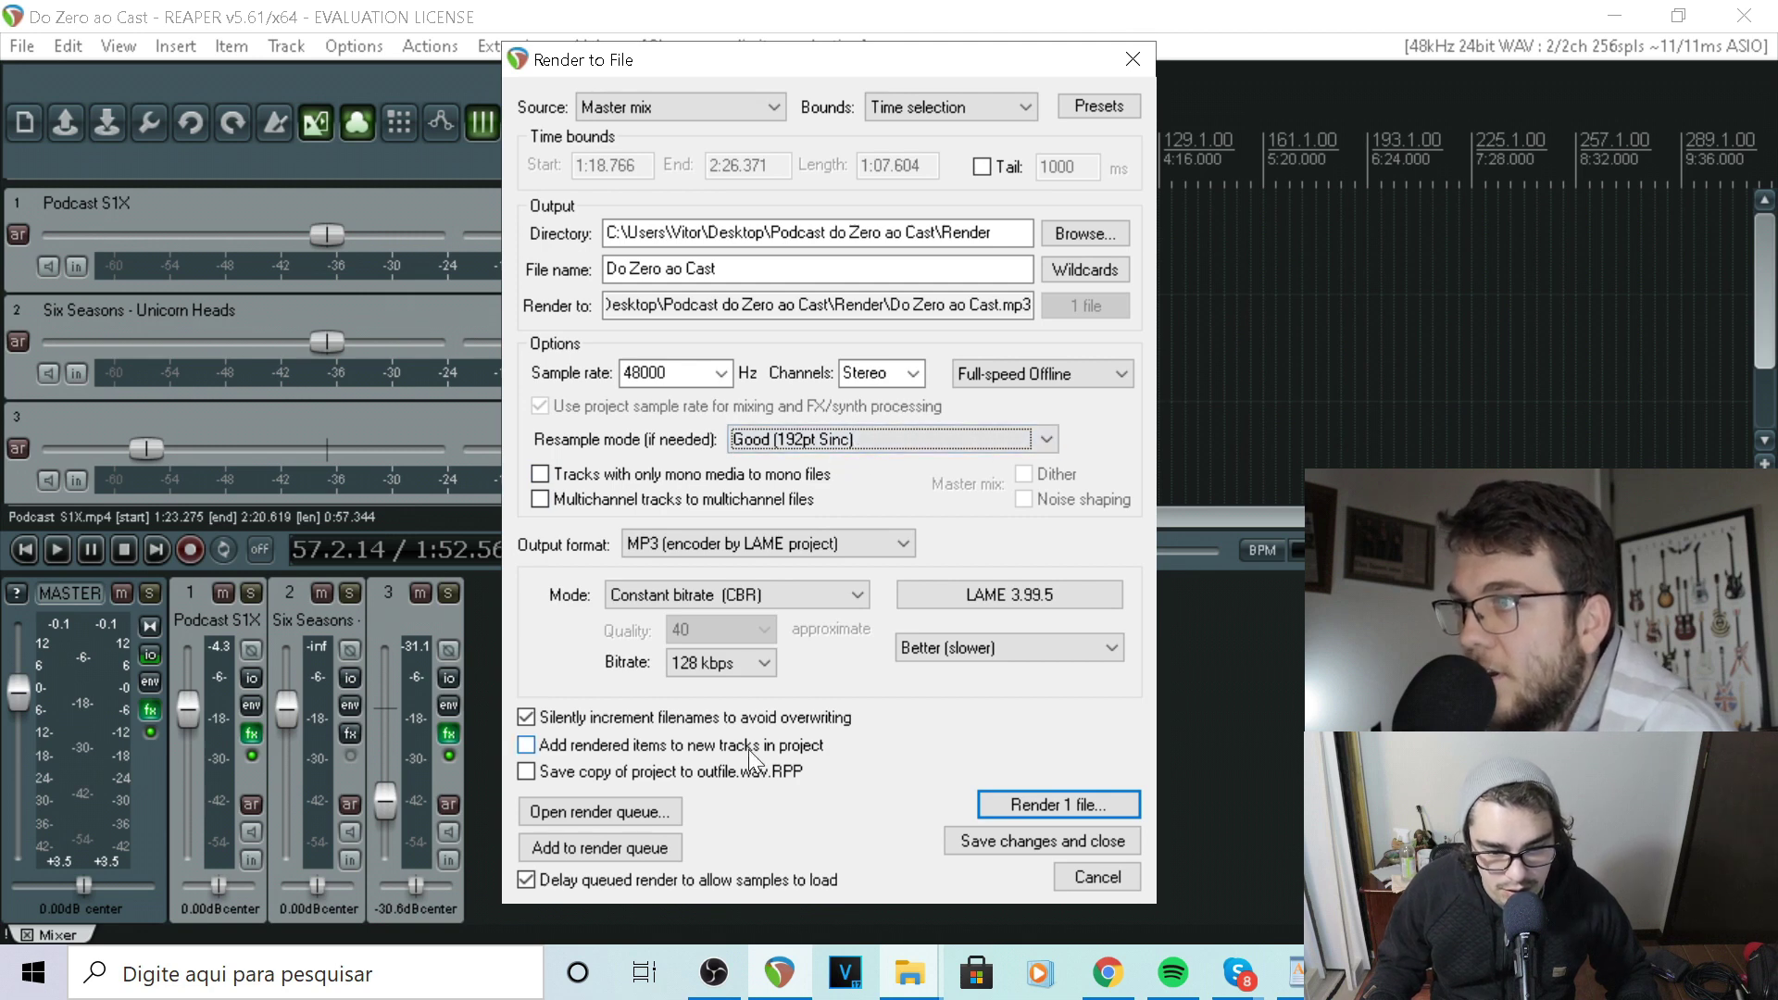
Set the render's bitrate to 128 kbps and its output format to MP3 (encoder by LAME project)
{"action": "left_click", "coordinate": [722, 674]}
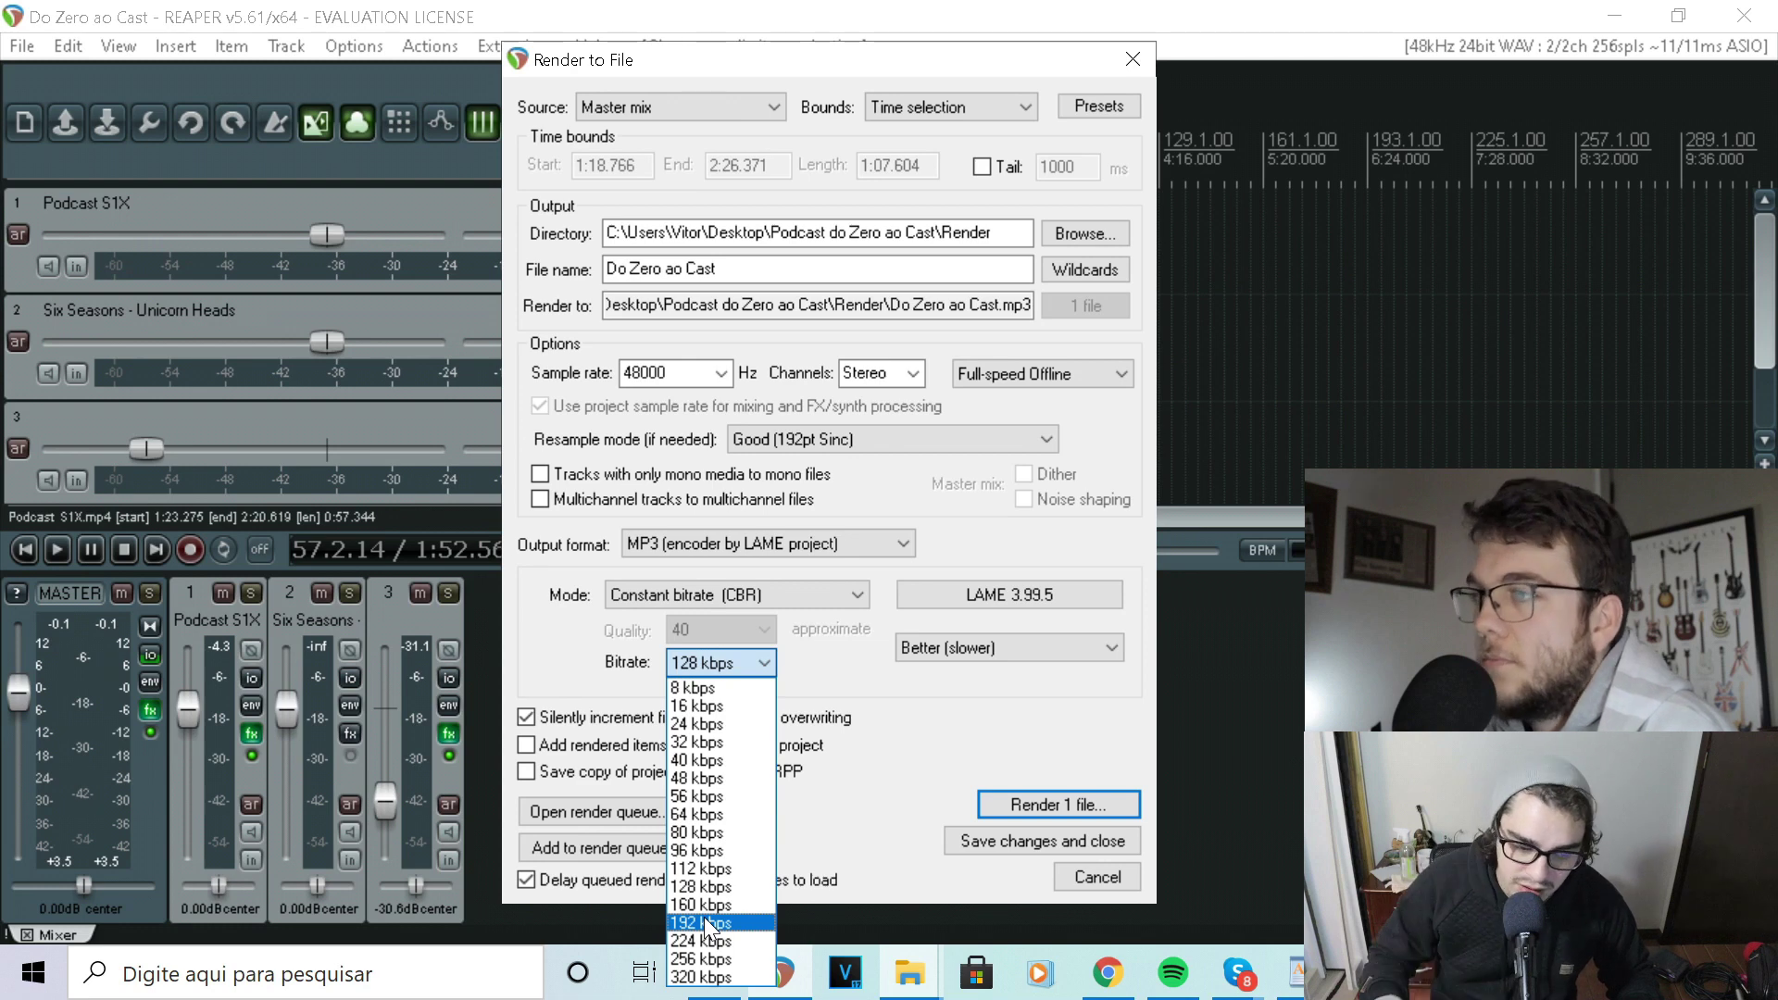
{"action": "left_click", "coordinate": [748, 890]}
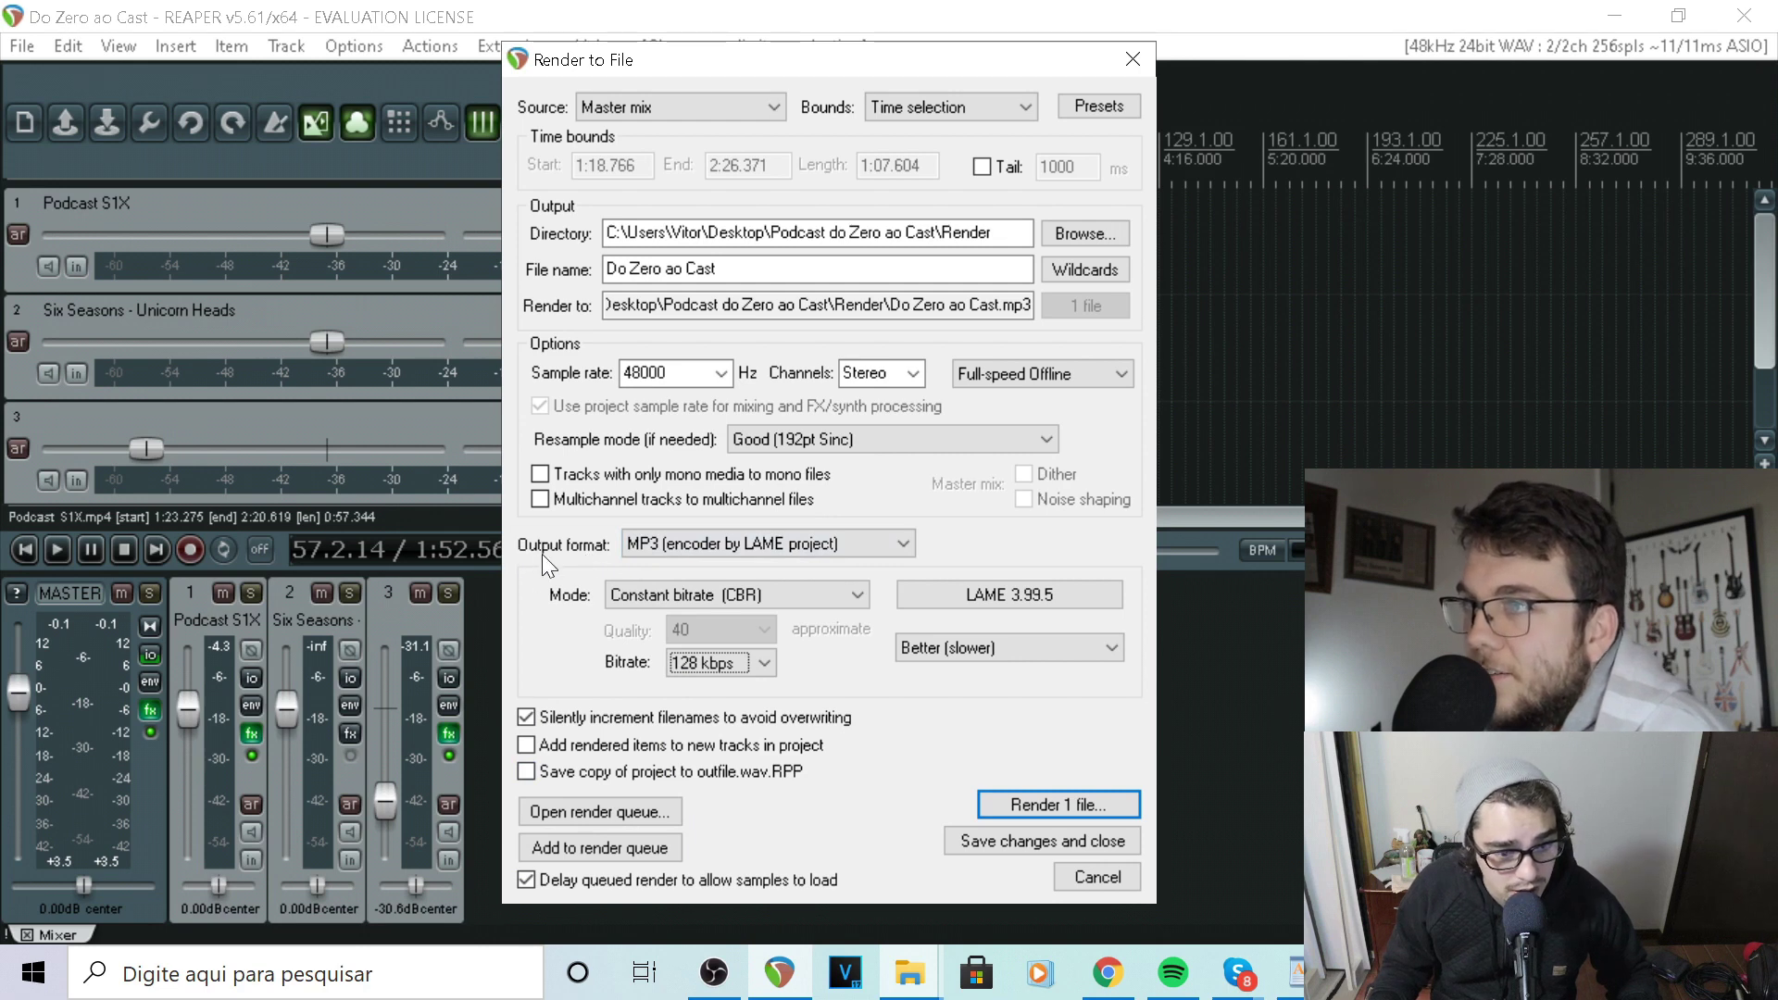
{"action": "left_click", "coordinate": [668, 546]}
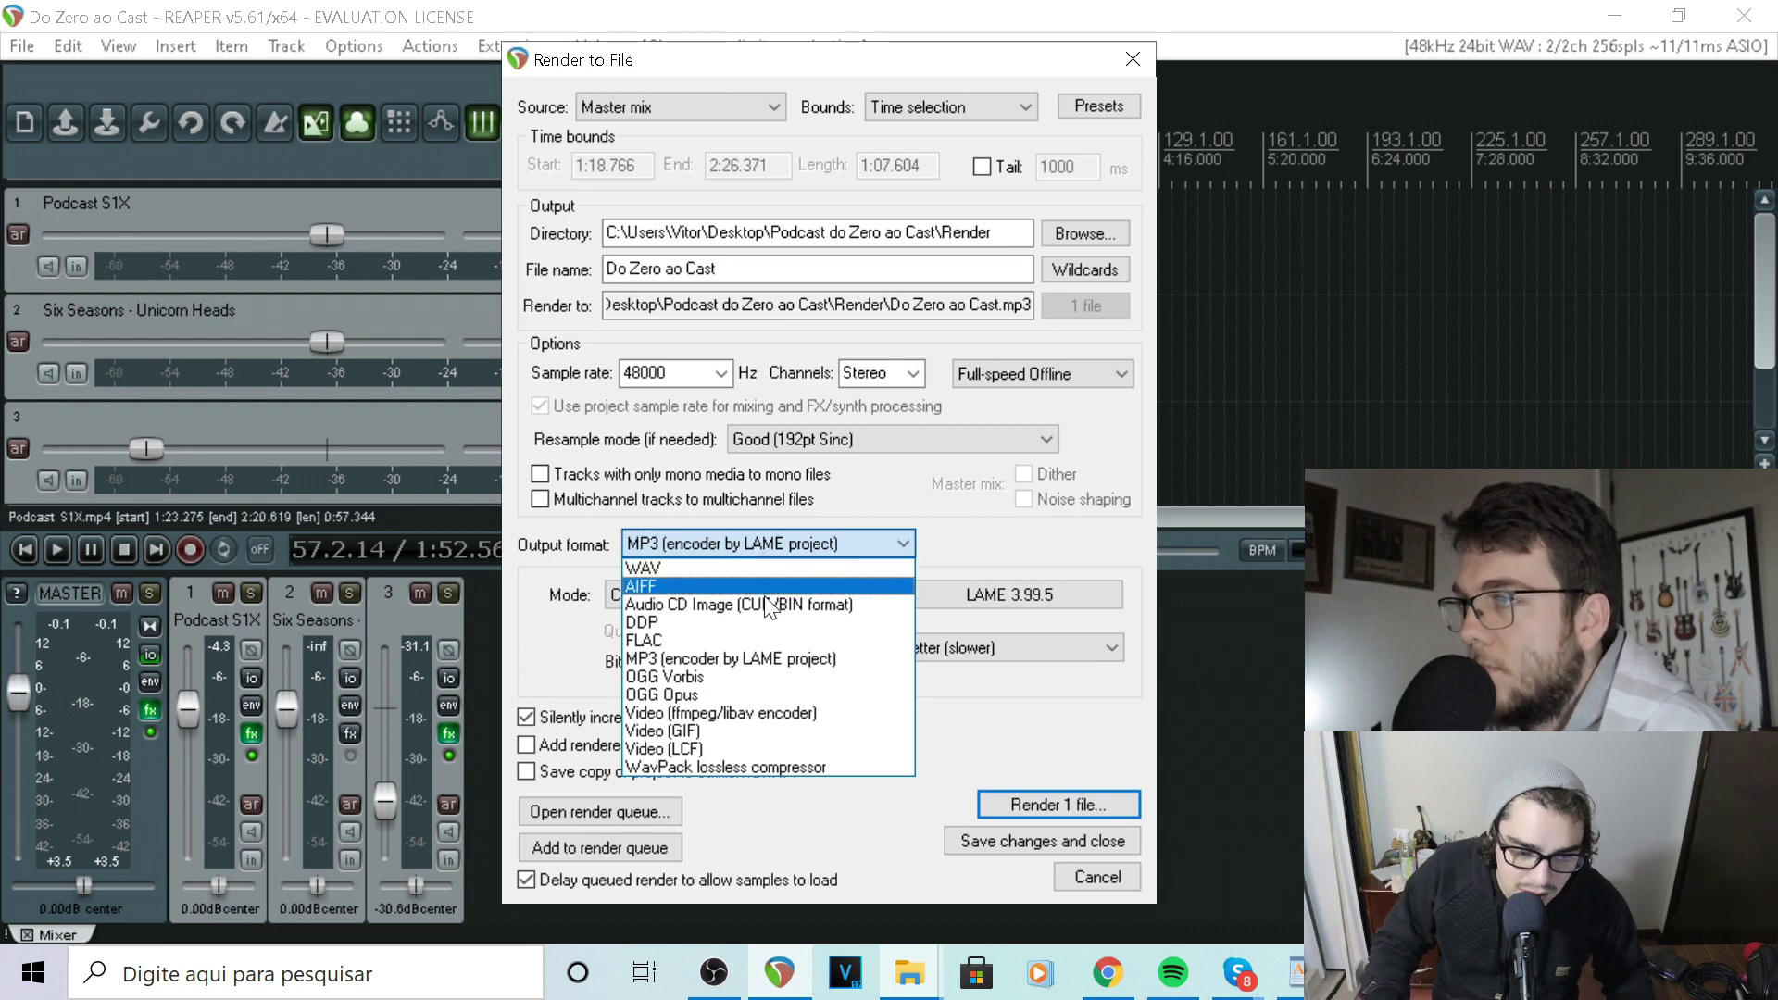
{"action": "left_click", "coordinate": [769, 654]}
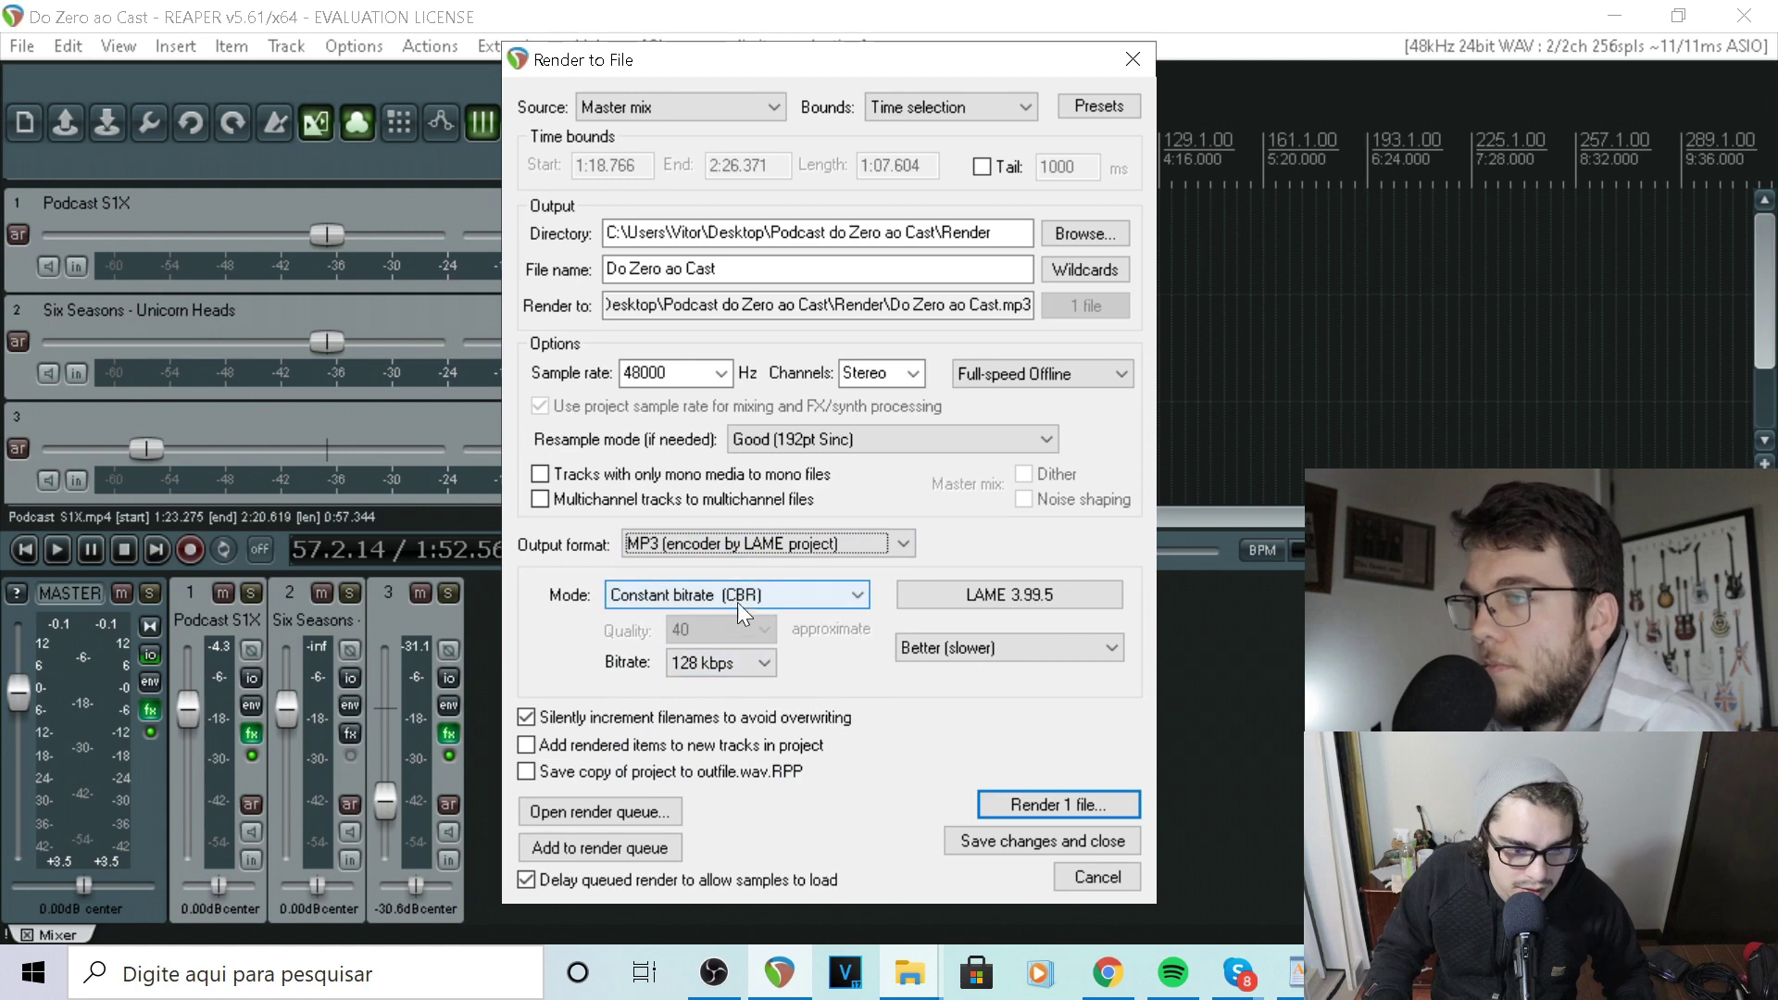
Render the file, show it in File Explorer and inspect the new MP3's details in the maximized Render folder window
{"action": "left_click", "coordinate": [1096, 807]}
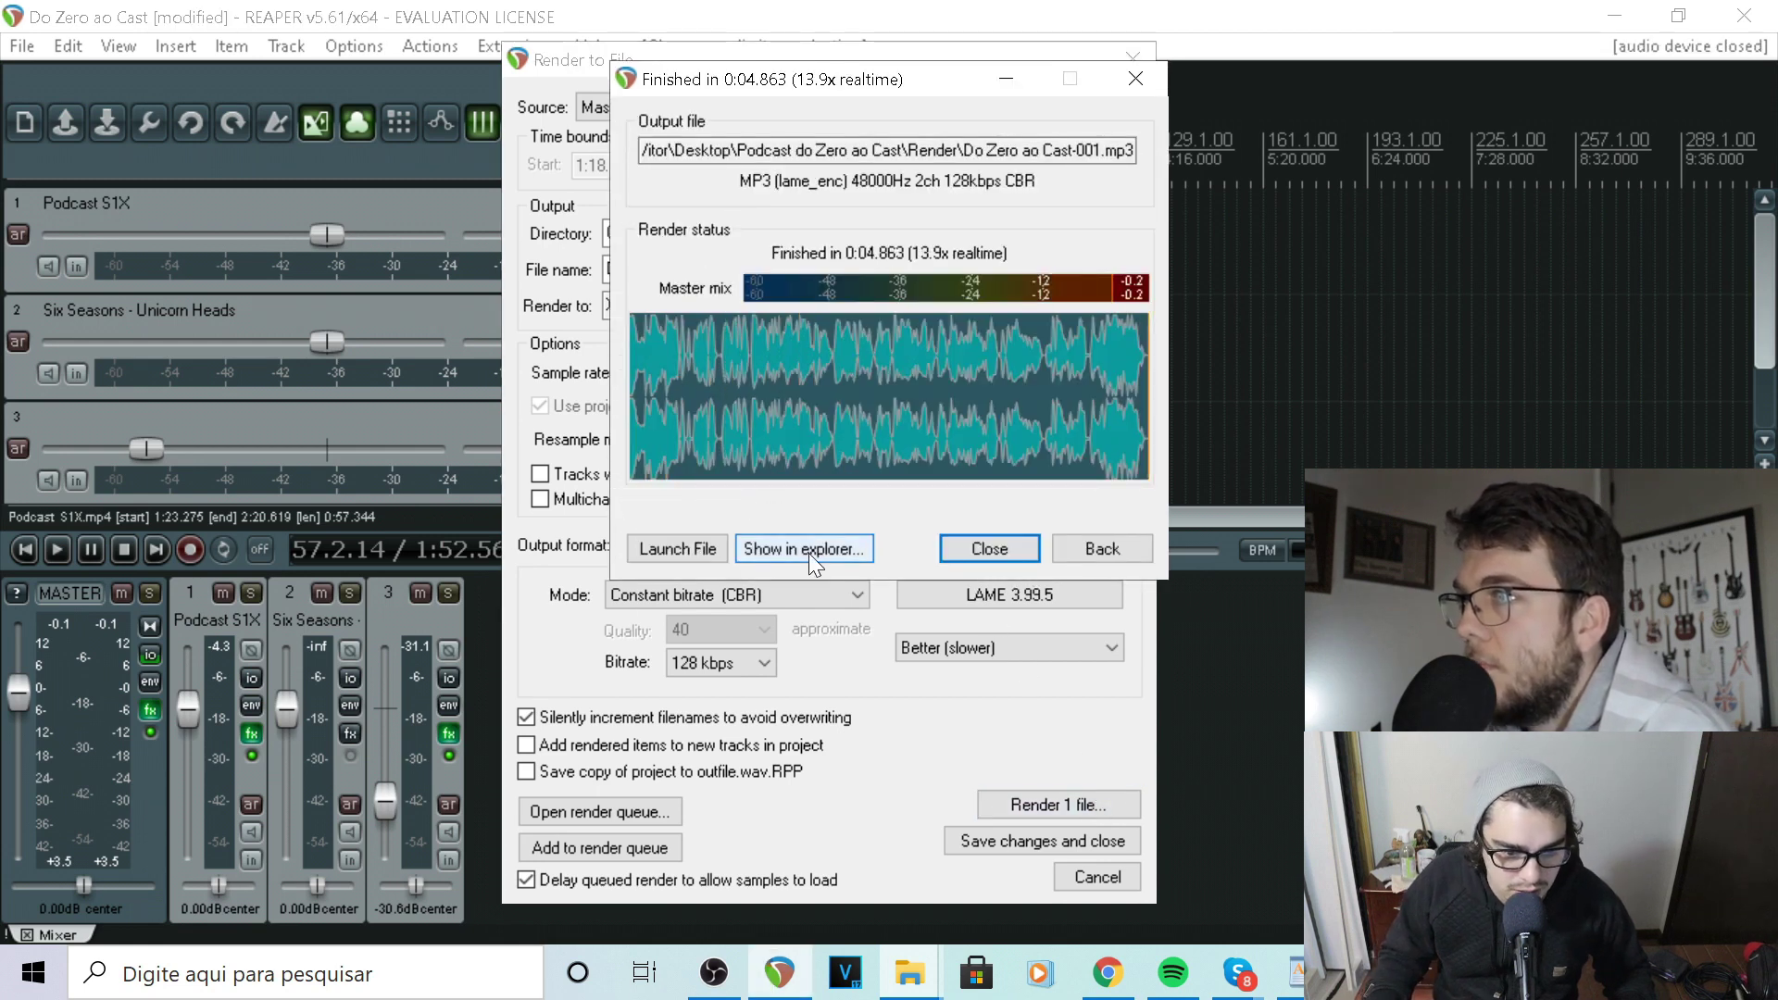
{"action": "left_click", "coordinate": [798, 548]}
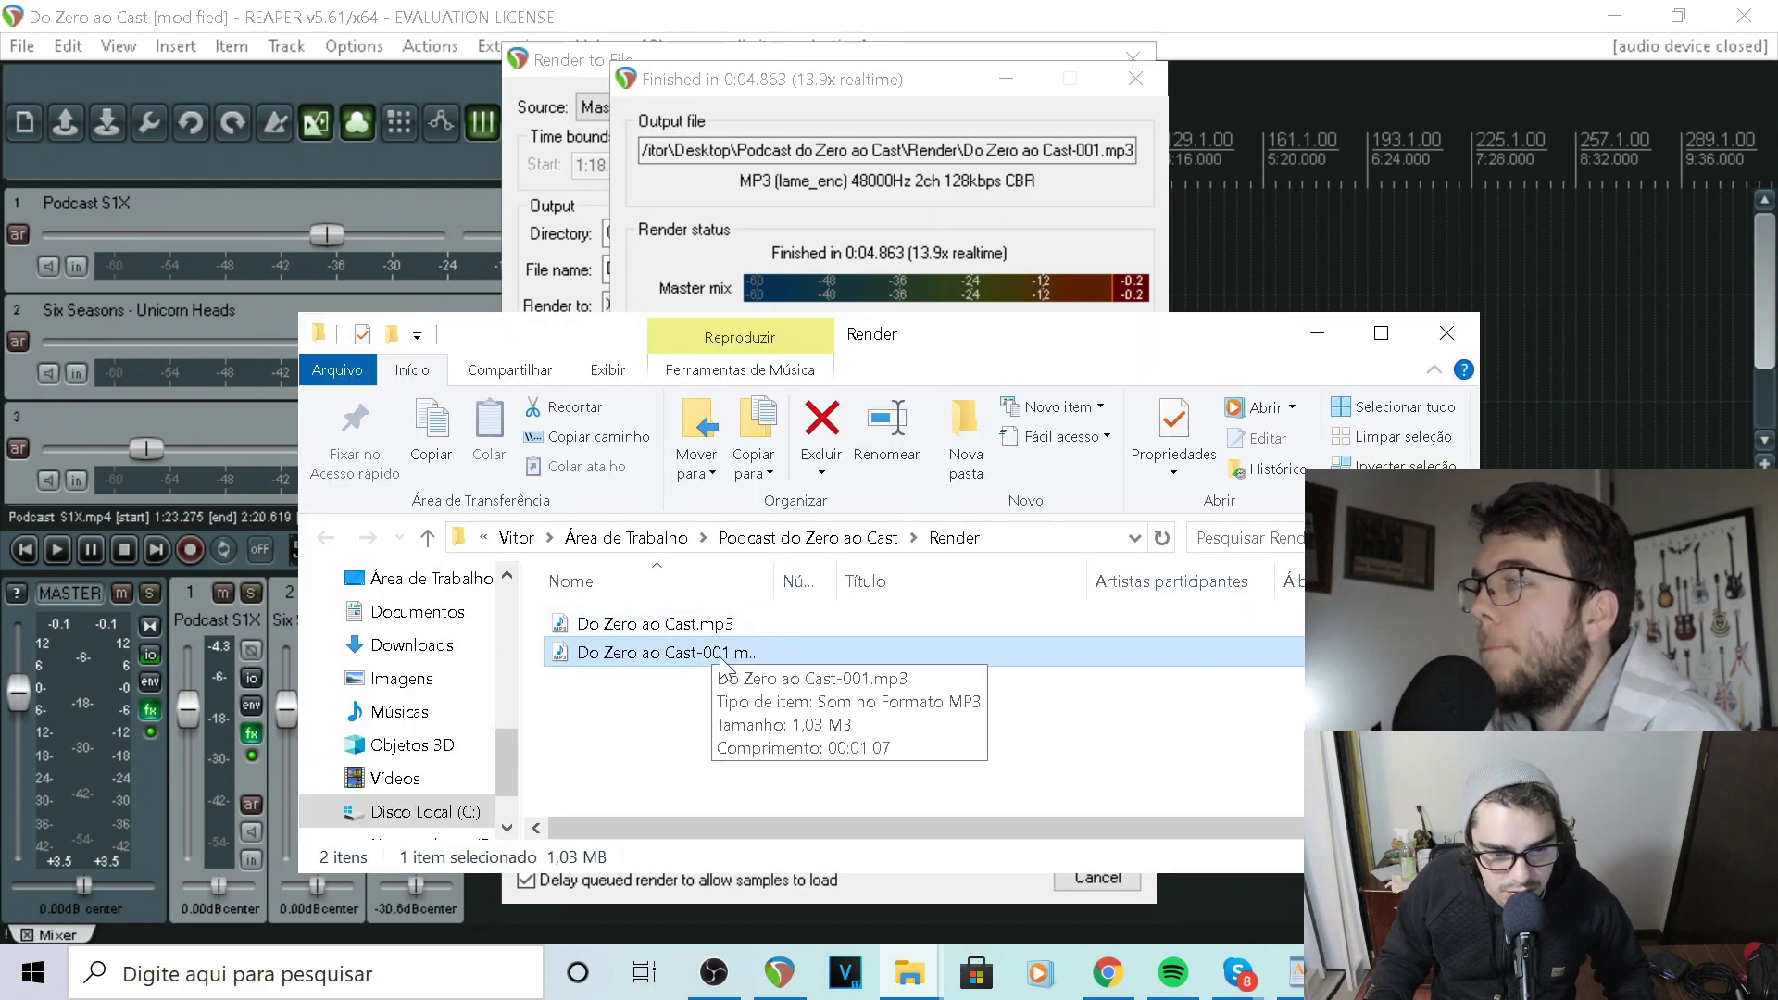
{"action": "left_click_drag", "start_coordinate": [924, 338], "coordinate": [823, 155]}
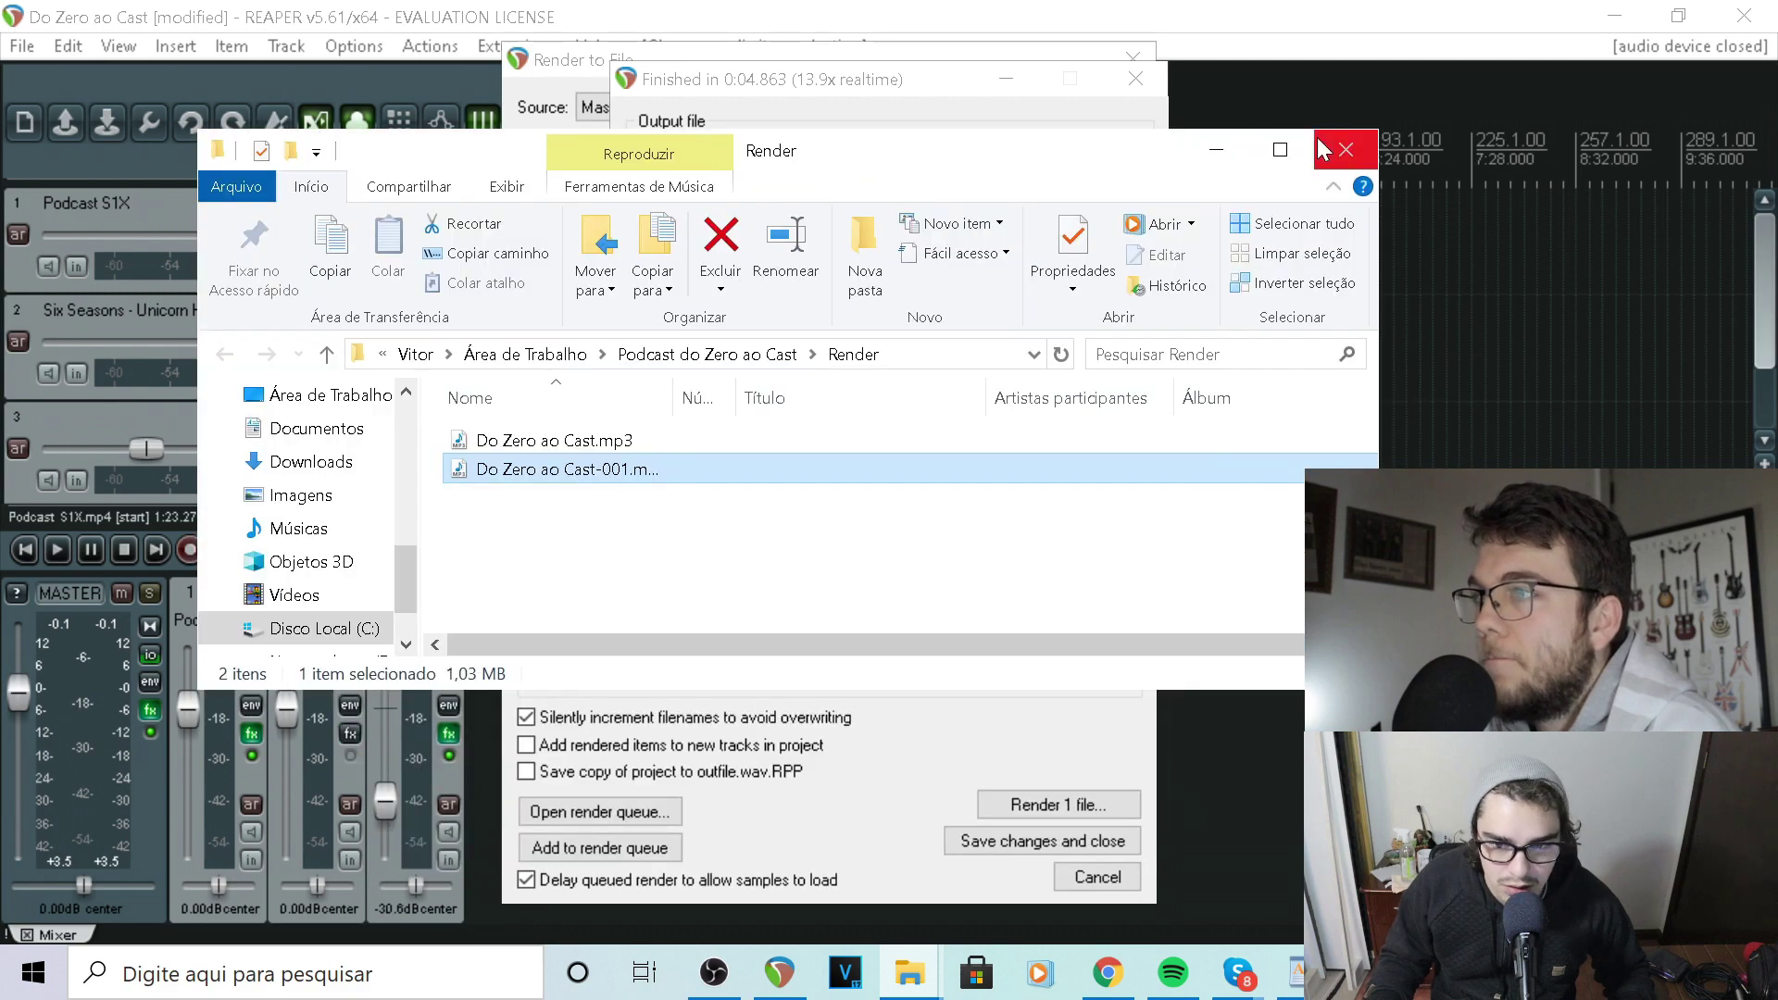
{"action": "left_click", "coordinate": [1280, 150]}
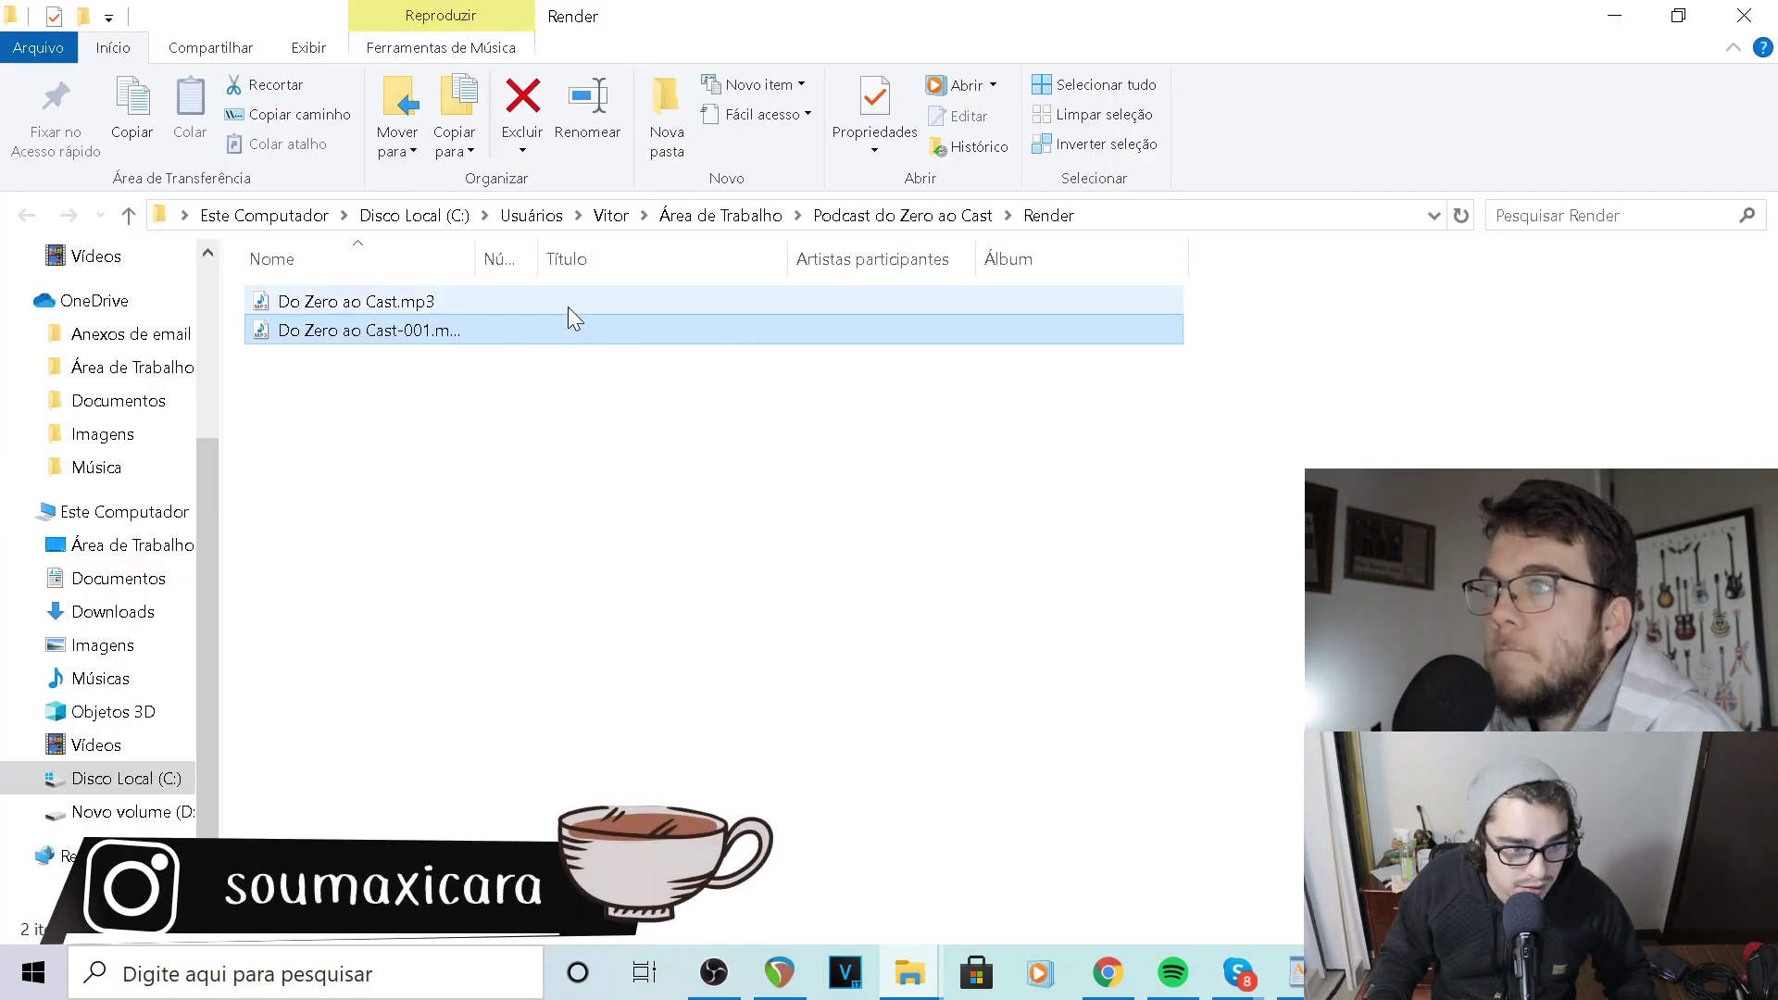
{"action": "mouse_move", "coordinate": [479, 344]}
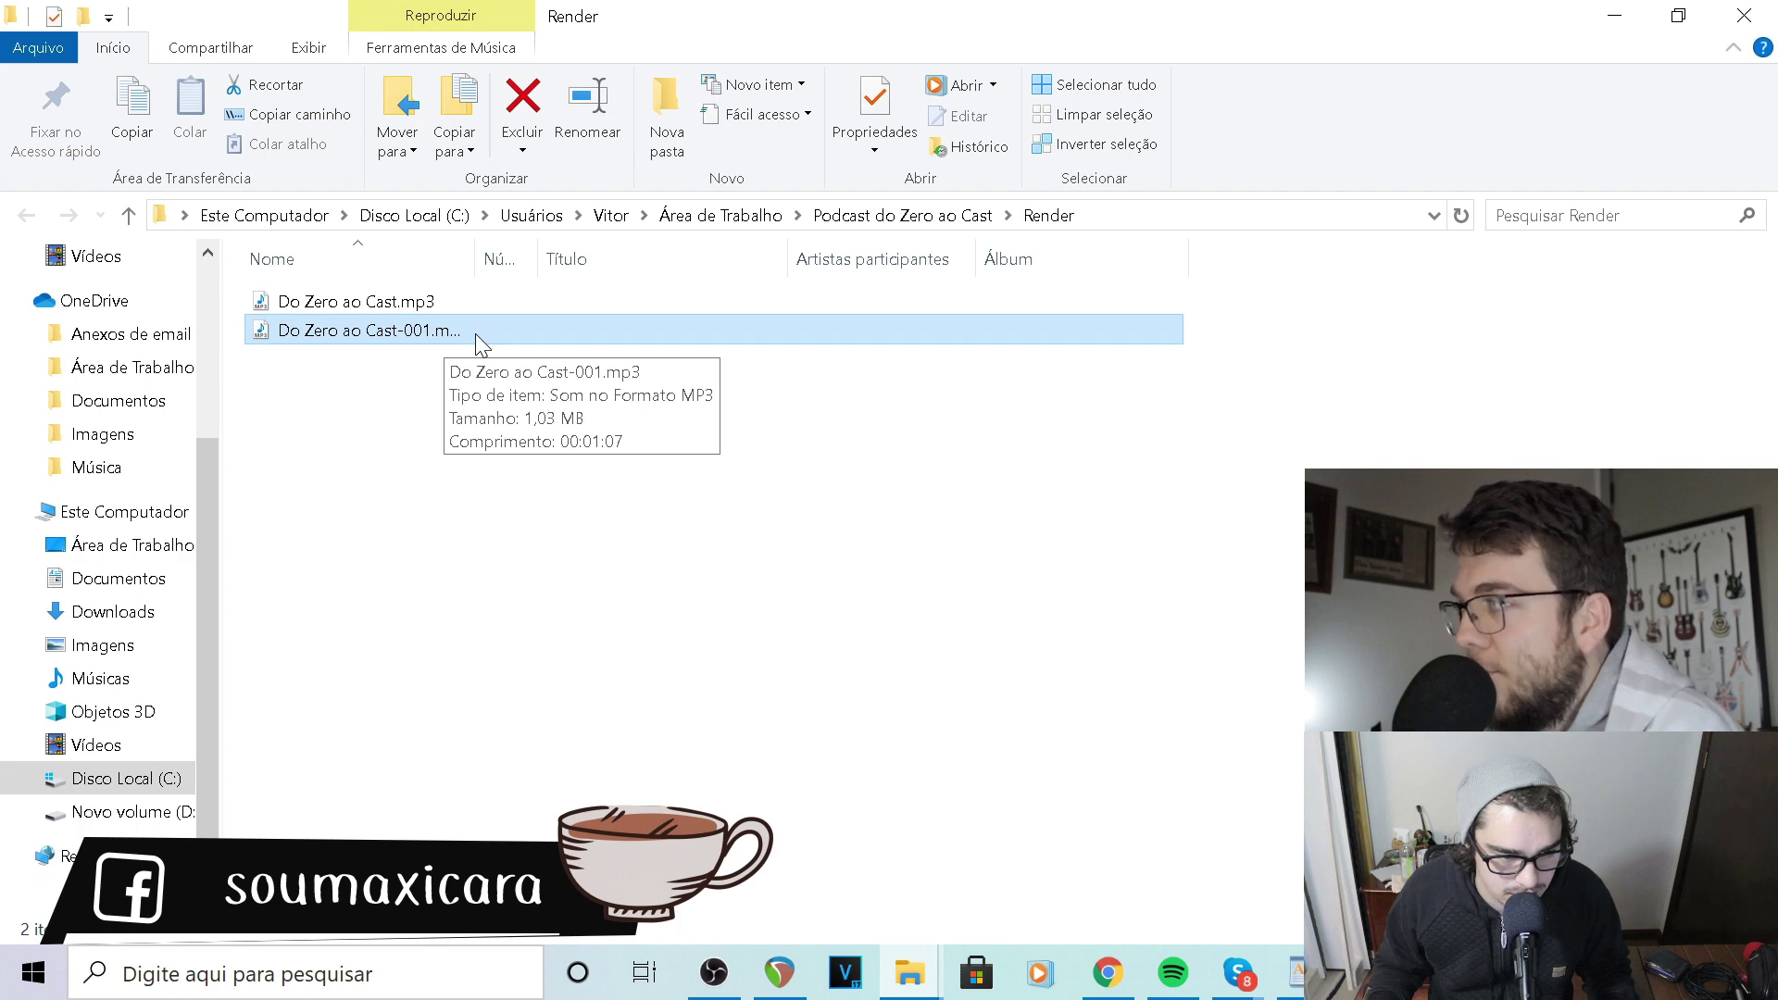
{"action": "left_click", "coordinate": [632, 663]}
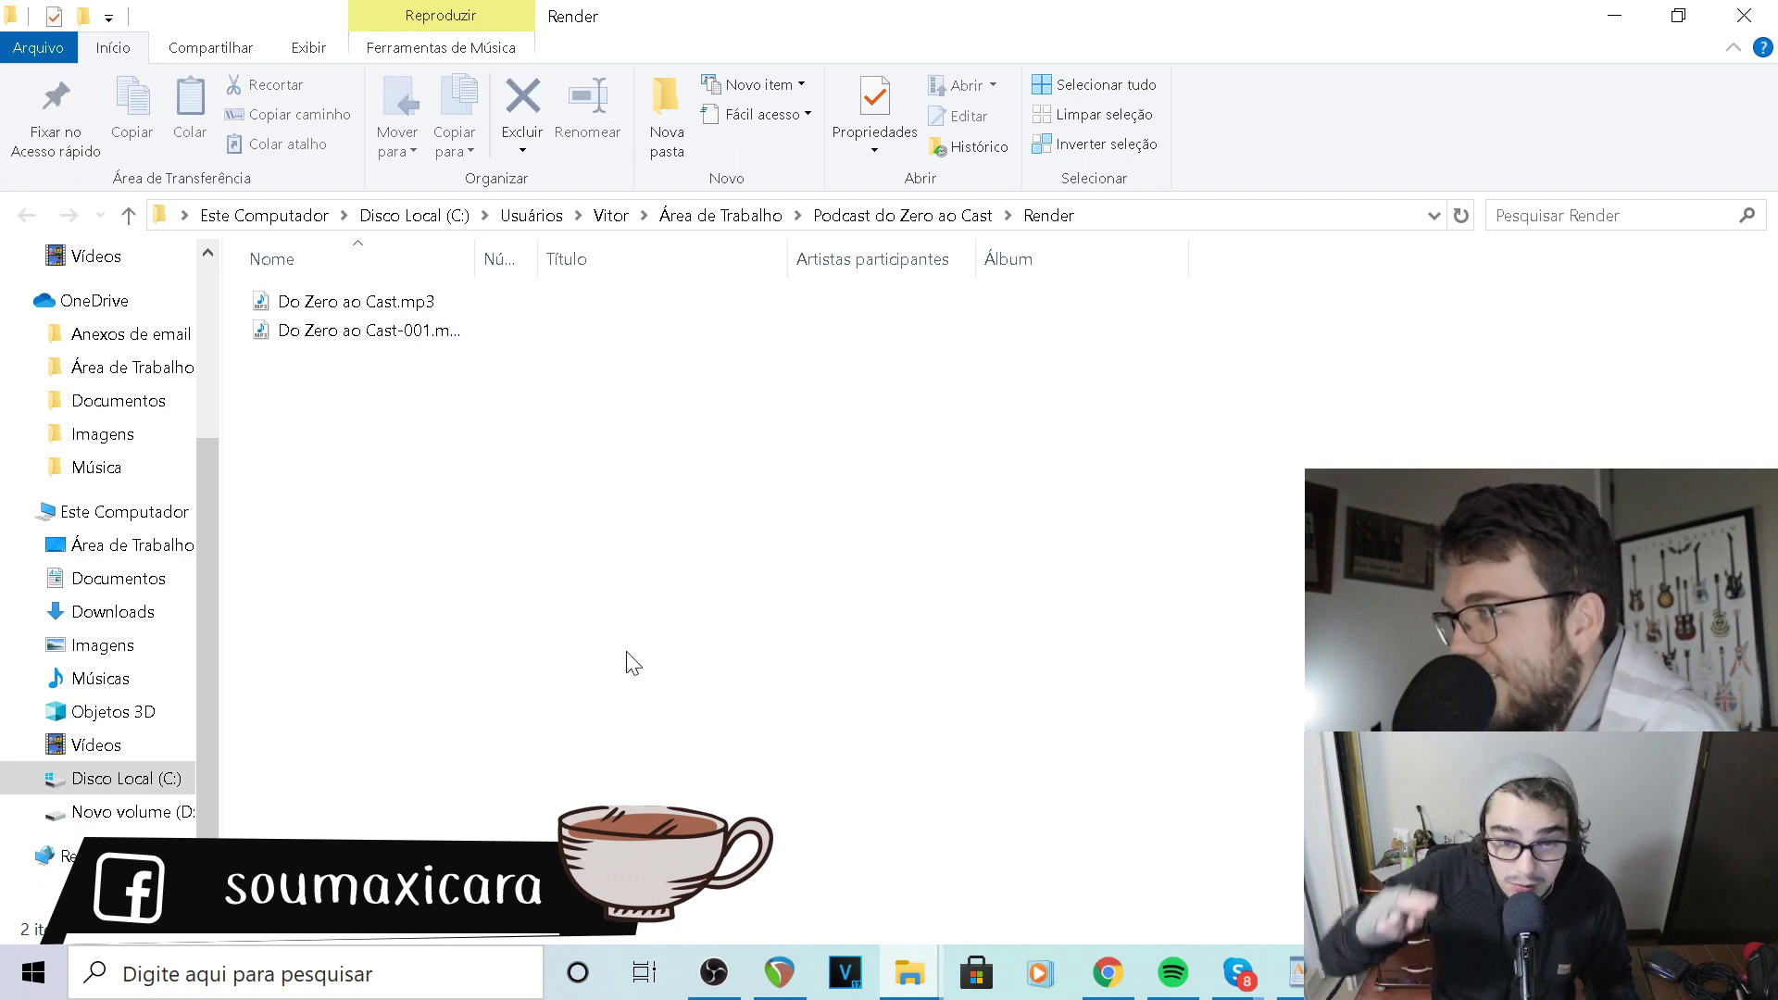